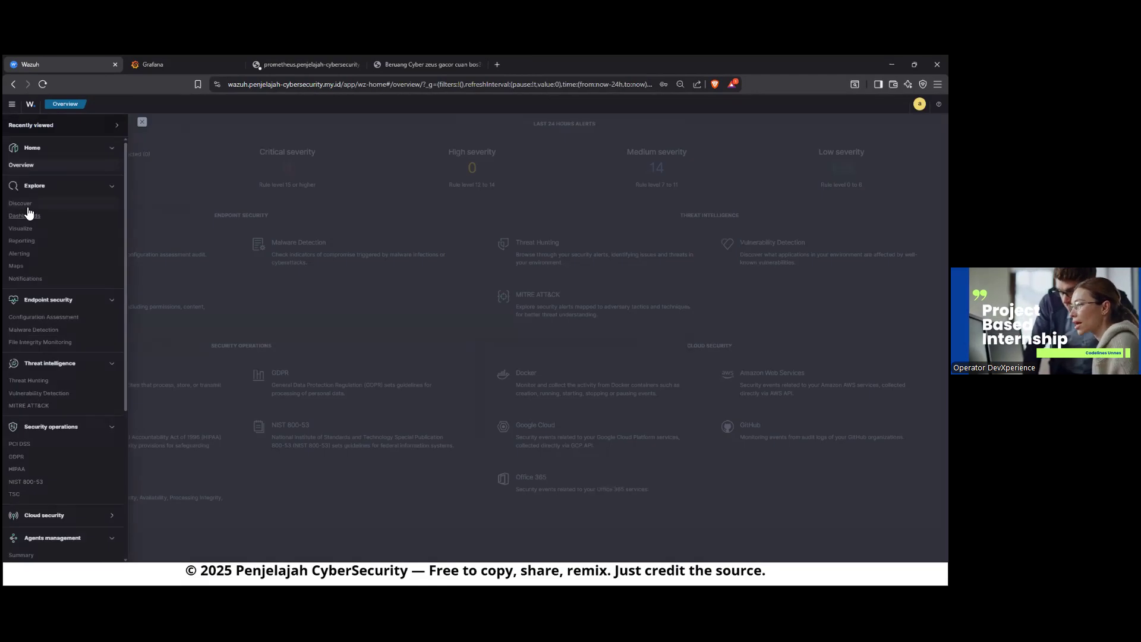
Step: Open Discover on the wazuh-alerts-* index and inspect the expanded fields of the newest alert
click(24, 203)
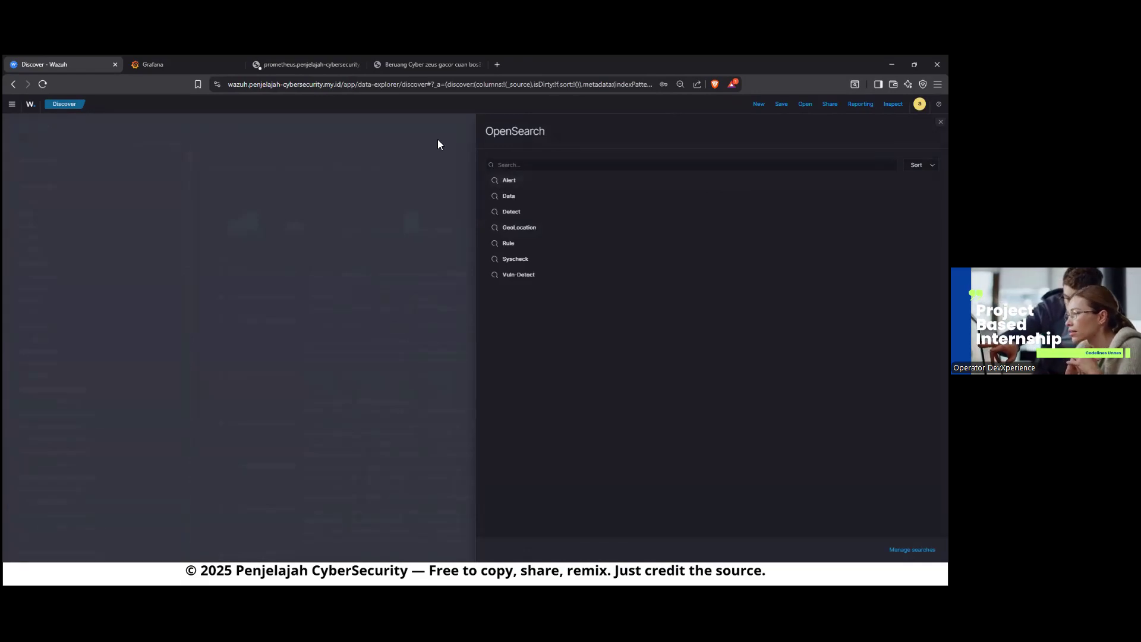
click(206, 270)
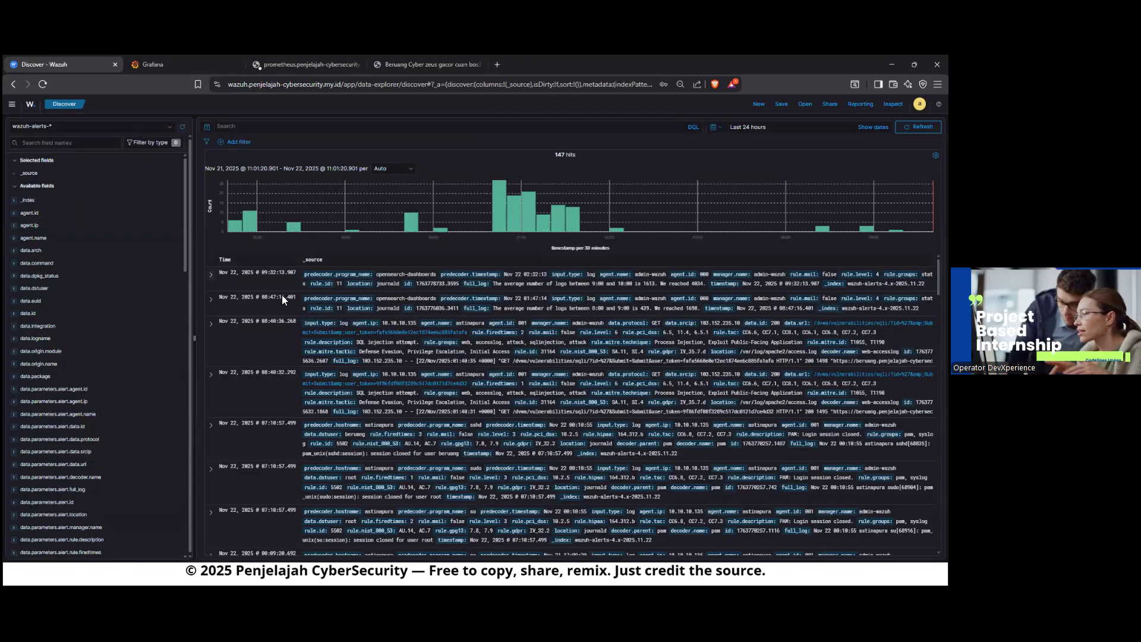
click(211, 275)
click(211, 275)
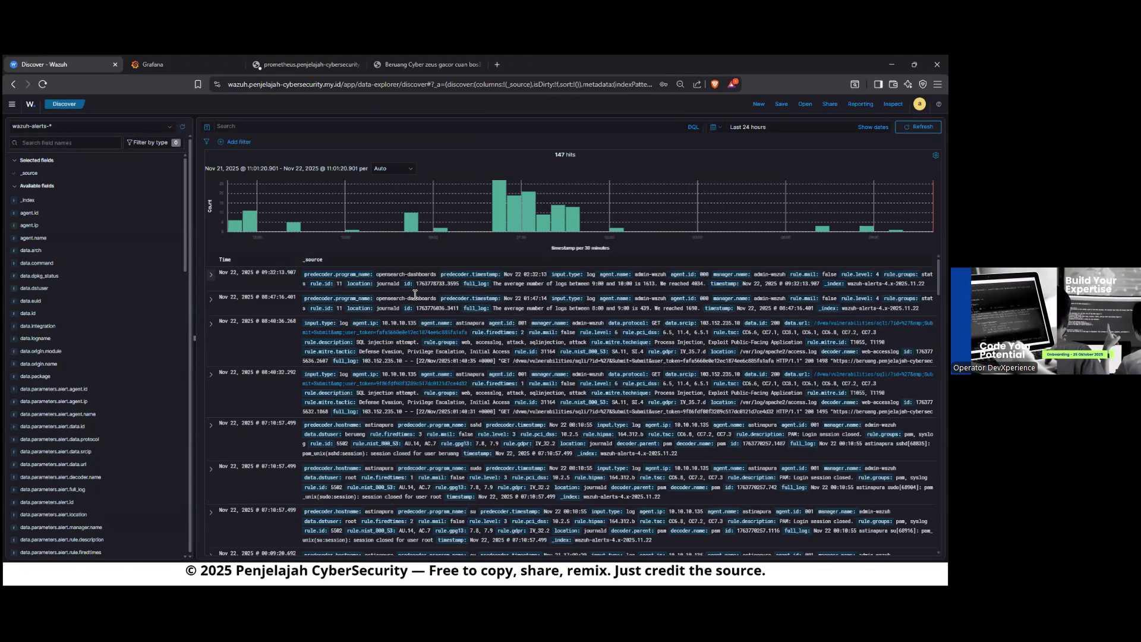
scroll(333, 337, down, 10)
scroll(346, 349, up, 10)
click(211, 277)
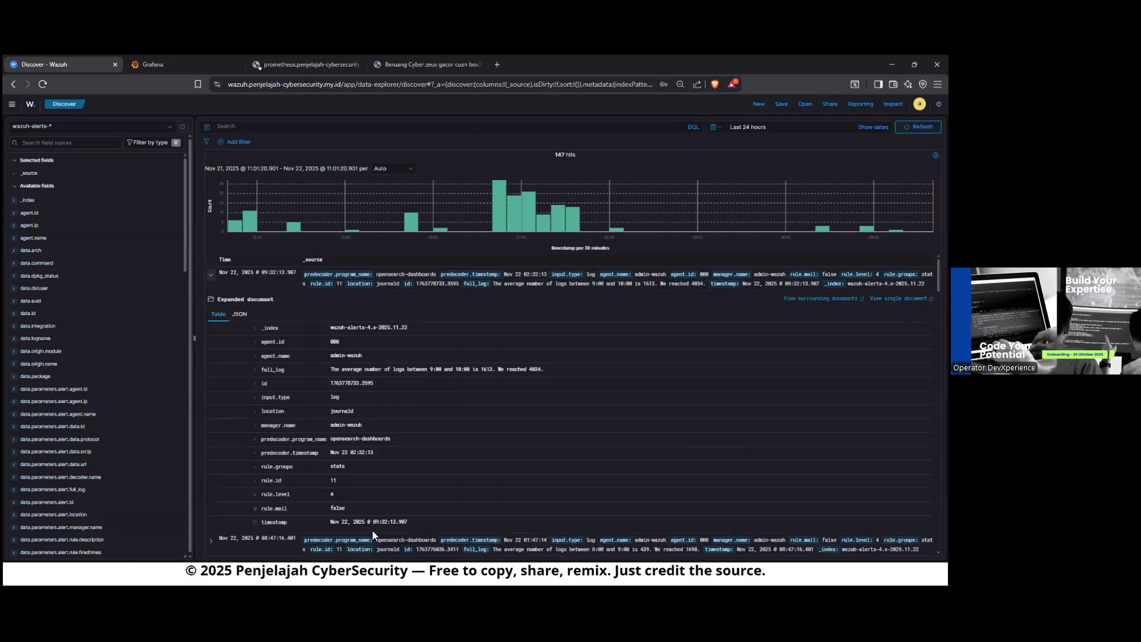
click(212, 276)
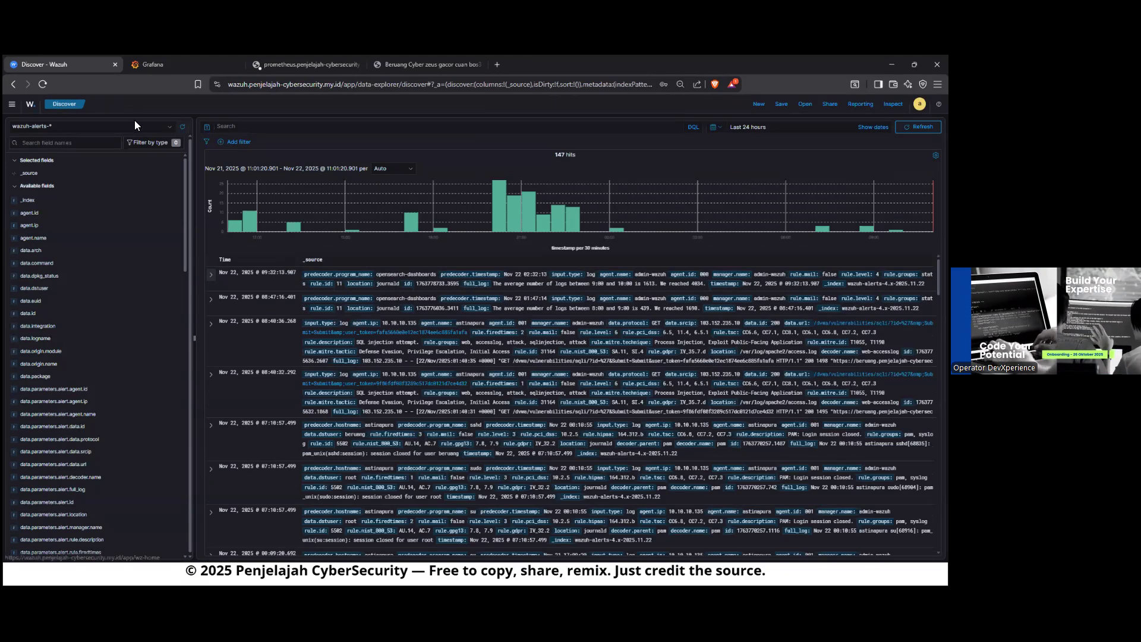
Step: Open Threat Hunting and show its list of security events
click(580, 267)
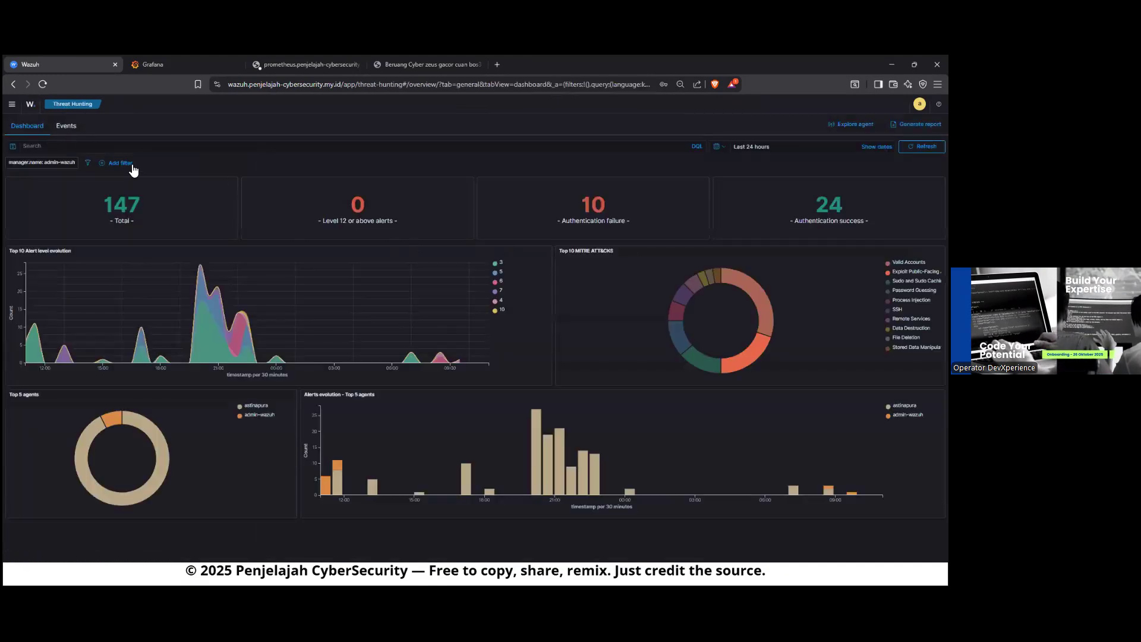
click(32, 109)
click(552, 251)
click(72, 127)
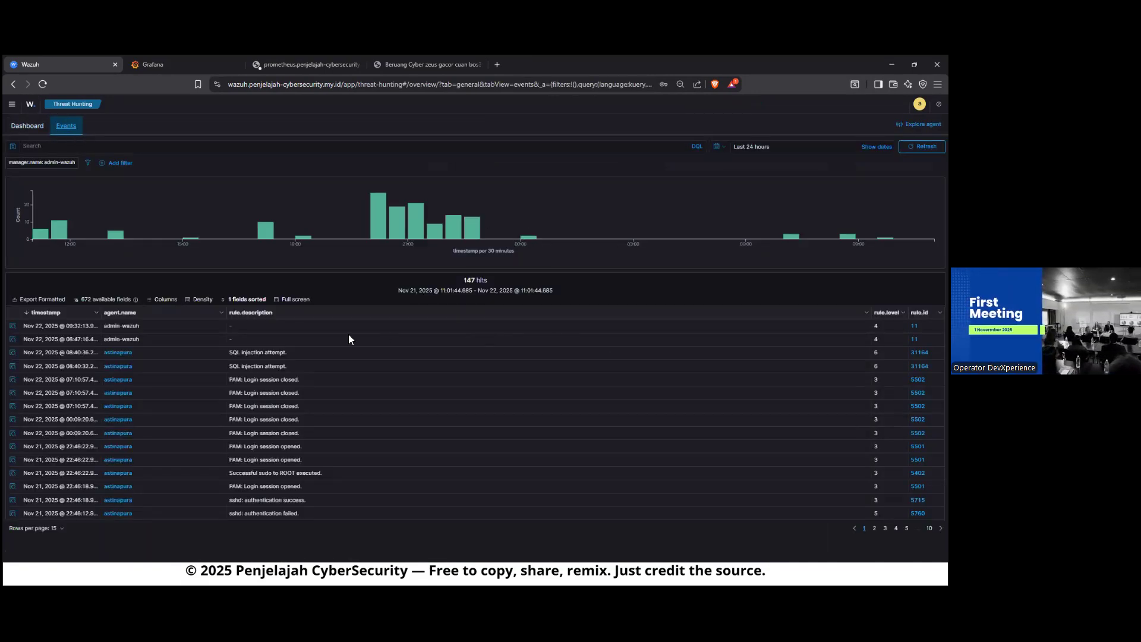
Step: Open the document details of the newest "SQL injection attempt." event and view them as JSON and as a table
drag(288, 352, 230, 357)
click(317, 350)
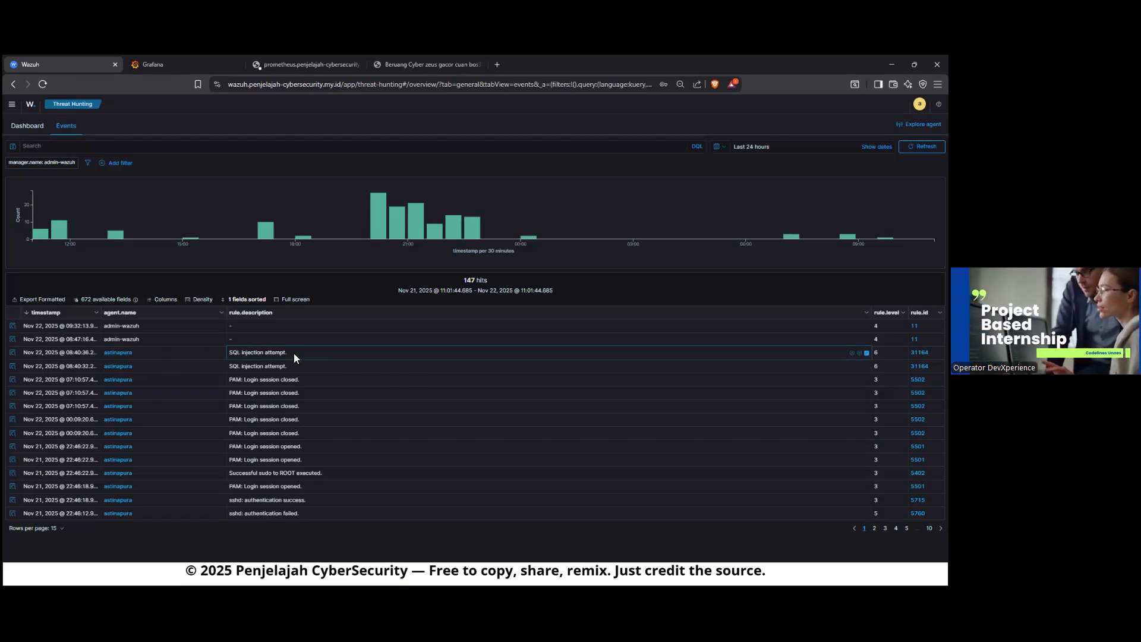
click(11, 355)
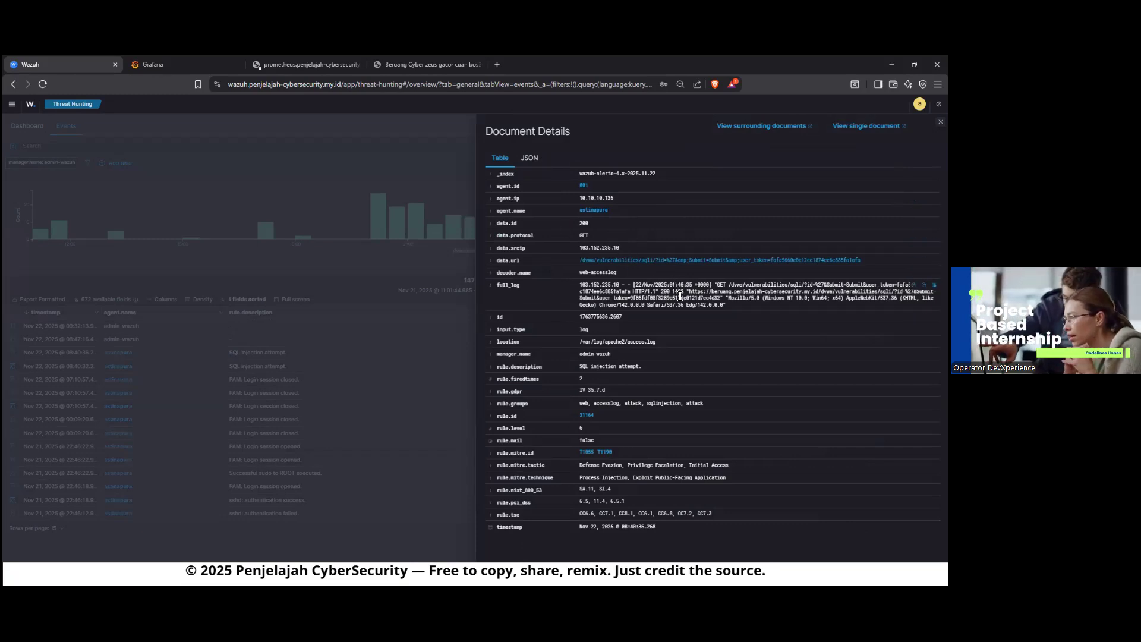
click(529, 158)
scroll(586, 188, down, 5)
scroll(586, 187, up, 5)
click(500, 157)
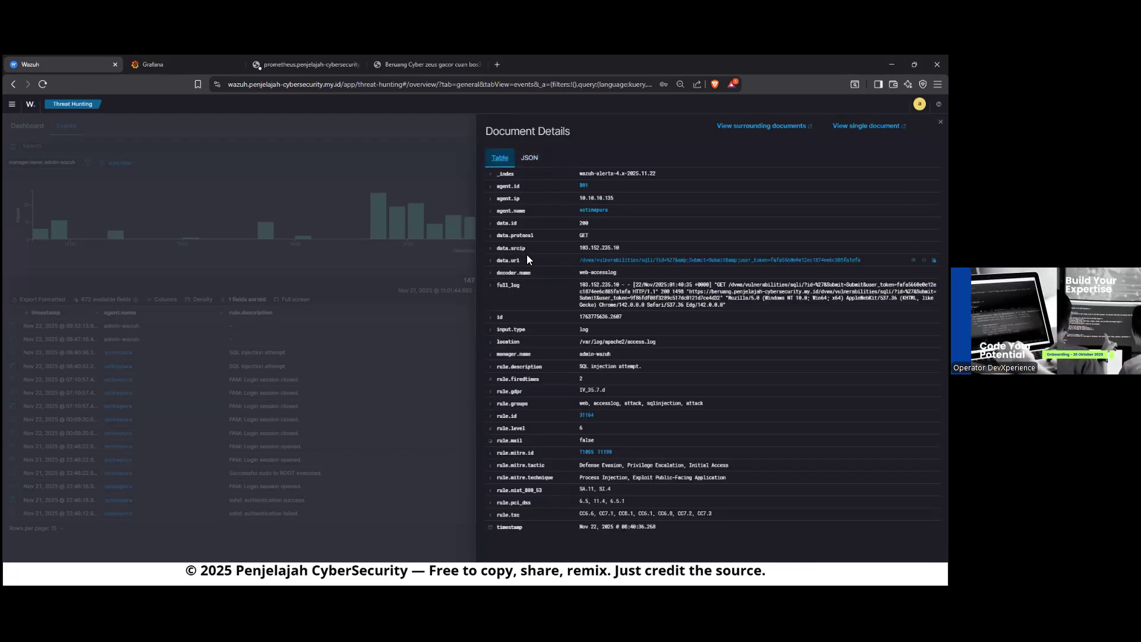
Step: Examine the data.srcip and full_log fields of the SQL injection event, including the injected request parameters, and close the document details
drag(527, 249, 497, 250)
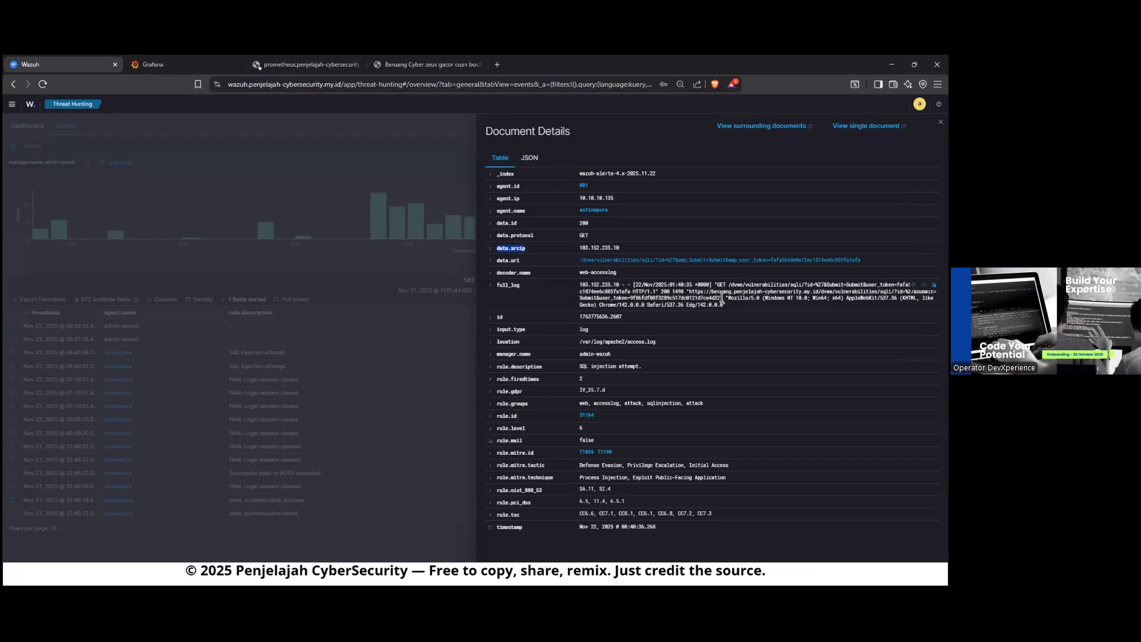
drag(567, 286, 743, 304)
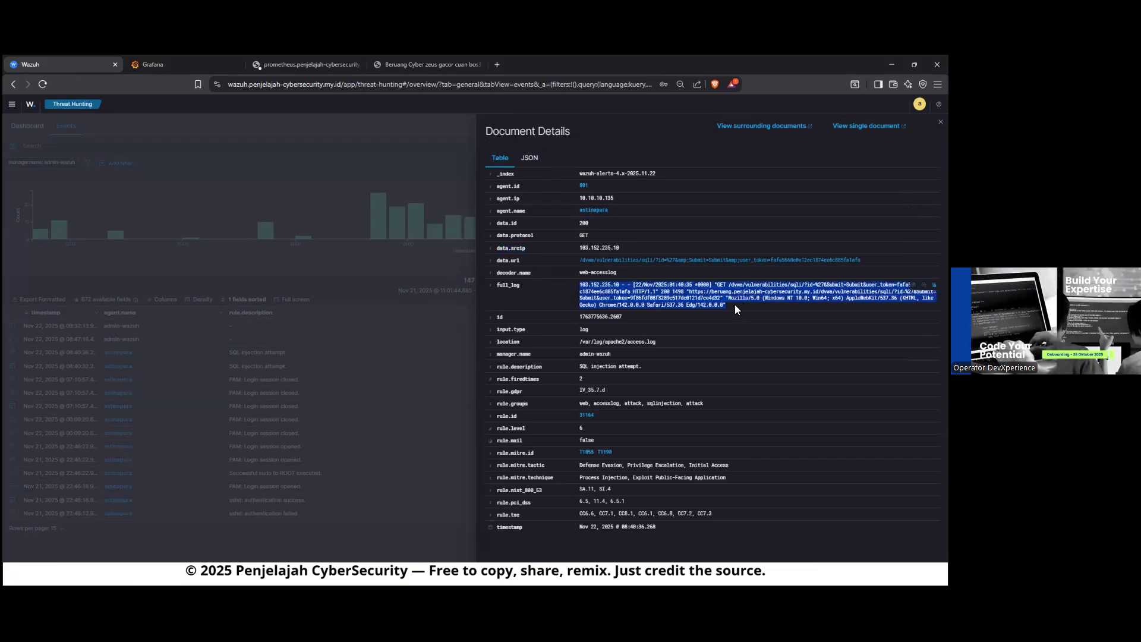
click(735, 306)
drag(736, 306, 581, 289)
click(763, 297)
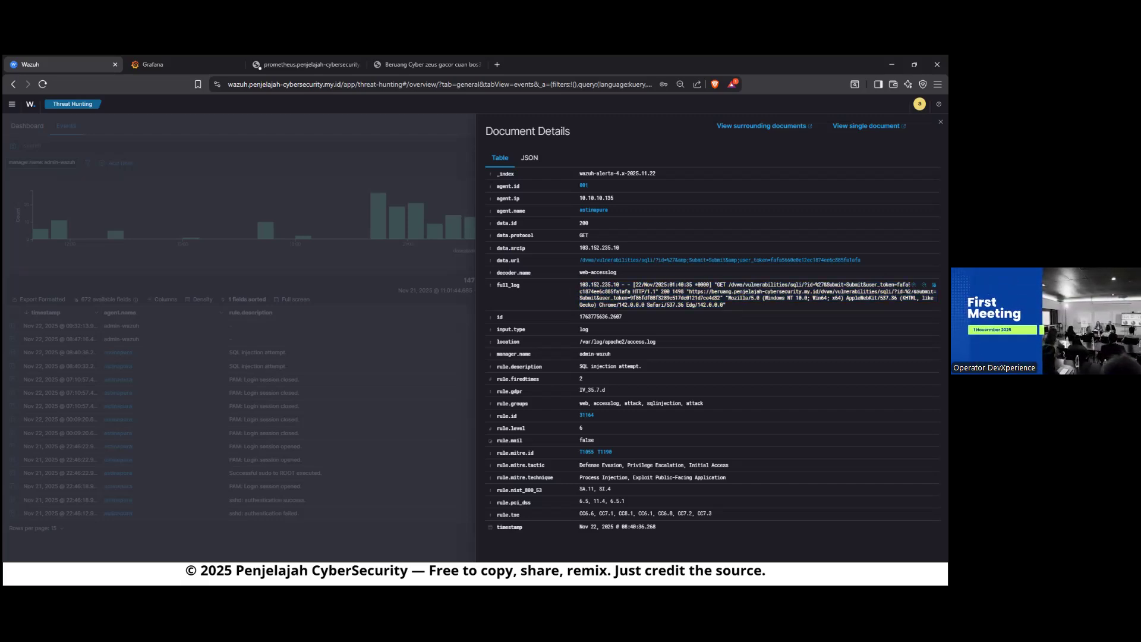
drag(817, 285, 885, 285)
click(885, 286)
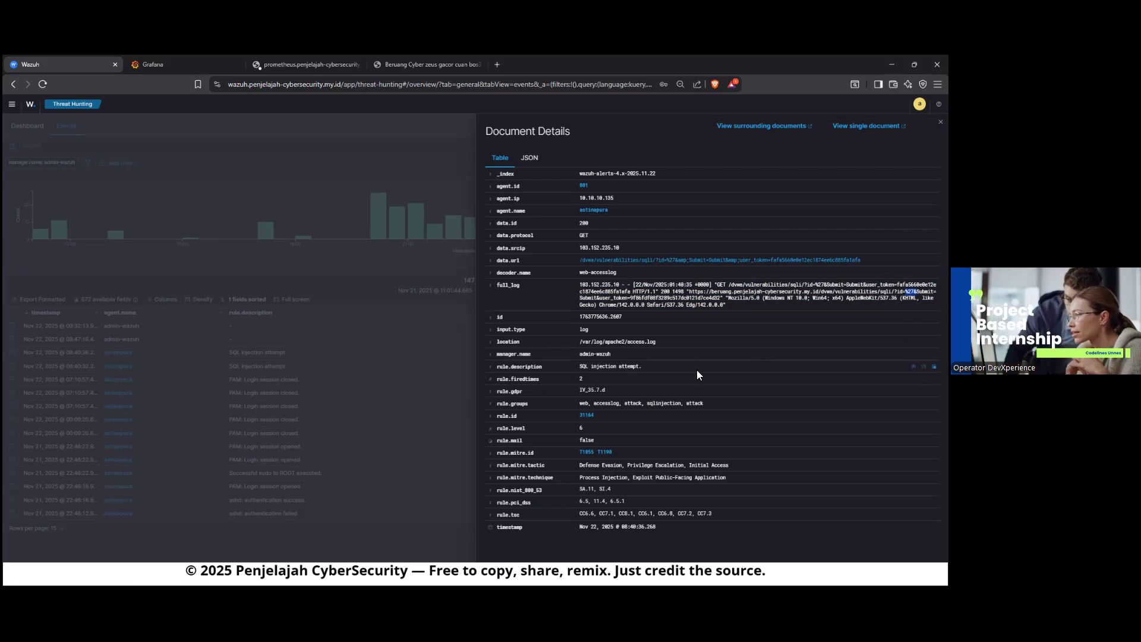
click(529, 158)
click(499, 157)
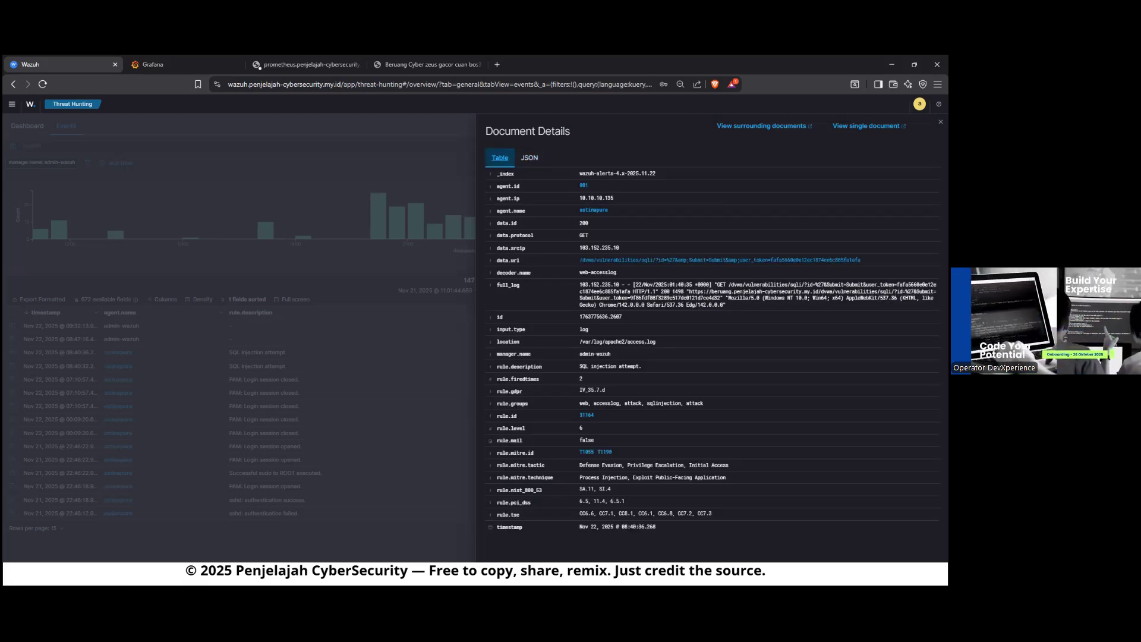
click(202, 341)
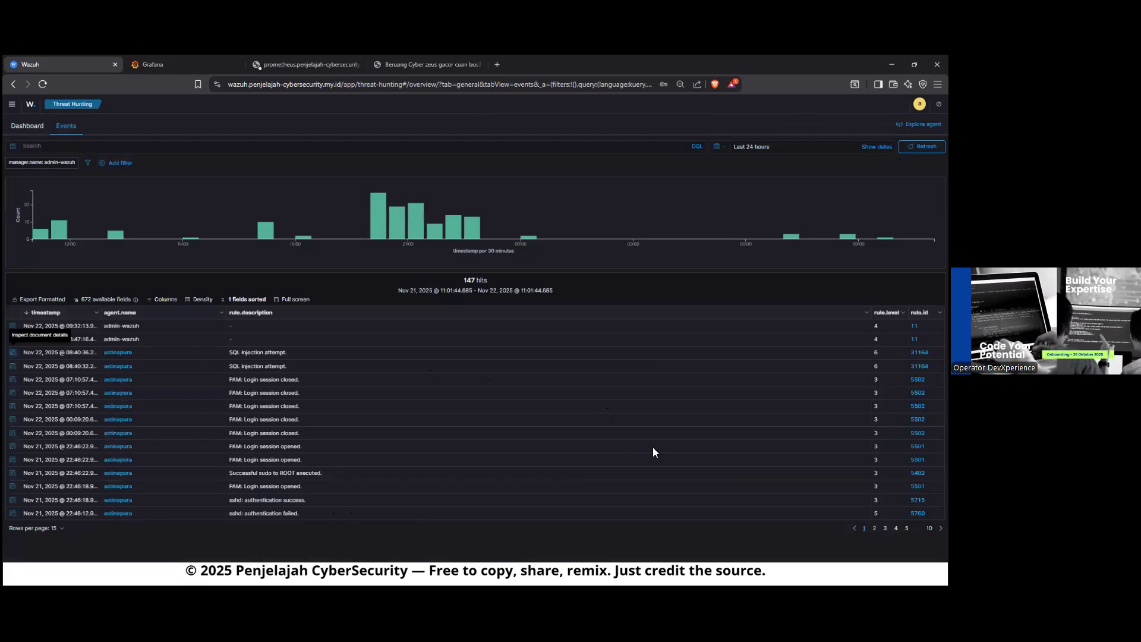
Step: Browse the Threat Hunting event pages through to the last one and return to page 8
click(875, 528)
click(885, 528)
click(896, 528)
click(906, 529)
click(929, 528)
click(906, 488)
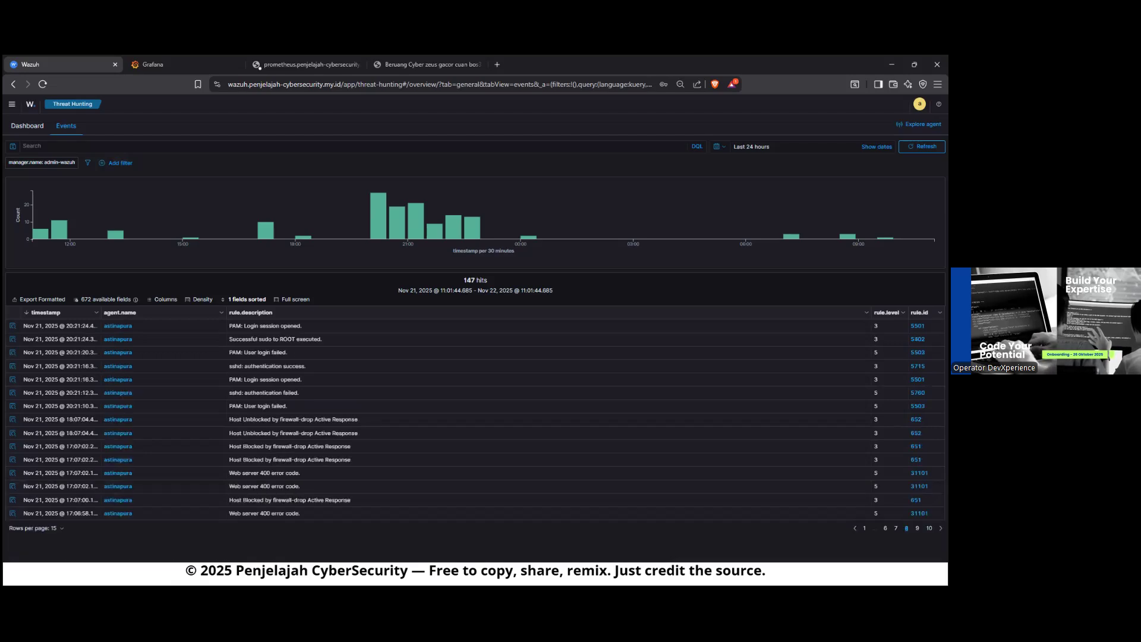
click(896, 529)
click(874, 528)
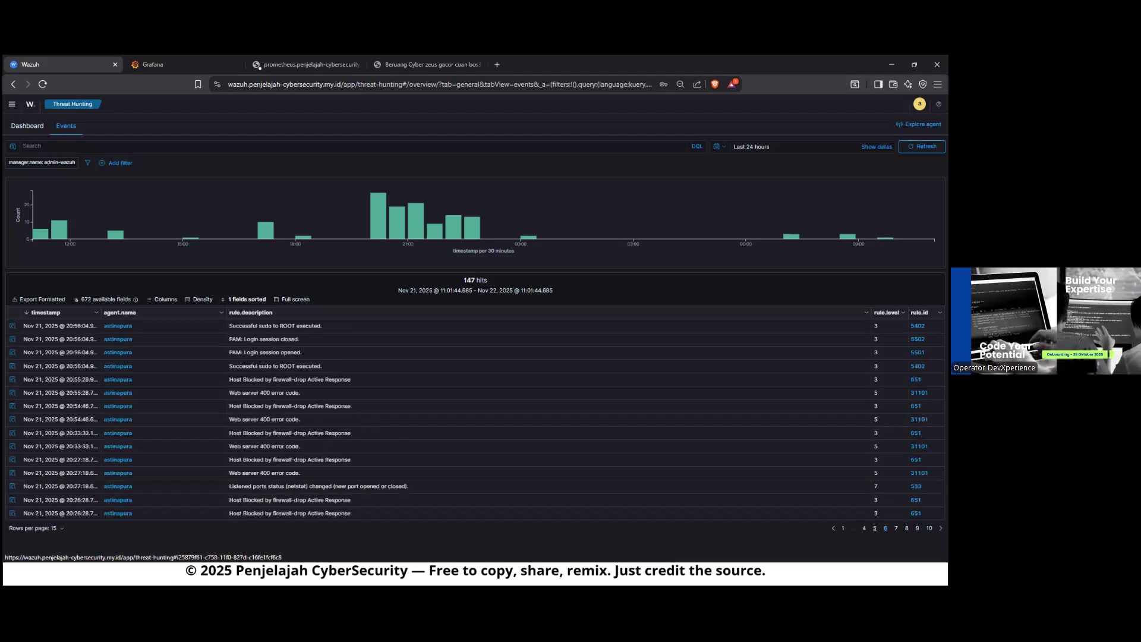
click(929, 529)
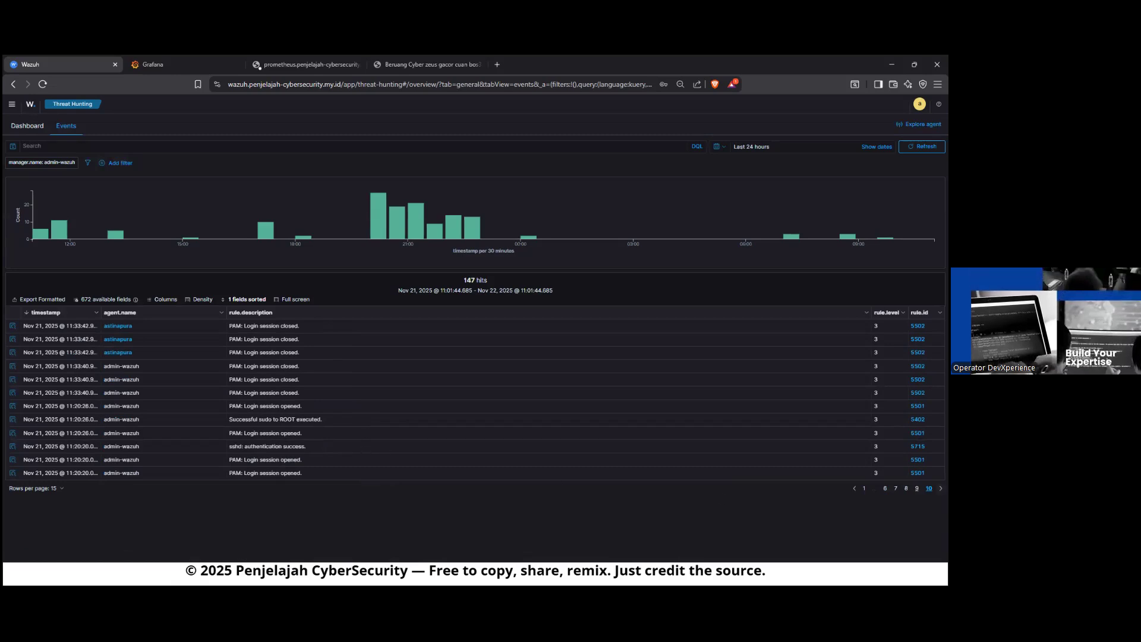
click(917, 488)
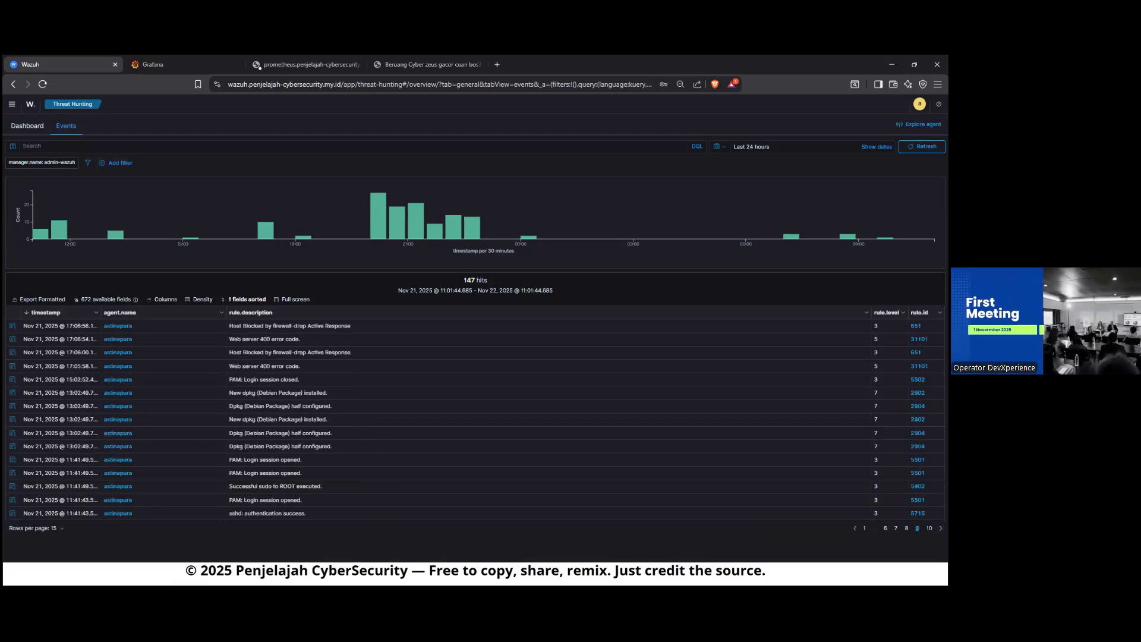
click(906, 529)
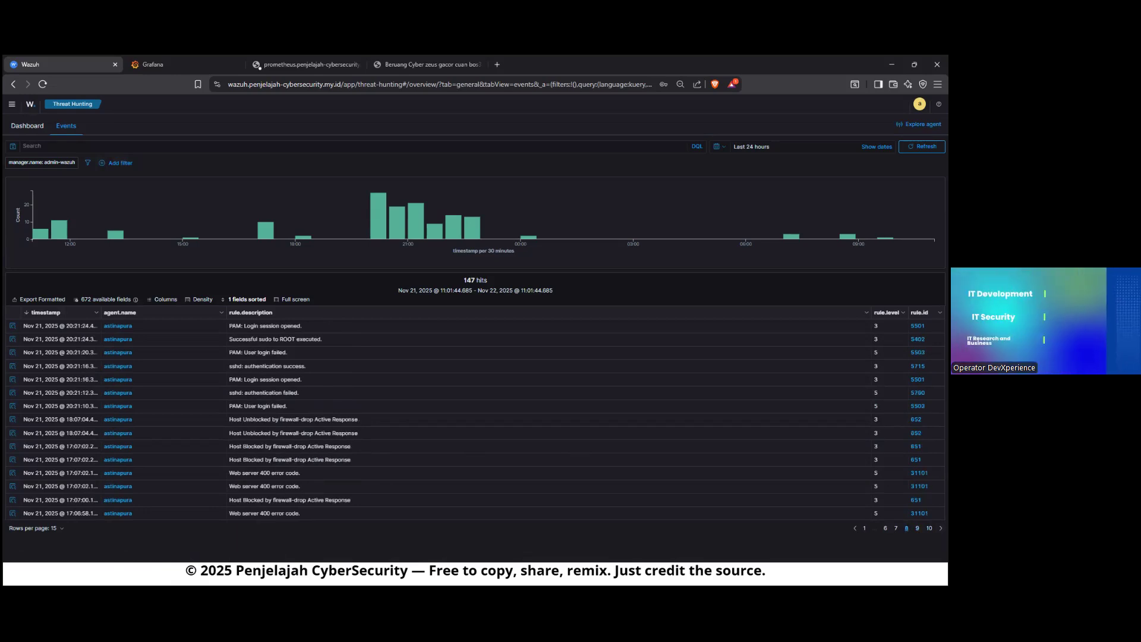
Step: Inspect the details of the 17:07:00 "Host Blocked by firewall-drop Active Response" event, close them and go back to page 6 of the events
click(13, 501)
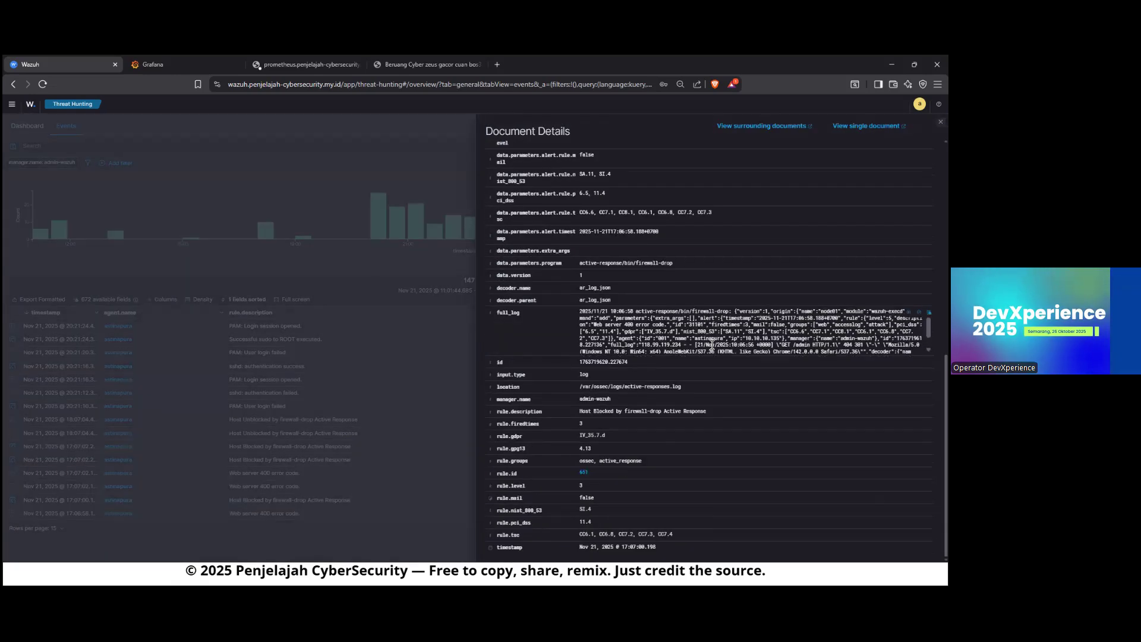
scroll(658, 351, down, 10)
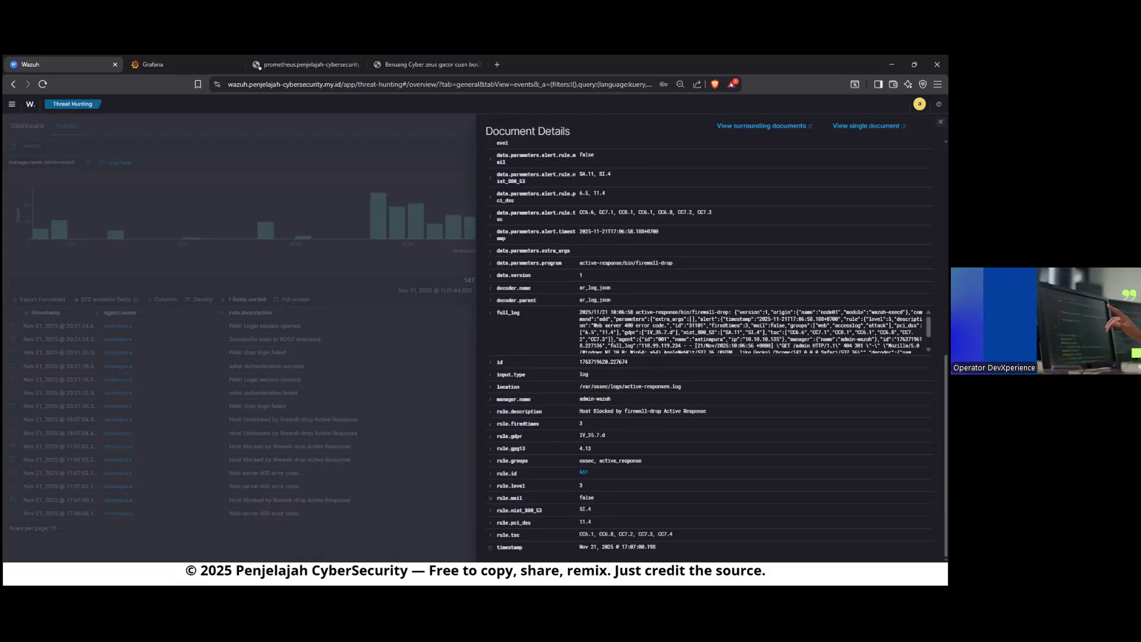
click(940, 122)
click(897, 527)
click(886, 528)
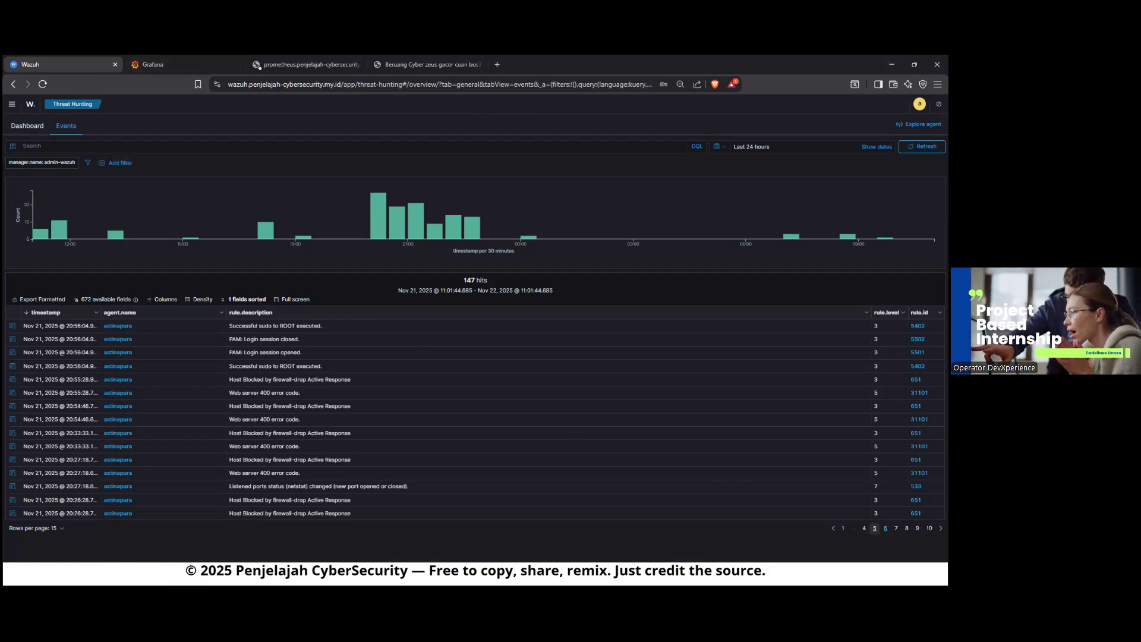
click(891, 64)
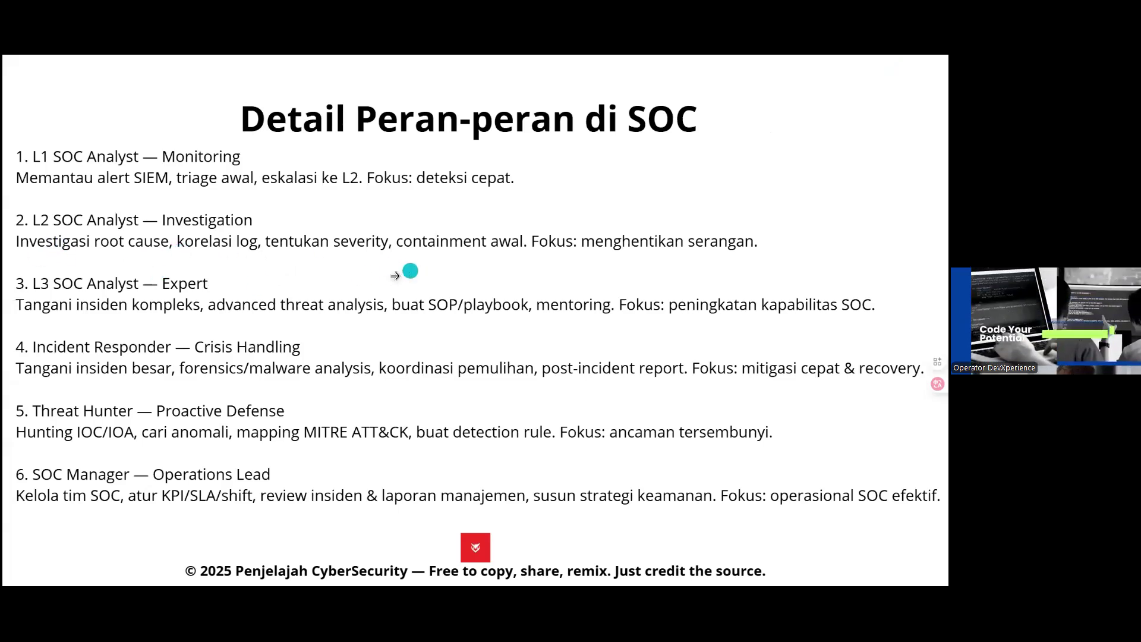
key(super)
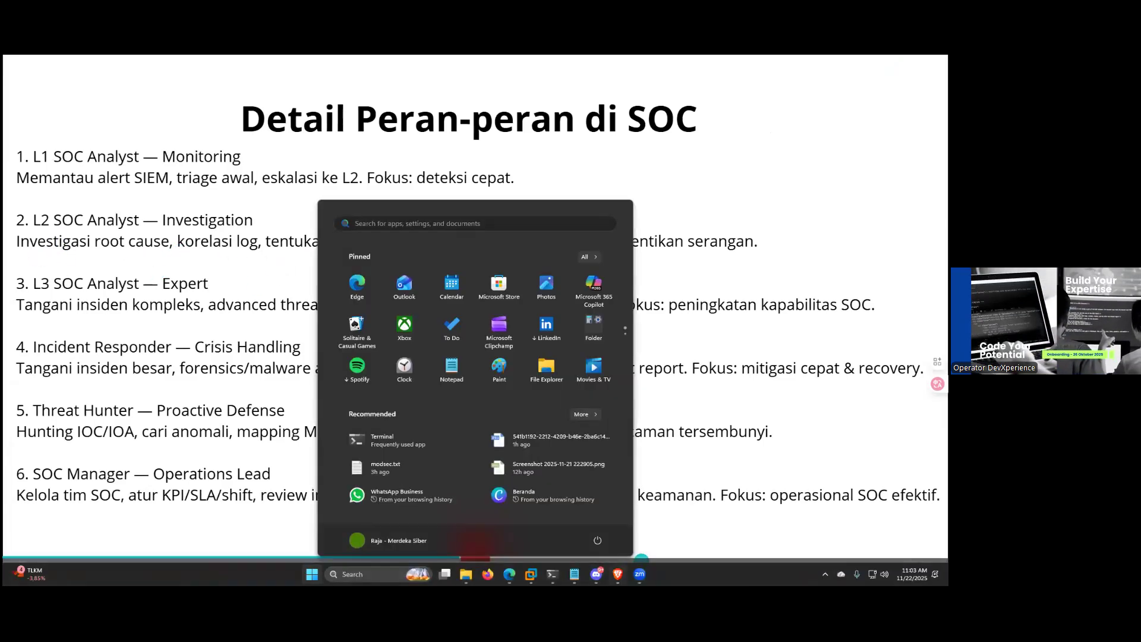
click(619, 574)
Step: Go to page 4 of the events and search the events for "judol"
click(864, 527)
click(138, 148)
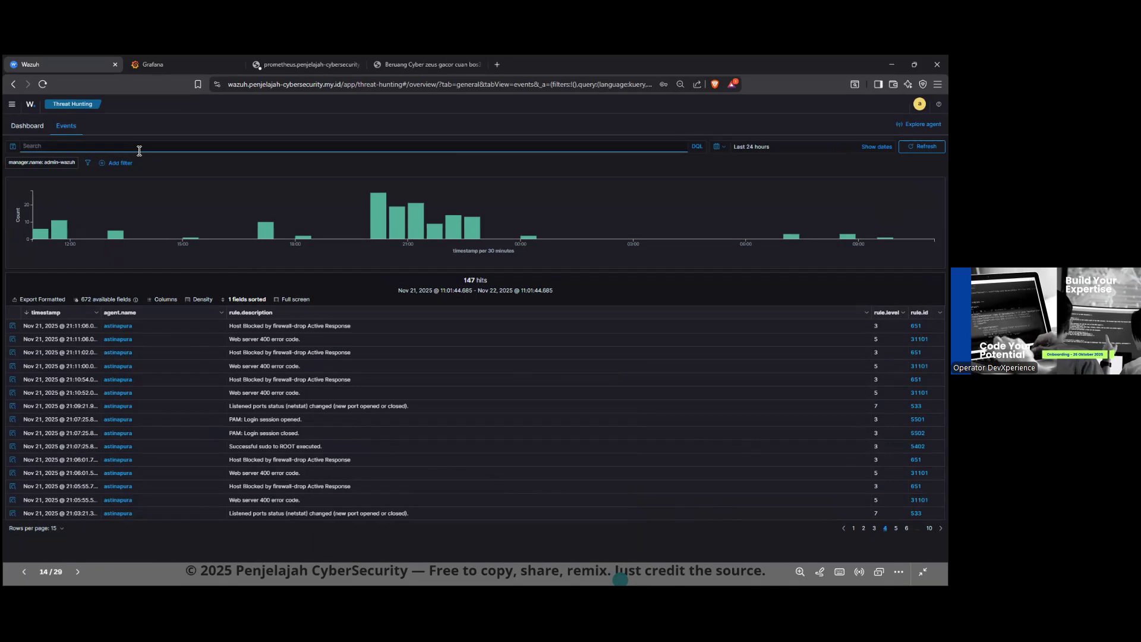
text(sudo)
key(Return)
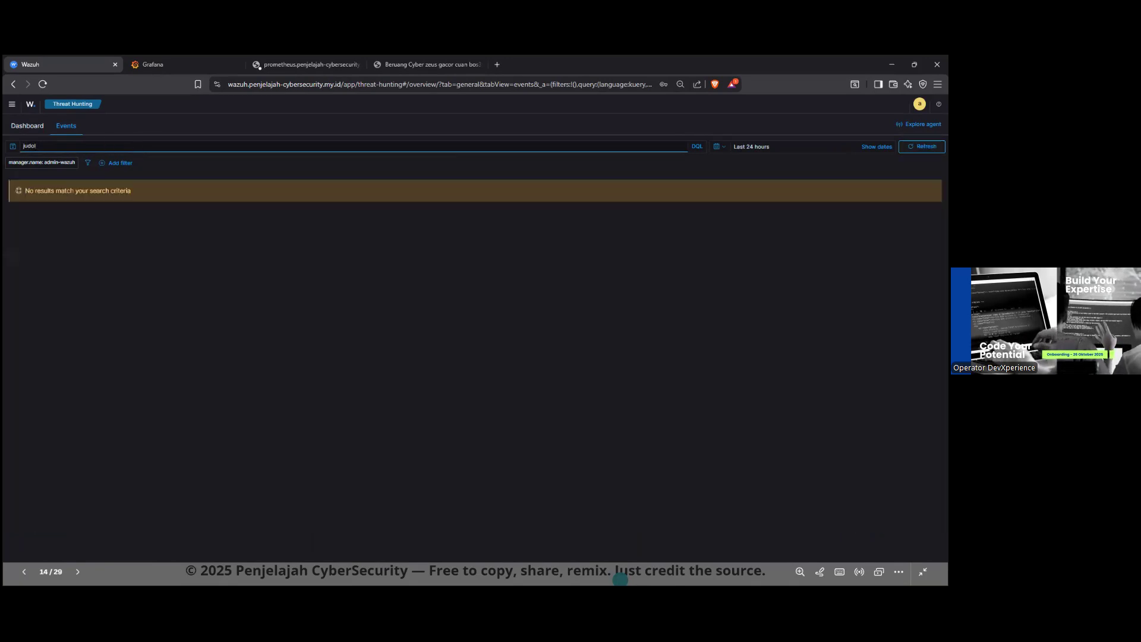
Step: Set the relative time range to 1 day ago until now and rerun the "judol" search
click(813, 147)
click(848, 180)
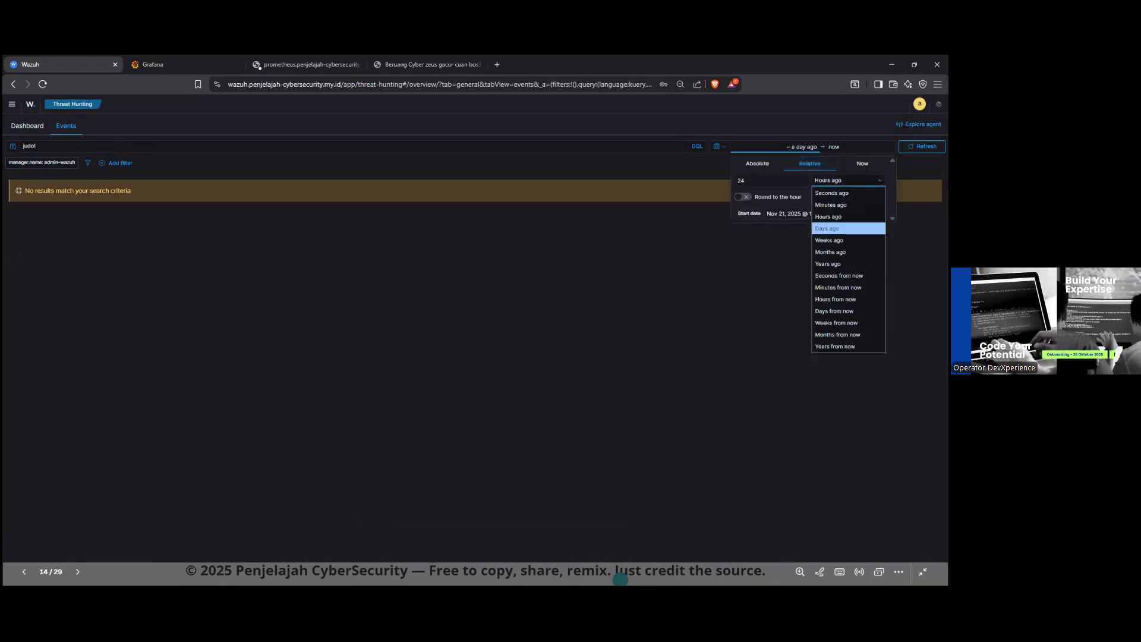
click(827, 228)
double_click(761, 181)
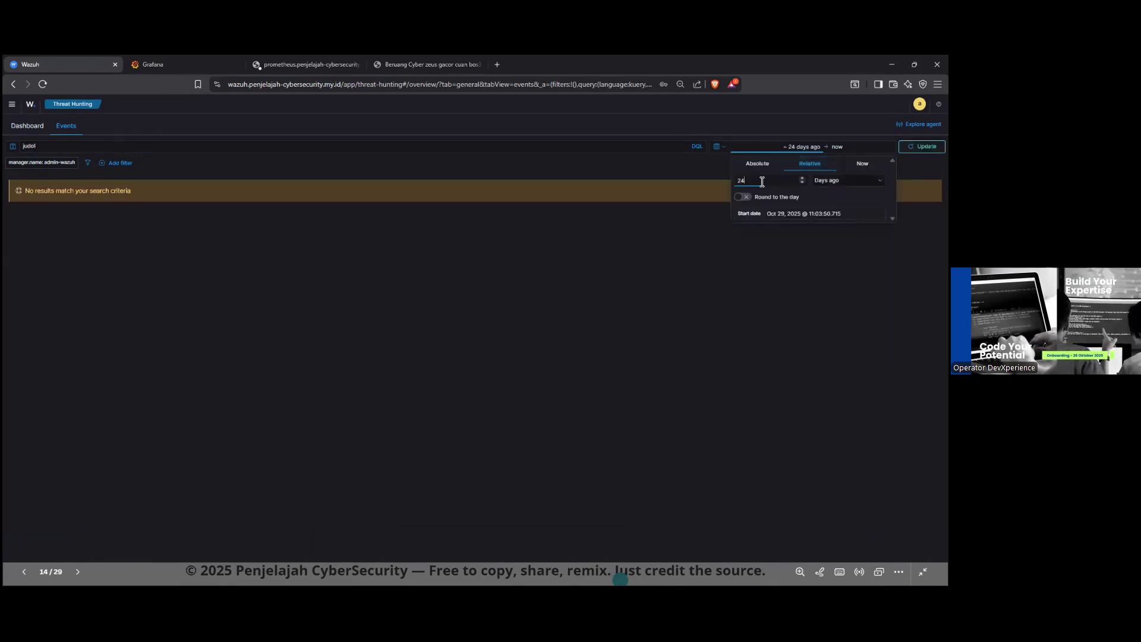
text(1)
click(922, 147)
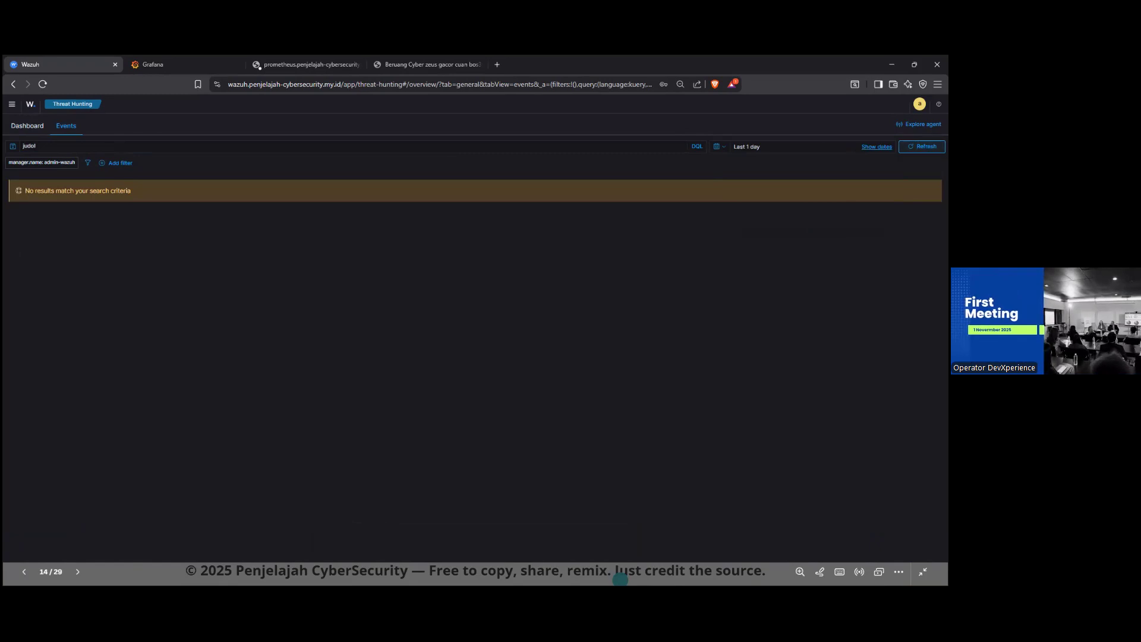
Step: Widen the relative time range to the last 2 days and rerun the "judol" search
click(814, 147)
double_click(771, 183)
text(2)
click(922, 147)
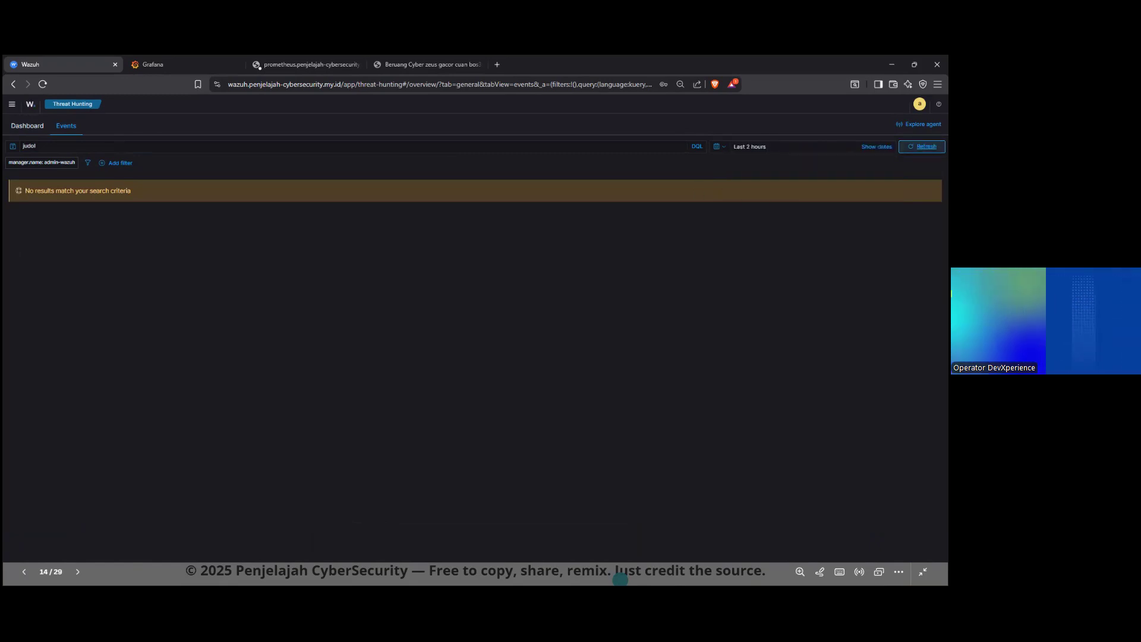
click(814, 146)
click(848, 180)
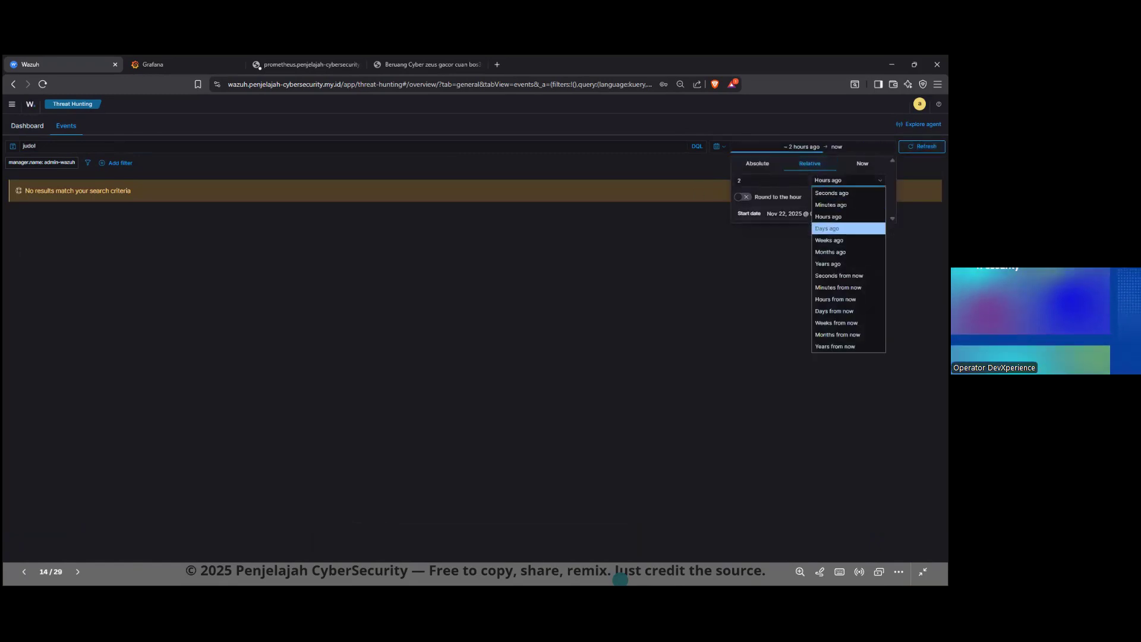
click(827, 228)
click(922, 147)
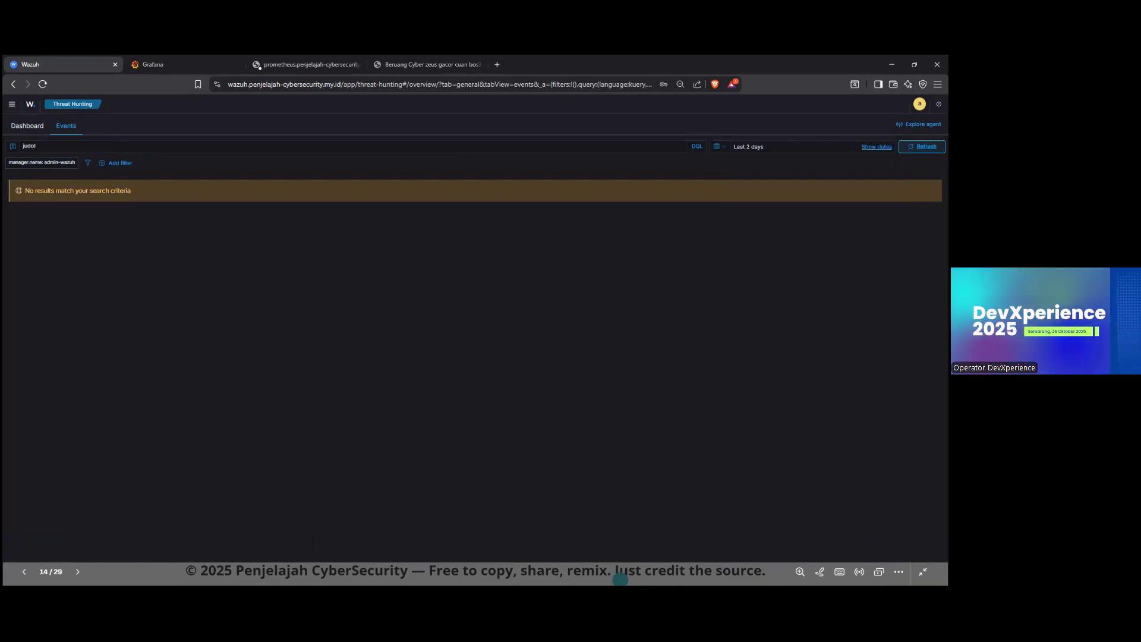
Step: Return to the Wazuh overview and reopen Threat Hunting
click(30, 105)
click(523, 255)
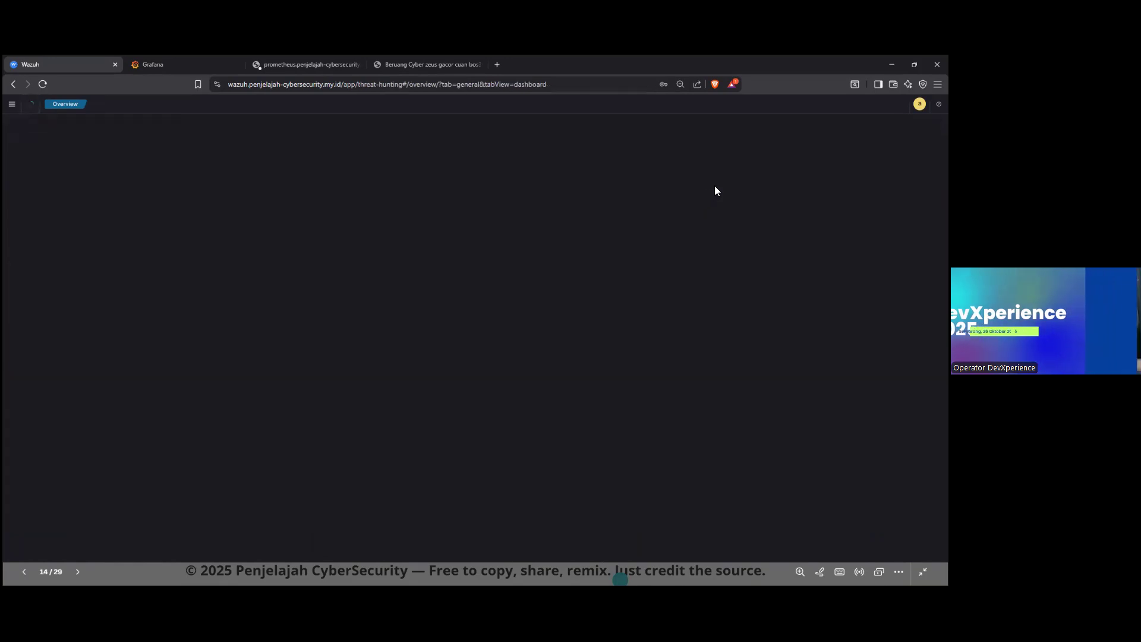
Step: Apply the recently used absolute time range of Nov 21, 2025 to Threat Hunting and open its start date
click(719, 146)
scroll(734, 276, down, 1)
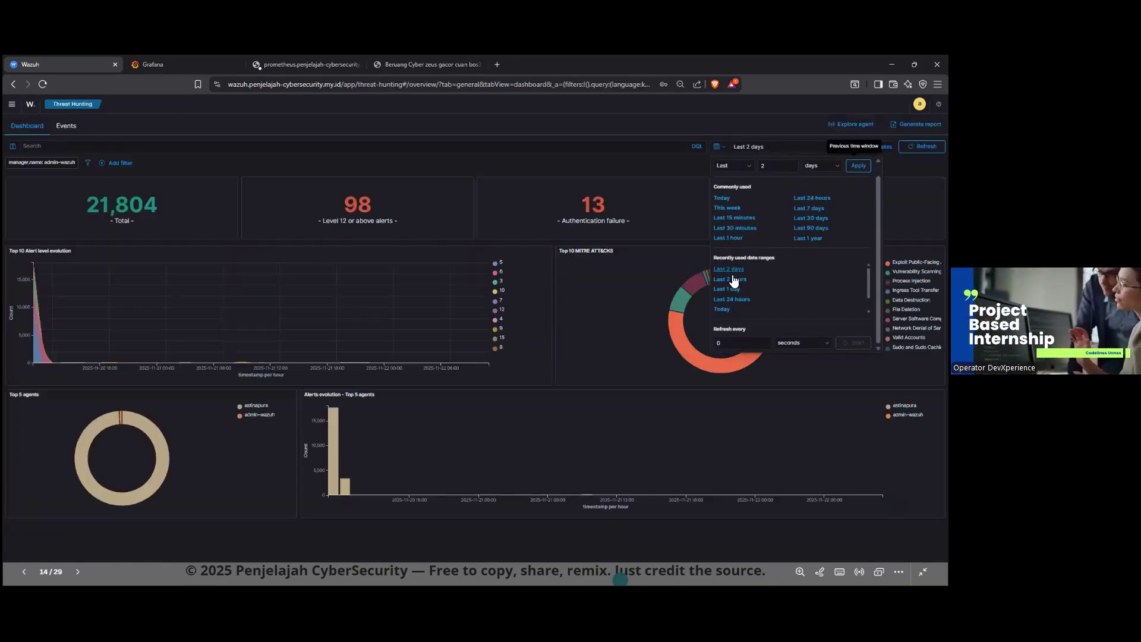
scroll(733, 313, down, 1)
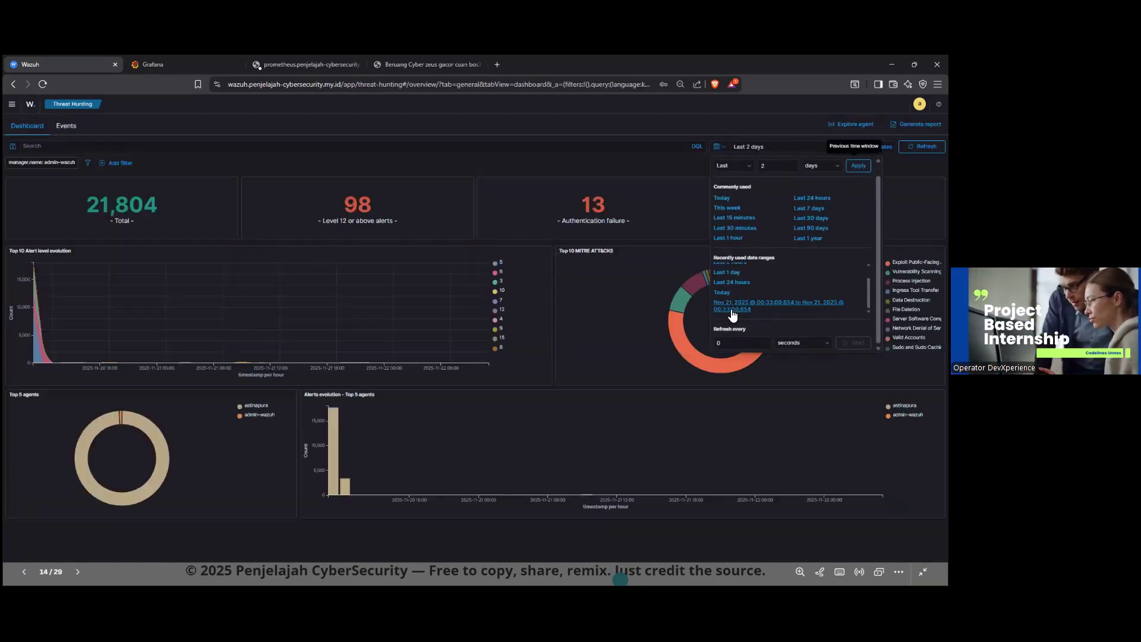
click(734, 308)
click(772, 146)
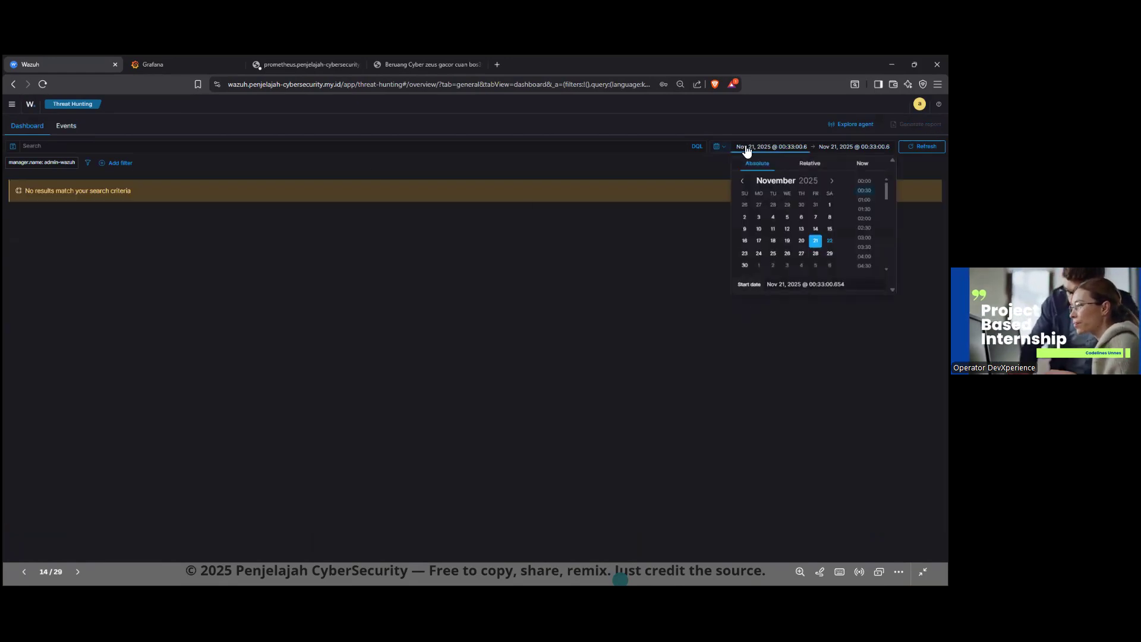
Step: Set the time range to the last 1 year and search the Threat Hunting events for "judol"
click(719, 147)
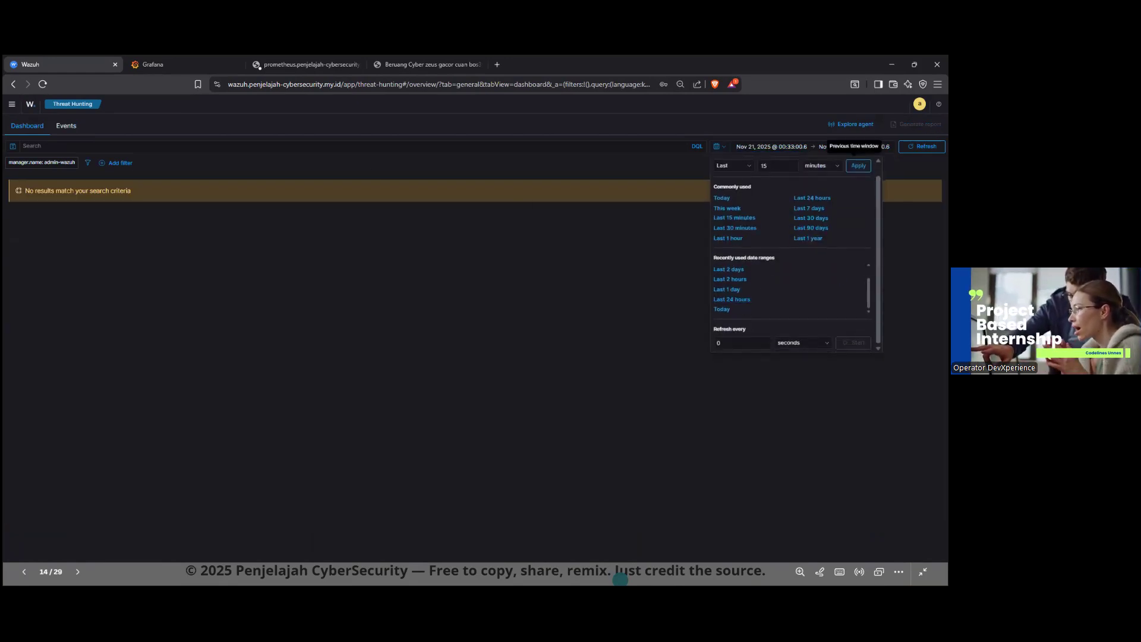
click(808, 251)
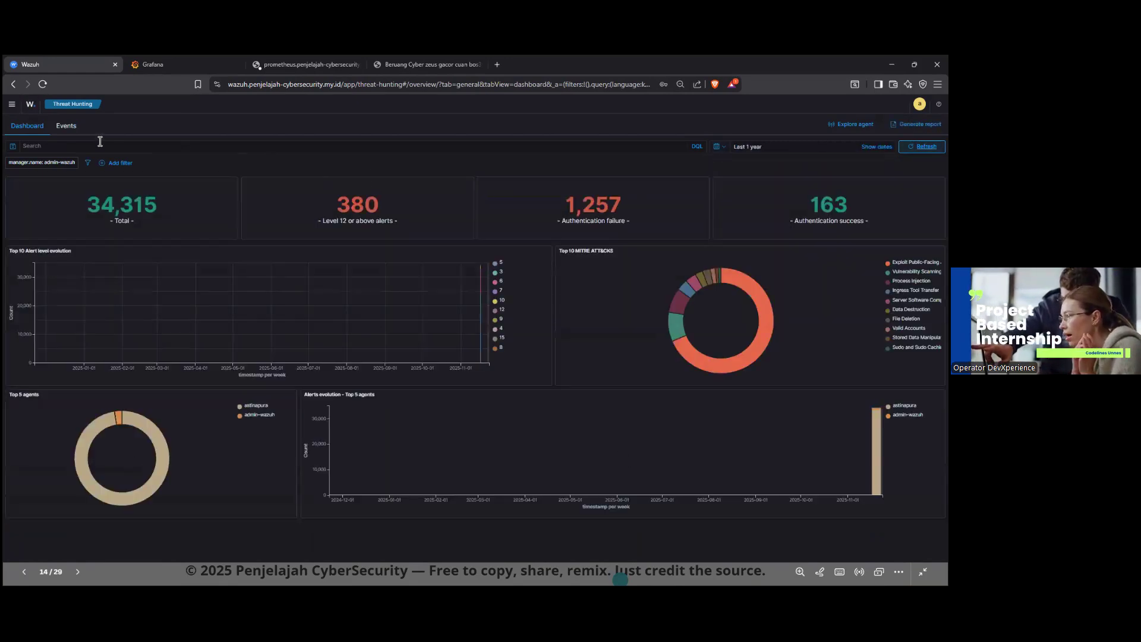
click(66, 125)
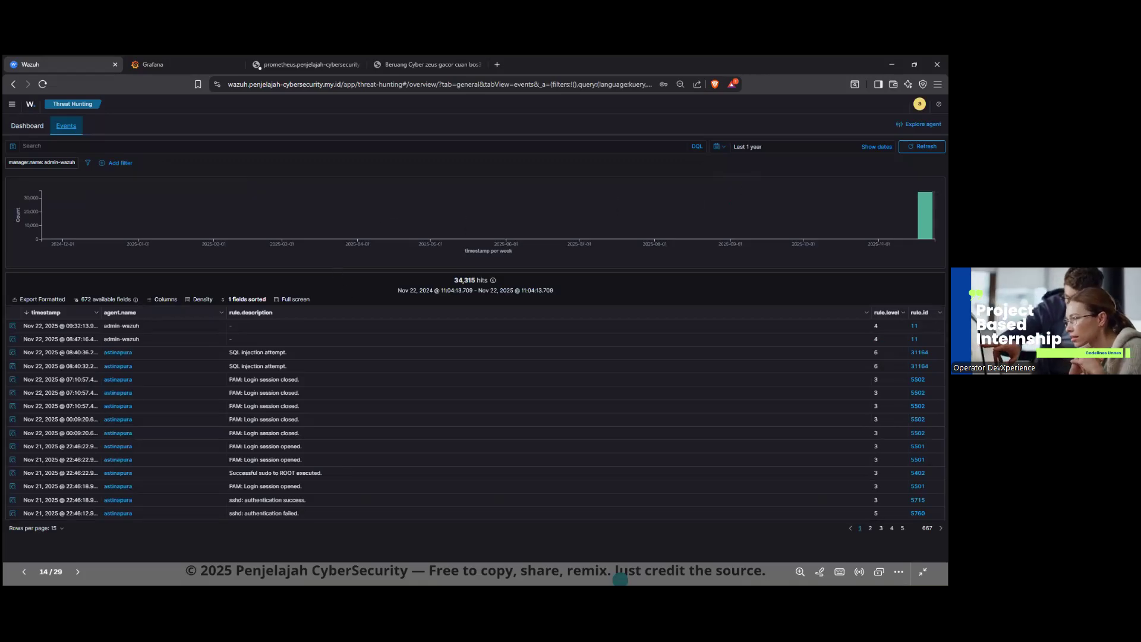
click(107, 146)
text(judol)
key(Return)
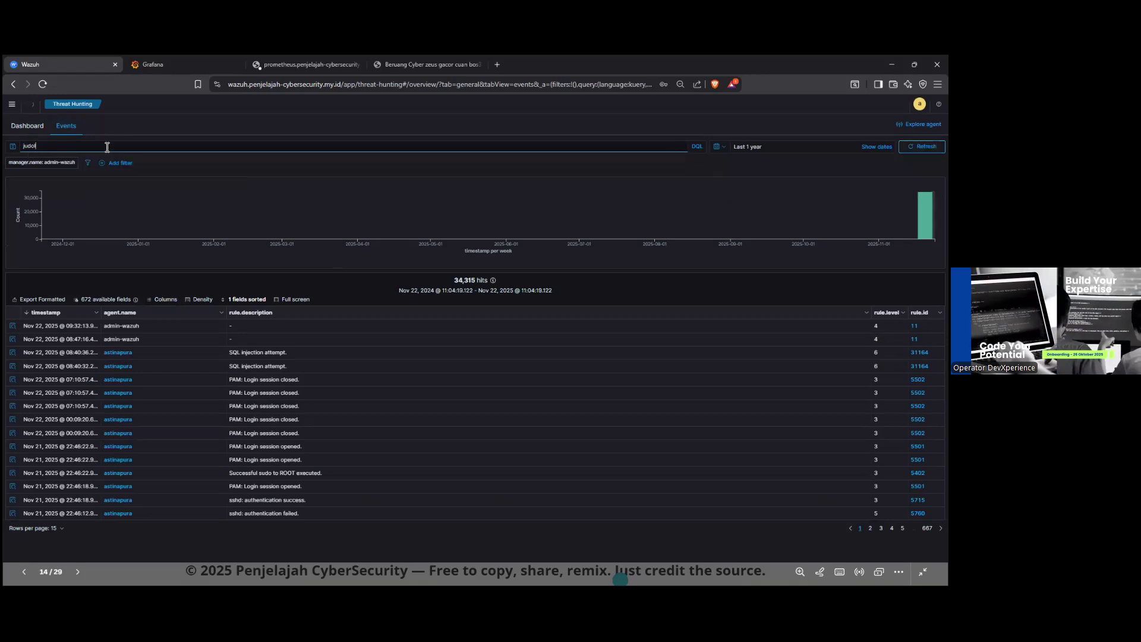
Step: Open the saved Penjelajah CyberSecurity dashboard
click(13, 106)
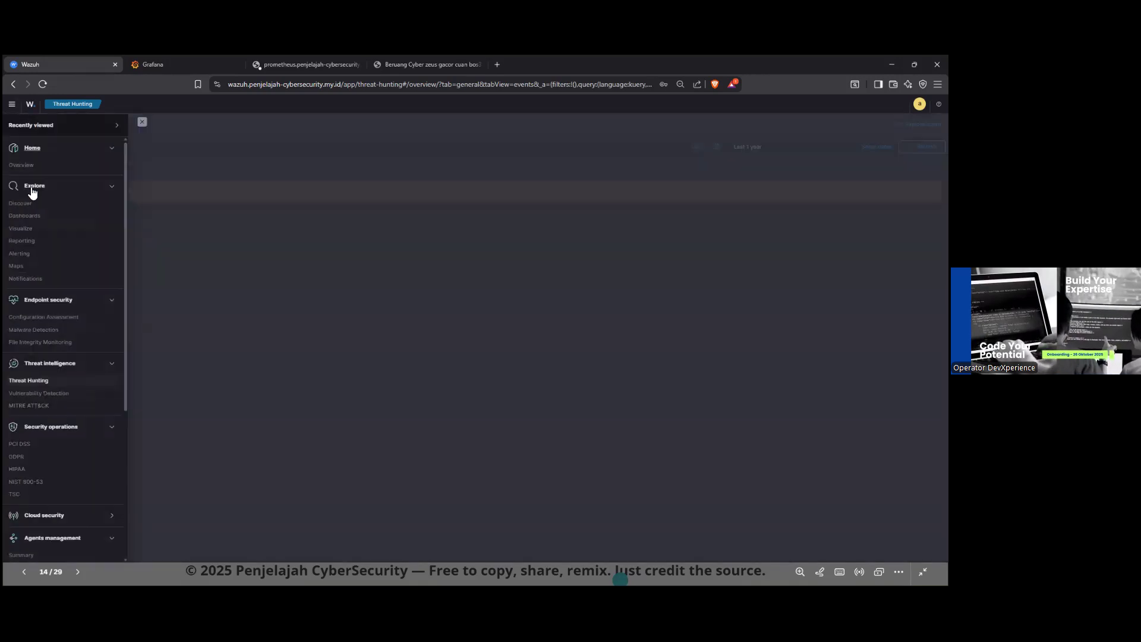
click(29, 223)
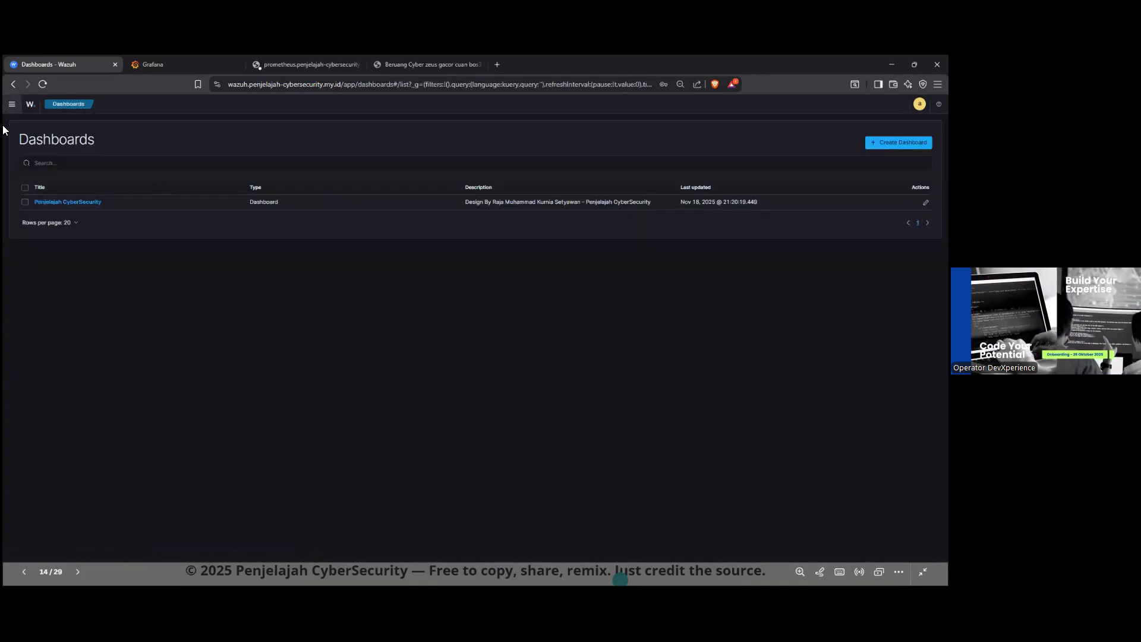
click(70, 203)
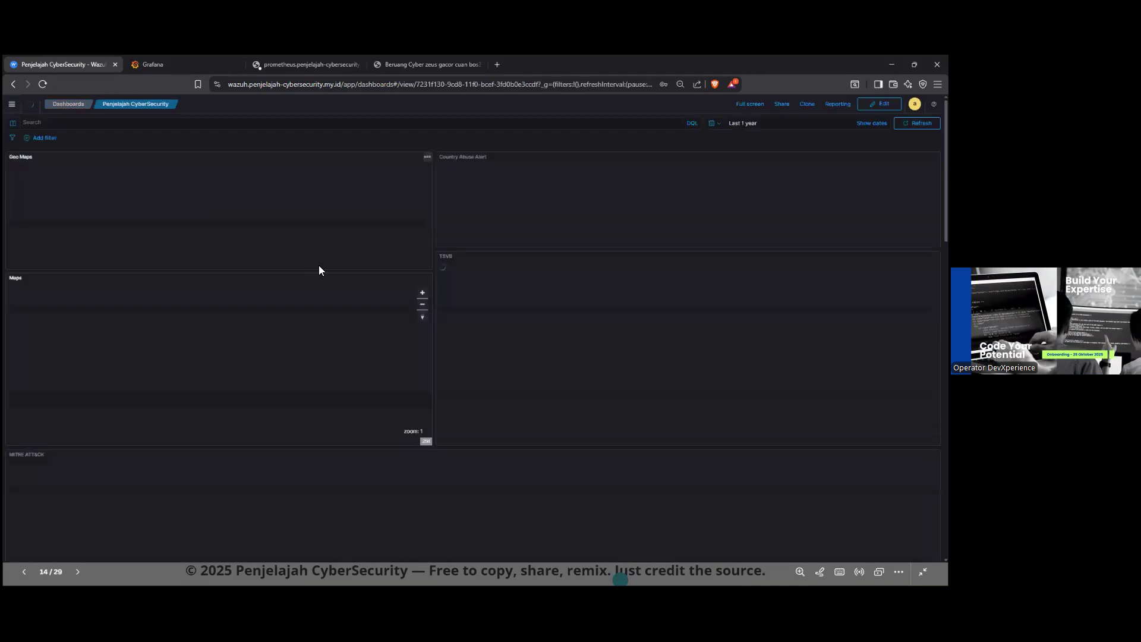
Step: Examine the dashboard's Top Triggered Security Alerts and Alert tables, and return to the Wazuh overview
scroll(490, 305, down, 10)
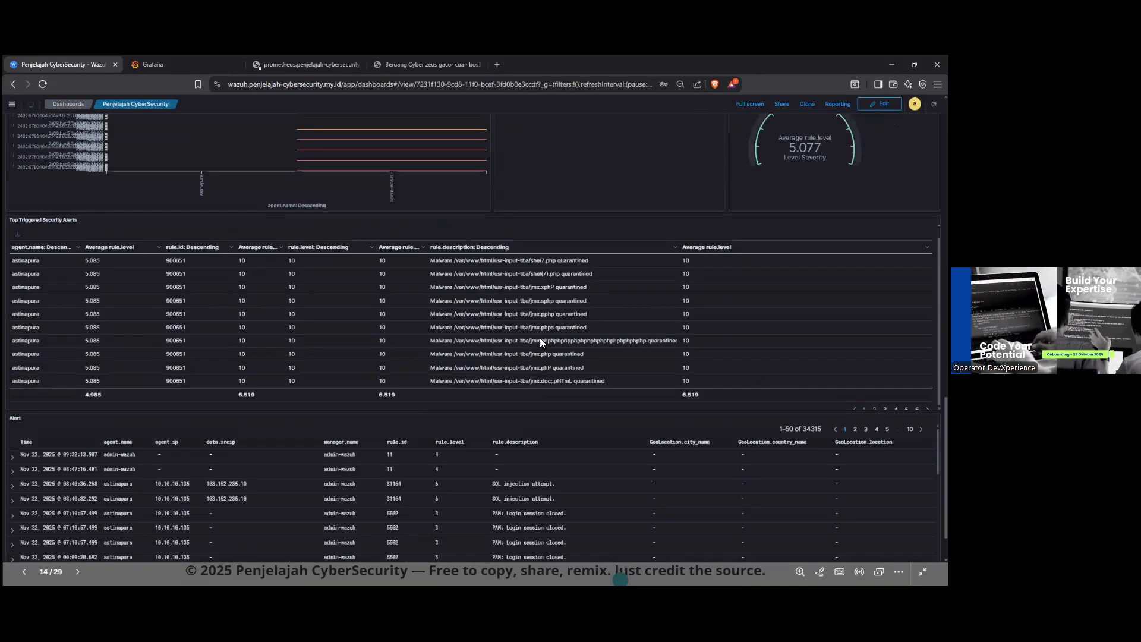
scroll(562, 392, down, 3)
scroll(517, 434, down, 5)
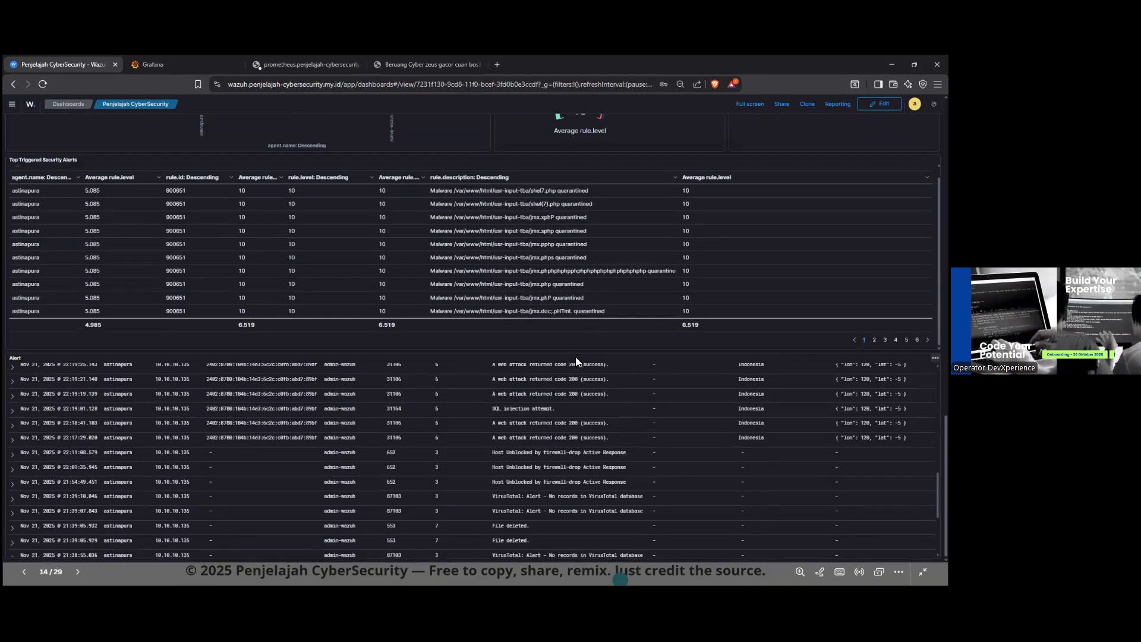
scroll(583, 283, up, 1)
scroll(538, 448, down, 4)
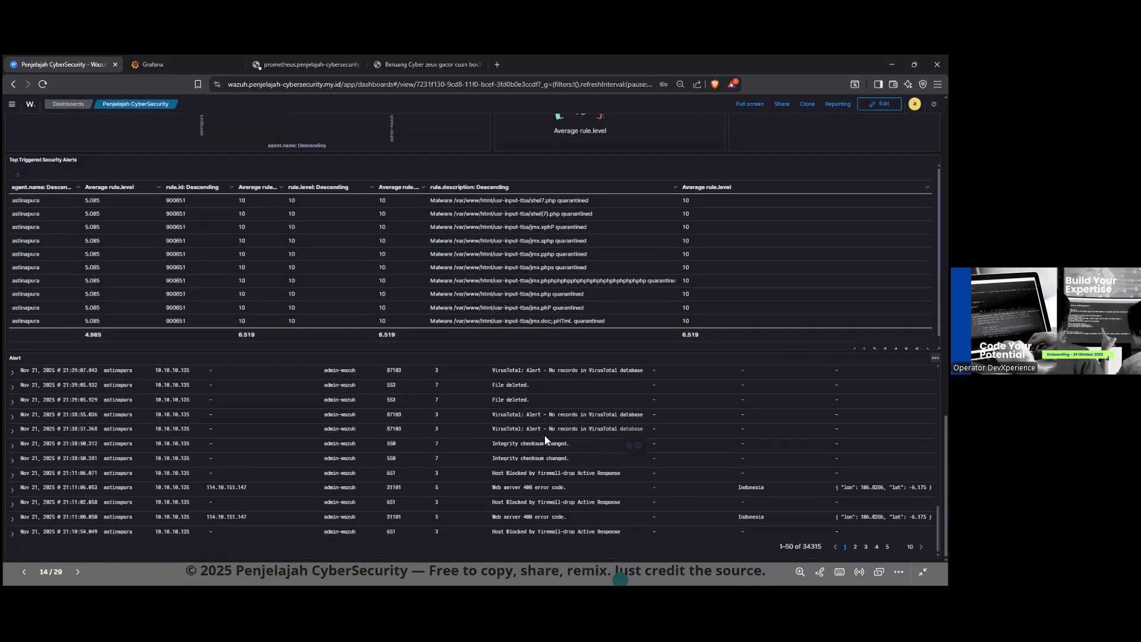
scroll(546, 294, up, 5)
scroll(545, 297, up, 5)
scroll(549, 442, down, 5)
scroll(198, 408, up, 10)
scroll(161, 148, up, 1)
click(29, 104)
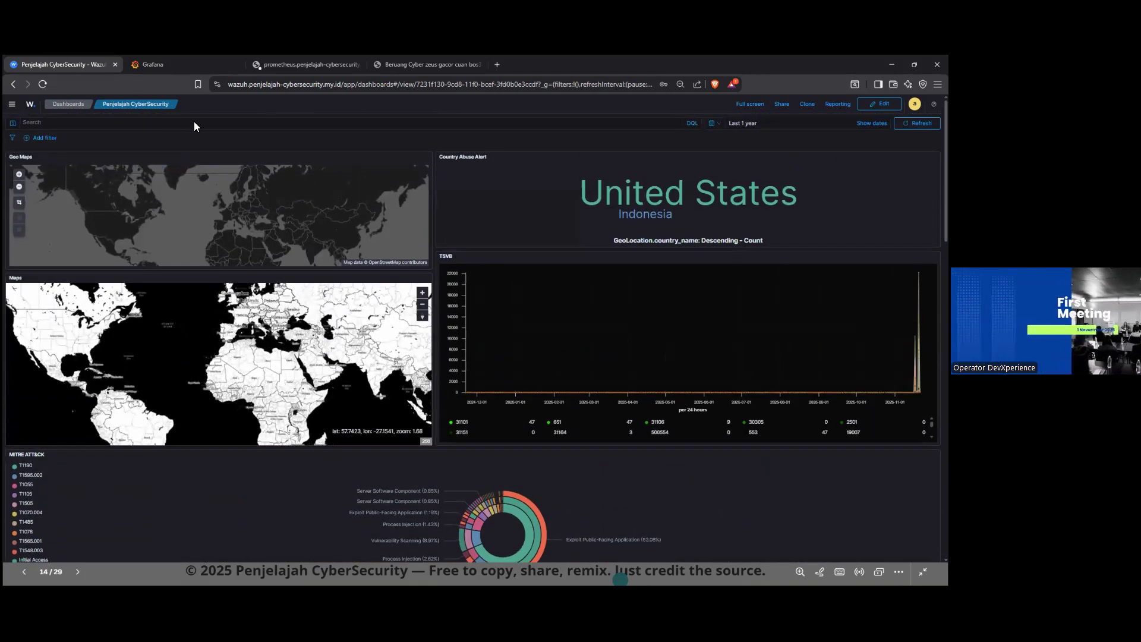
Step: Switch to the root terminal on astinapura, change to /var/www/html/ and list its contents with ls
key(super)
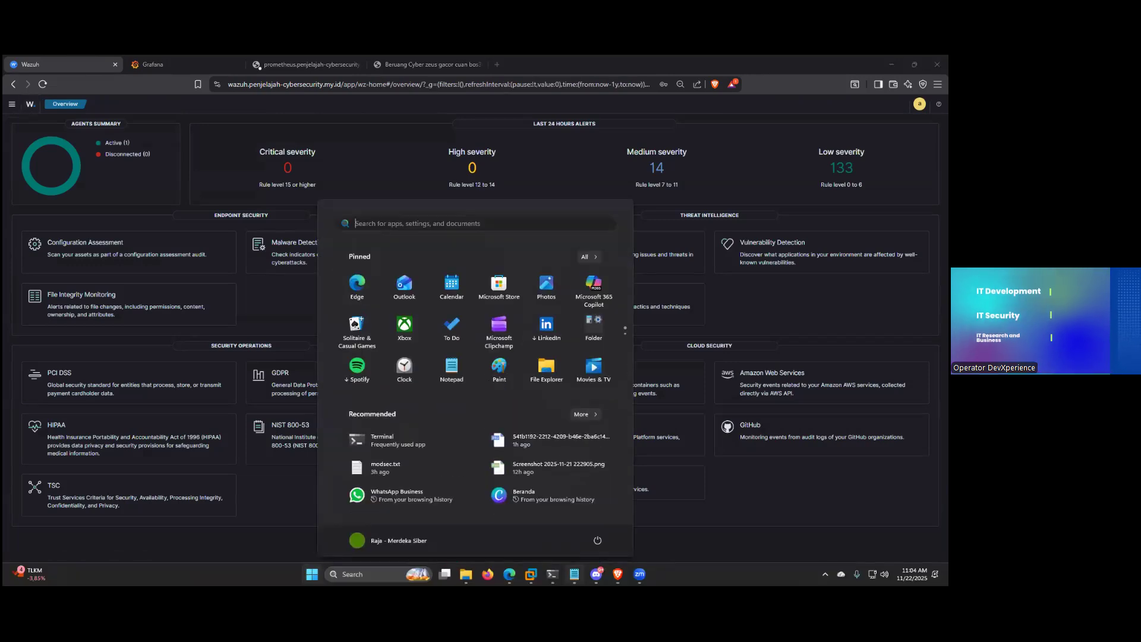
mouse_move(552, 574)
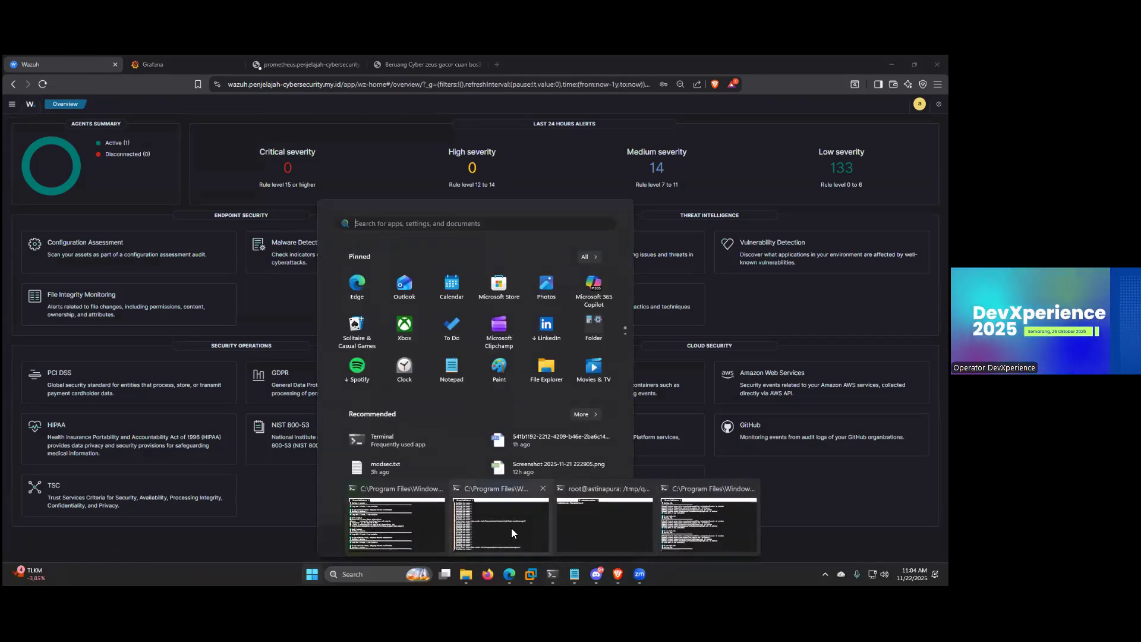
click(622, 524)
text(cd /var/www/html/)
key(Return)
text(ls)
key(Return)
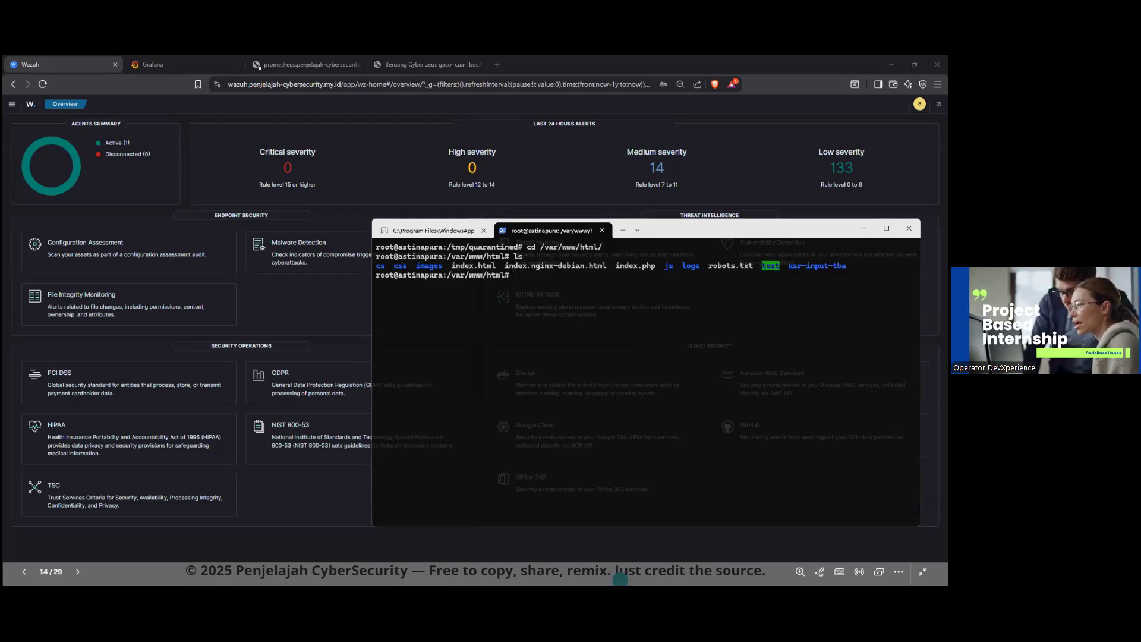
Step: Open index.html in the nano editor
click(592, 281)
text(nano )
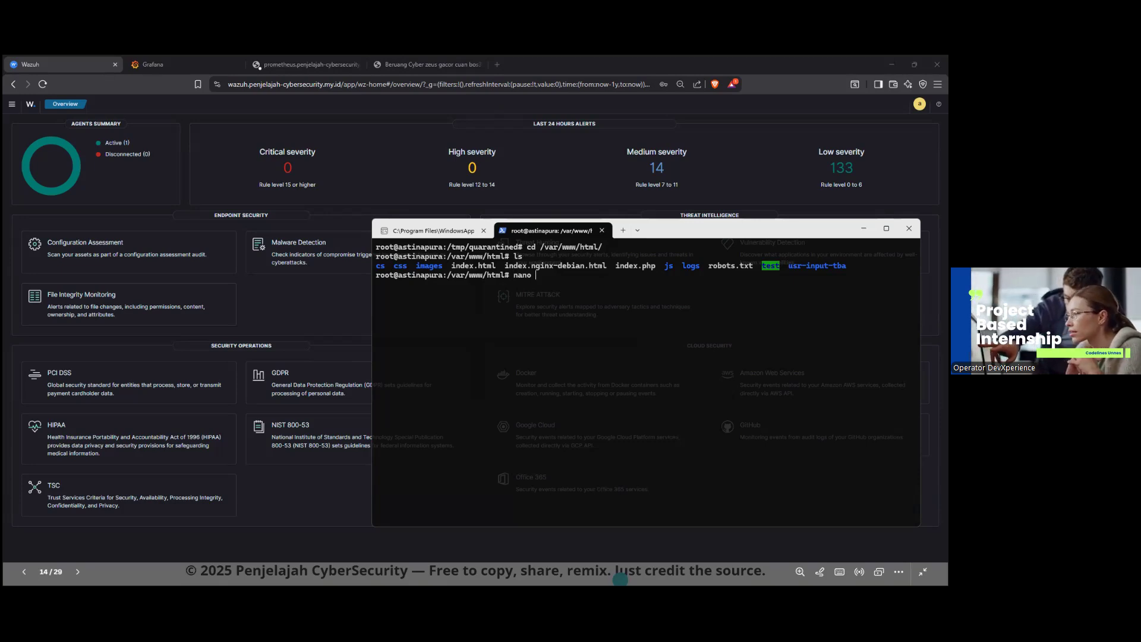
text(i)
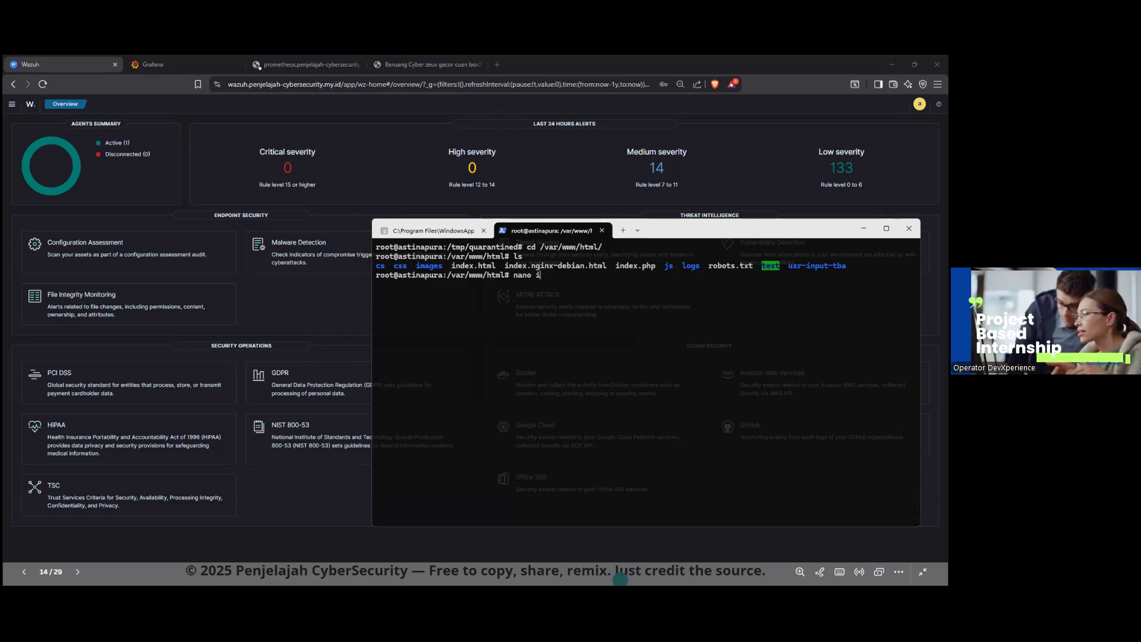
text(ndex.html)
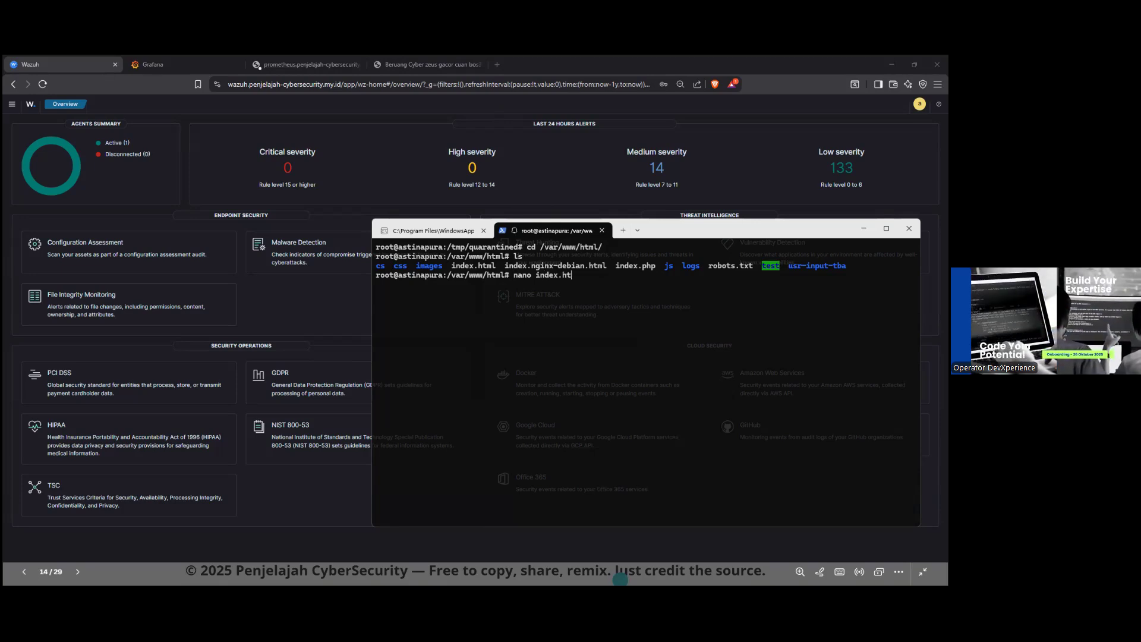
key(Return)
Step: Place the text cursor before "bos303" in the page title of index.html
key(Down)
key(Down)
key(Down)
key(Down)
key(Down)
key(Down)
key(Down)
key(Down)
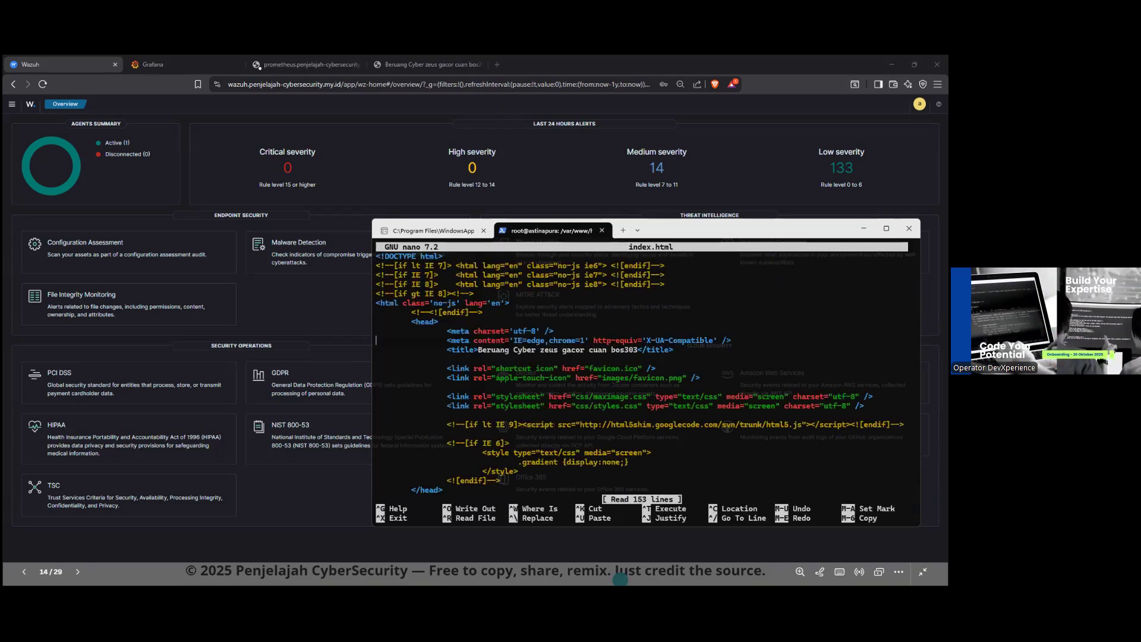
key(Right)
key(Right)
key(Right)
key(Right)
key(Right)
key(Right)
key(Right)
key(Right)
key(Right)
key(Right)
key(Right)
key(Right)
key(Right)
key(Right)
key(Right)
key(Right)
key(Right)
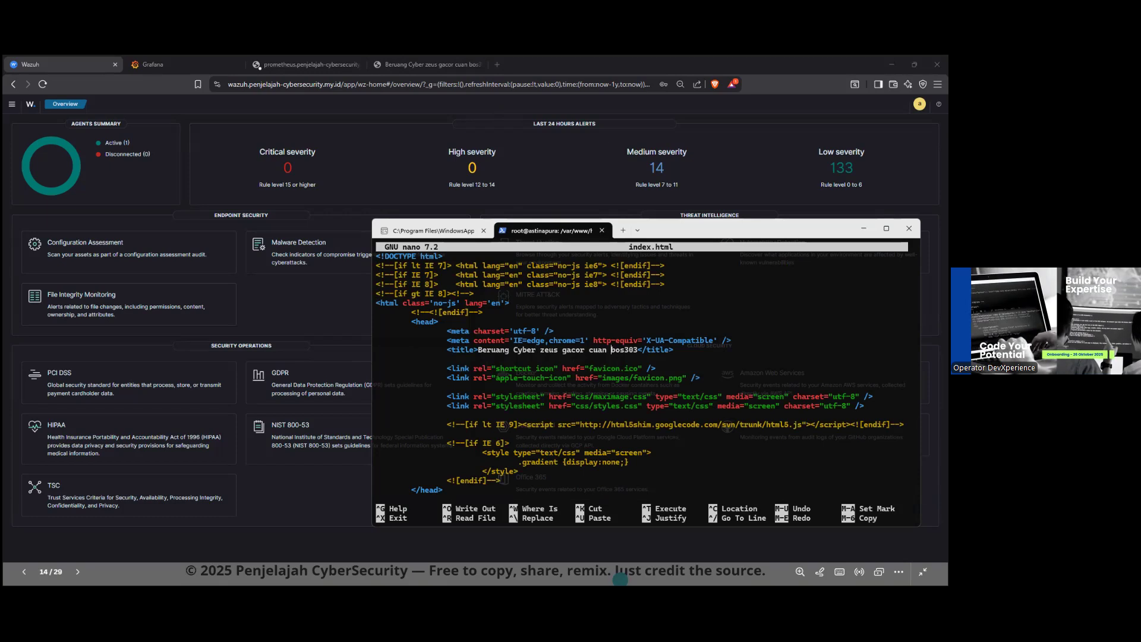
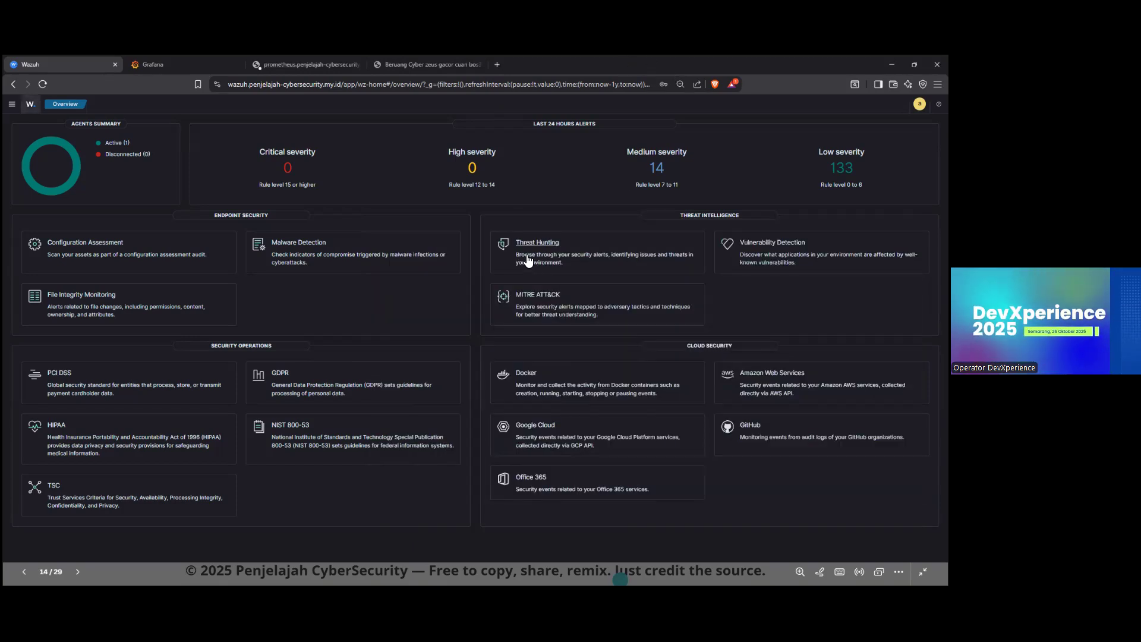
Step: Open the Threat Hunting events list, refresh it and locate the judol file modification alert for /var/www/html/index.html
click(523, 254)
click(66, 126)
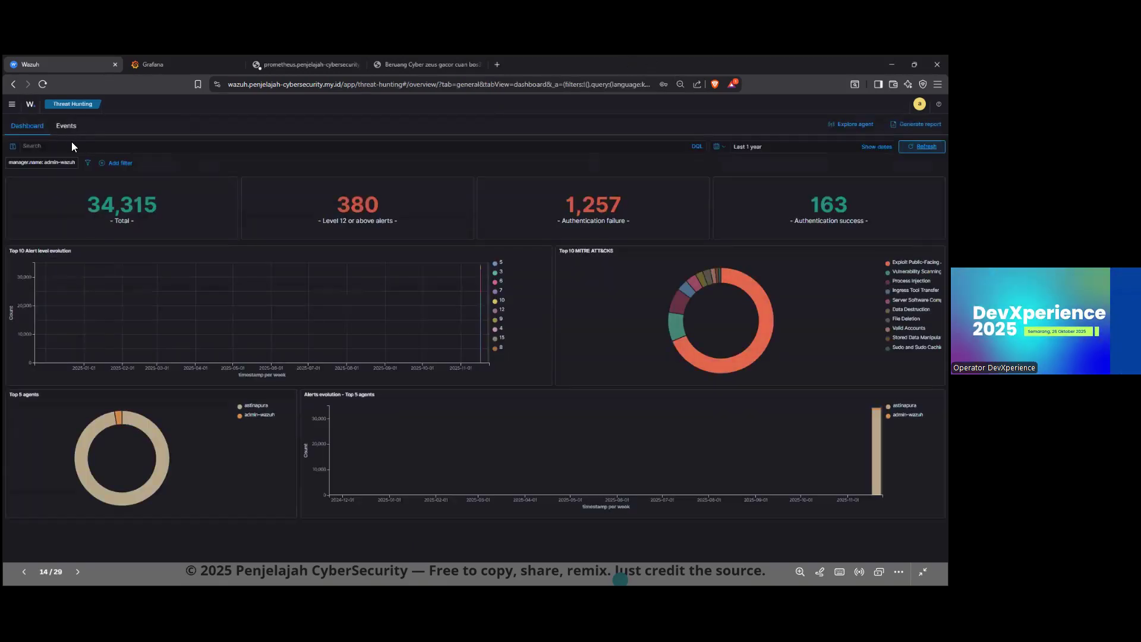
click(922, 146)
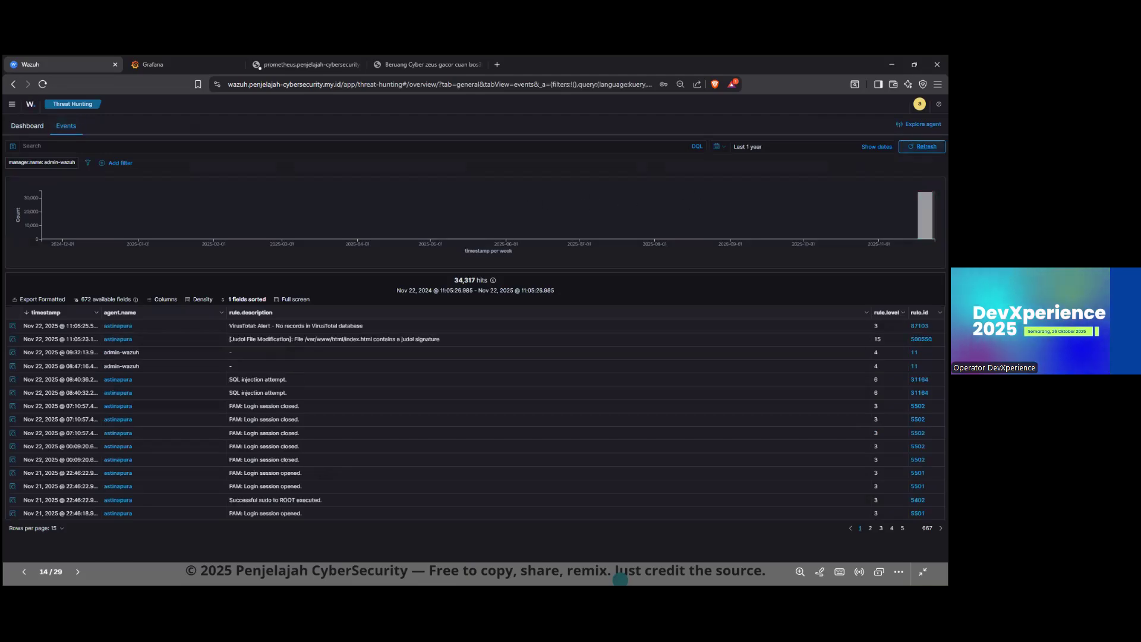
drag(449, 340, 226, 340)
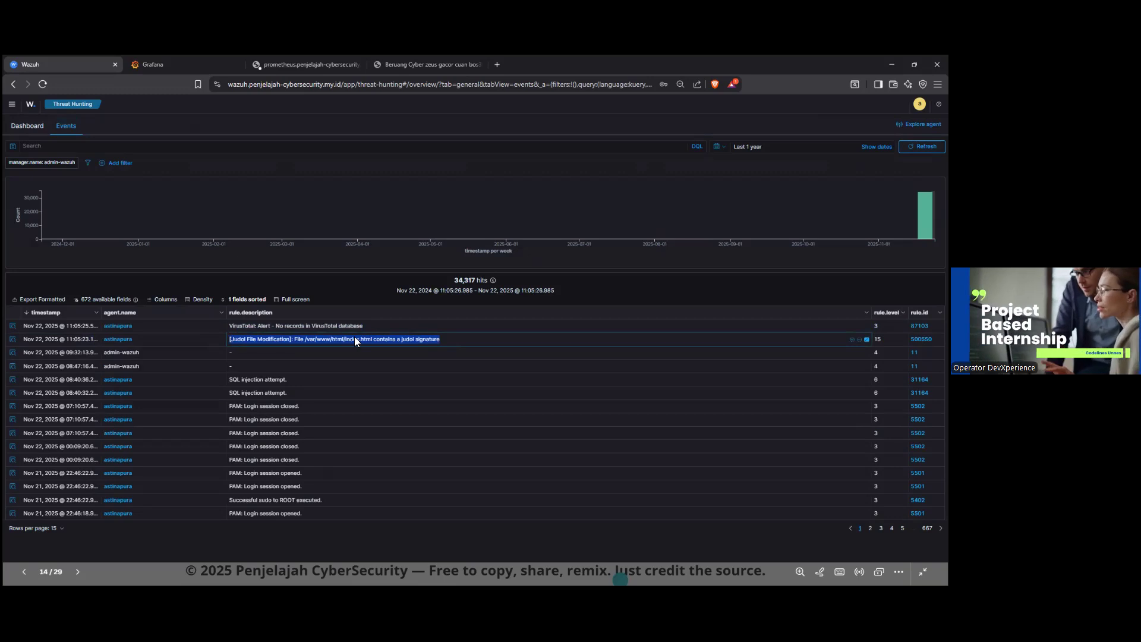
click(459, 343)
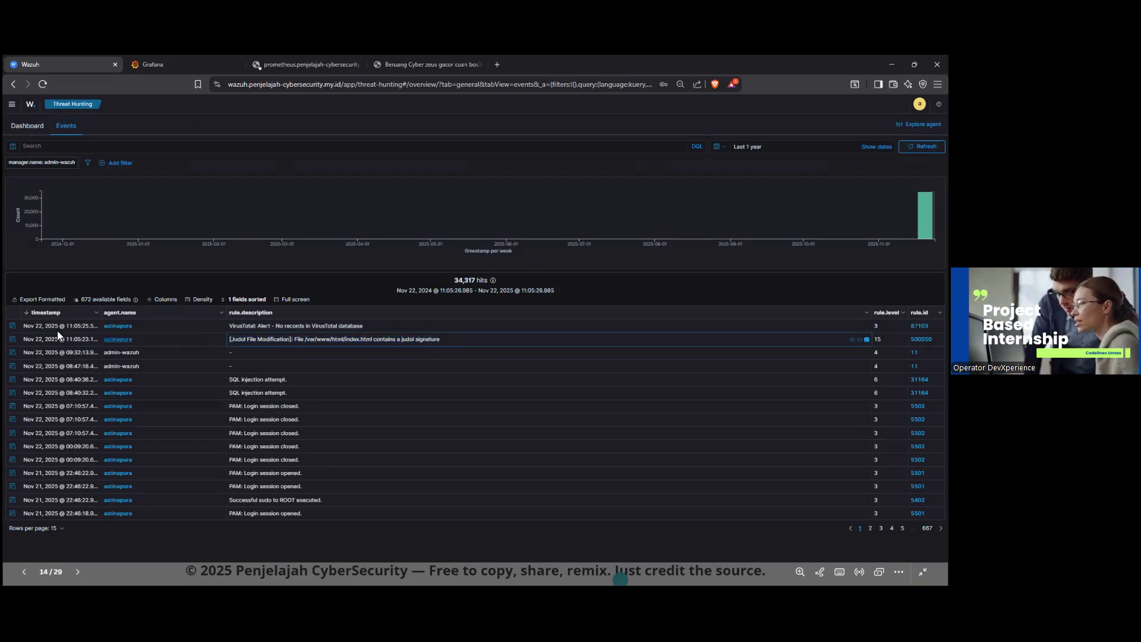
Step: Inspect the document details of the judol file modification alert in both table and JSON form
click(12, 343)
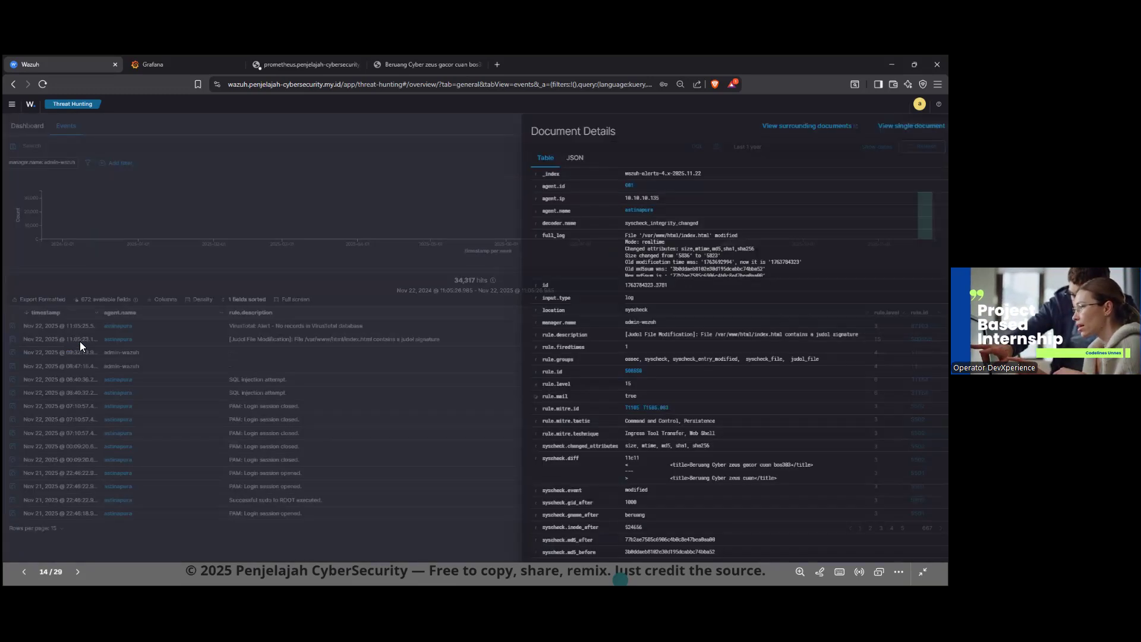
scroll(610, 275, down, 1)
scroll(601, 354, down, 4)
scroll(602, 371, up, 4)
scroll(618, 262, up, 1)
click(534, 157)
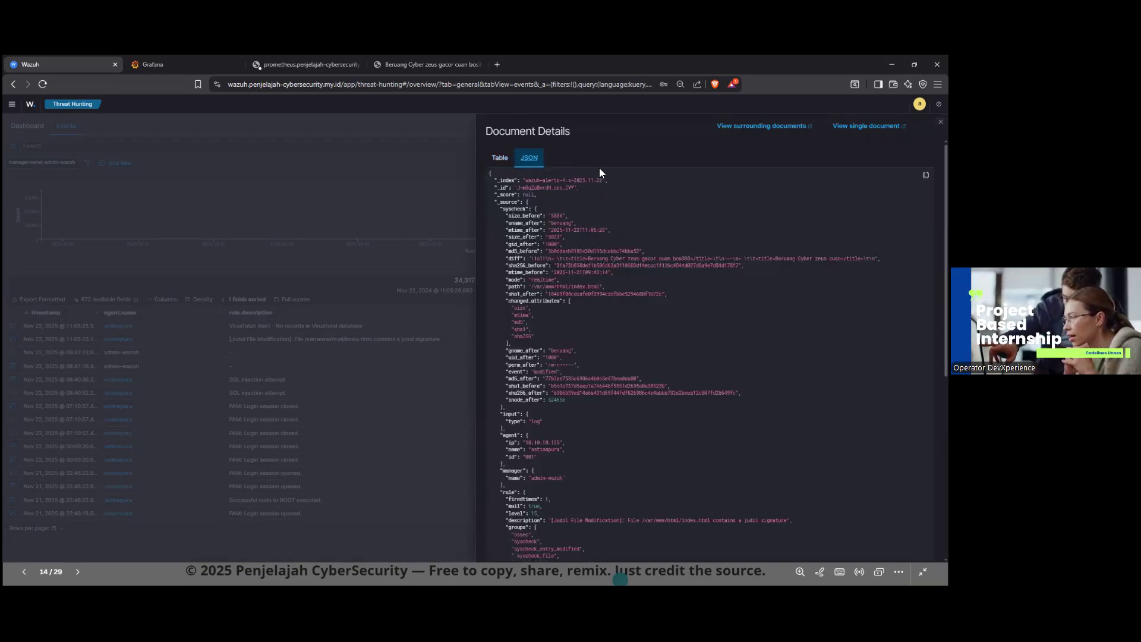
click(500, 157)
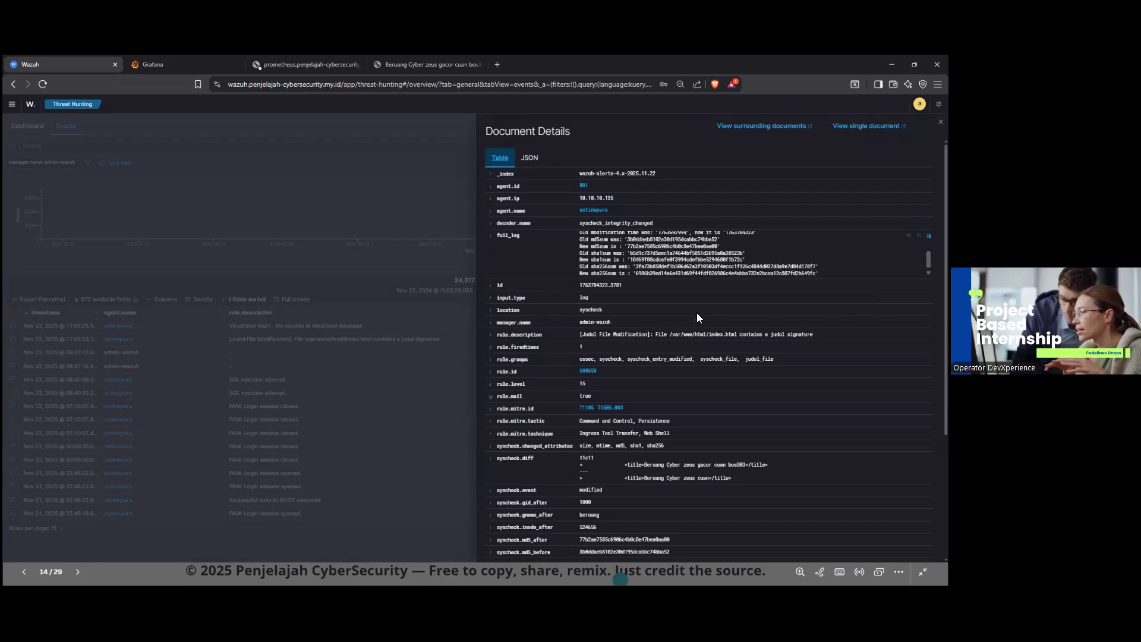
Step: Examine the syscheck.diff entry showing the index.html title change, and close the alert's document details
scroll(683, 333, down, 3)
drag(763, 298, 582, 283)
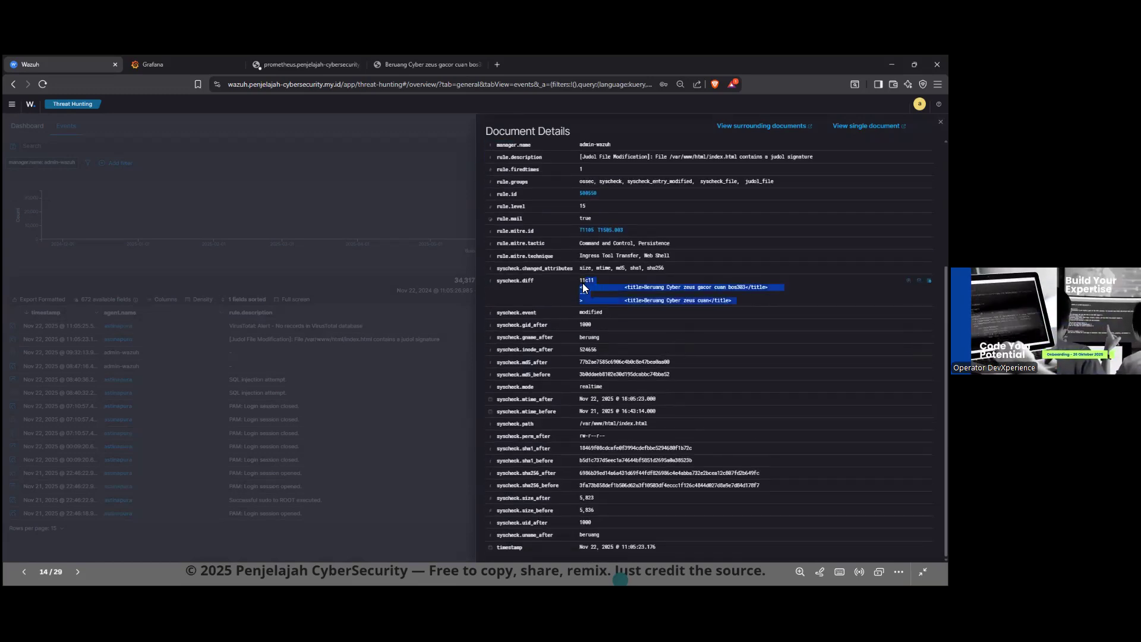
click(575, 283)
drag(701, 305, 535, 278)
click(701, 284)
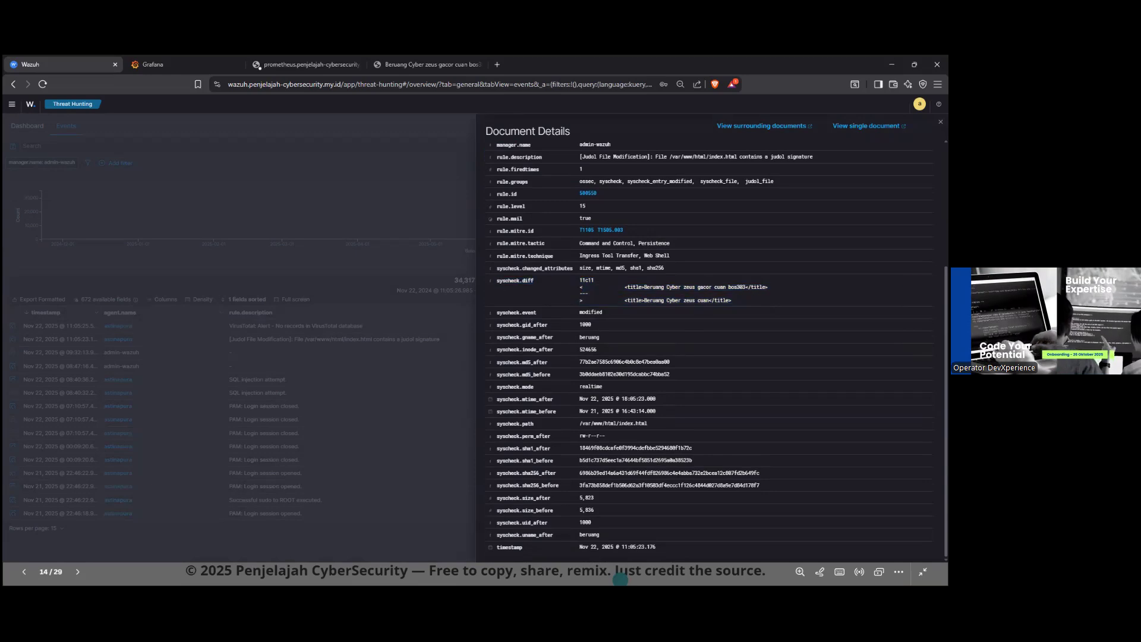
scroll(701, 284, up, 4)
click(940, 122)
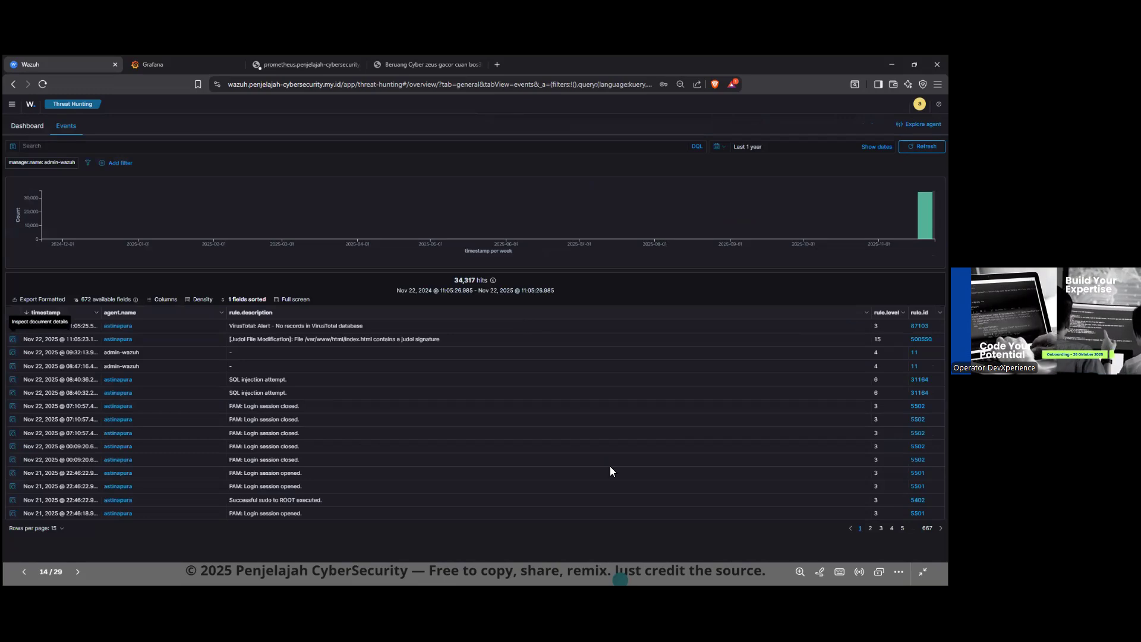
key(super)
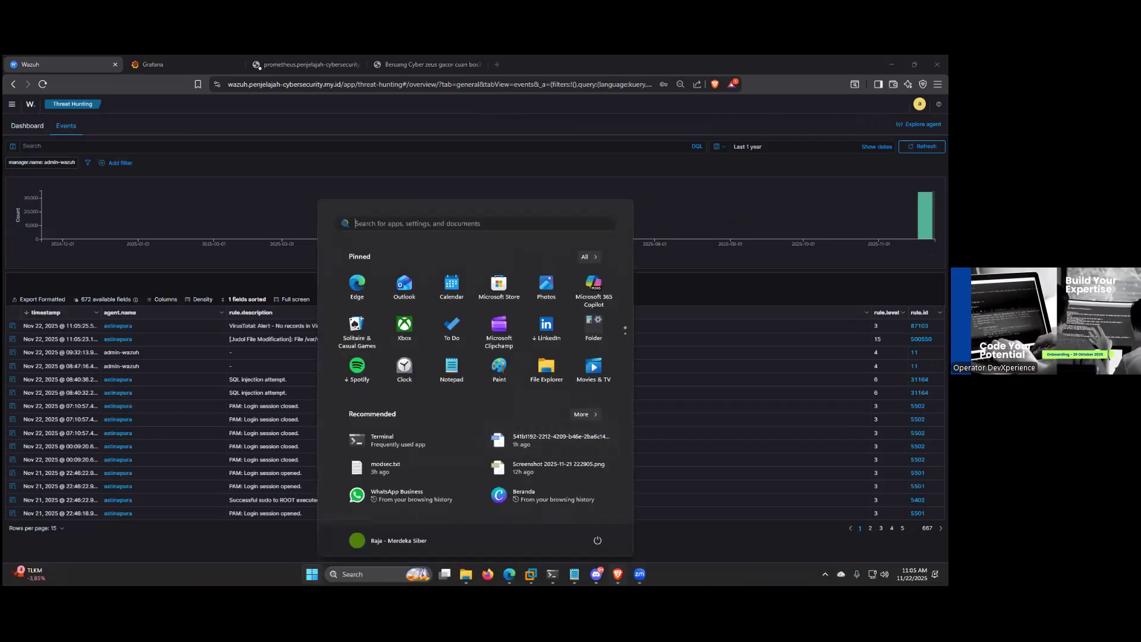
mouse_move(618, 574)
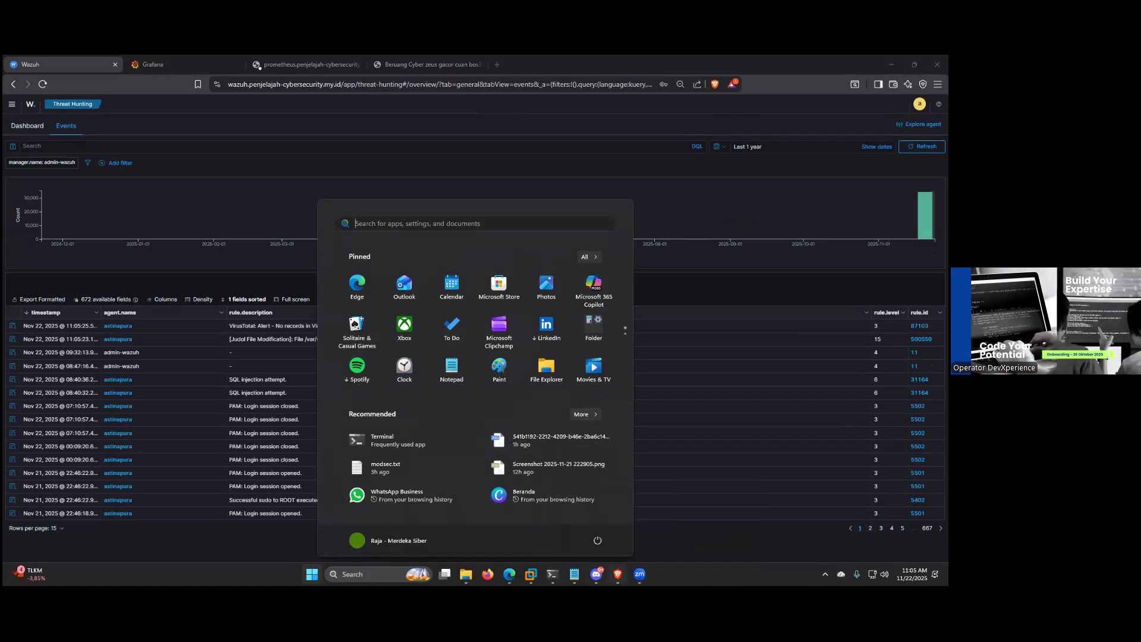
click(618, 575)
key(super)
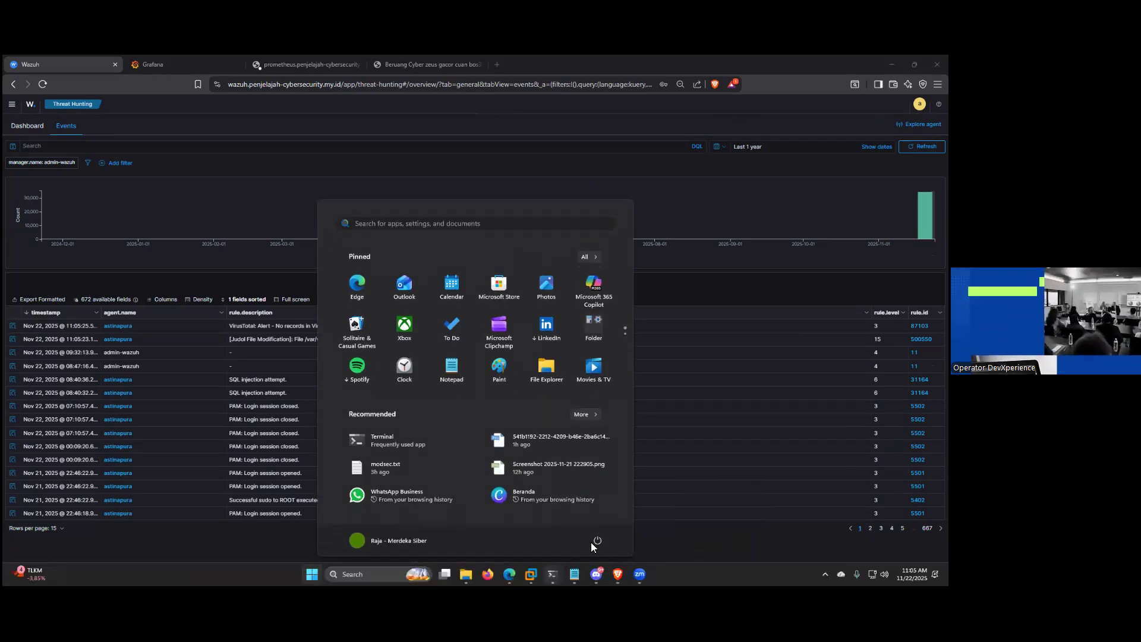
mouse_move(553, 574)
click(618, 524)
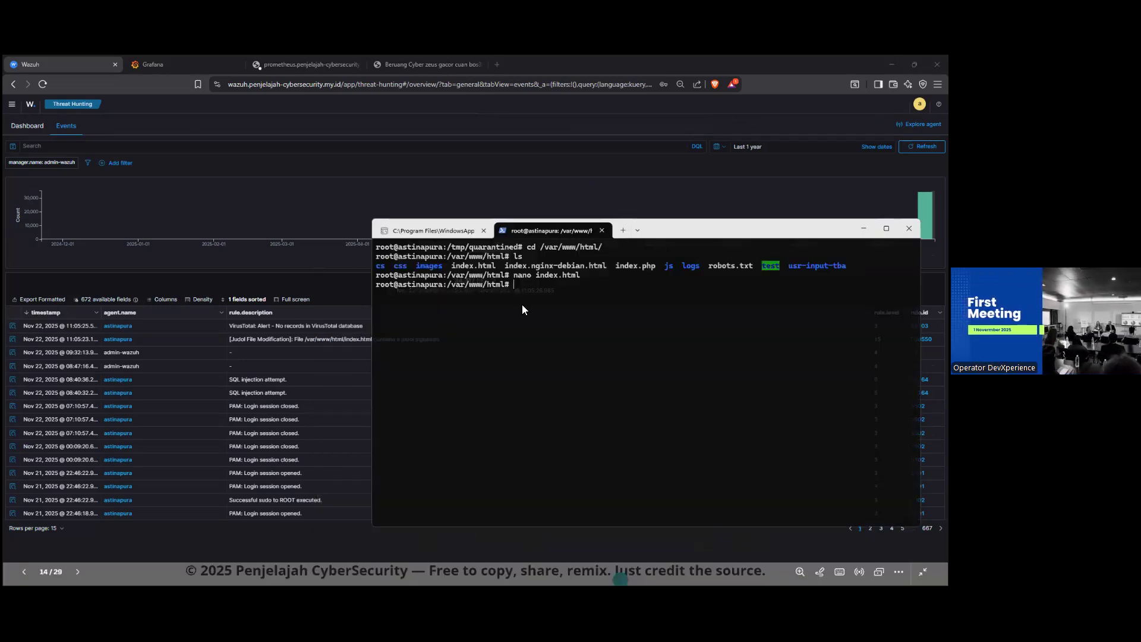
text(nano)
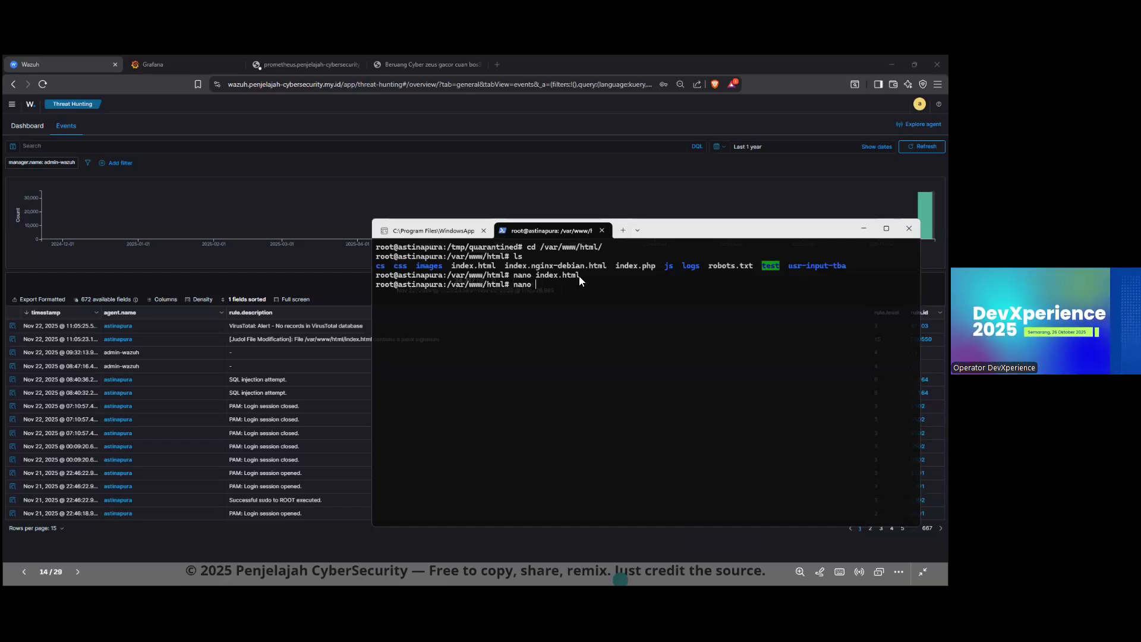
key(BackSpace)
key(BackSpace)
key(BackSpace)
key(BackSpace)
key(BackSpace)
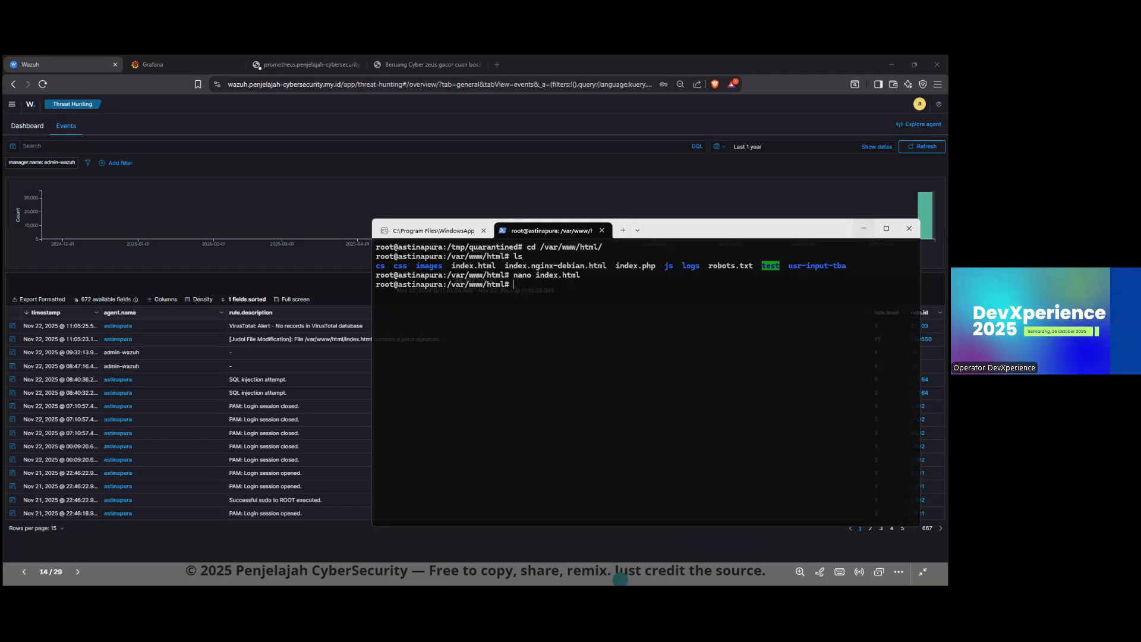
click(864, 228)
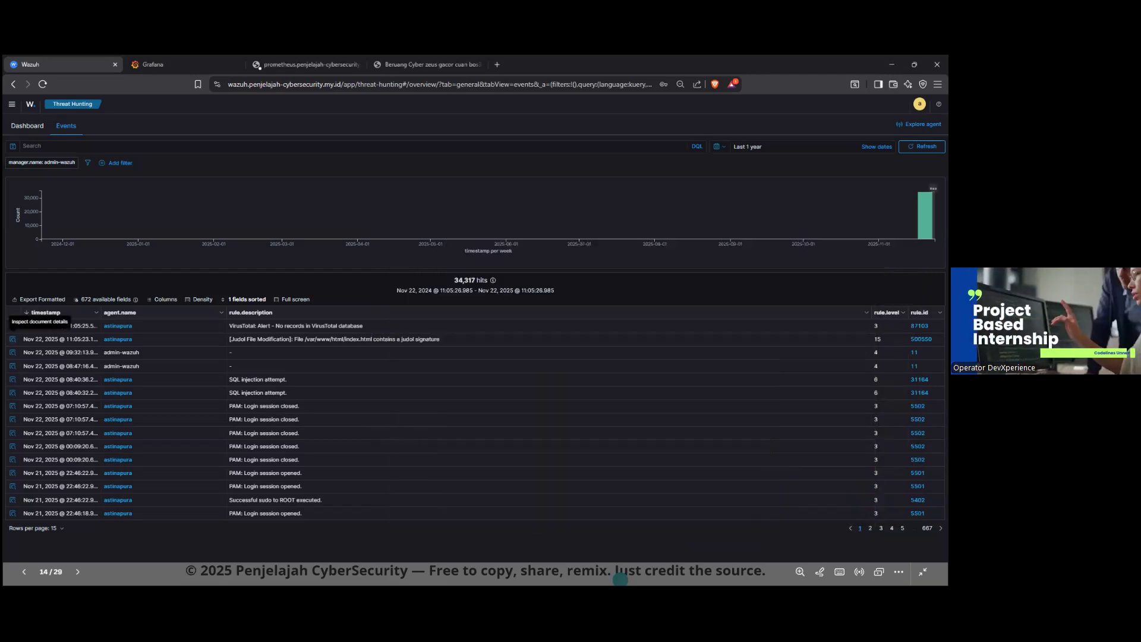
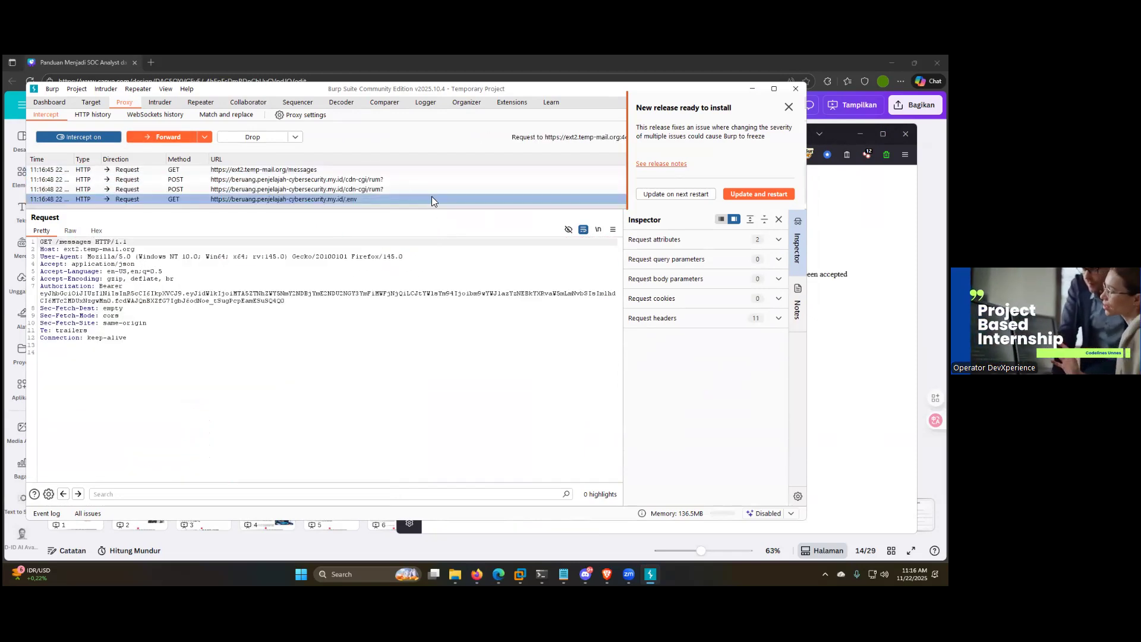
Step: Display the Repeater tool in Burp Suite in place of the intercepted proxy requests
click(197, 105)
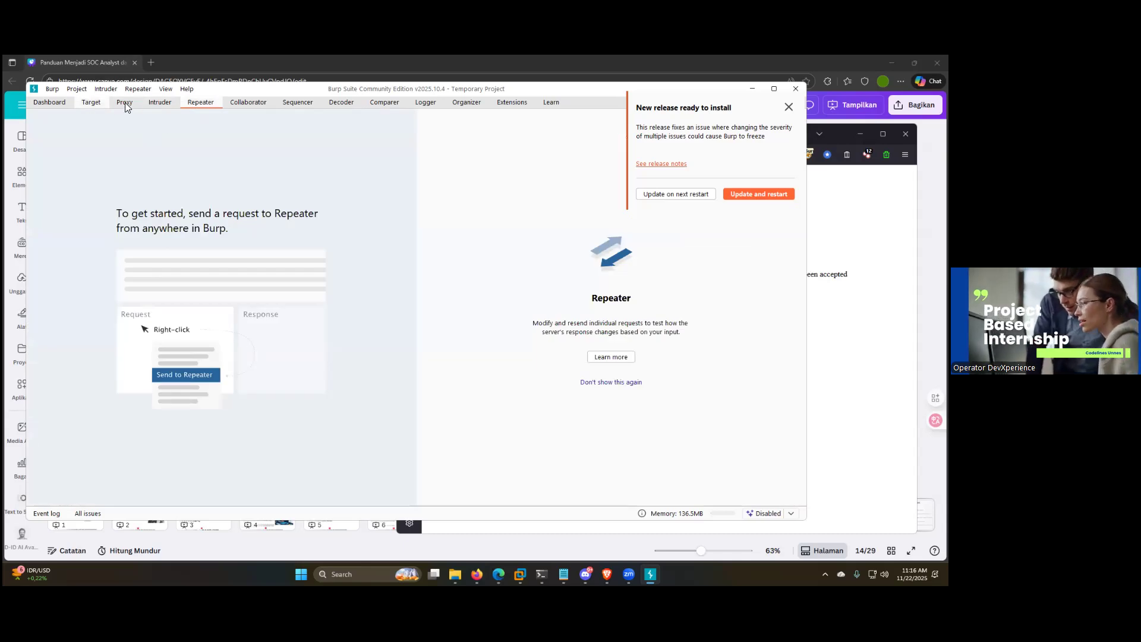
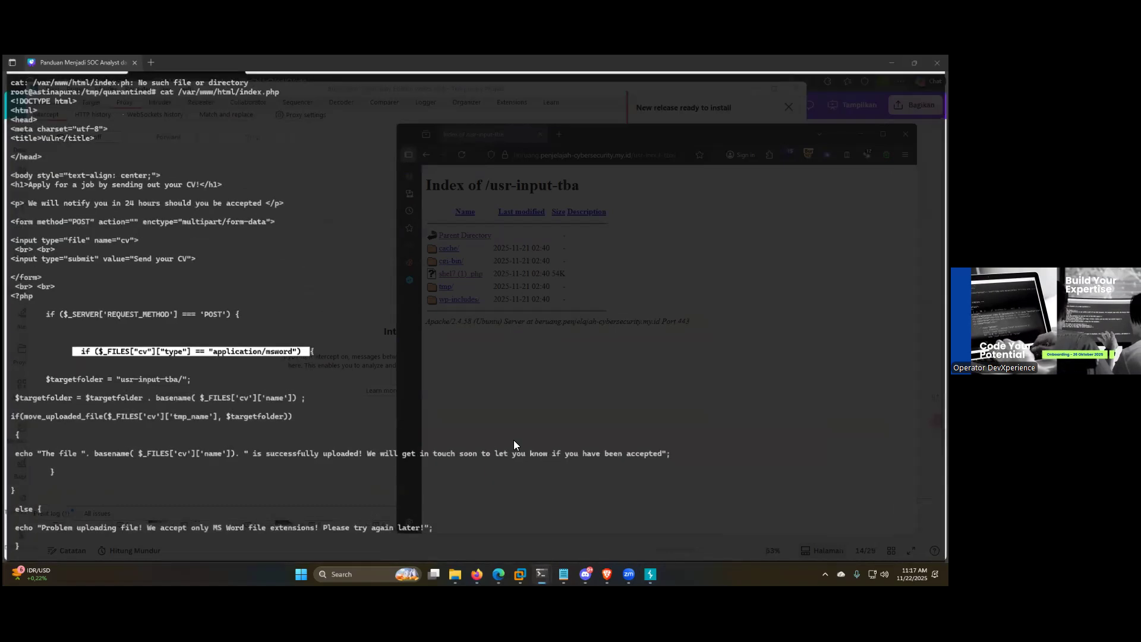
Step: Delete the file "shel7 (1) .php" from /var/www/html/usr-input-tba/ with rm in the root terminal
key(super+Up)
text(rm /var/www/html/us)
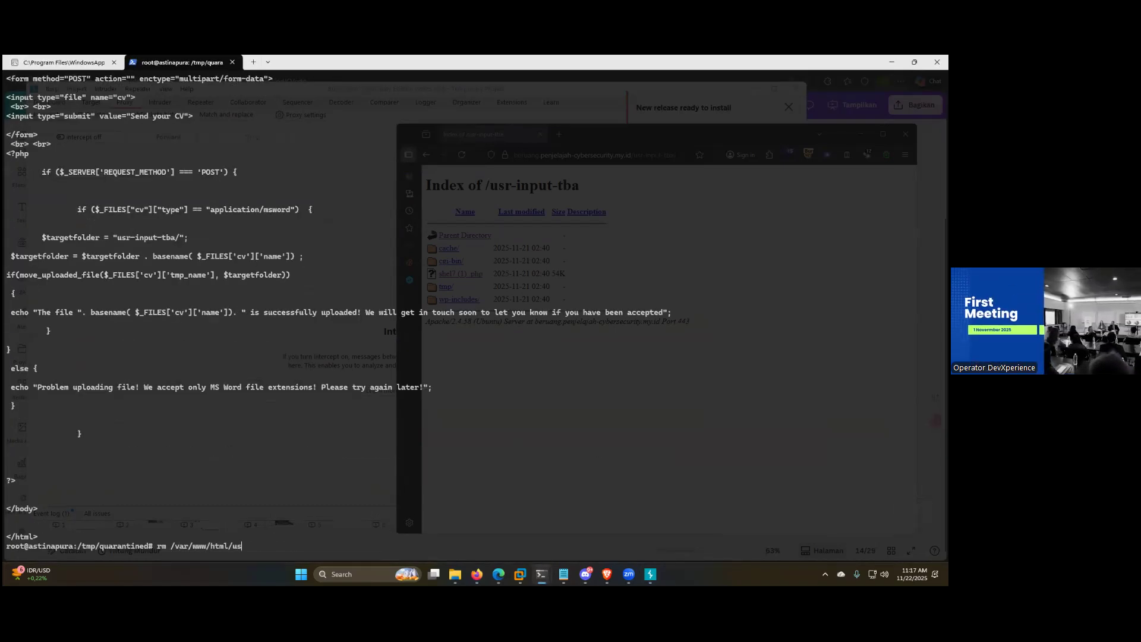
key(Tab)
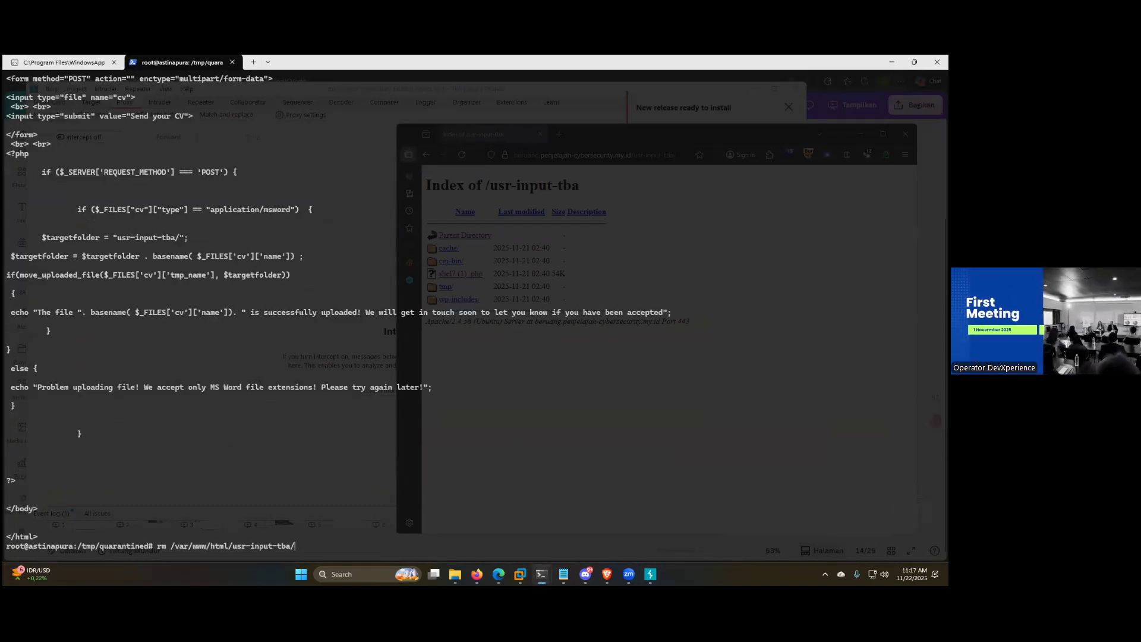
text(s)
key(Tab)
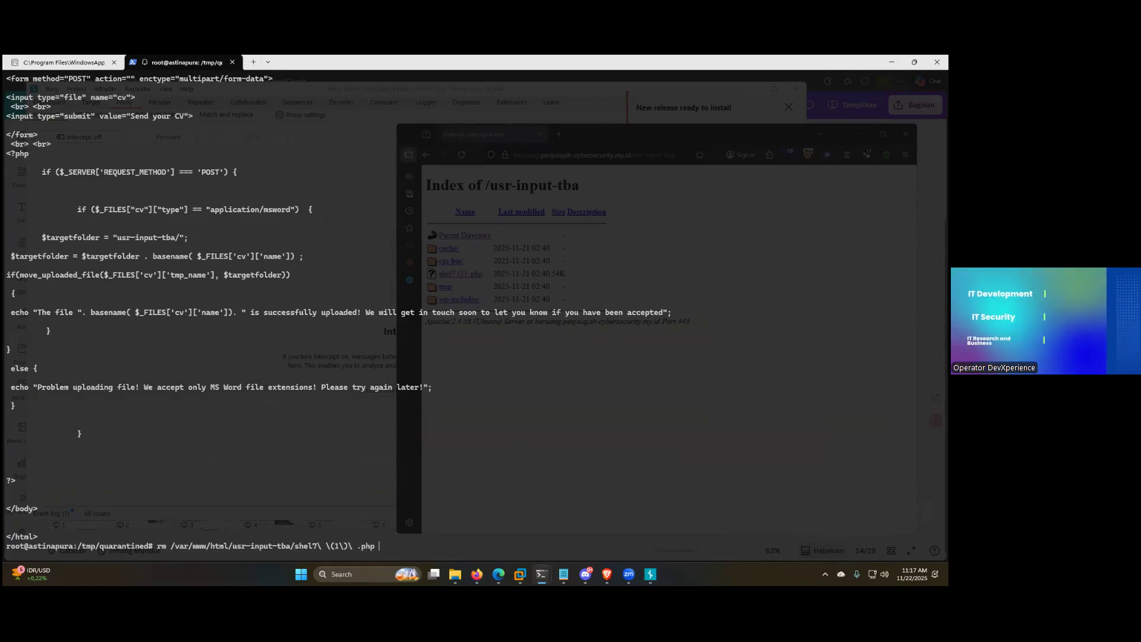
key(Return)
Step: Clear the terminal output and minimize the terminal to return to the browser's directory listing of /usr-input-tba
text(clear)
key(Return)
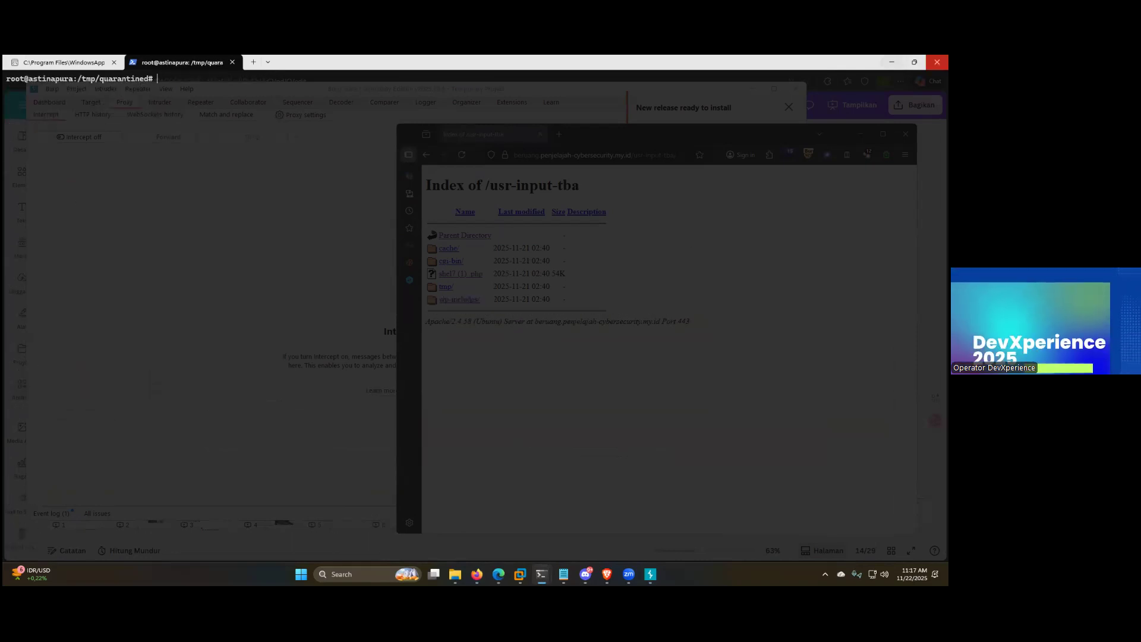
click(891, 62)
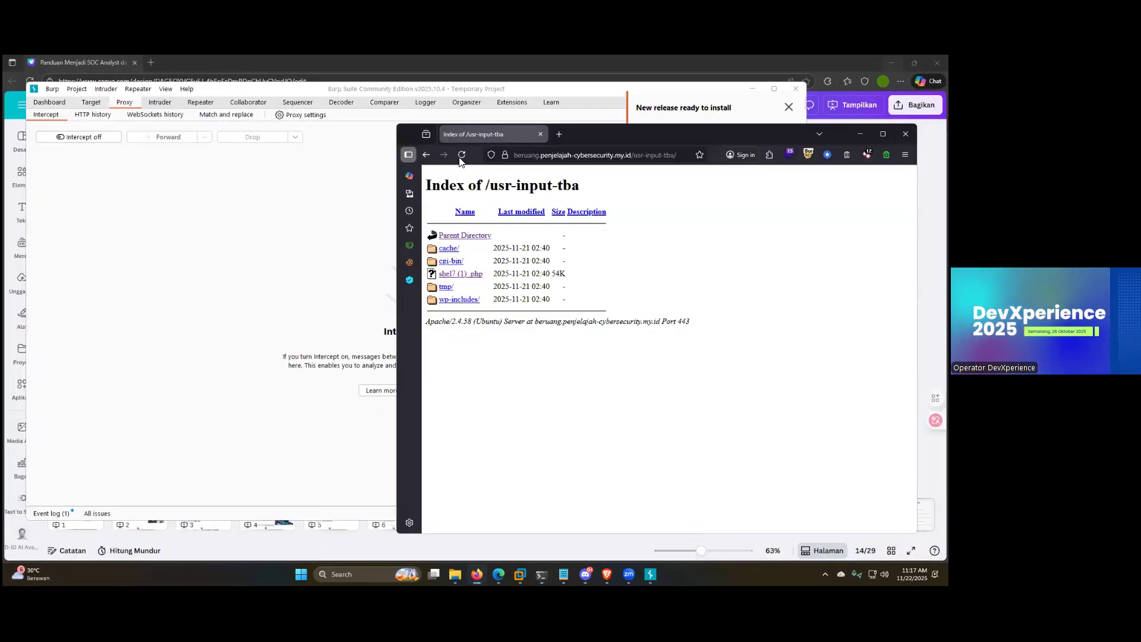
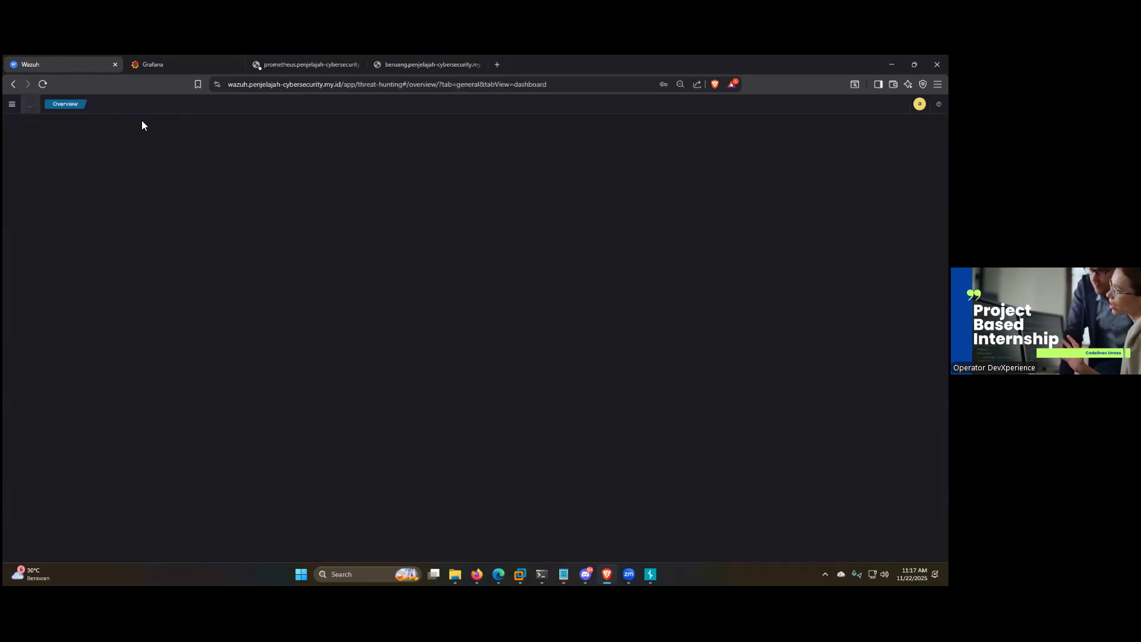
Step: Open the Threat Hunting events and inspect the details of the web shell file creation alert for shel7.php, including its full_log
click(66, 126)
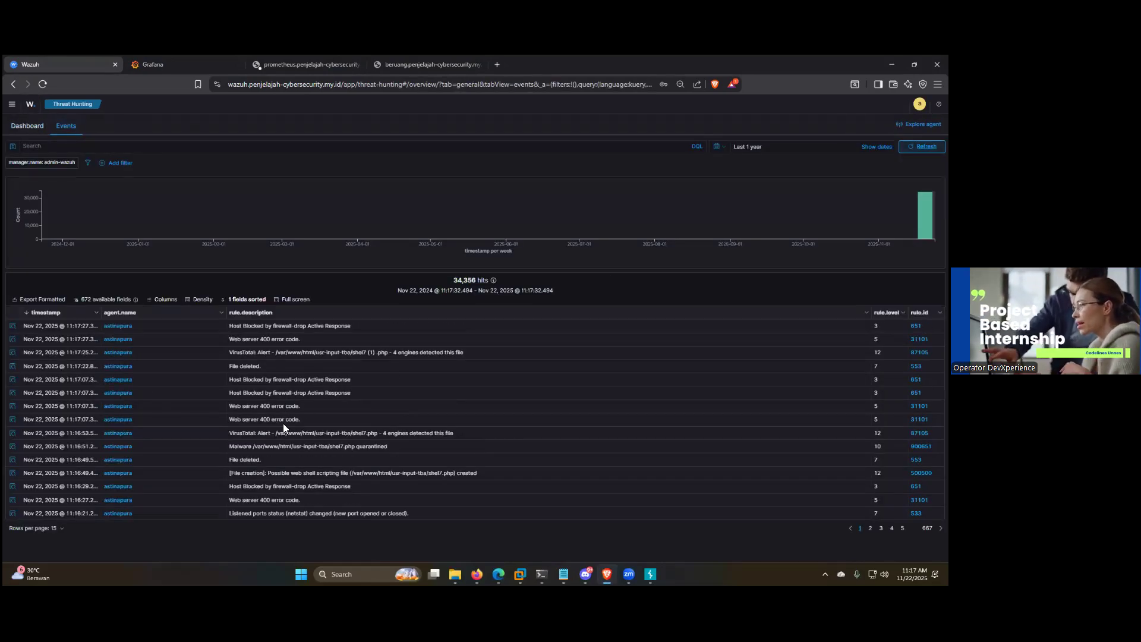
drag(479, 468, 259, 480)
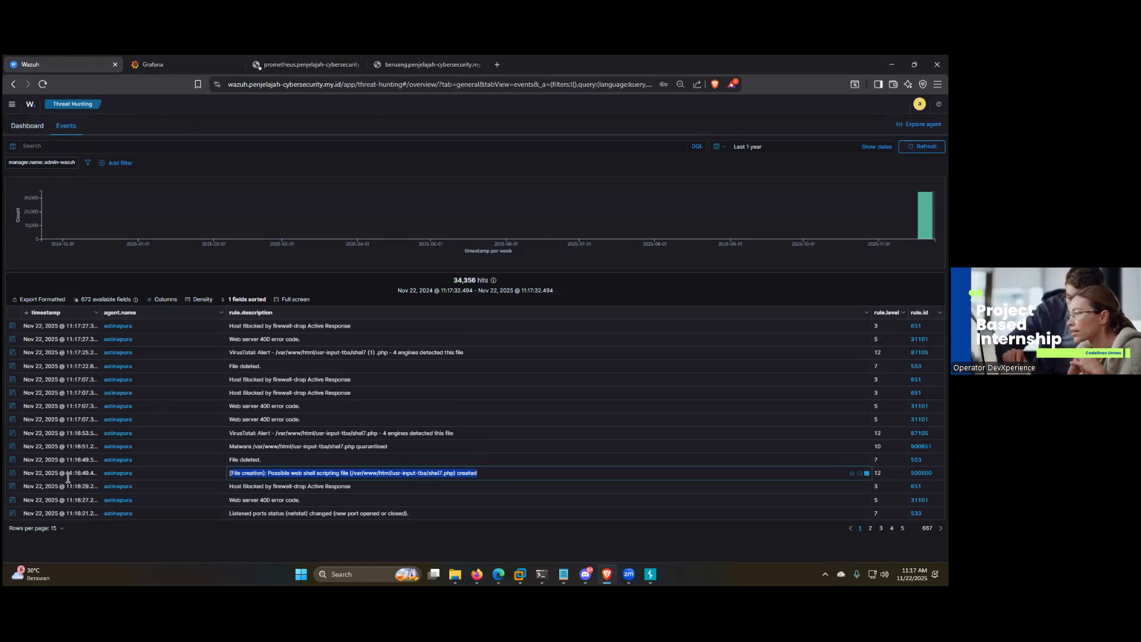
click(13, 474)
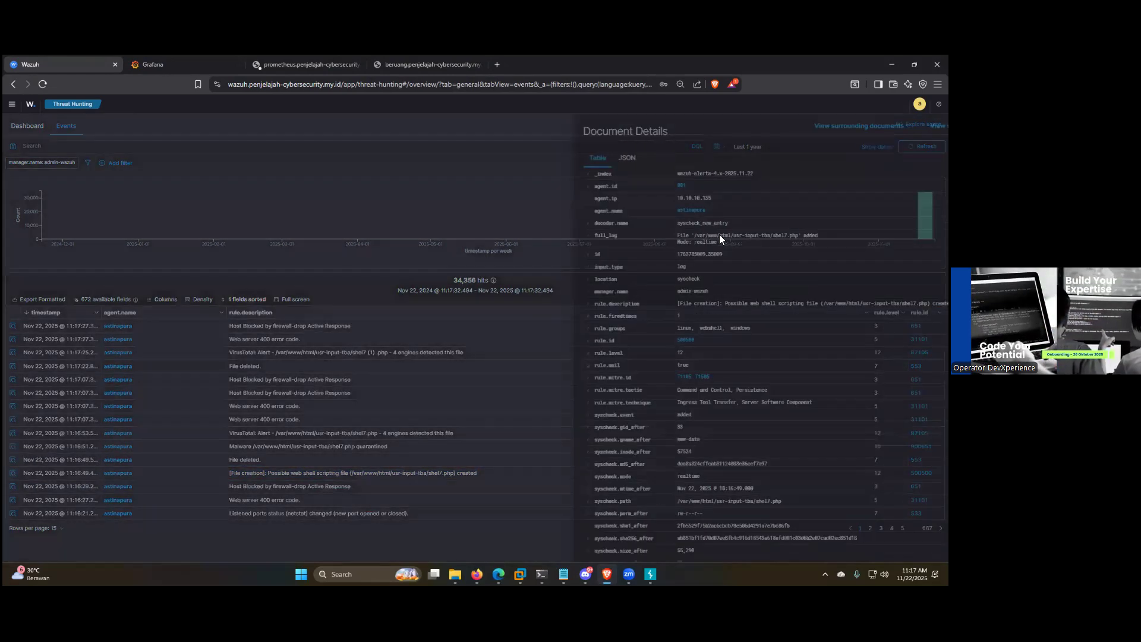
drag(584, 235, 576, 234)
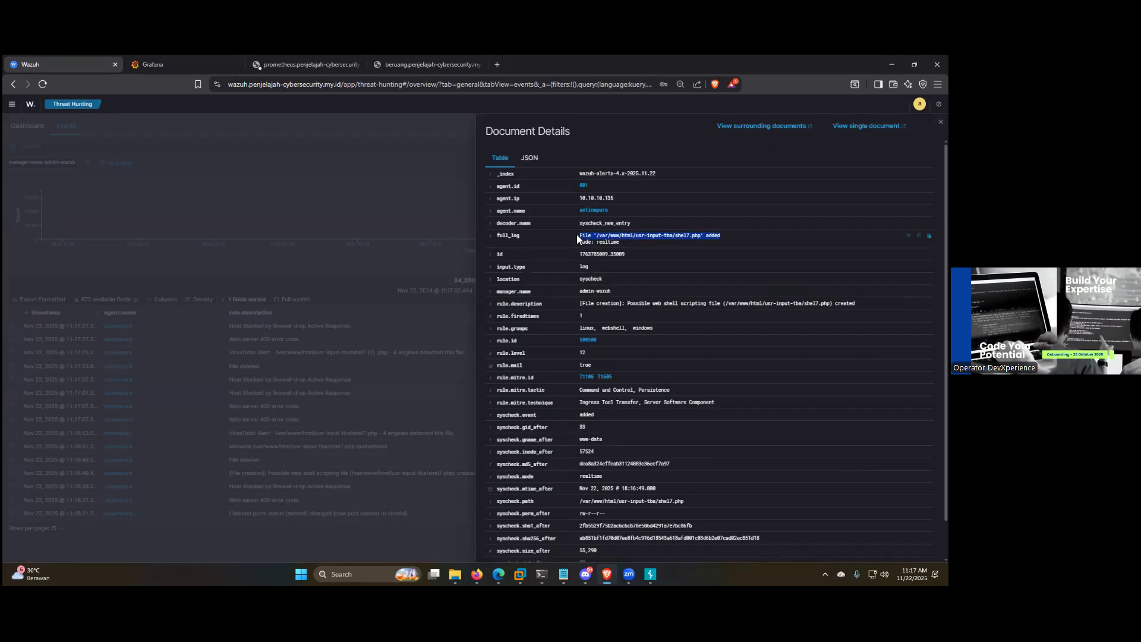
drag(644, 243, 576, 237)
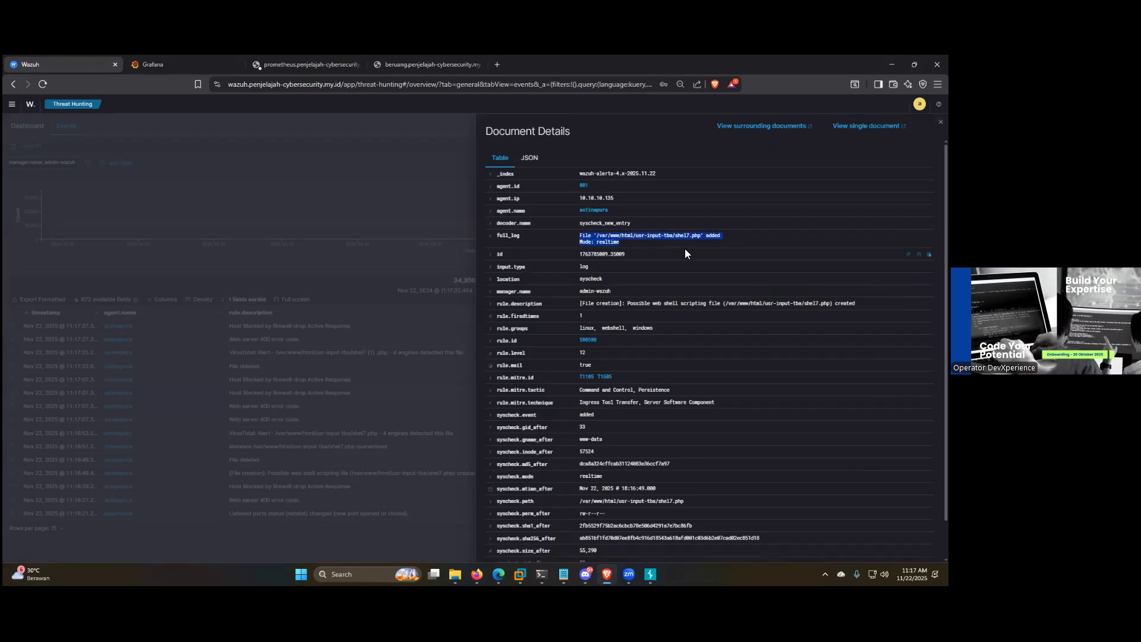
click(699, 243)
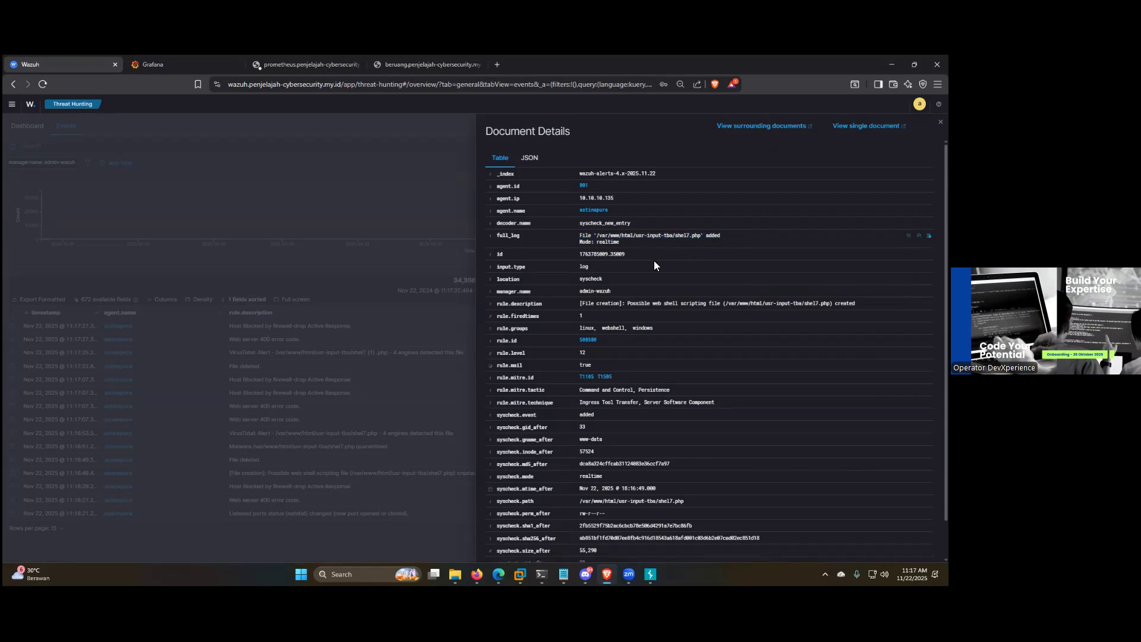
scroll(743, 291, down, 1)
click(159, 425)
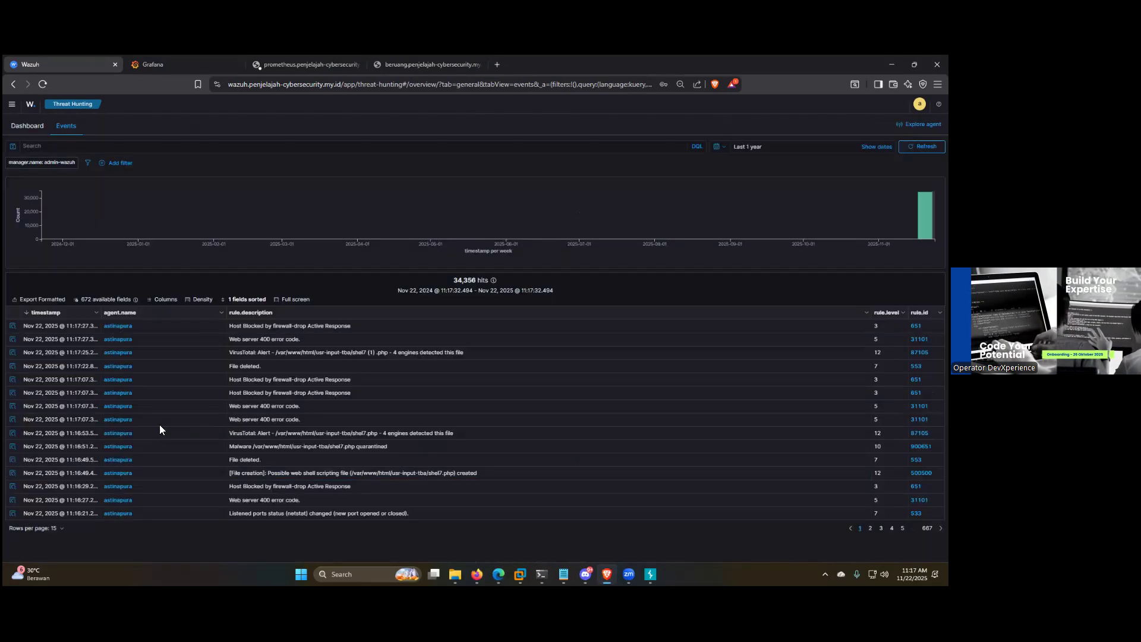
Step: Inspect the document details of the "File deleted" event, followed by those of the VirusTotal alert for shel7.php
click(11, 463)
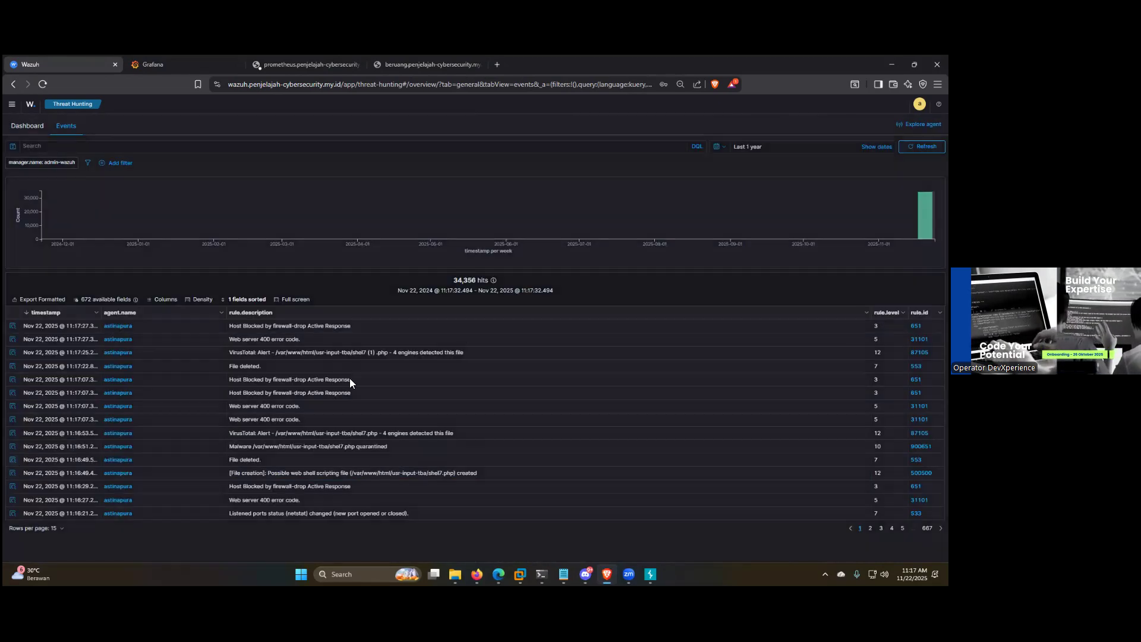
click(529, 157)
click(500, 157)
scroll(571, 314, down, 3)
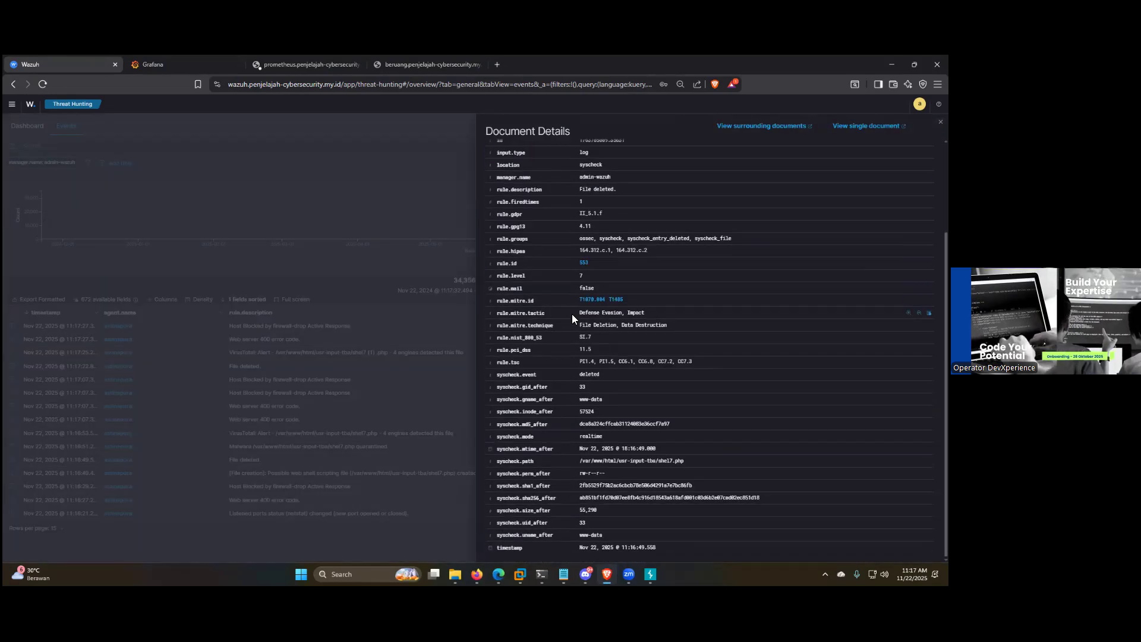
scroll(573, 314, up, 3)
click(159, 445)
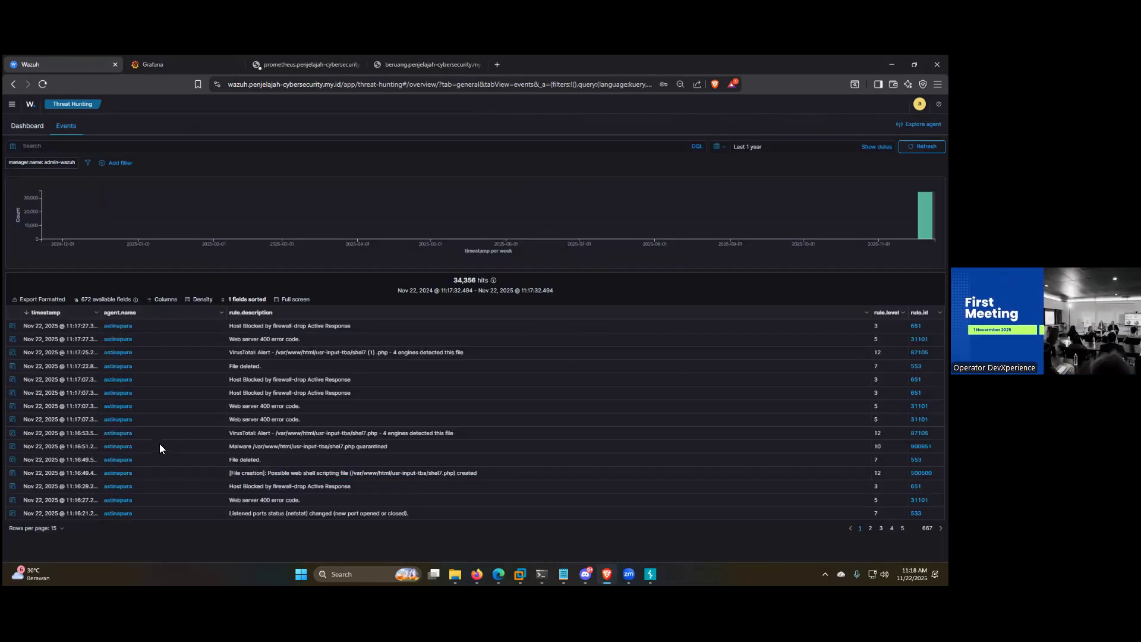
click(12, 433)
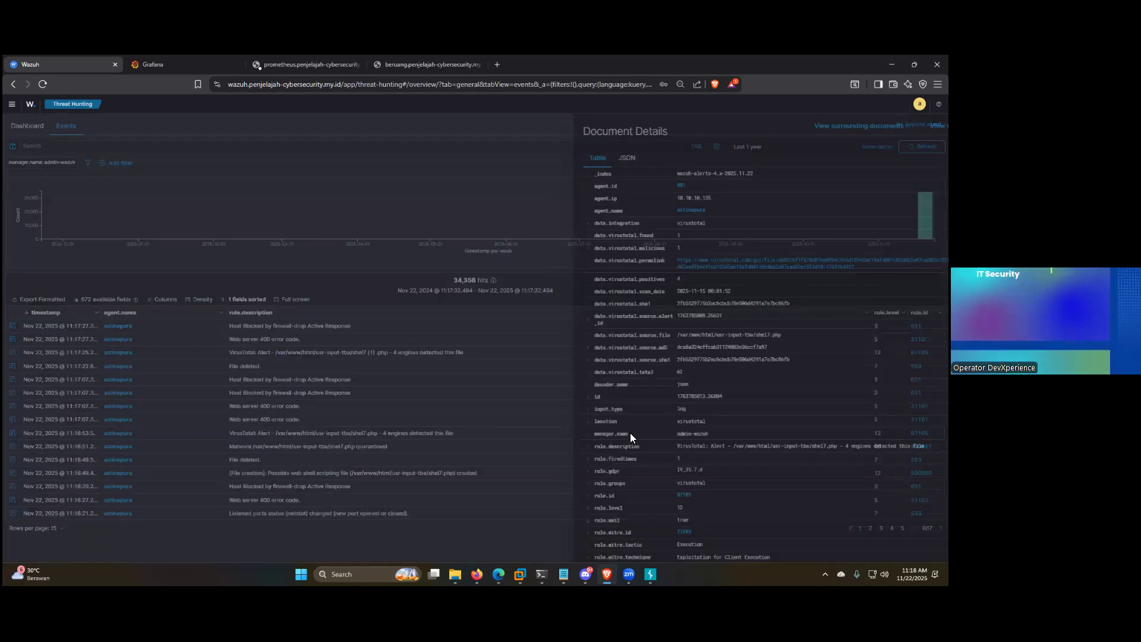
scroll(710, 433, down, 2)
Step: Switch to the root terminal, change to /var/ossec/active-response/bin/ and list its contents with ls
click(563, 574)
click(564, 574)
key(super+5)
key(super+5)
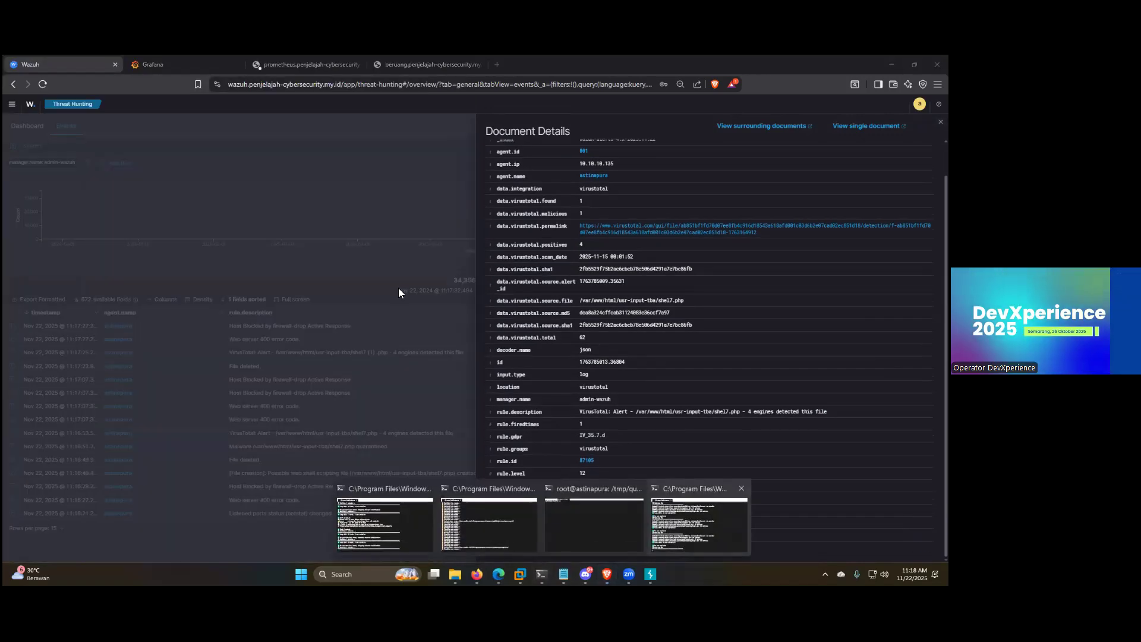
text(cd /va)
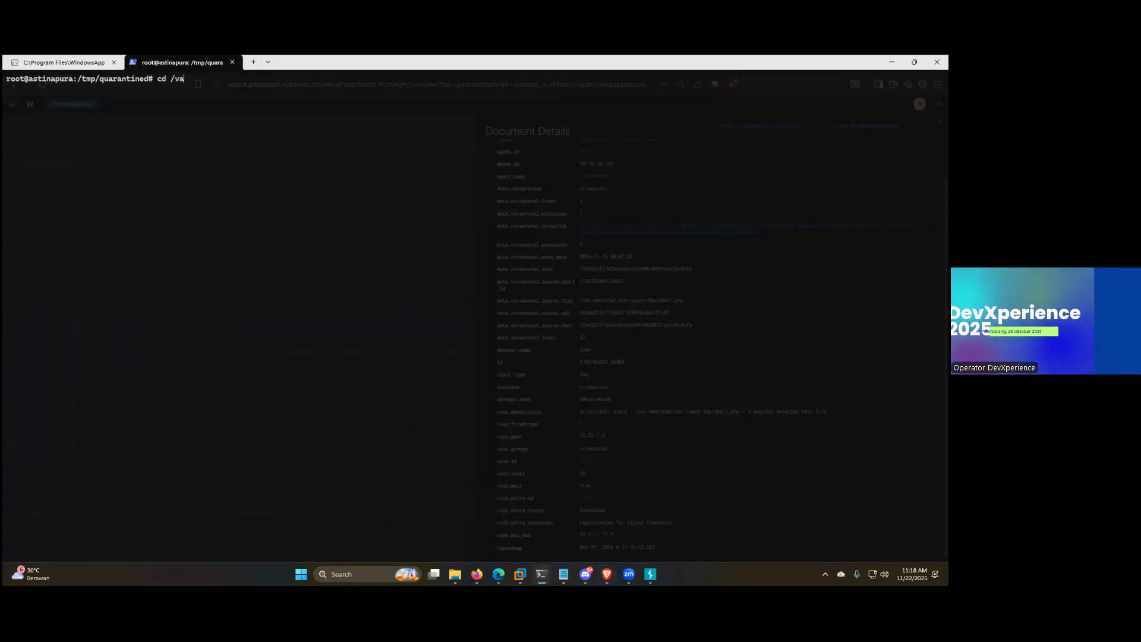
text(r/ossec/)
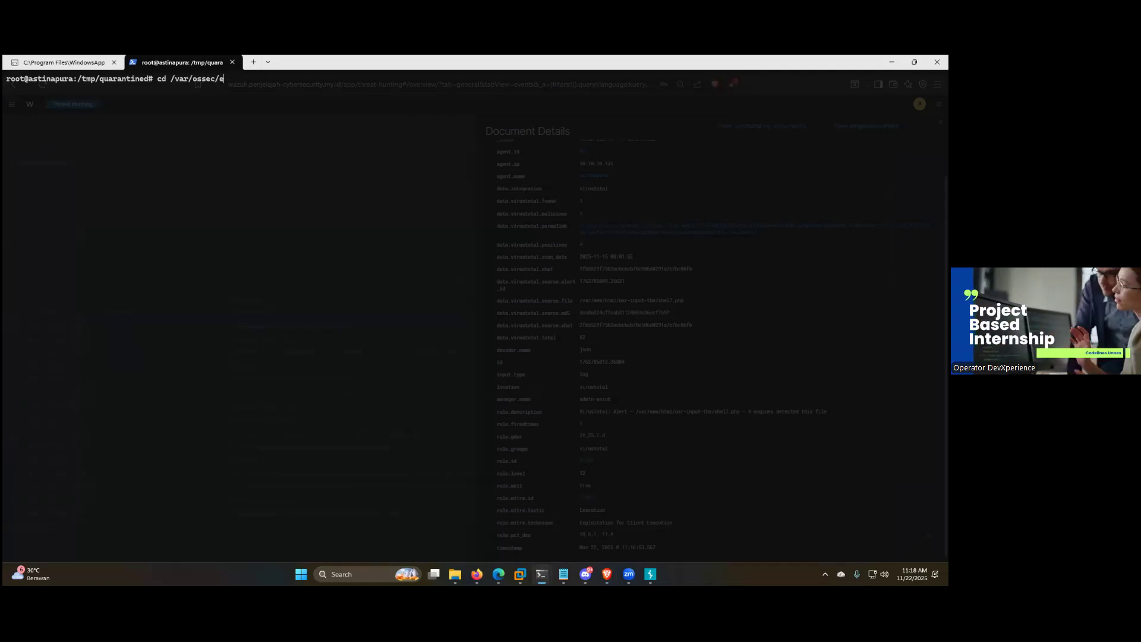
text(a)
key(Tab)
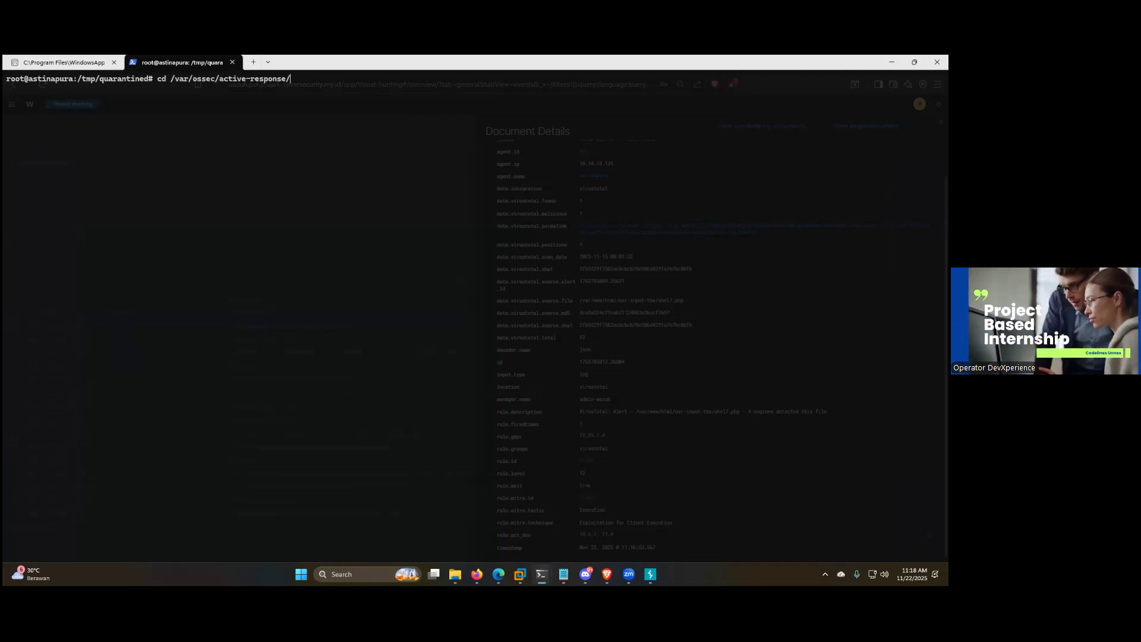
text(bin/)
key(Return)
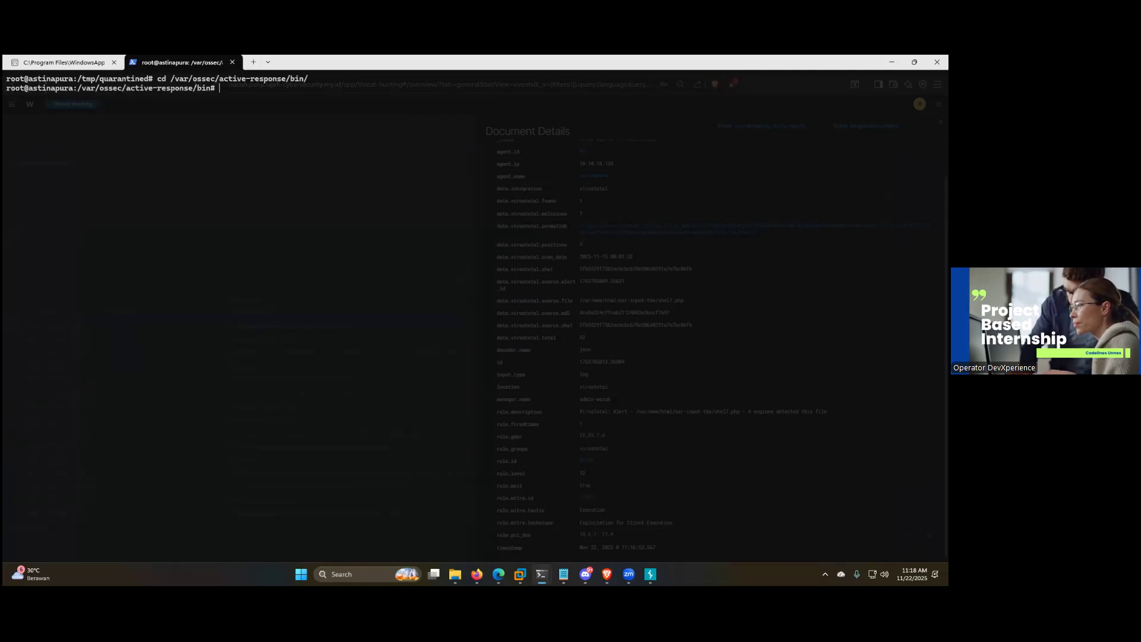
text(ls)
key(Return)
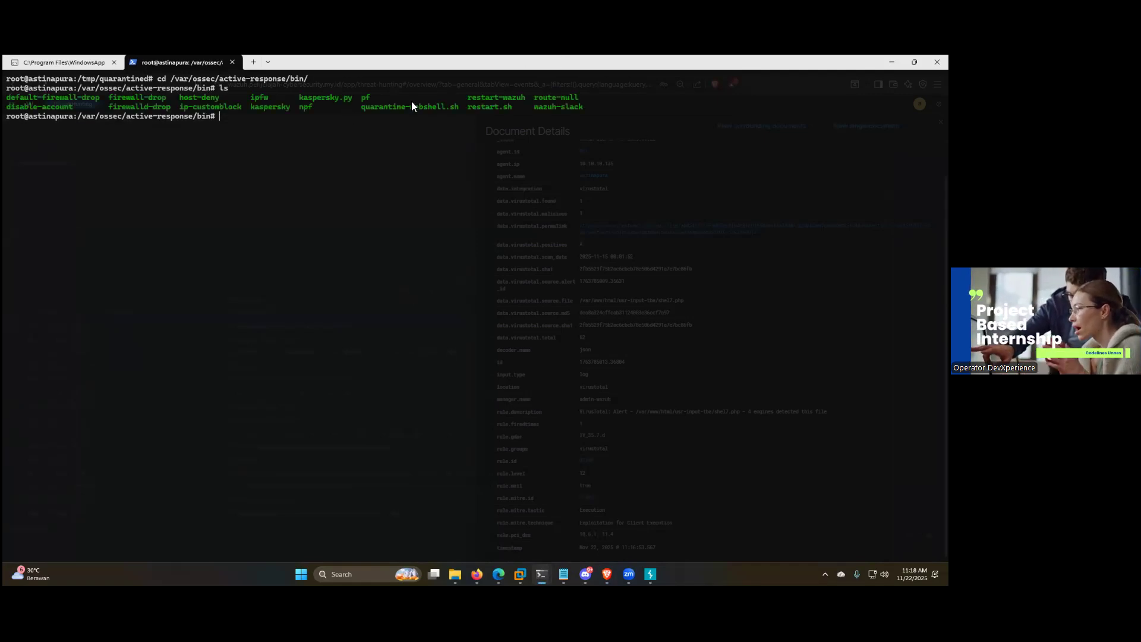
Step: Print quarantine-webshell.sh with cat and examine its FILENAME and LOG_FILE definitions
click(360, 109)
text(at)
right_click(339, 113)
key(Home)
text(c)
key(Return)
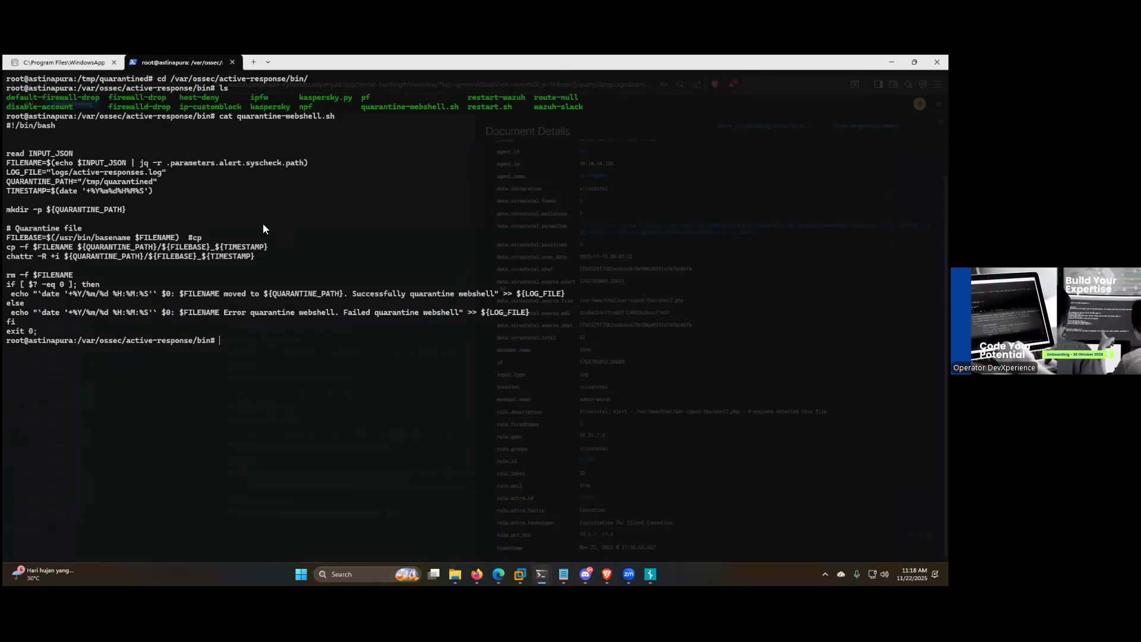
drag(7, 163, 96, 171)
click(152, 178)
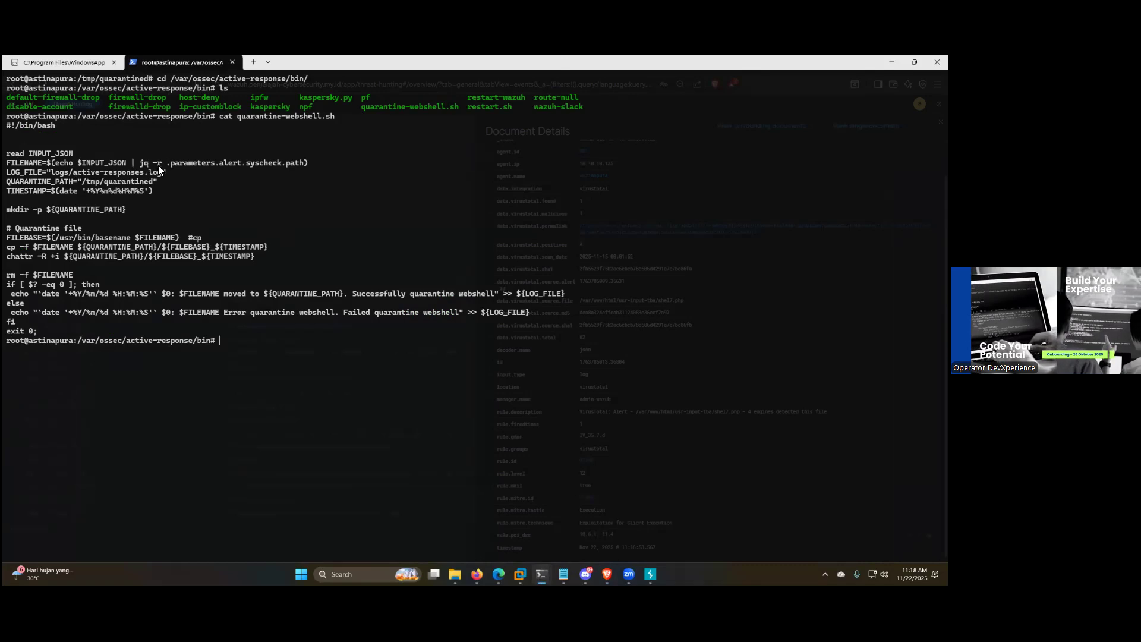
drag(154, 171, 151, 174)
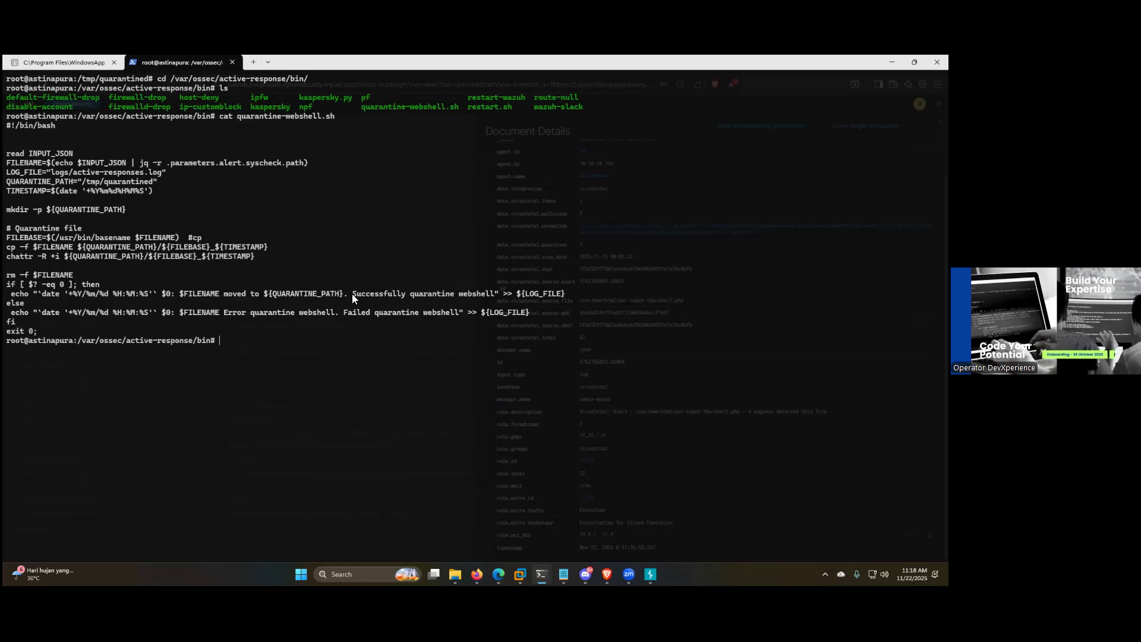
Step: List the quarantined files in /tmp/quarantined/ with ls and examine the shel7.php entries
text(ls /)
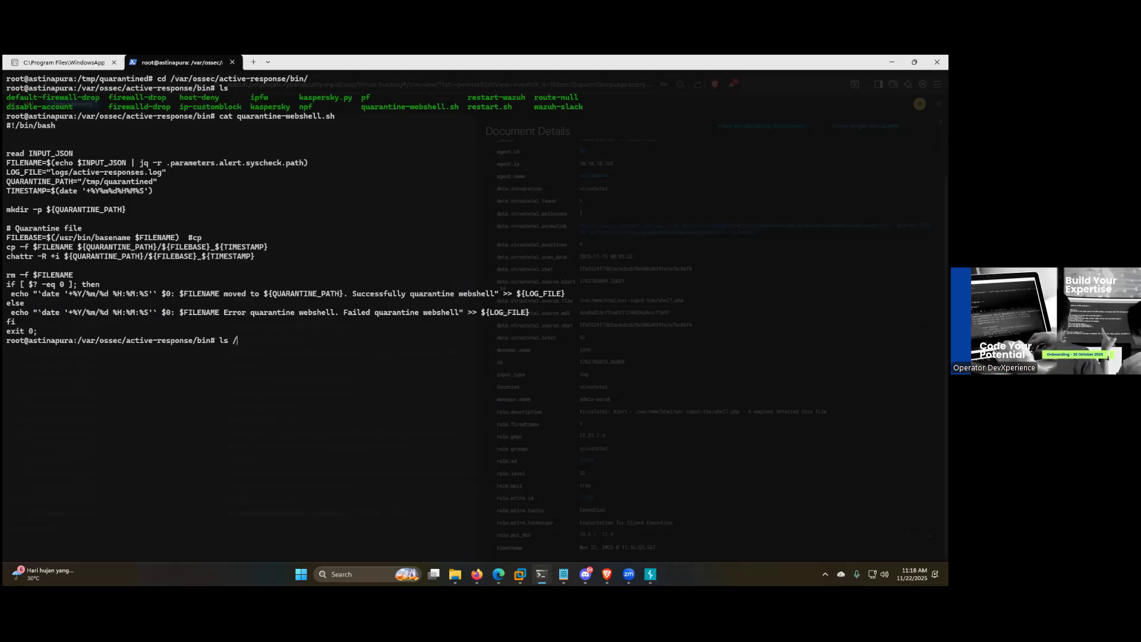
text(tmp/quarantined/)
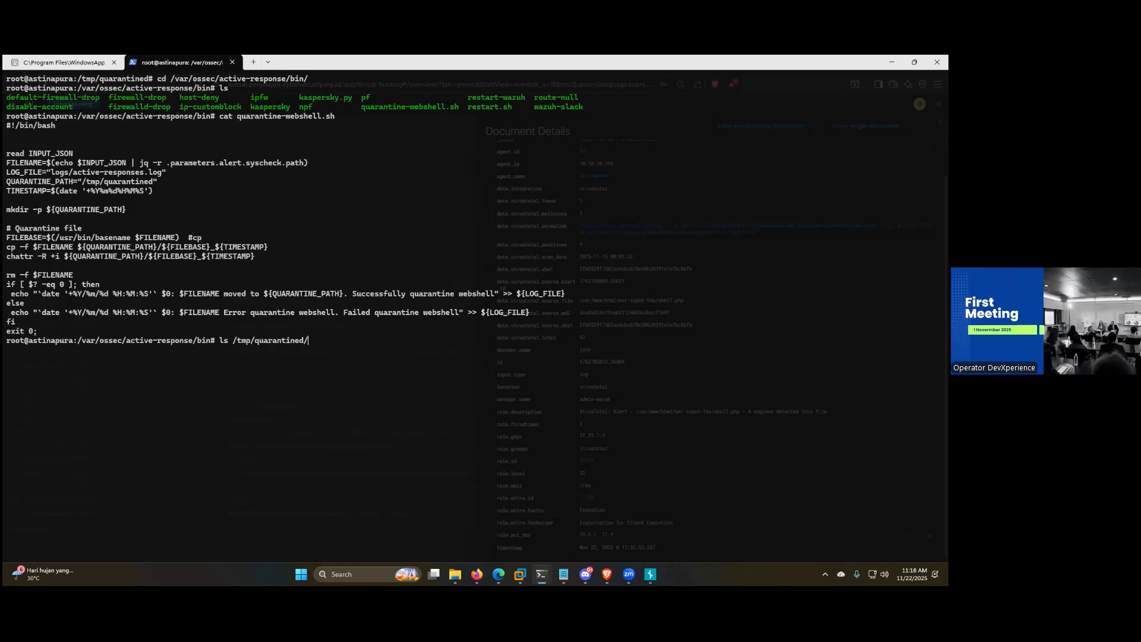
key(Return)
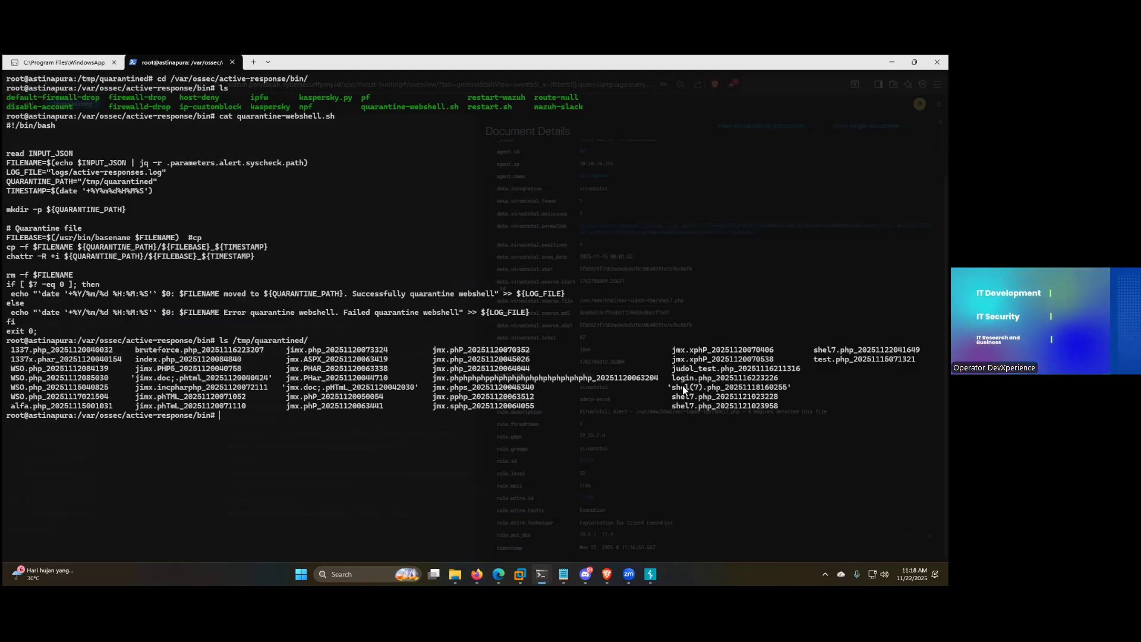
drag(678, 407, 751, 406)
key(ctrl+c)
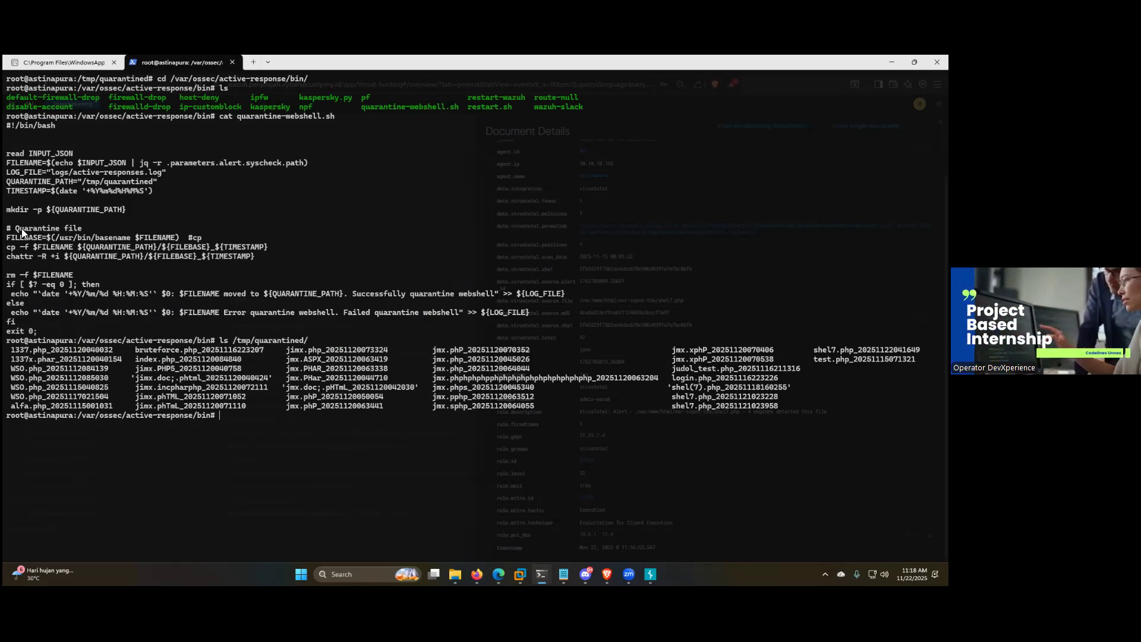
Step: Examine the quarantine script's cp and chattr commands and highlight its "rm -f $FILENAME" line
drag(7, 256, 33, 246)
drag(237, 235, 259, 246)
drag(22, 218, 34, 198)
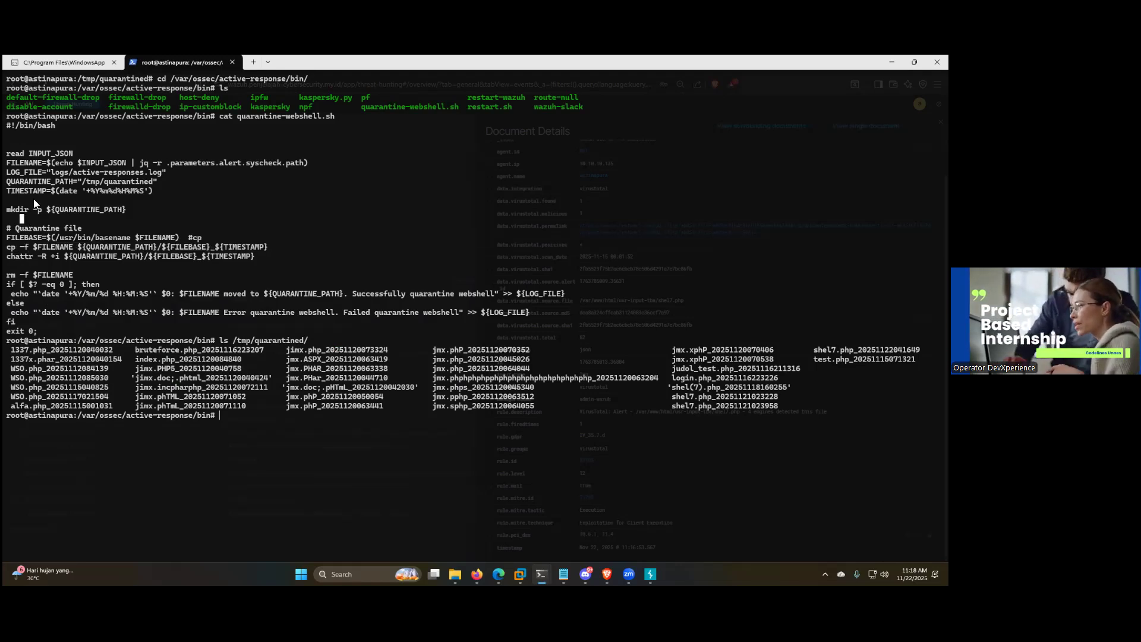
mouse_move(13, 274)
mouse_down()
mouse_move(71, 274)
mouse_move(6, 275)
mouse_up()
click(71, 274)
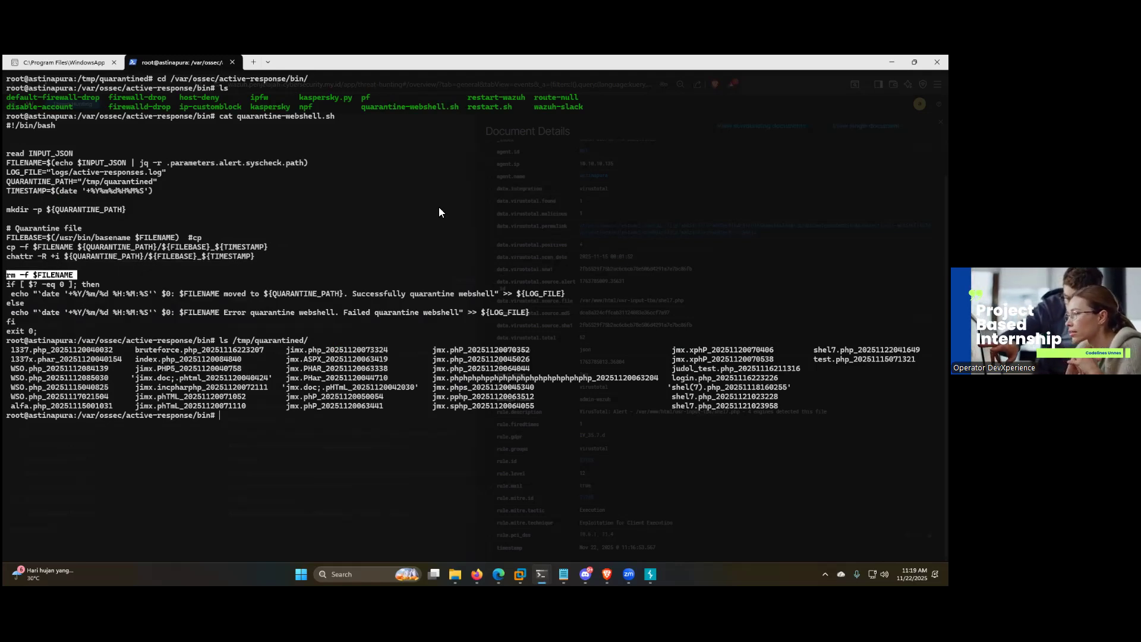
Step: Return to Wazuh, reopen the VirusTotal alert for shel7.php and follow its data.virustotal.permalink link
key(super+Down)
click(682, 187)
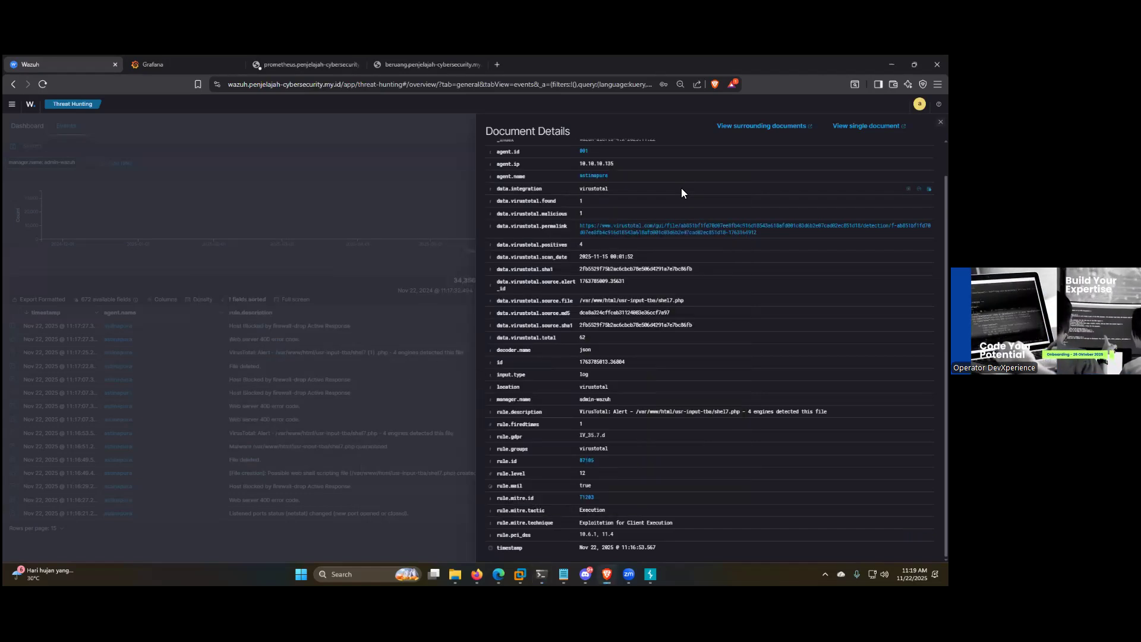
click(186, 372)
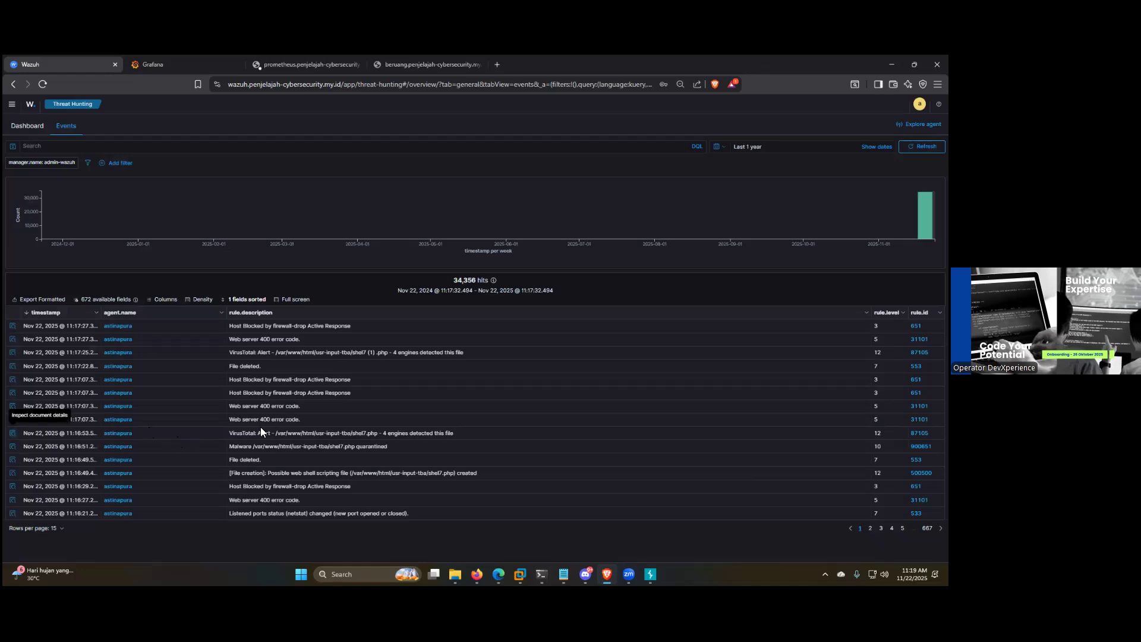
click(12, 433)
click(701, 266)
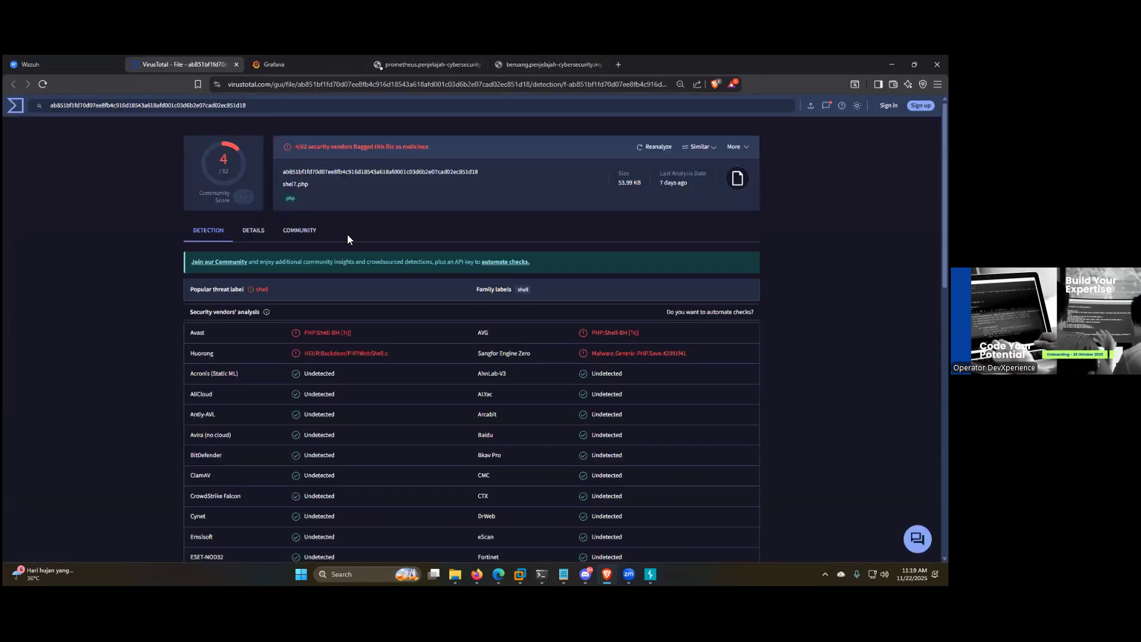
Step: Review the security vendors' analysis of shel7.php on VirusTotal and close the report
scroll(260, 304, down, 5)
scroll(260, 305, up, 5)
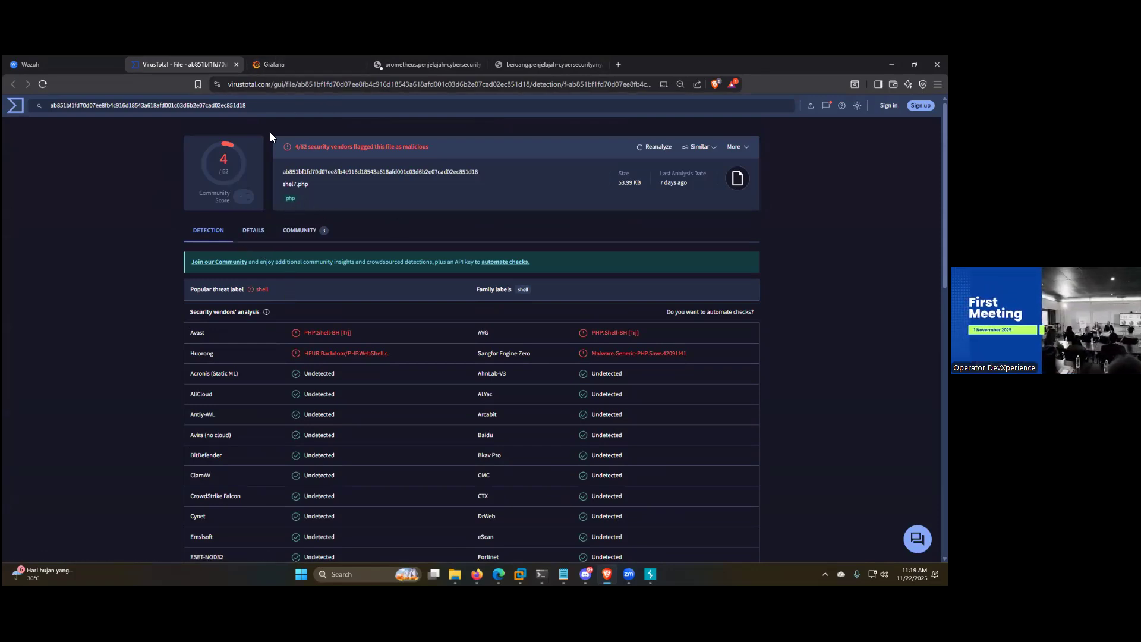
scroll(364, 326, down, 10)
scroll(365, 329, up, 10)
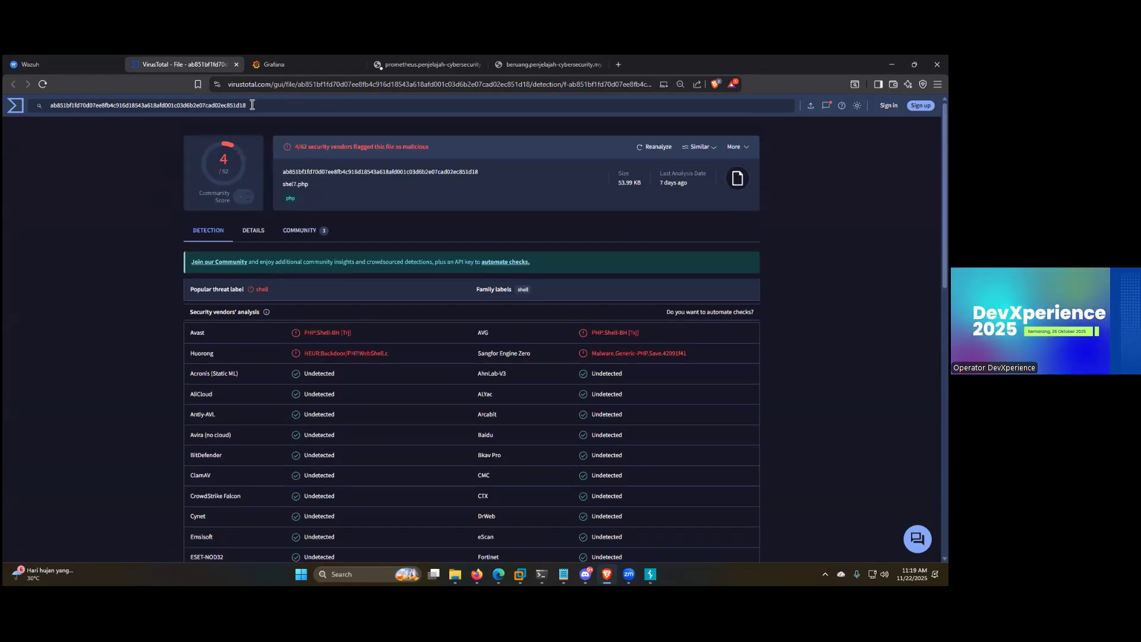
click(236, 64)
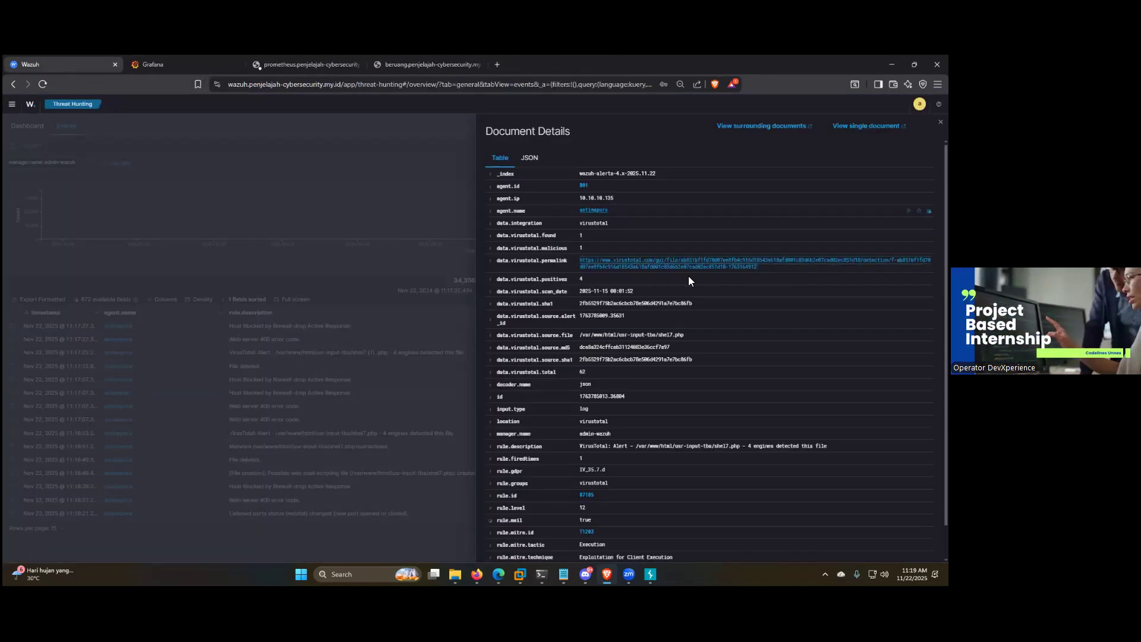
Step: Revisit the VirusTotal report from the alert's permalink, then close the report and the alert's document details
mouse_move(563, 574)
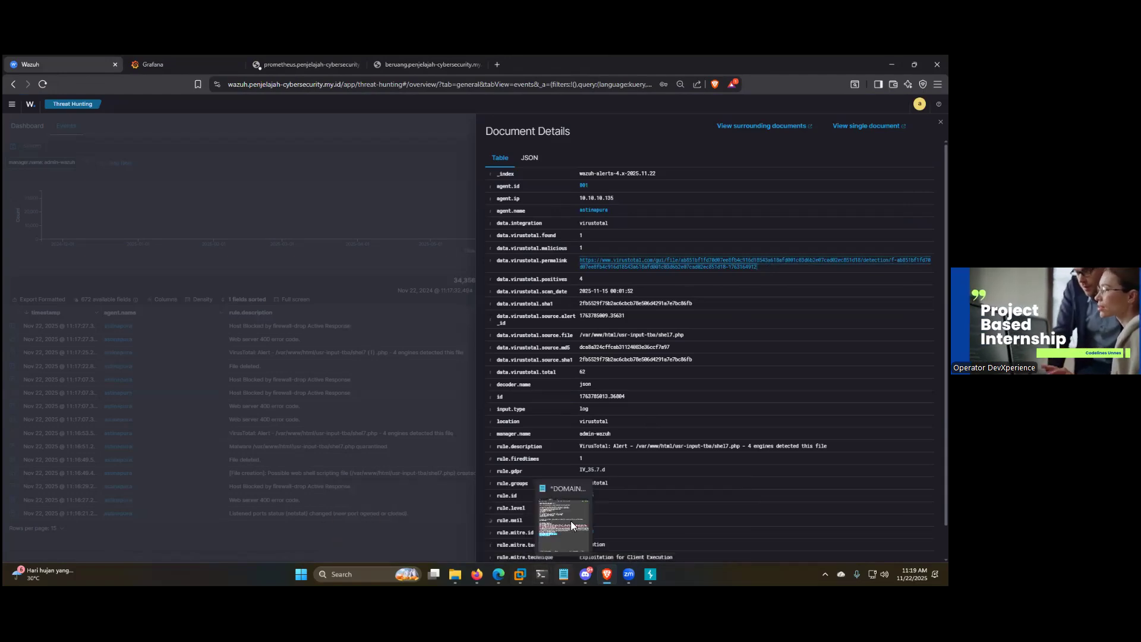
click(640, 260)
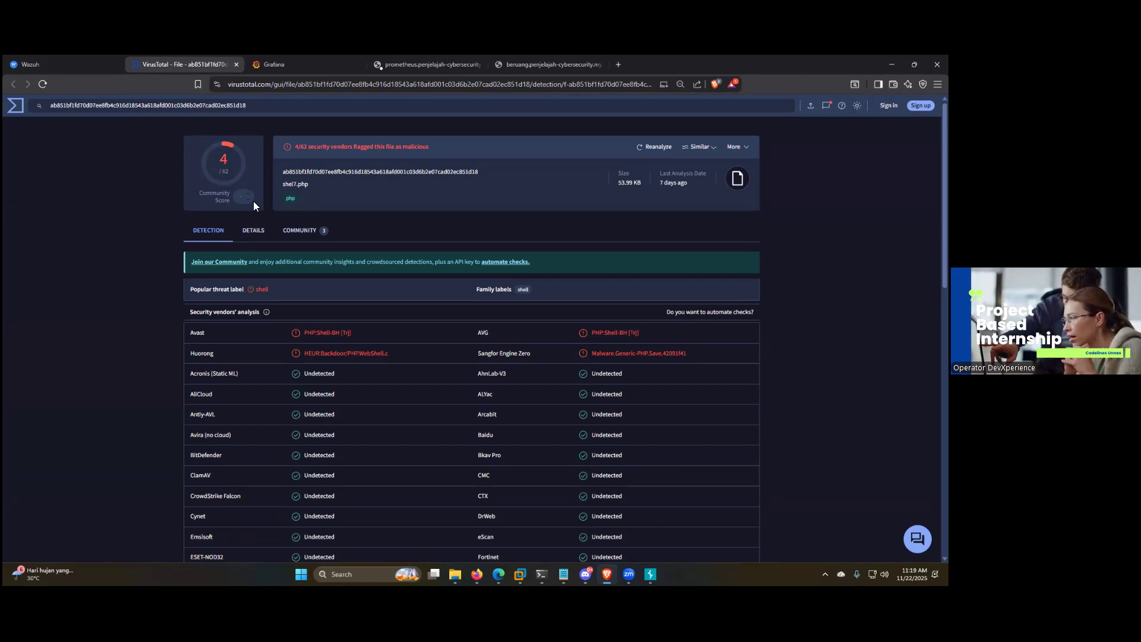
click(237, 66)
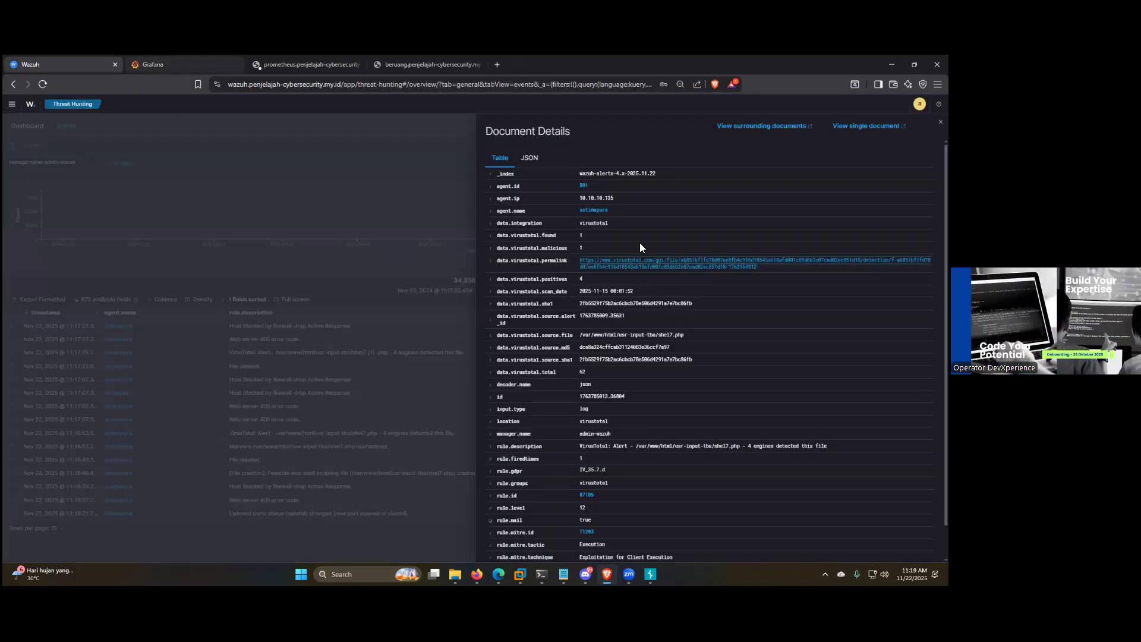
click(448, 527)
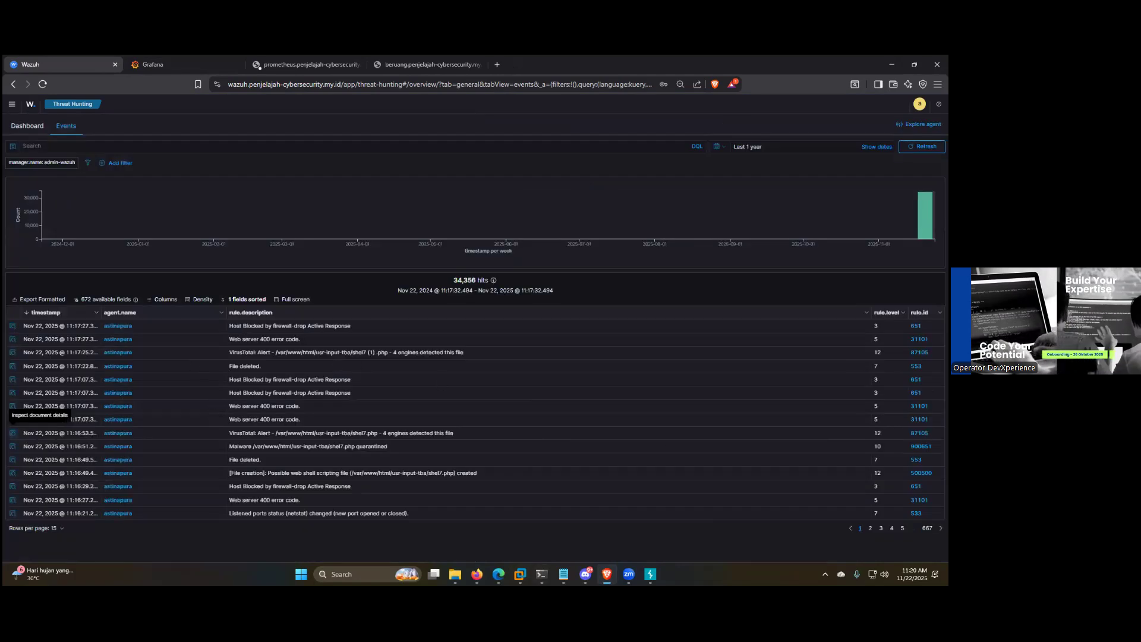
Step: Switch to the Firefox window with the /usr-input-tba directory listing and select the "usr-input-tba/" part of its address
click(498, 574)
click(498, 574)
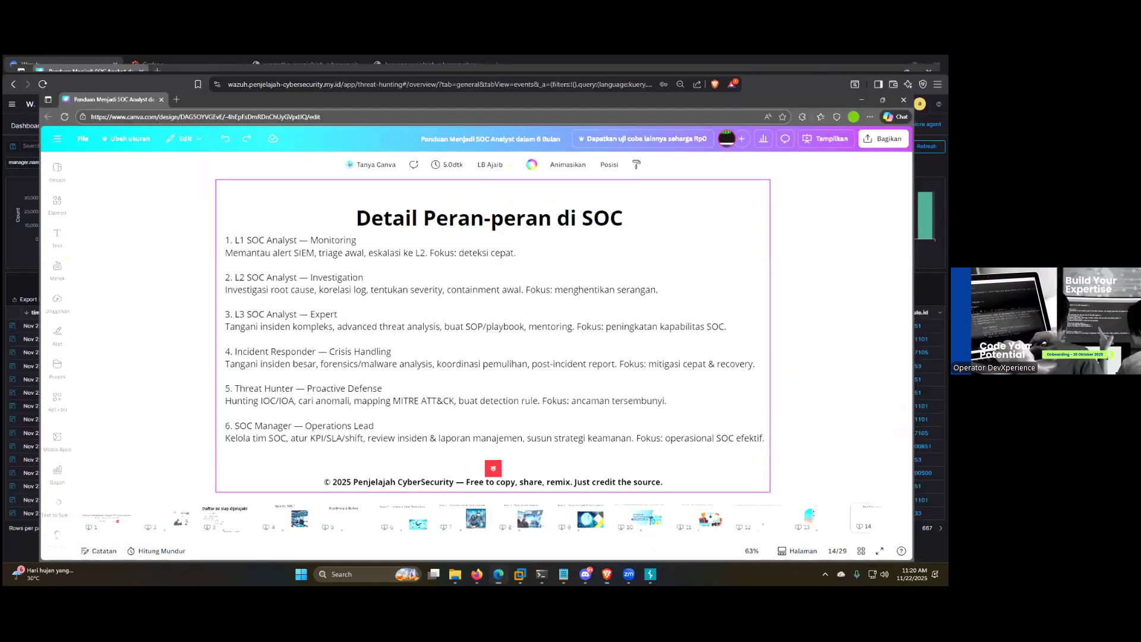
click(464, 544)
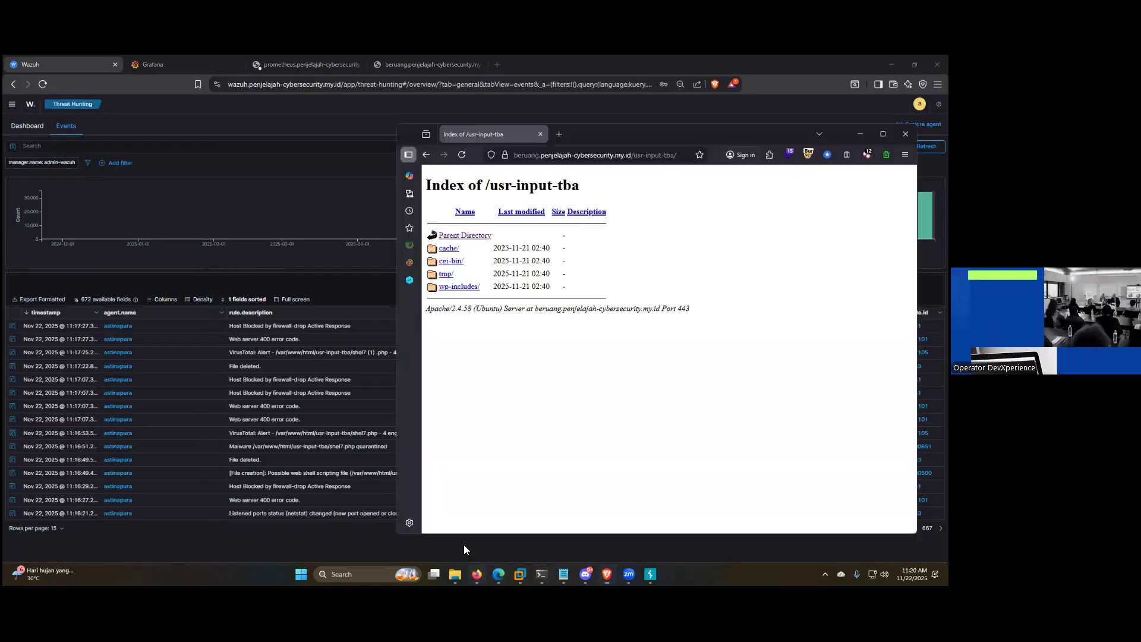
drag(634, 155, 847, 156)
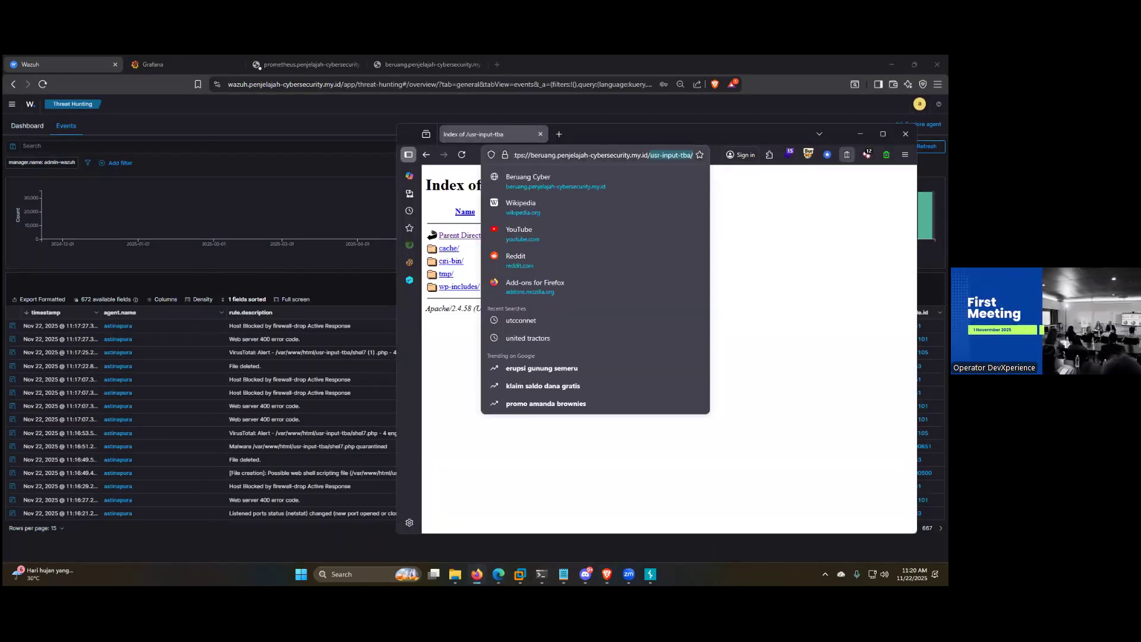
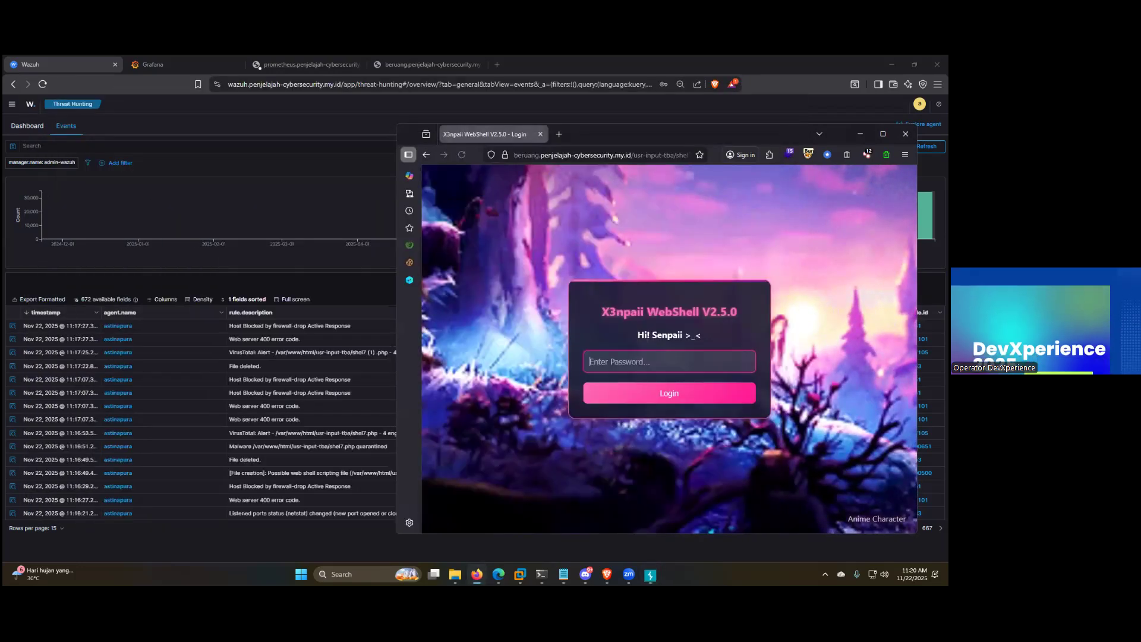
Step: Return to Wazuh and refresh the Threat Hunting events list to load the latest alerts
click(927, 147)
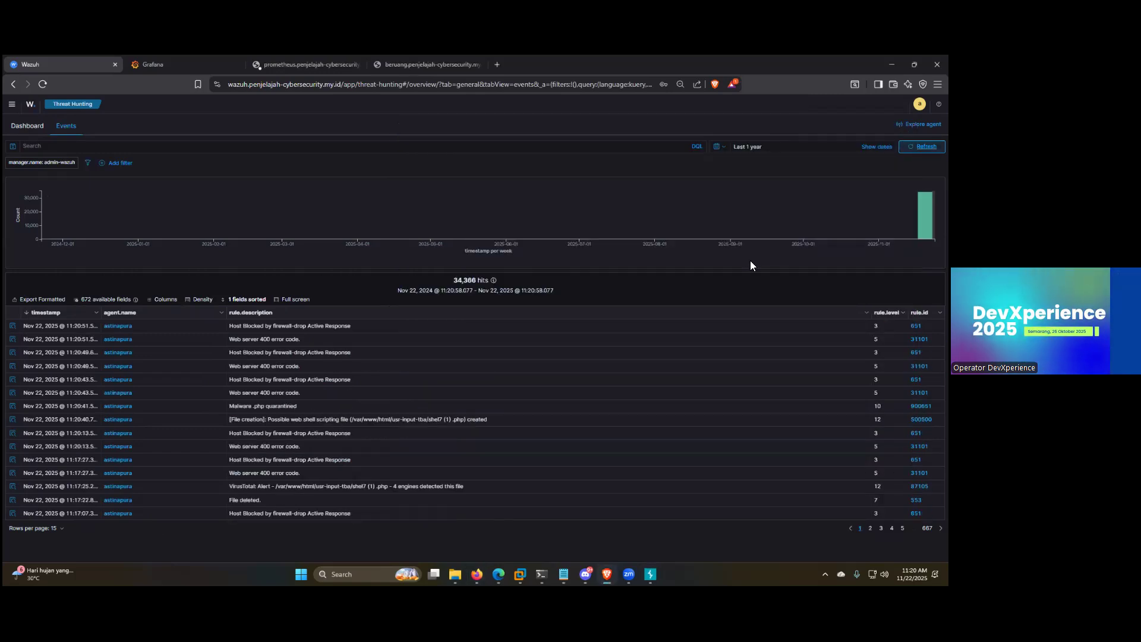
click(926, 146)
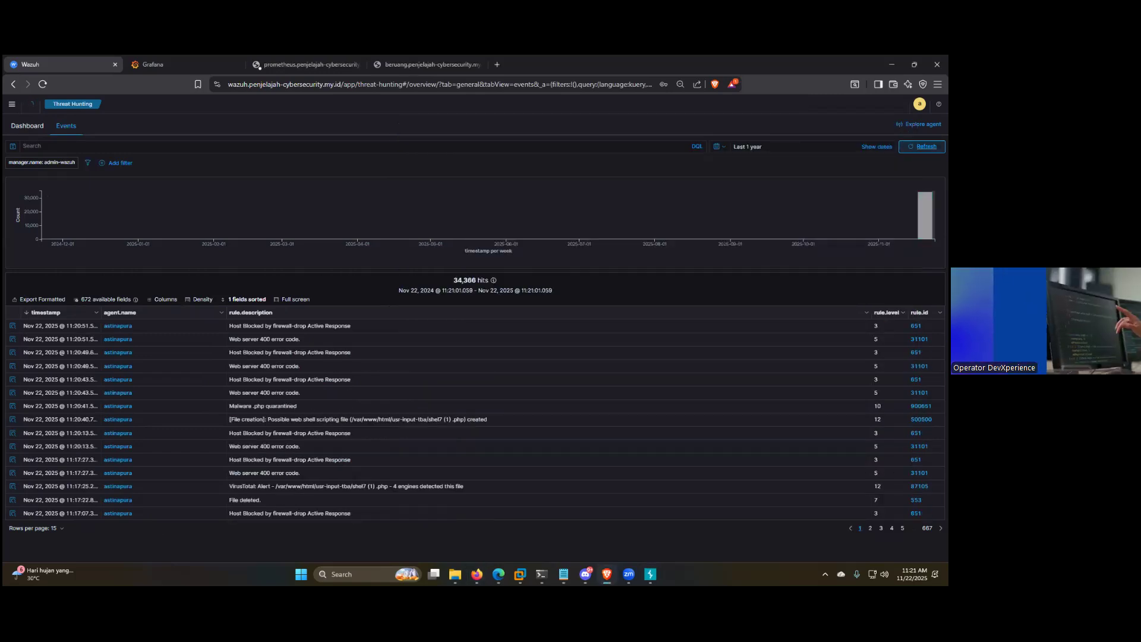
click(927, 147)
click(926, 147)
click(927, 146)
click(926, 147)
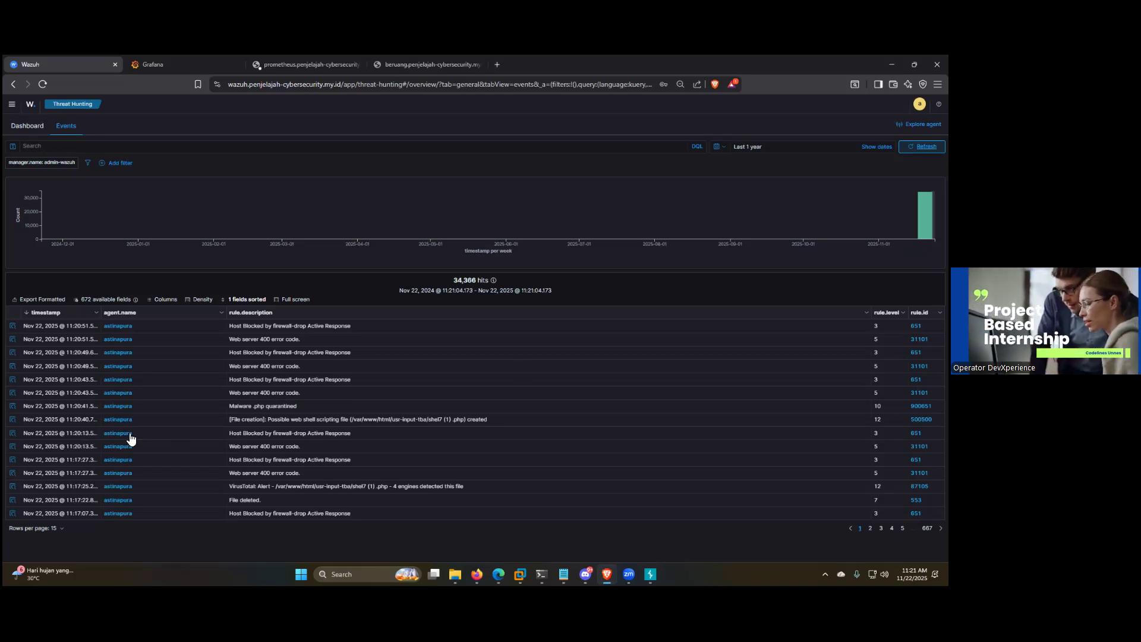
Step: Inspect the document details of the shel7 (1) .php file creation alert and the "Malware .php quarantined" alert, then close them
click(12, 420)
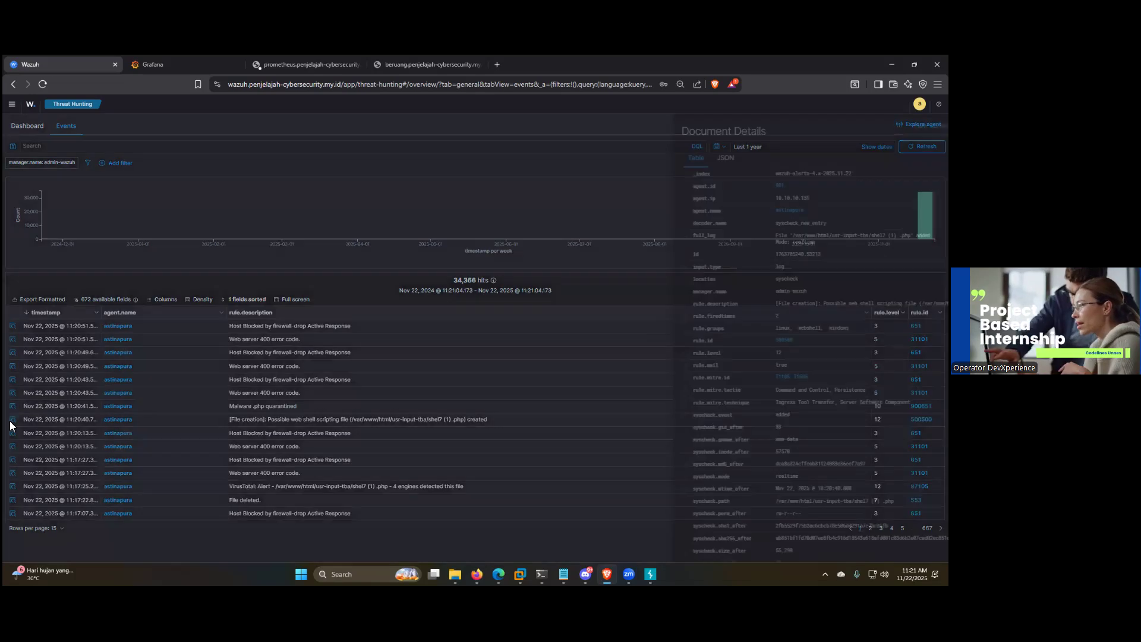
click(12, 421)
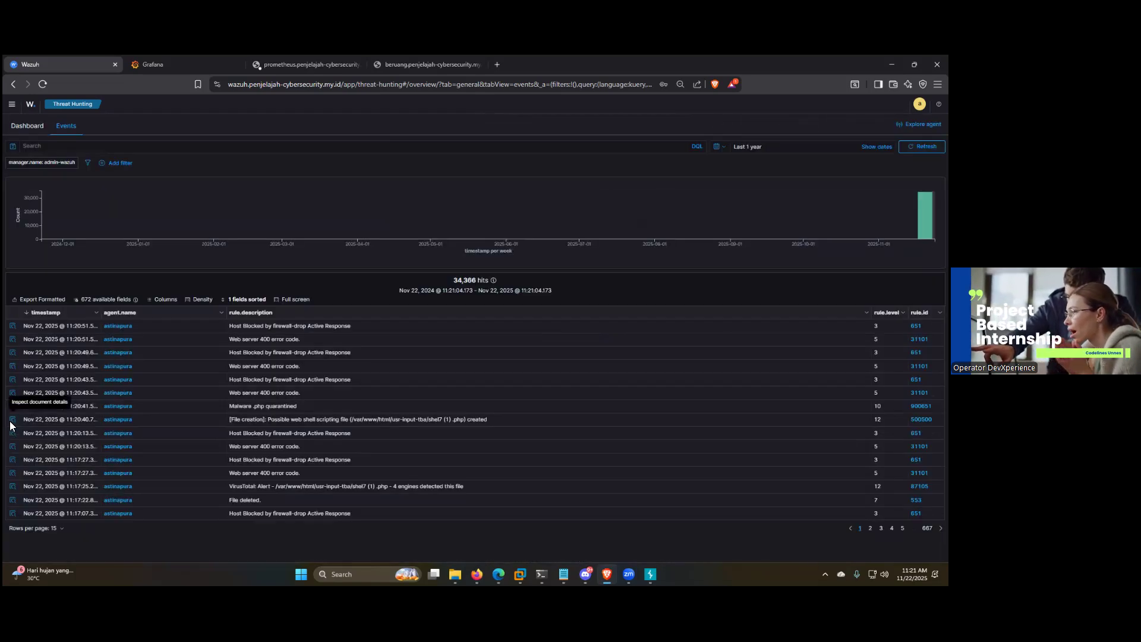
click(12, 421)
scroll(656, 336, down, 2)
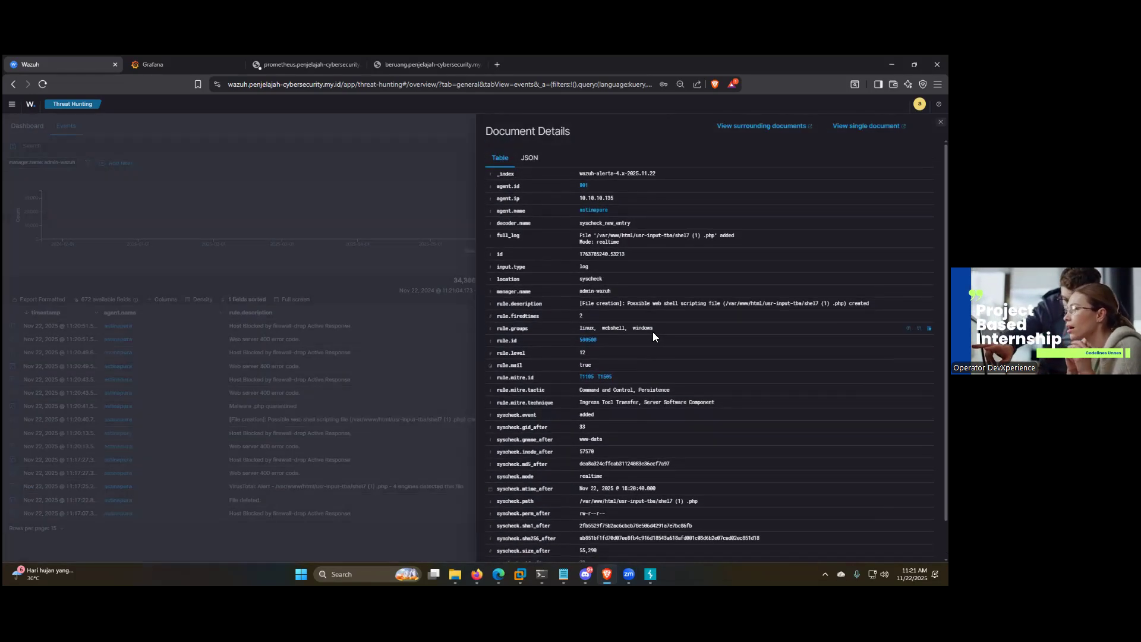
click(89, 433)
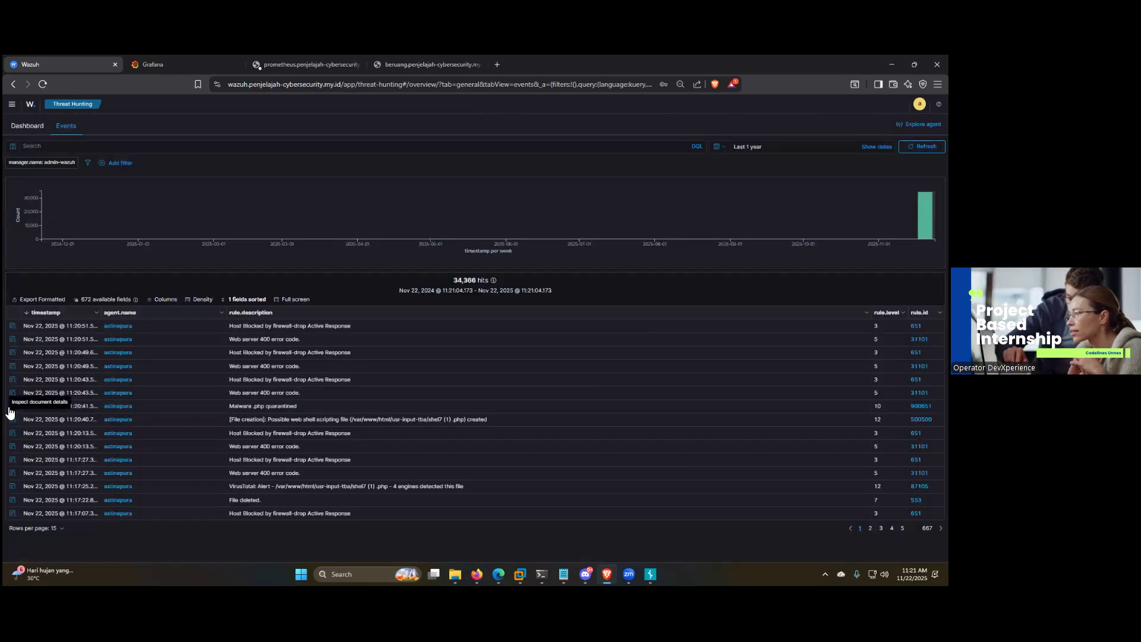
click(11, 407)
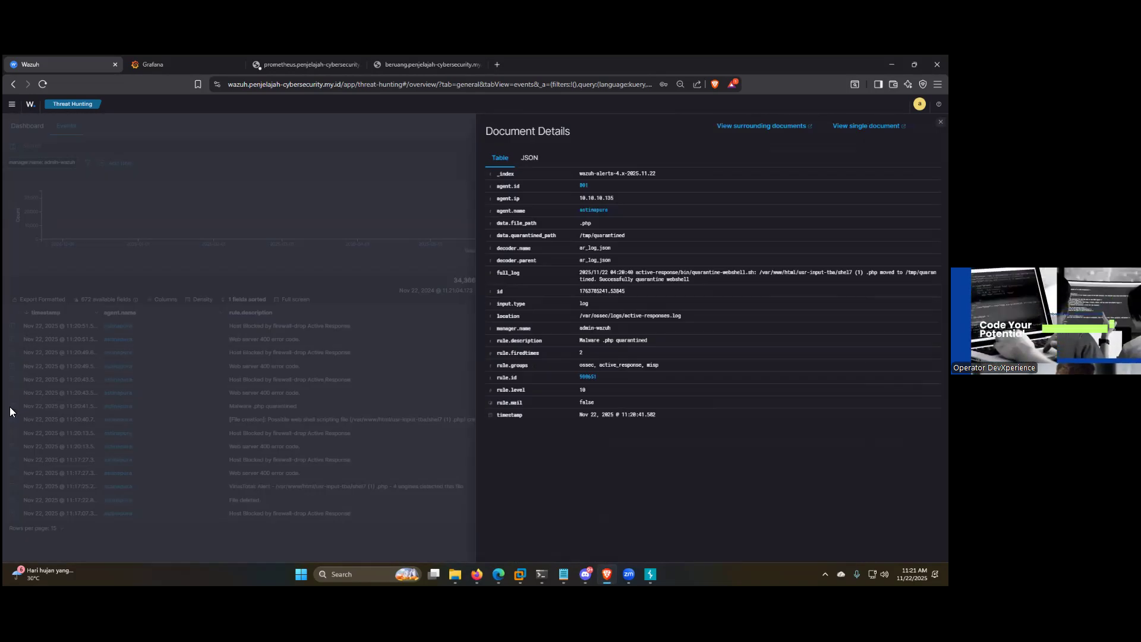
click(10, 407)
Step: Refresh the Threat Hunting events repeatedly to check for new alerts after the quarantine
click(923, 147)
click(923, 146)
click(923, 147)
click(923, 147)
click(923, 146)
click(922, 147)
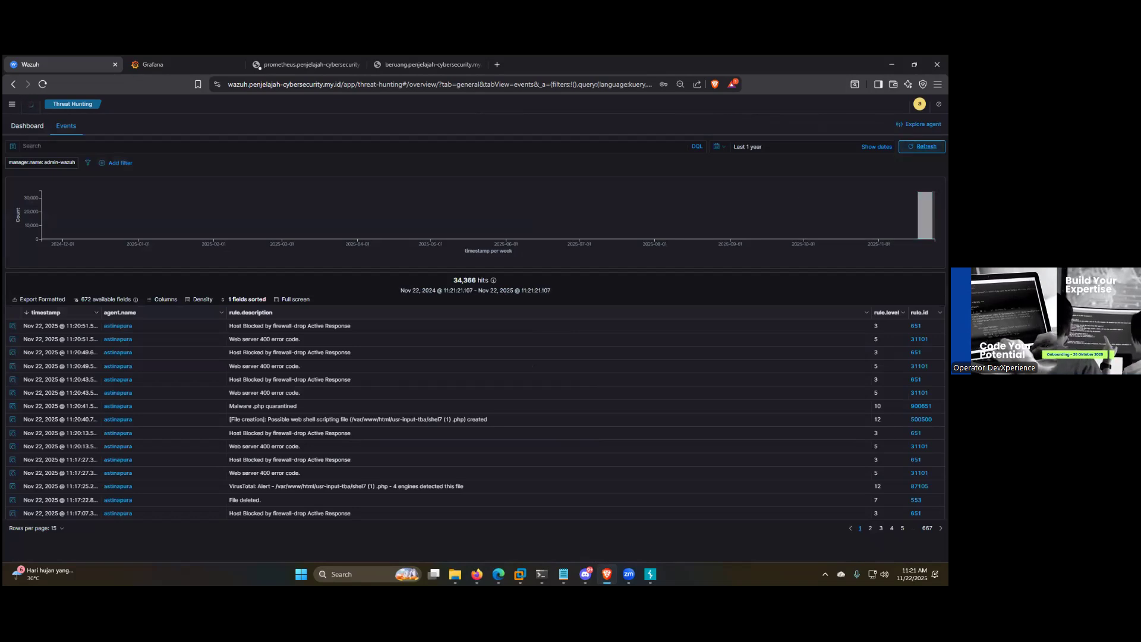
click(922, 146)
click(922, 147)
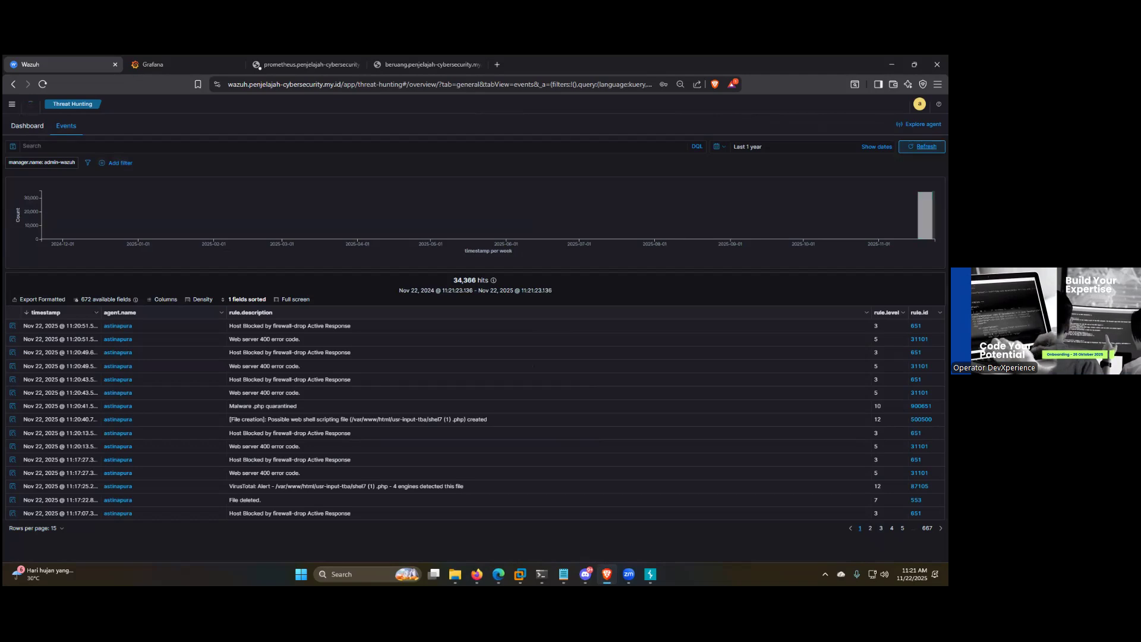
click(922, 147)
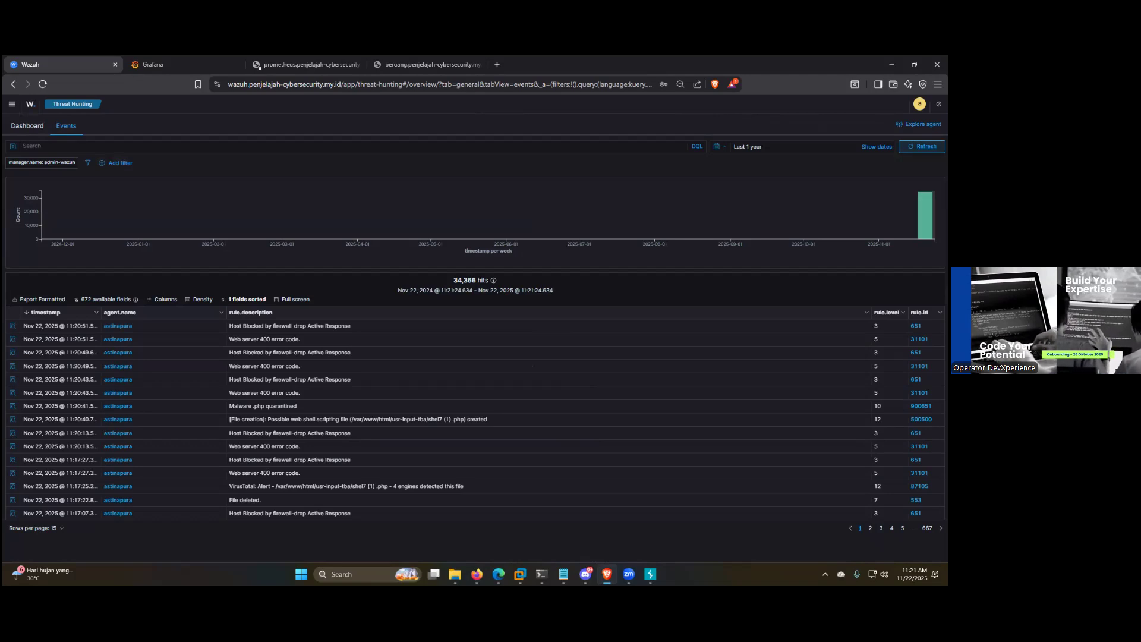
click(922, 147)
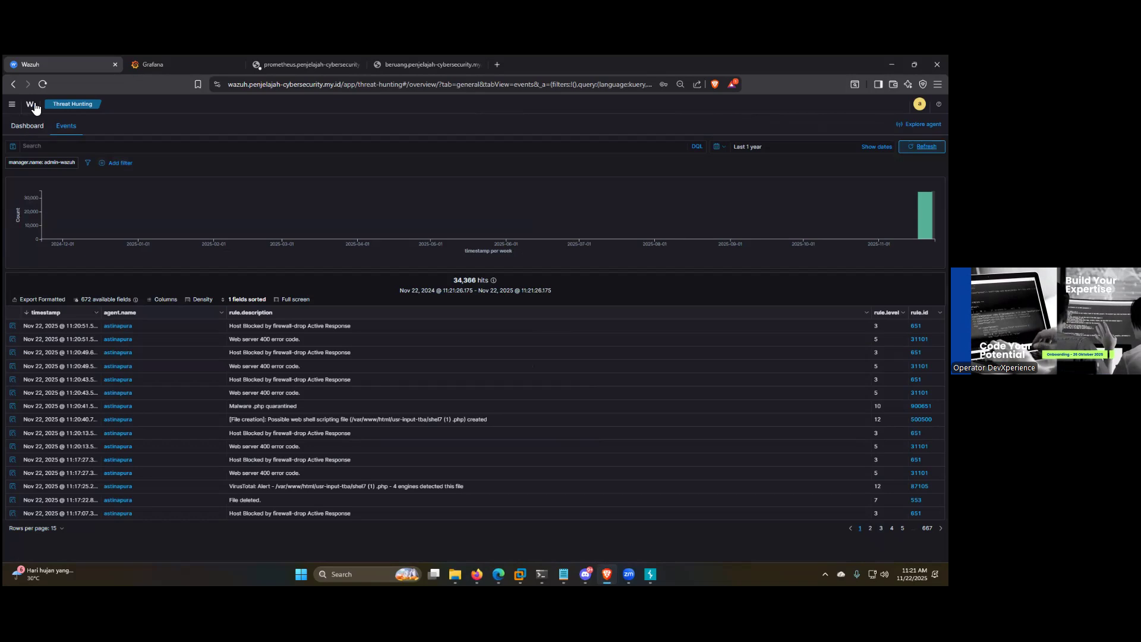
Step: Go back to the Wazuh overview and reopen the Threat Hunting events list
click(29, 107)
click(523, 239)
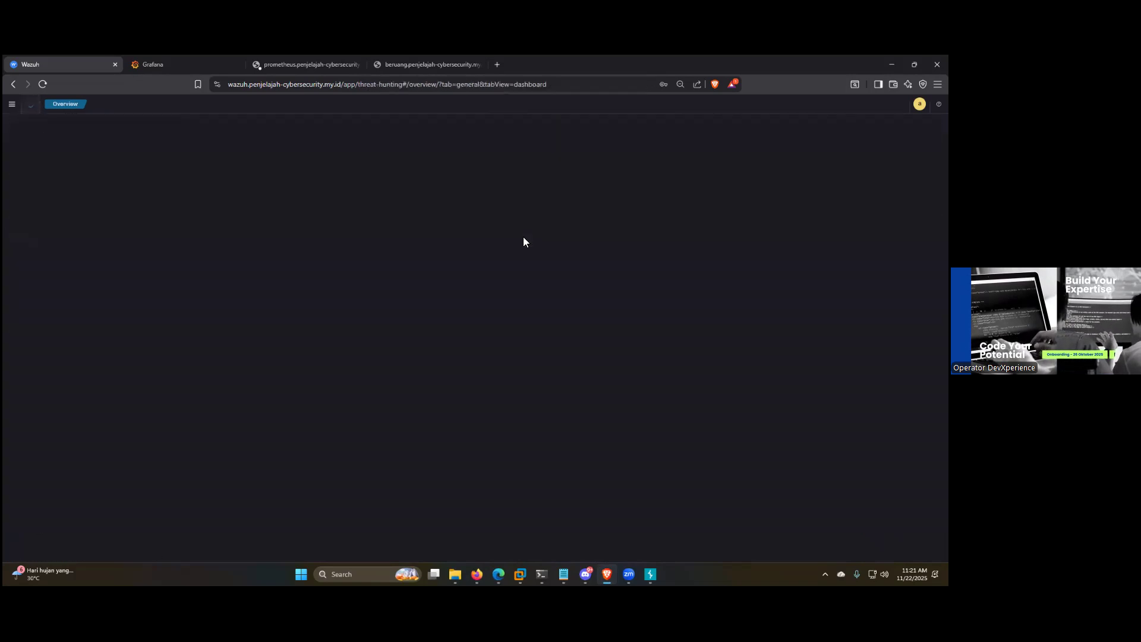
click(66, 126)
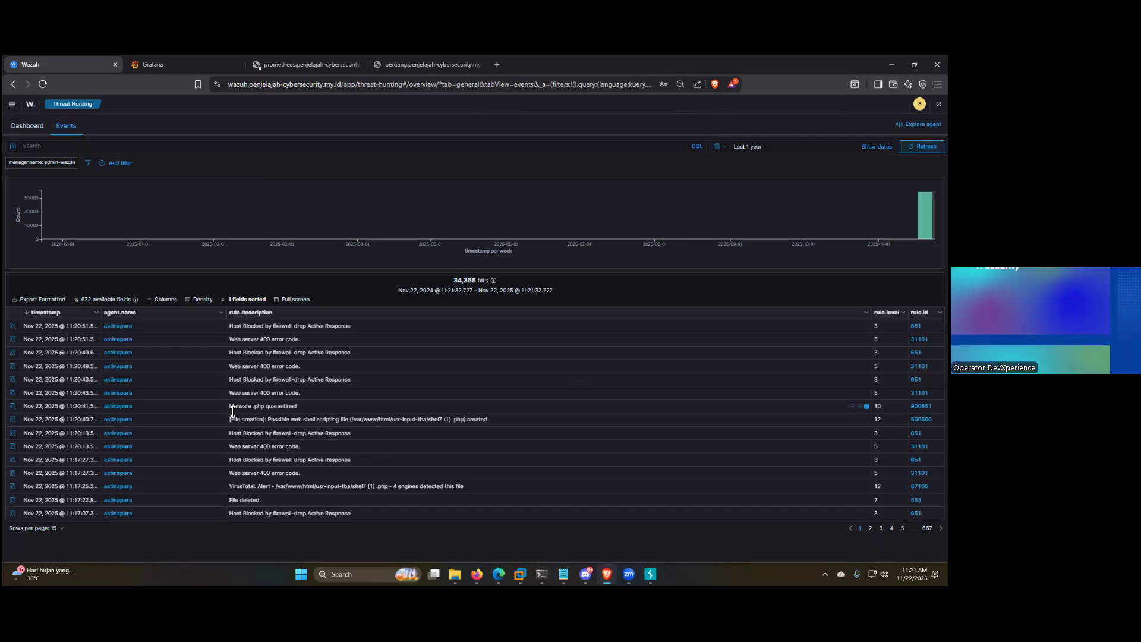
Step: Recheck the "Malware .php quarantined" alert's details, then highlight the web shell file creation and quarantine rule descriptions in the events list
click(11, 406)
click(312, 431)
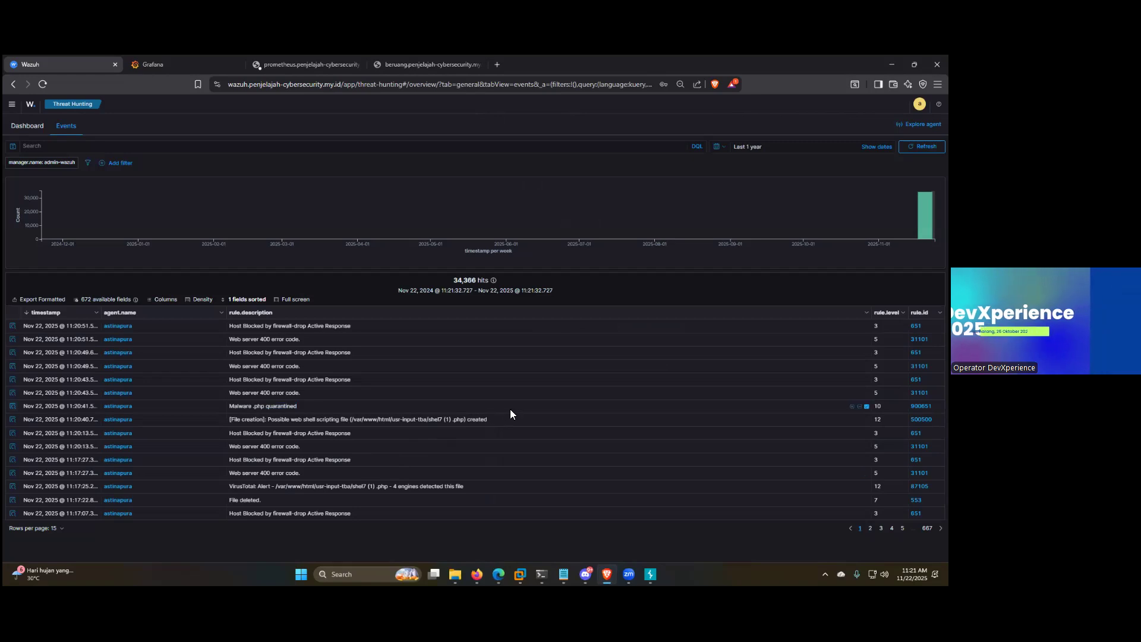
drag(509, 419, 242, 421)
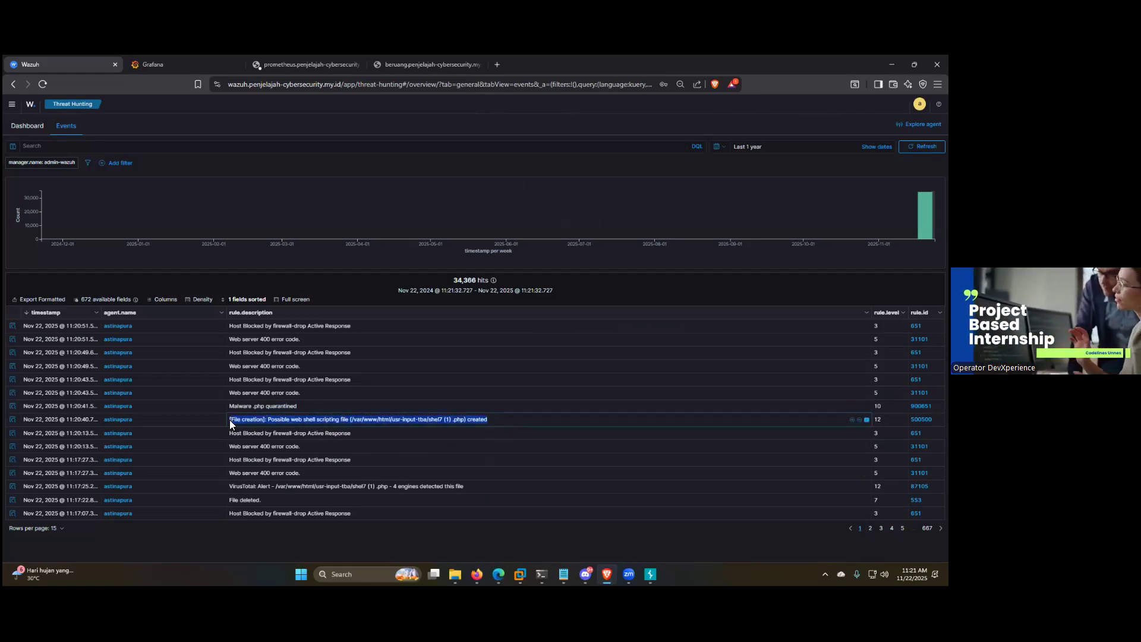
drag(304, 404, 244, 410)
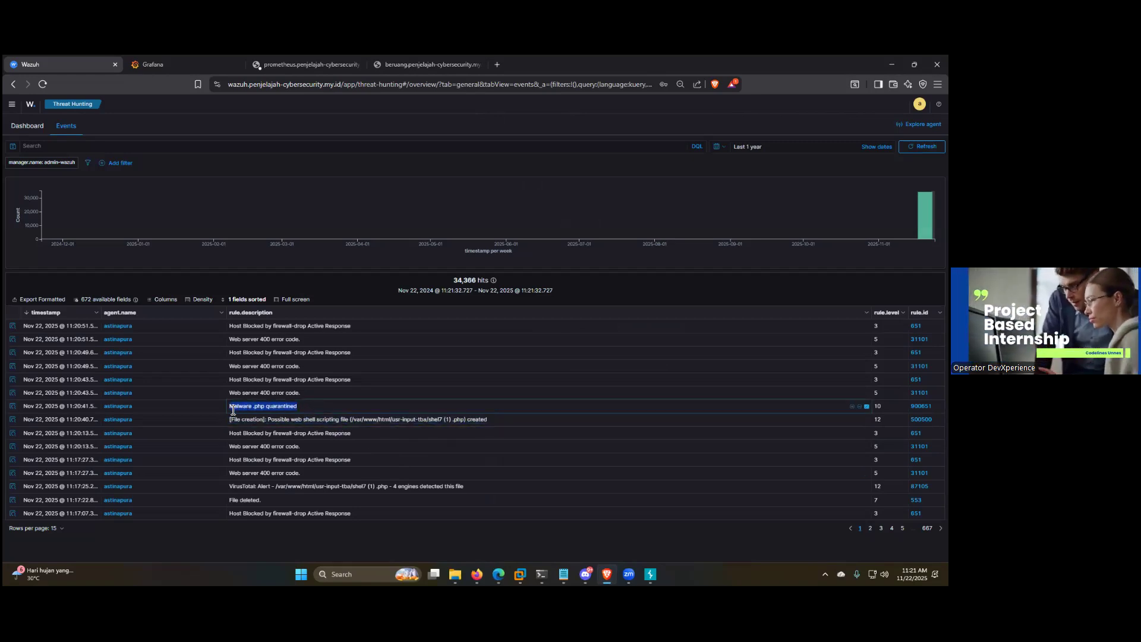
click(410, 408)
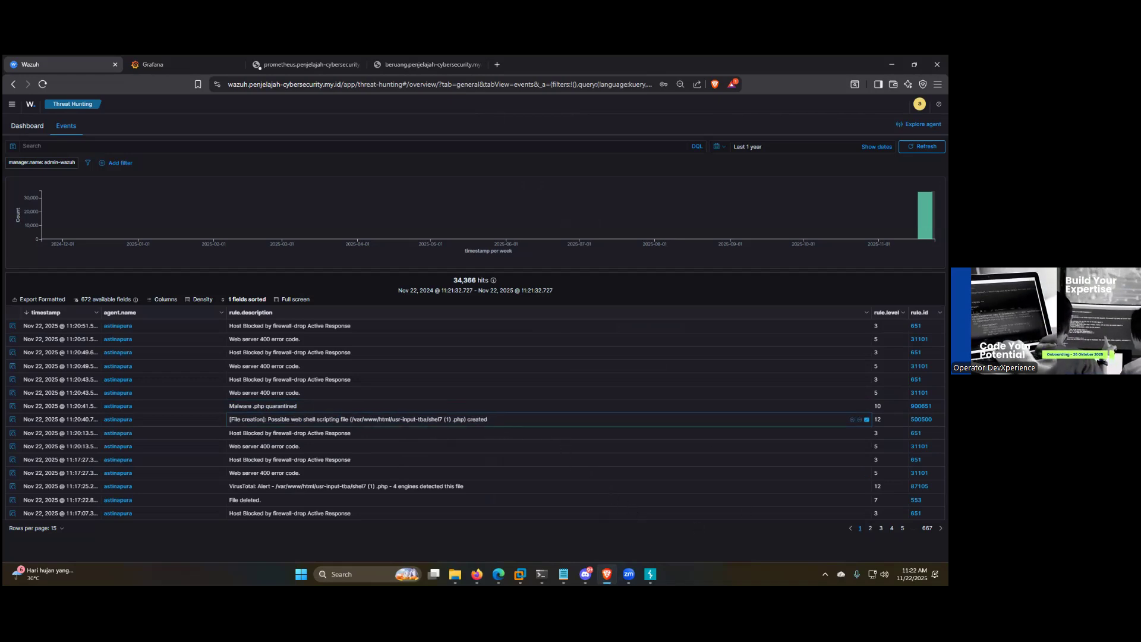
Step: Switch to the Notepad notes containing the PHP disable_functions and open_basedir settings and the service restart commands
key(alt+Tab)
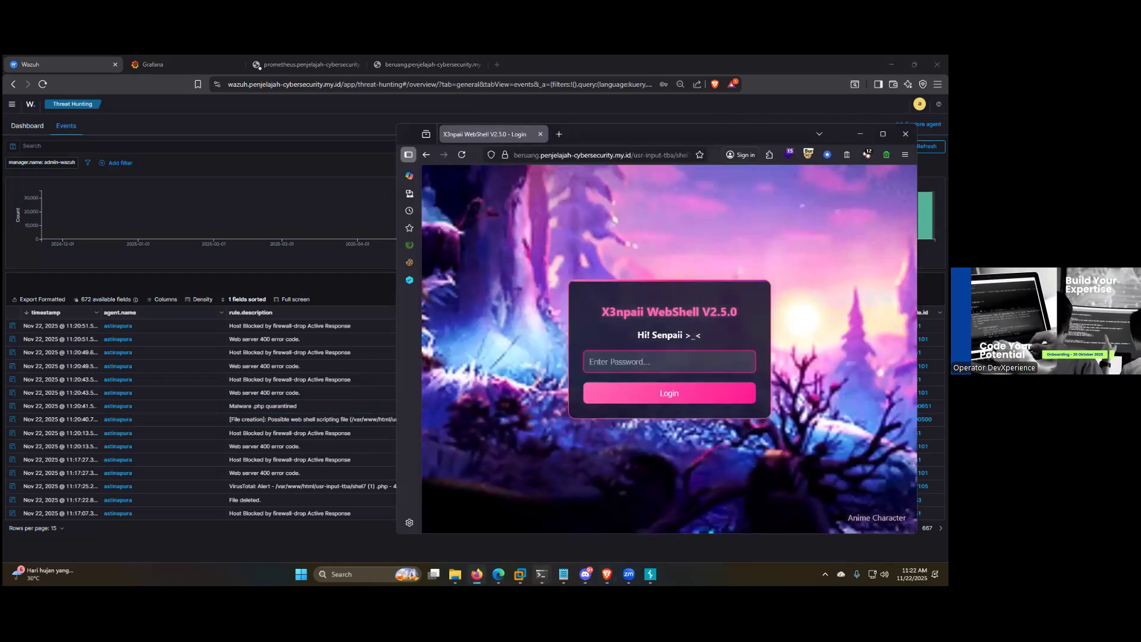
key(alt+Tab)
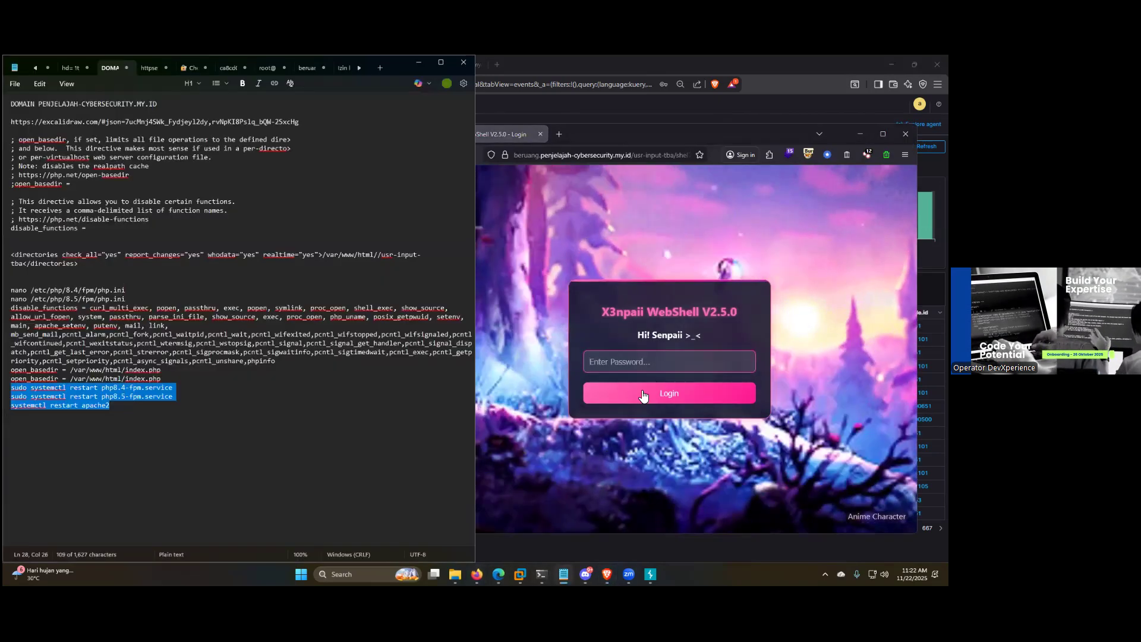
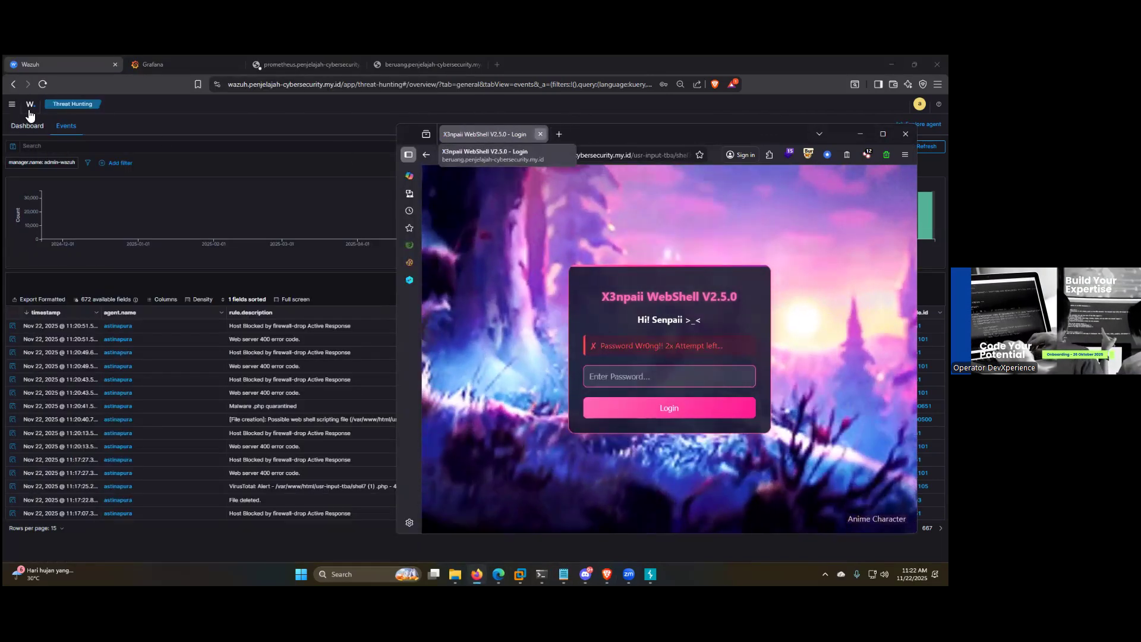
Step: Go back to the Wazuh overview and open the File Integrity Monitoring dashboard
click(357, 420)
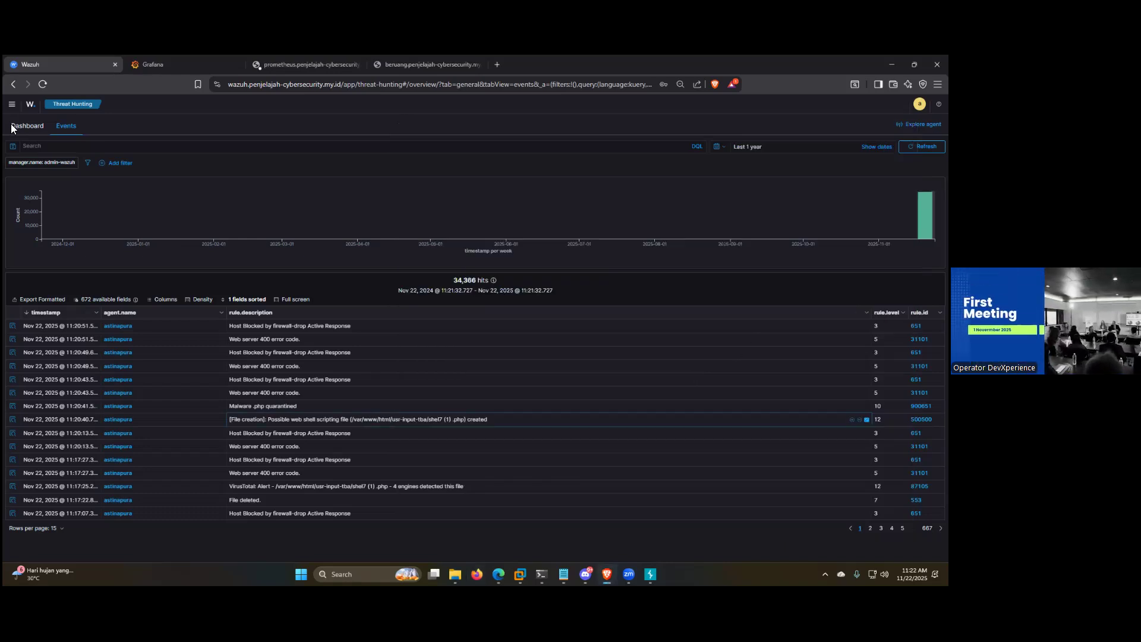
click(30, 104)
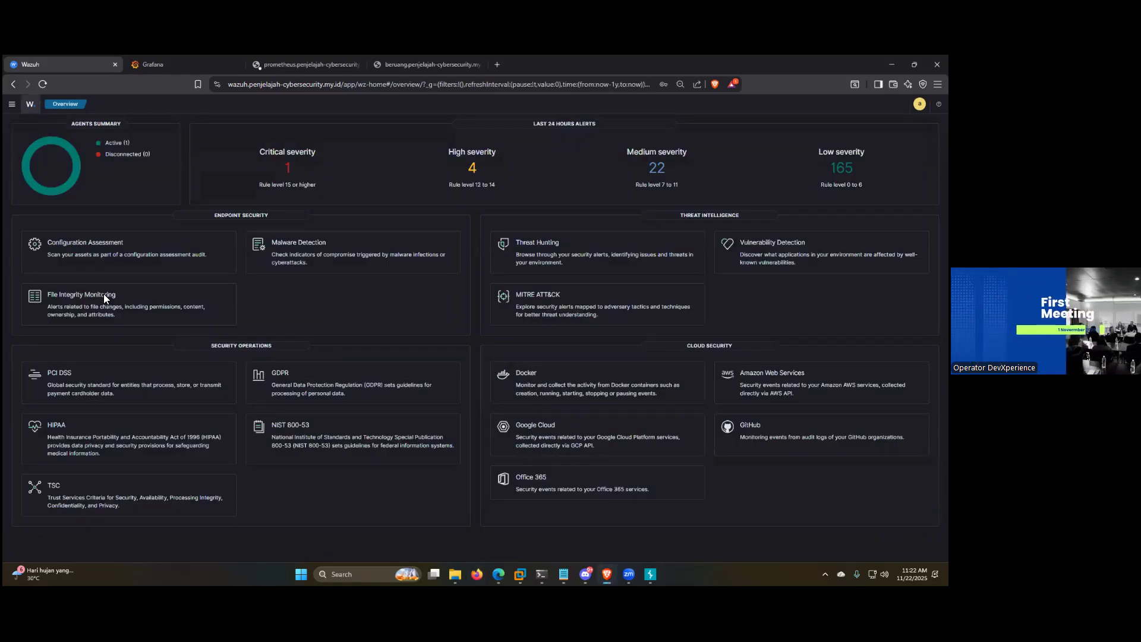
click(103, 297)
click(107, 126)
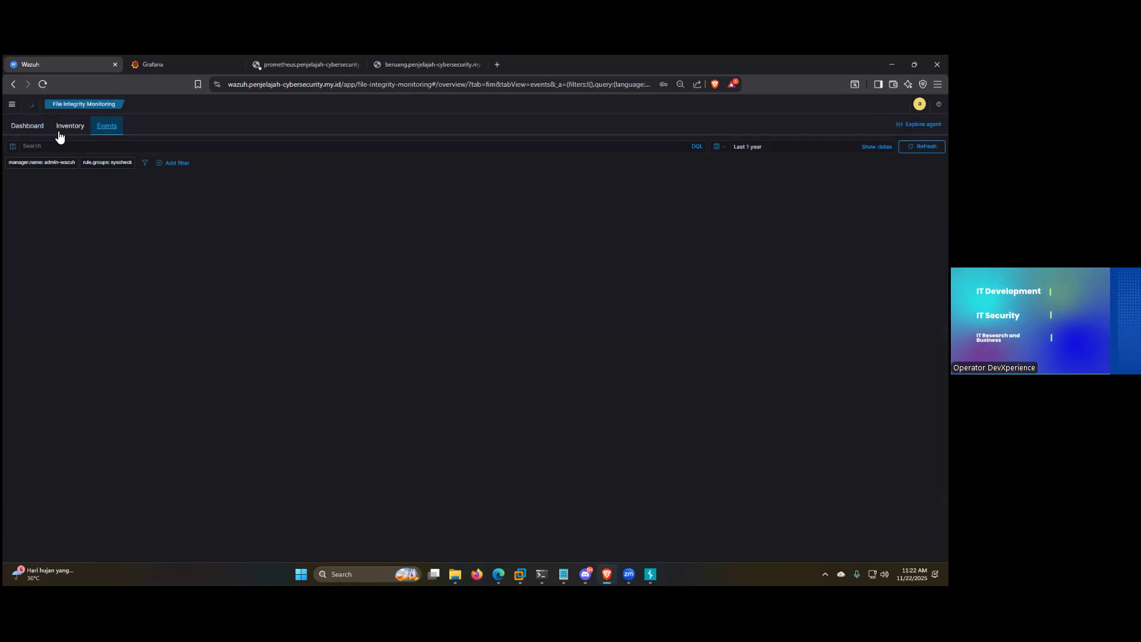
click(13, 127)
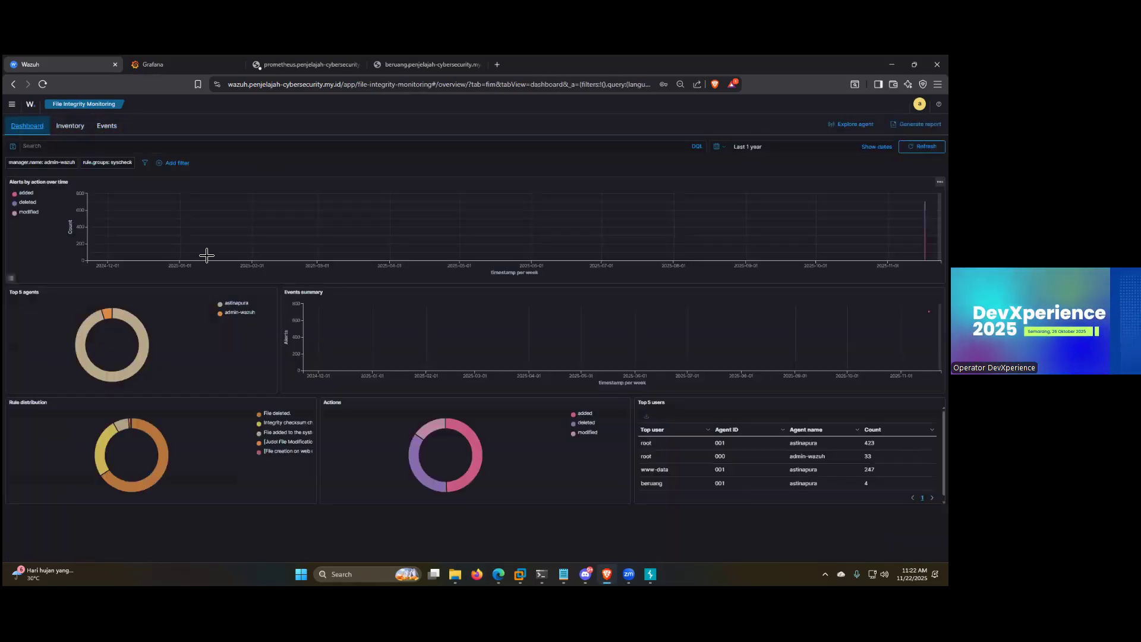
Step: Select the astinapura agent for the File Integrity Monitoring inventory and open its events list
click(70, 127)
click(460, 213)
click(303, 328)
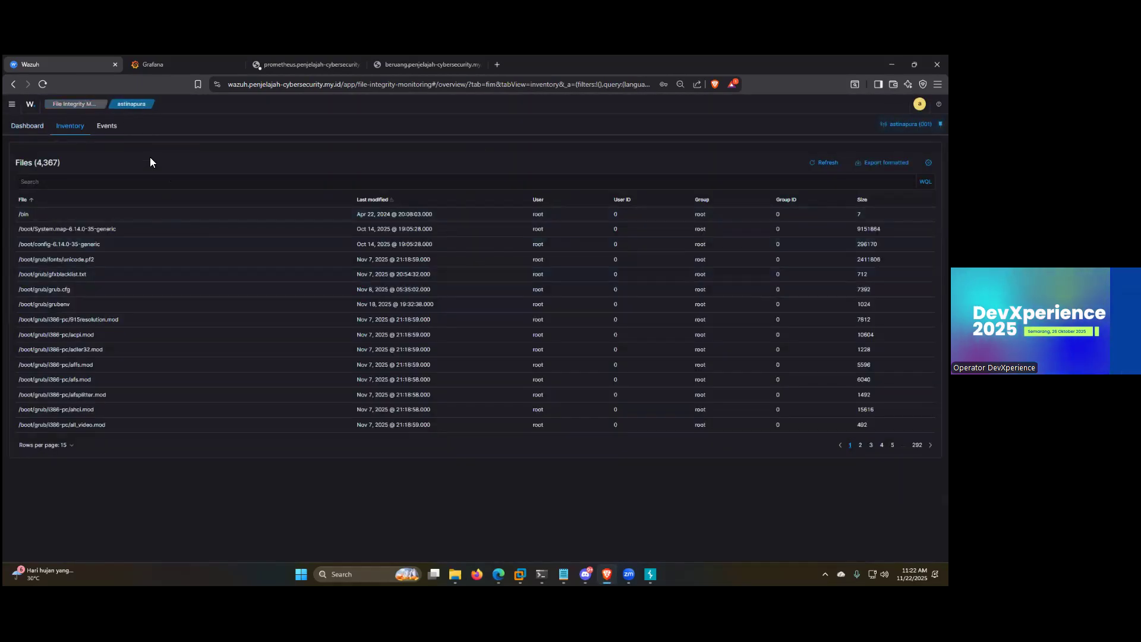
click(105, 127)
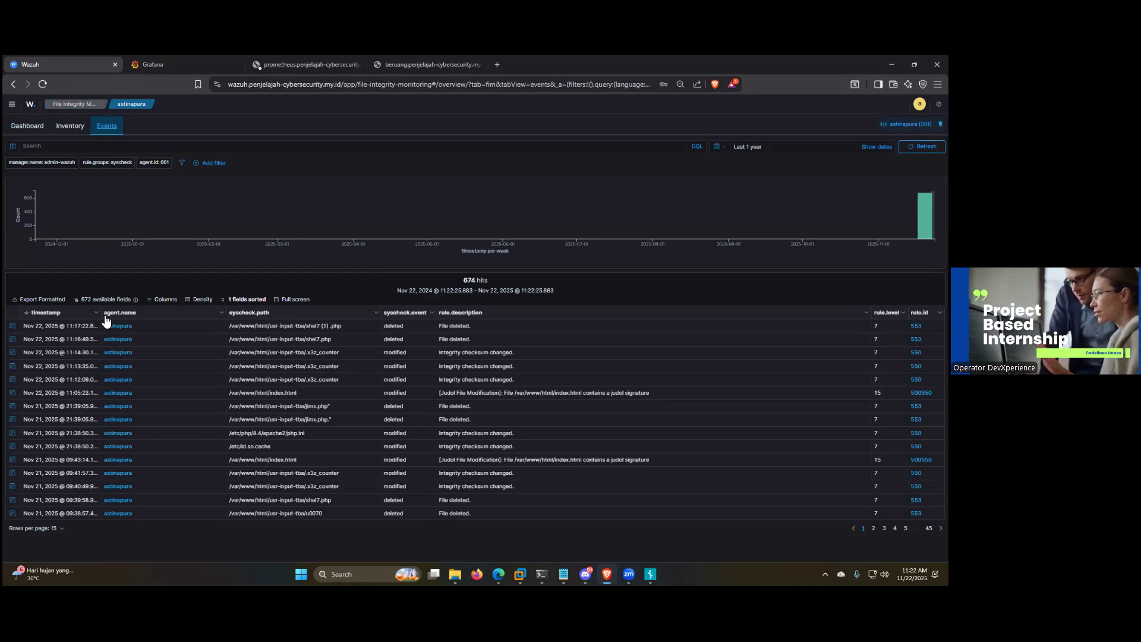
Step: Refresh the file integrity events, inspect the deletion event for shel7 (1) .php, and return to the agent's dashboard
click(12, 325)
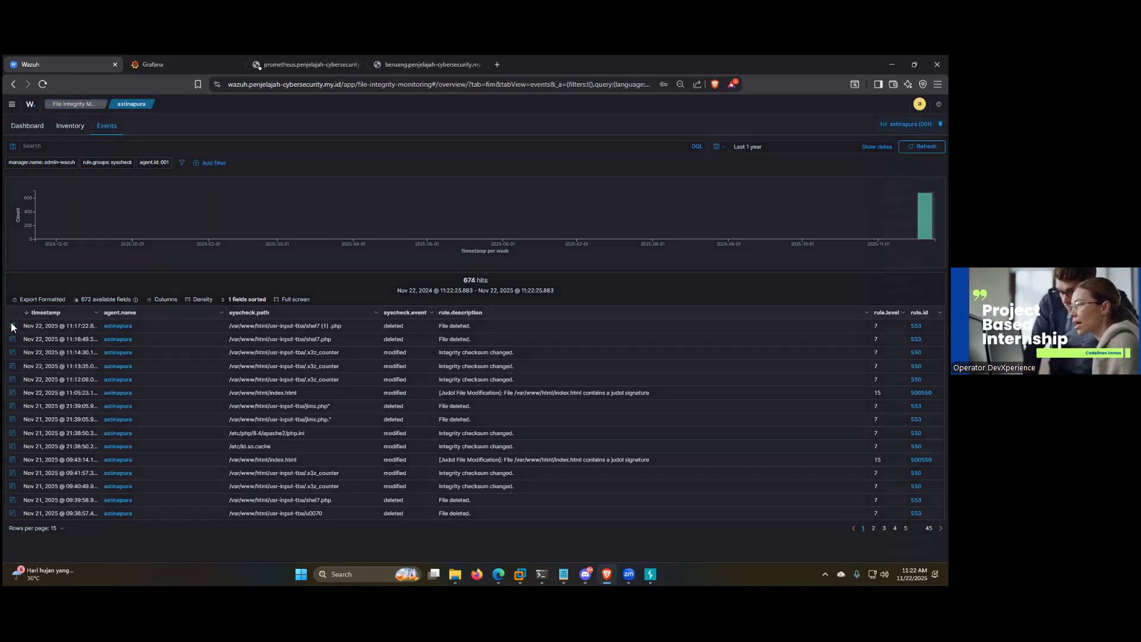
key(Escape)
click(922, 147)
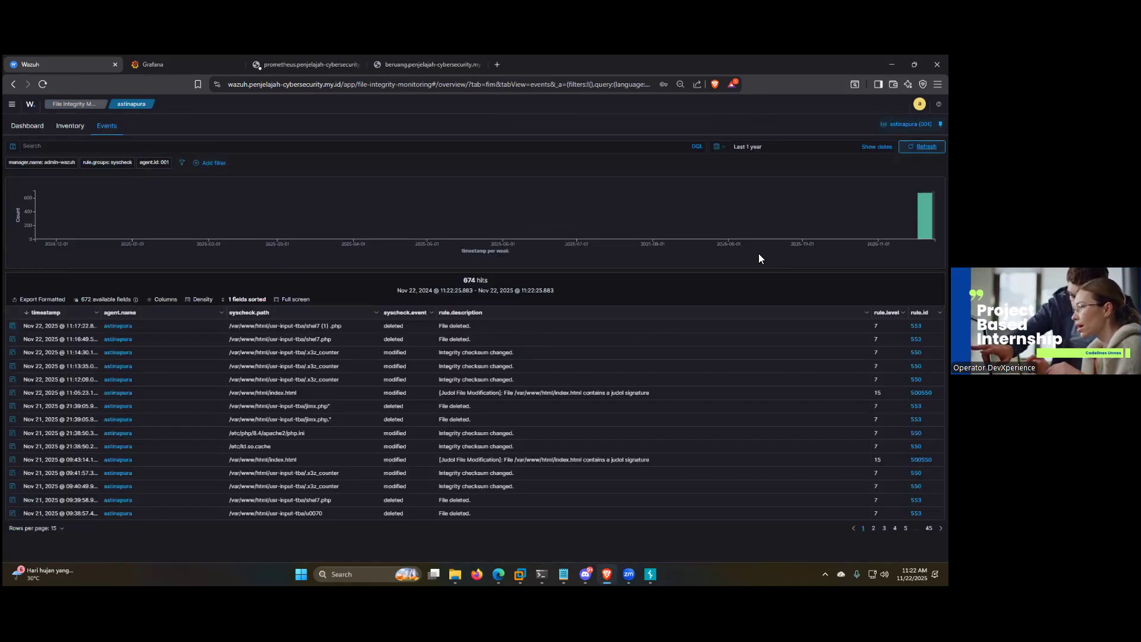
click(13, 326)
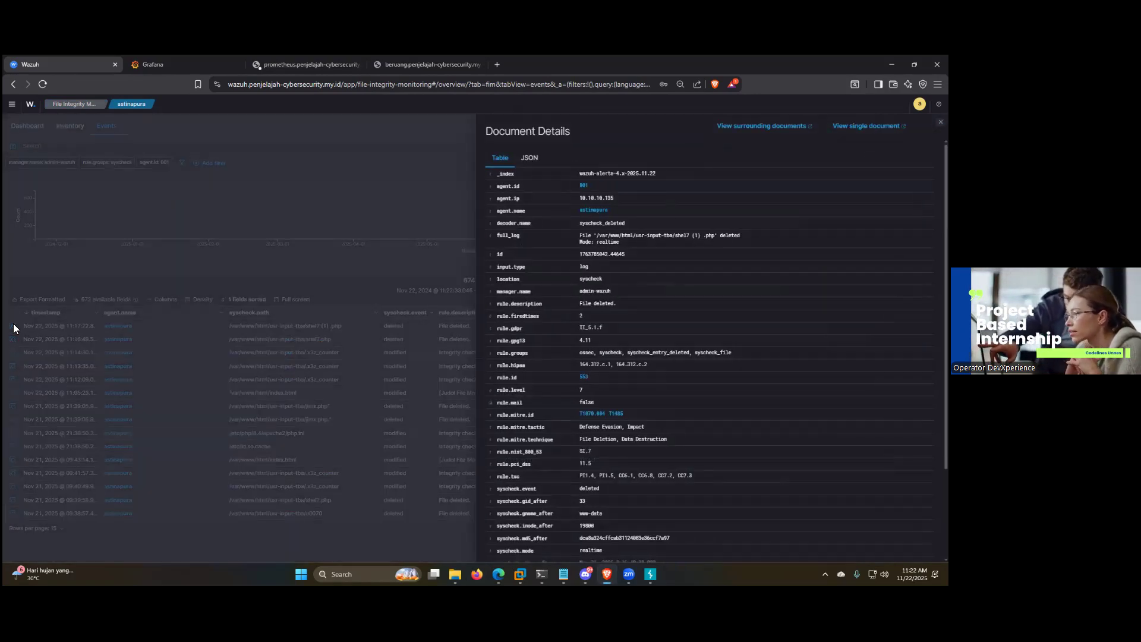
key(Escape)
click(70, 126)
click(27, 126)
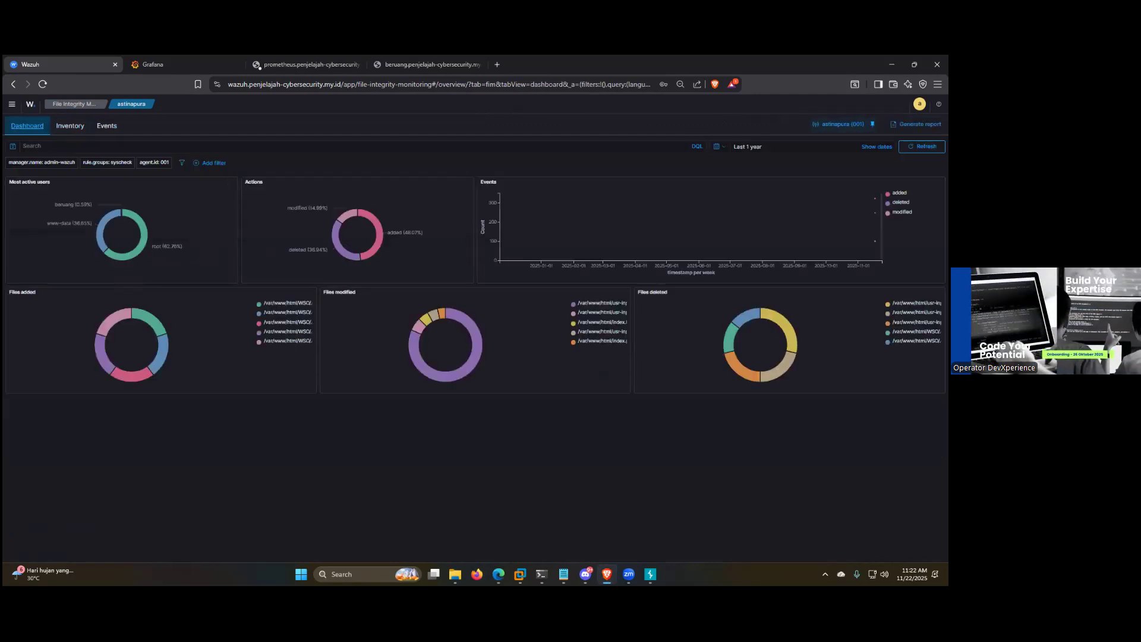
Step: Switch to the root@astinapura terminal, clear it, and open /var/ossec/etc/ossec.conf in nano
click(542, 574)
click(585, 518)
text(clear)
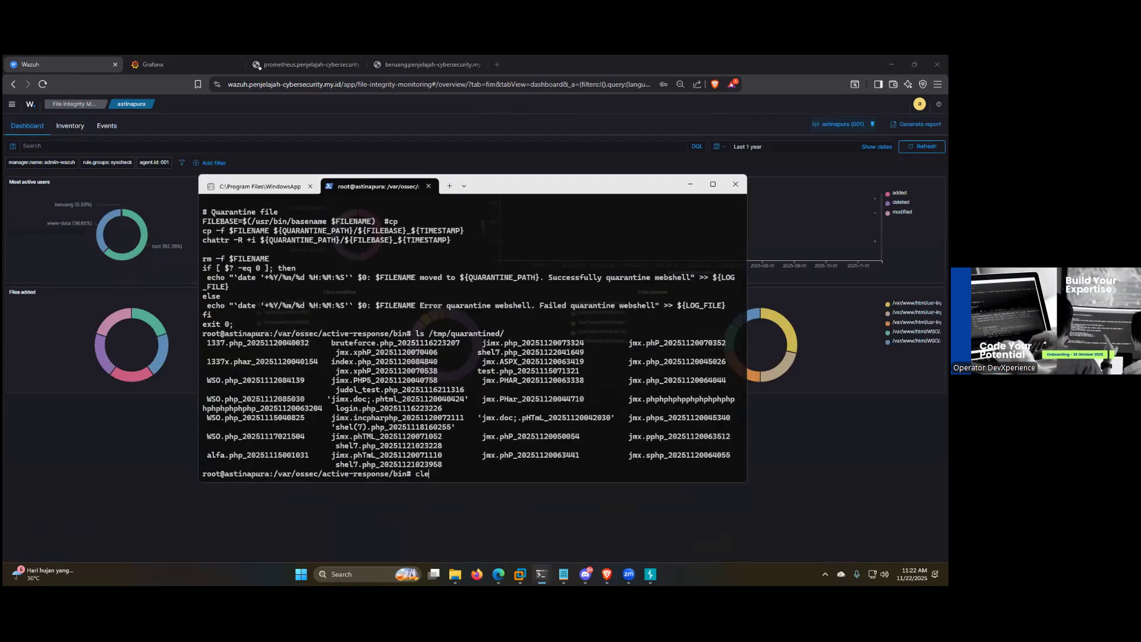
key(Return)
text(cd /)
key(BackSpace)
key(BackSpace)
key(BackSpace)
key(BackSpace)
text(nano /var/ossec/e)
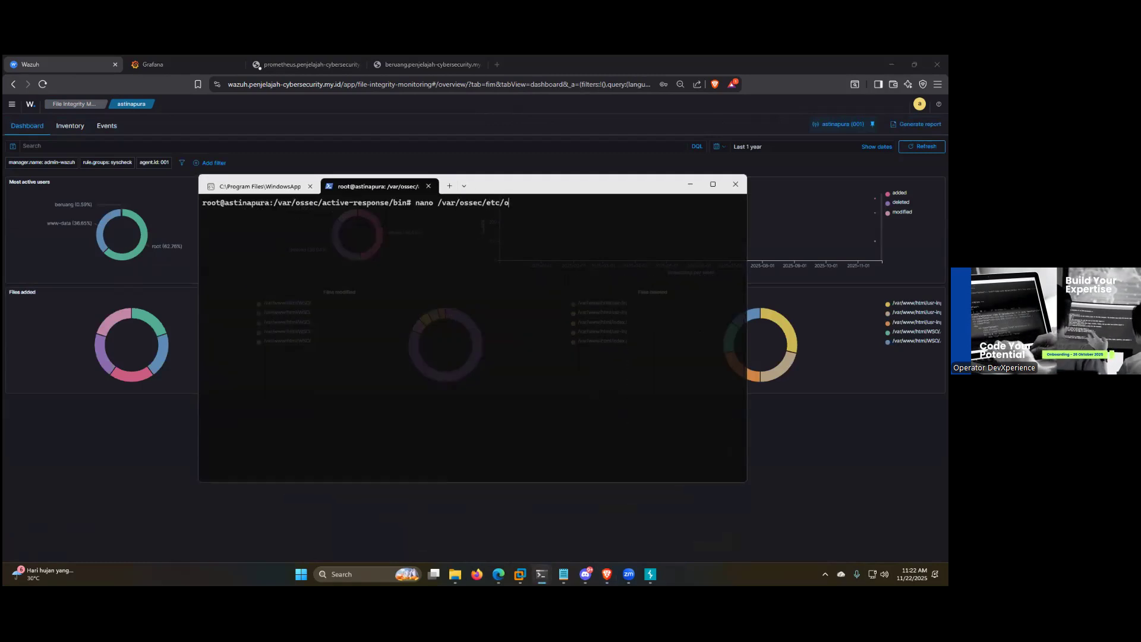
text(tc/o)
key(Tab)
key(Return)
Step: Search ossec.conf for "File Integ" and bring the syscheck section with its monitored directories into view
key(ctrl+w)
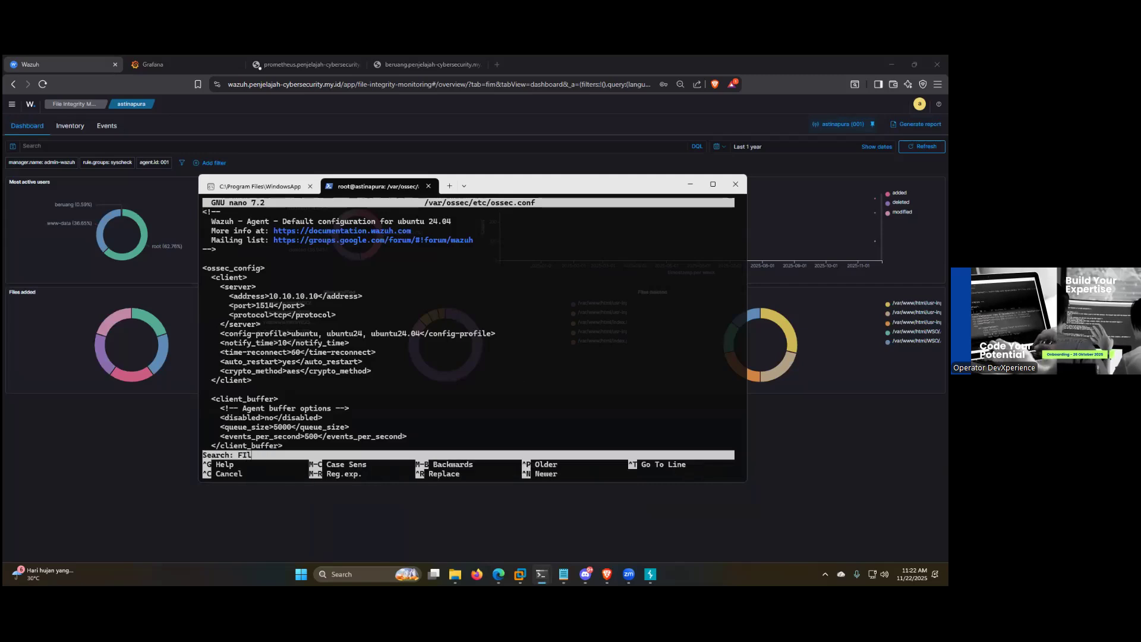
text(File Integ)
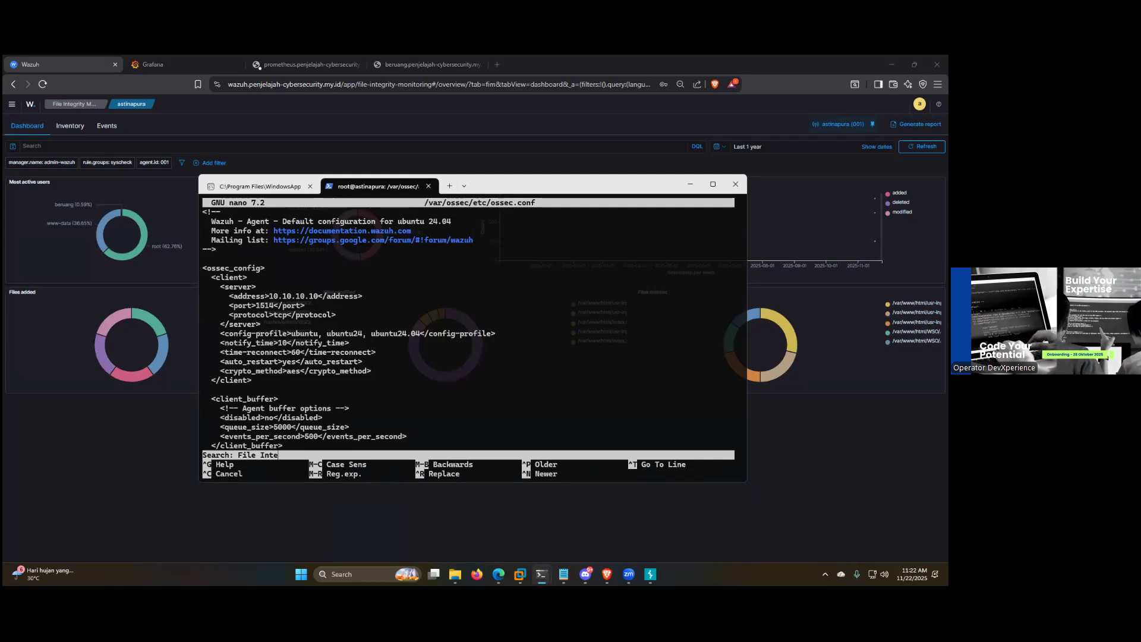
key(Return)
key(Down)
key(Down)
key(Down)
key(Down)
key(Down)
key(Down)
key(Down)
key(Down)
key(Down)
key(Down)
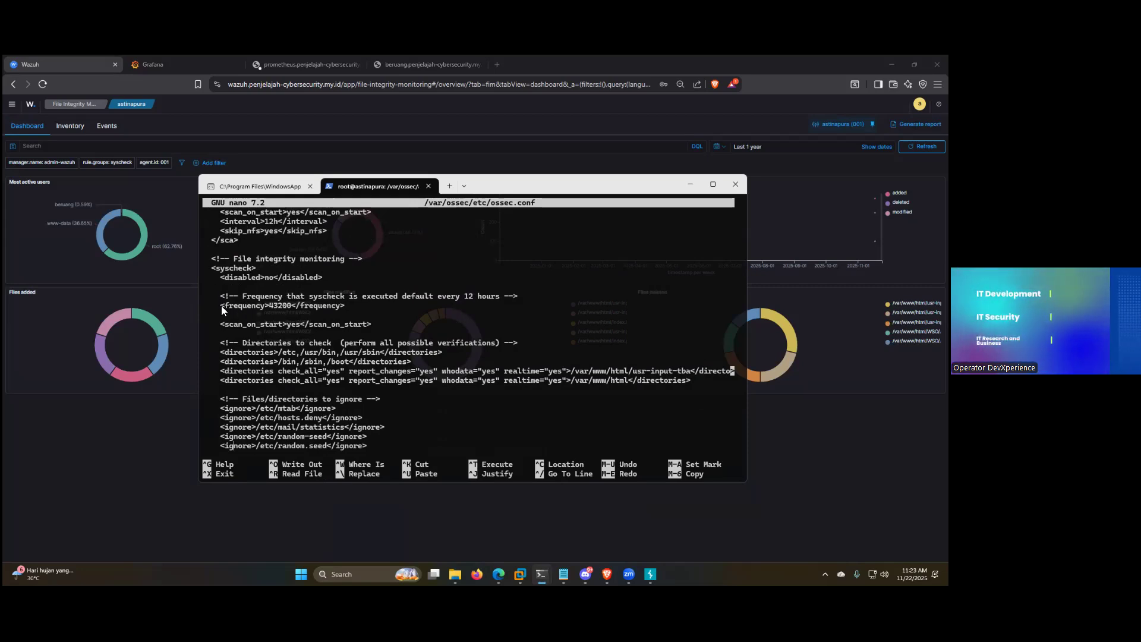
Step: Highlight the syscheck frequency area and the realtime directories entries for /var/www/html/usr-input-tba and /var/www/html
drag(221, 305, 340, 305)
key(Down)
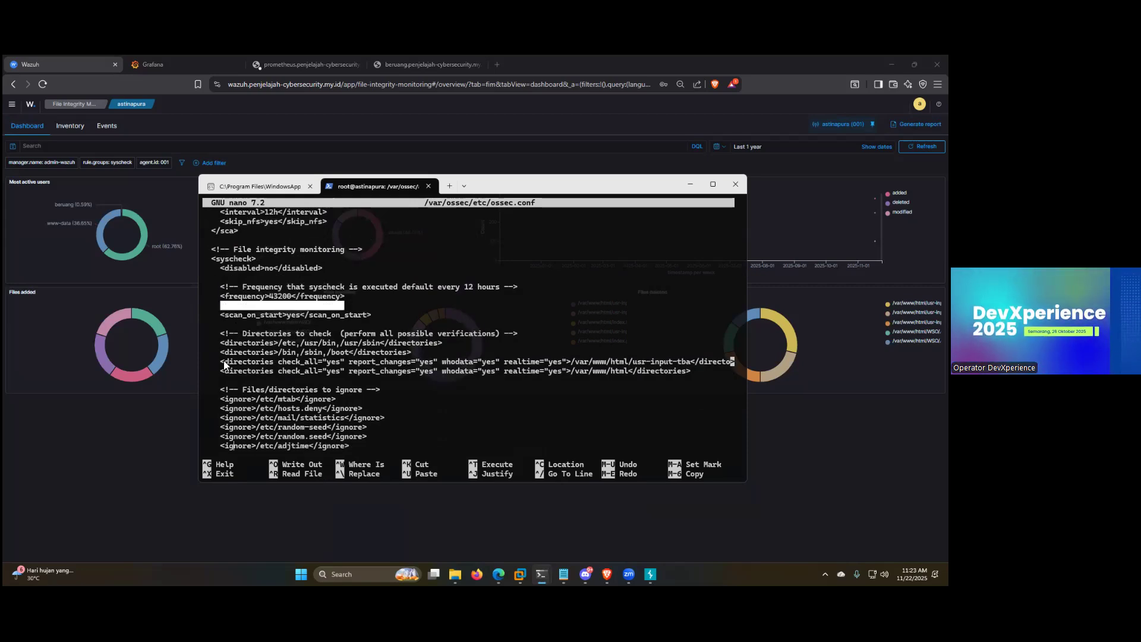
drag(216, 362, 680, 372)
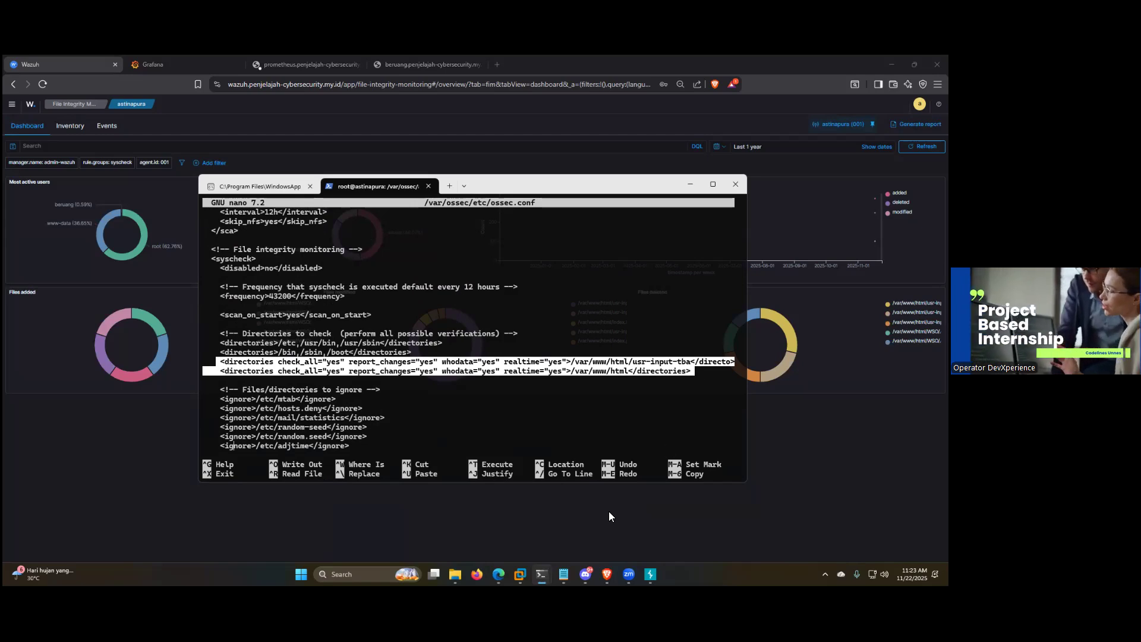
drag(694, 372, 211, 366)
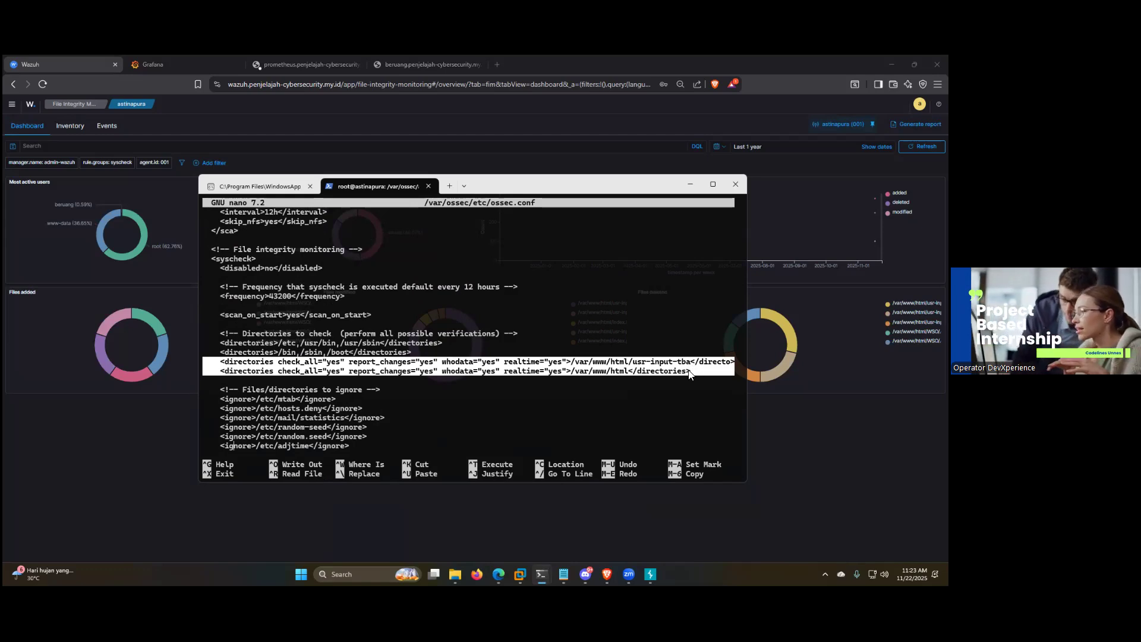
drag(693, 370, 208, 367)
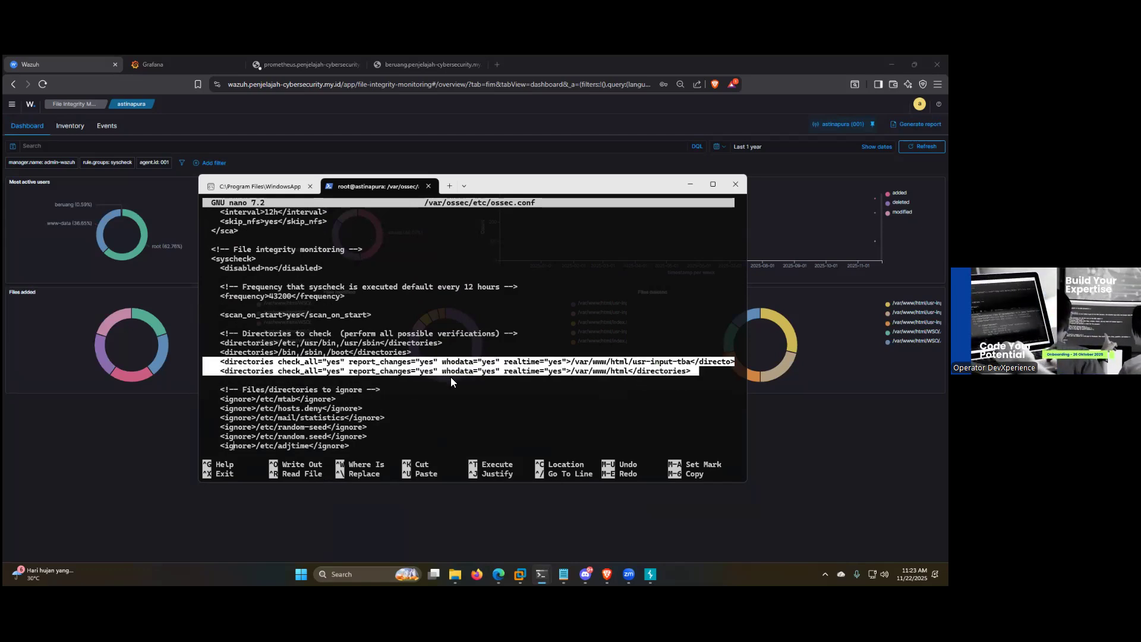
click(734, 356)
drag(698, 371, 183, 364)
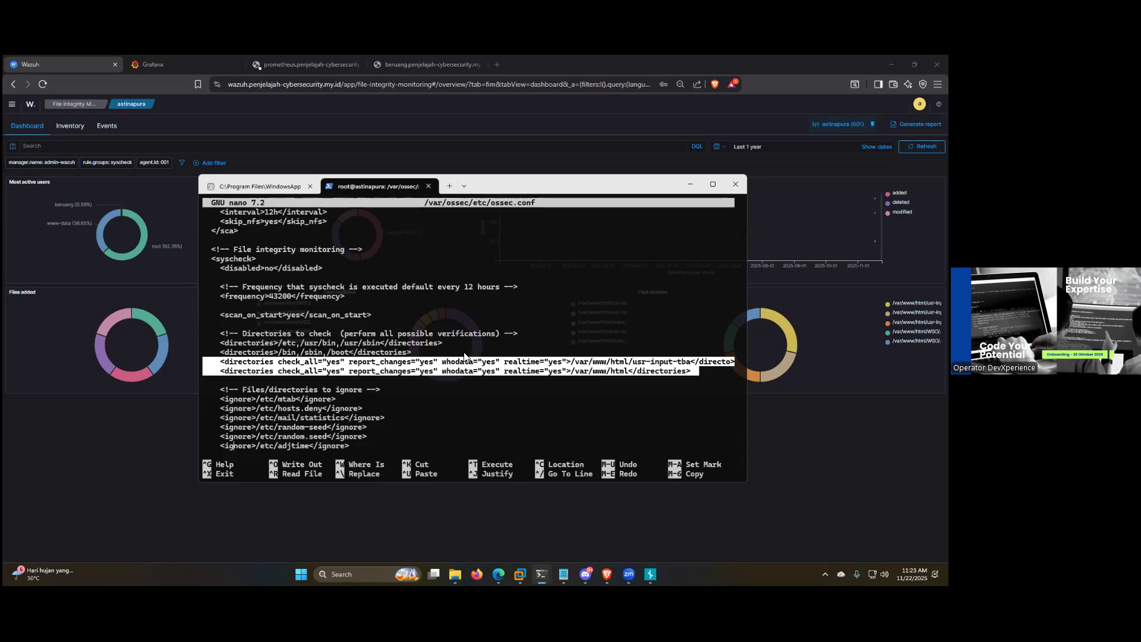
drag(702, 371, 171, 364)
scroll(563, 371, down, 2)
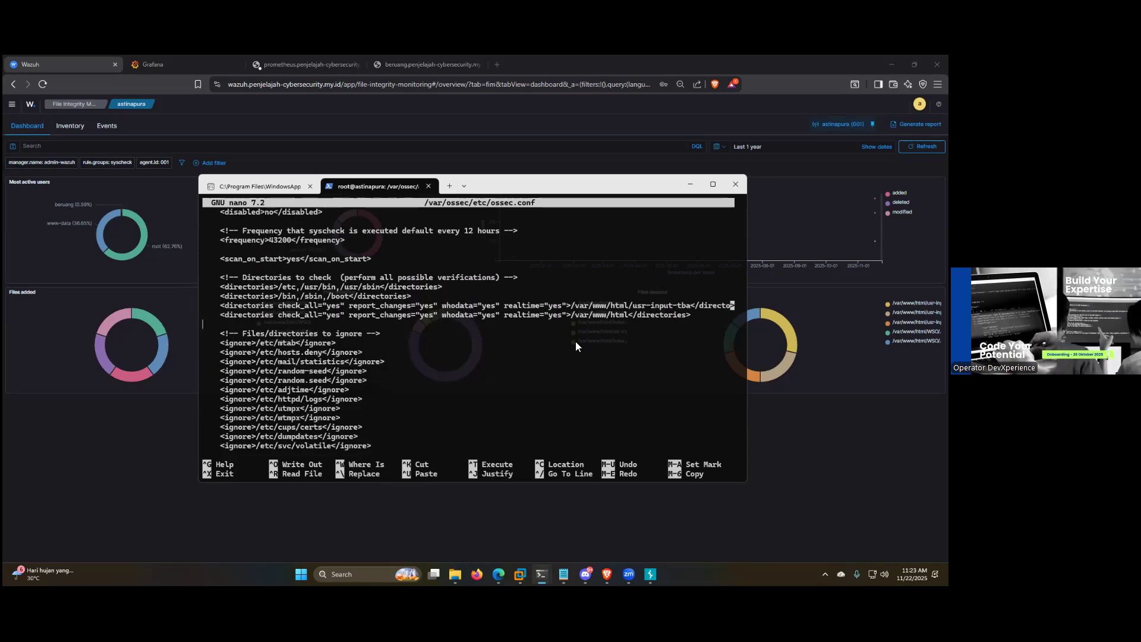
drag(704, 315, 203, 315)
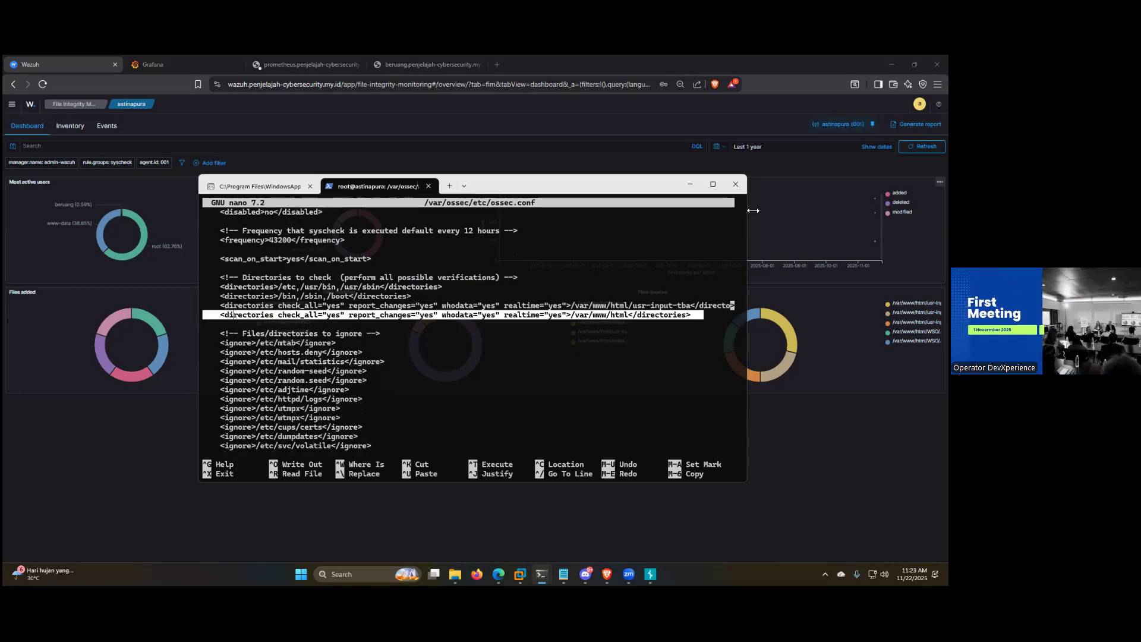
click(573, 315)
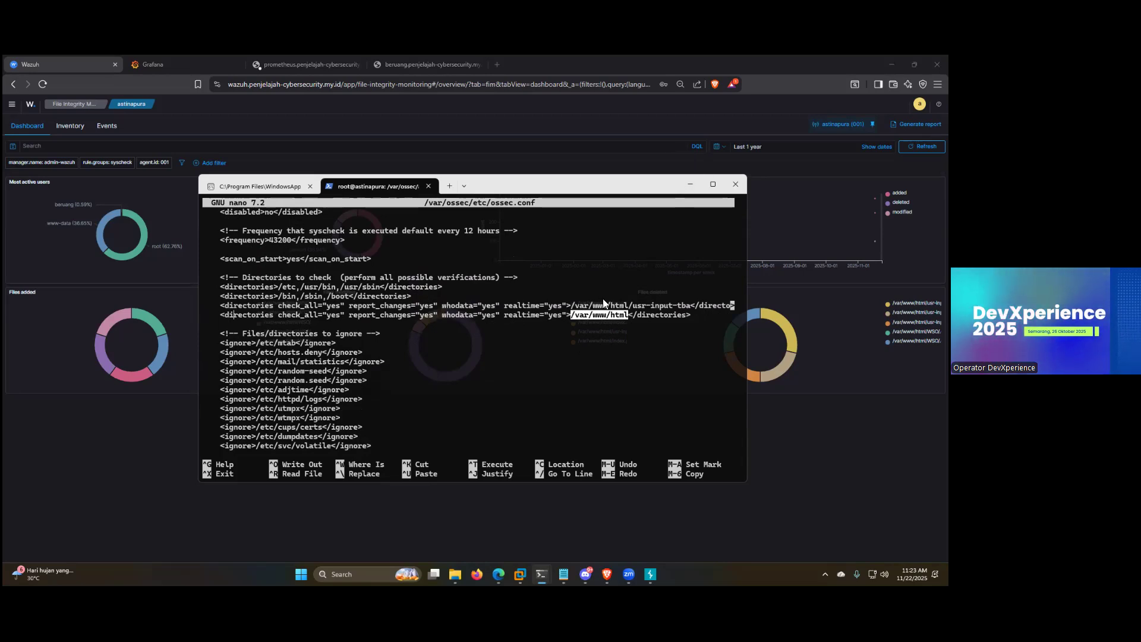
Step: Exit nano, clear the terminal, and create a file named test in /var/www/html
key(ctrl+x)
text(clear)
key(Return)
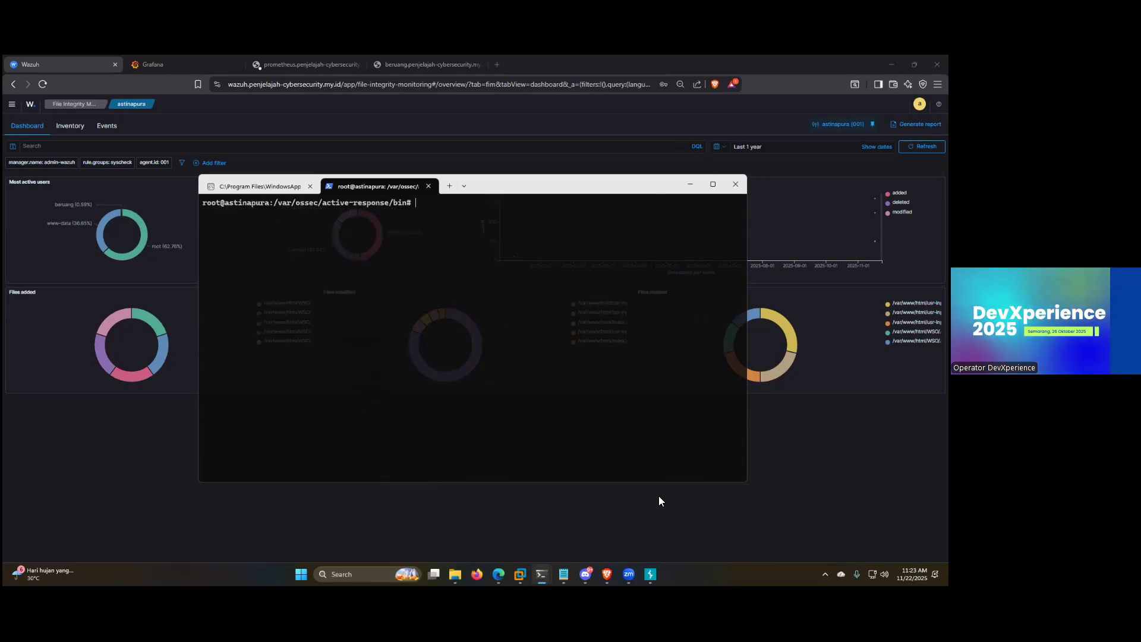
text(cd /varw)
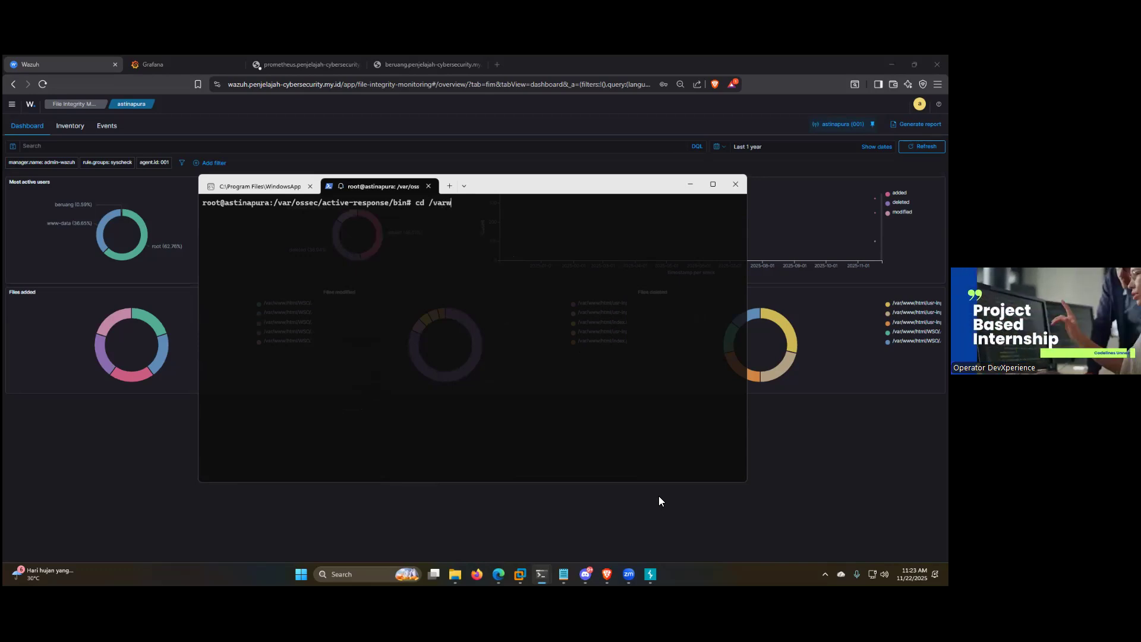
text(/)
key(Tab)
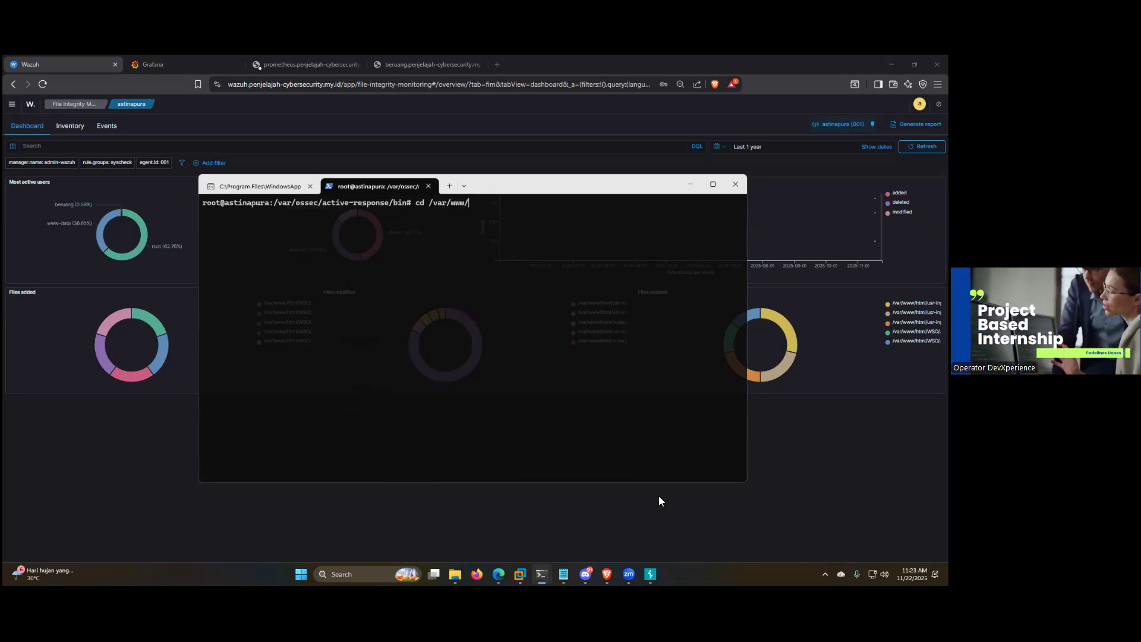
text(ht)
key(Tab)
key(Return)
text(touch)
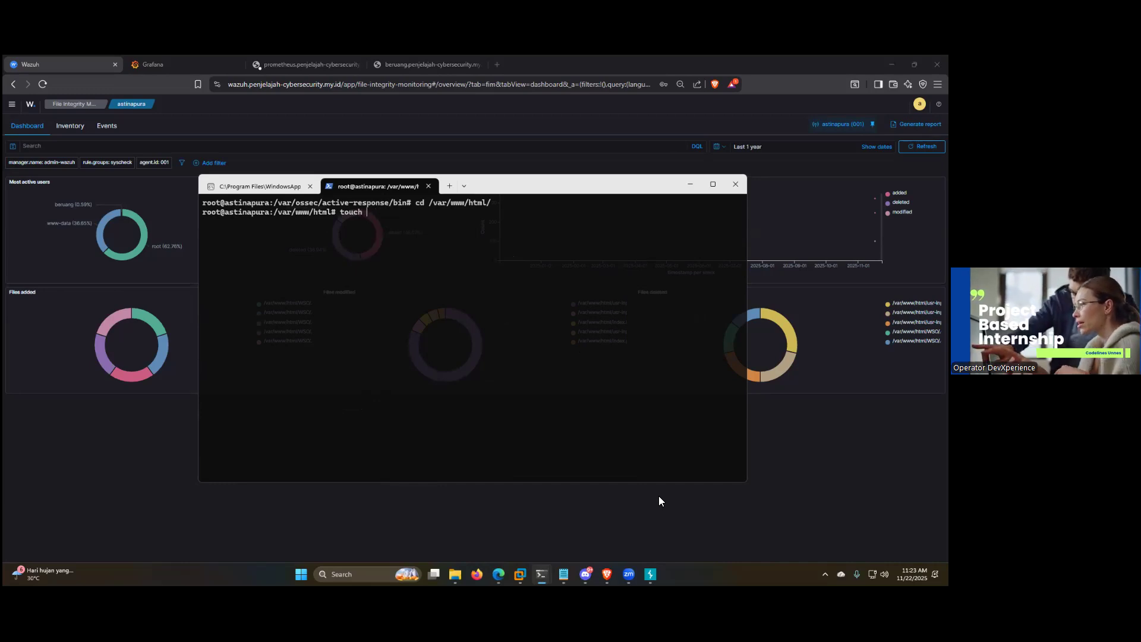
text(test)
key(Return)
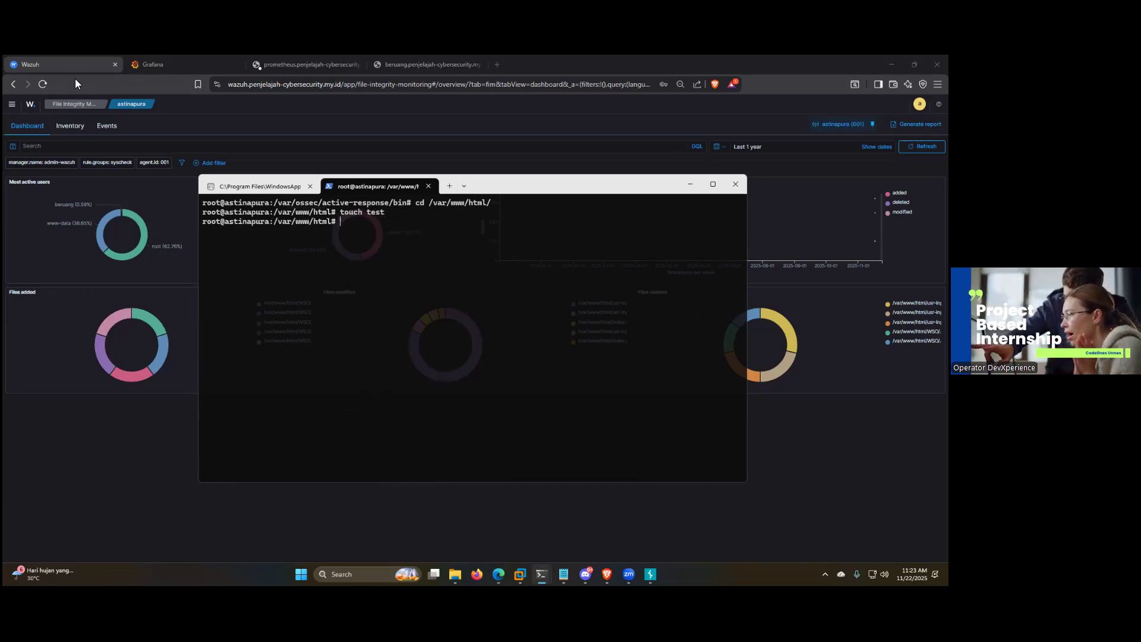
Step: Check the agent's File Integrity Monitoring events for the test file, then open its Threat Hunting events
click(113, 126)
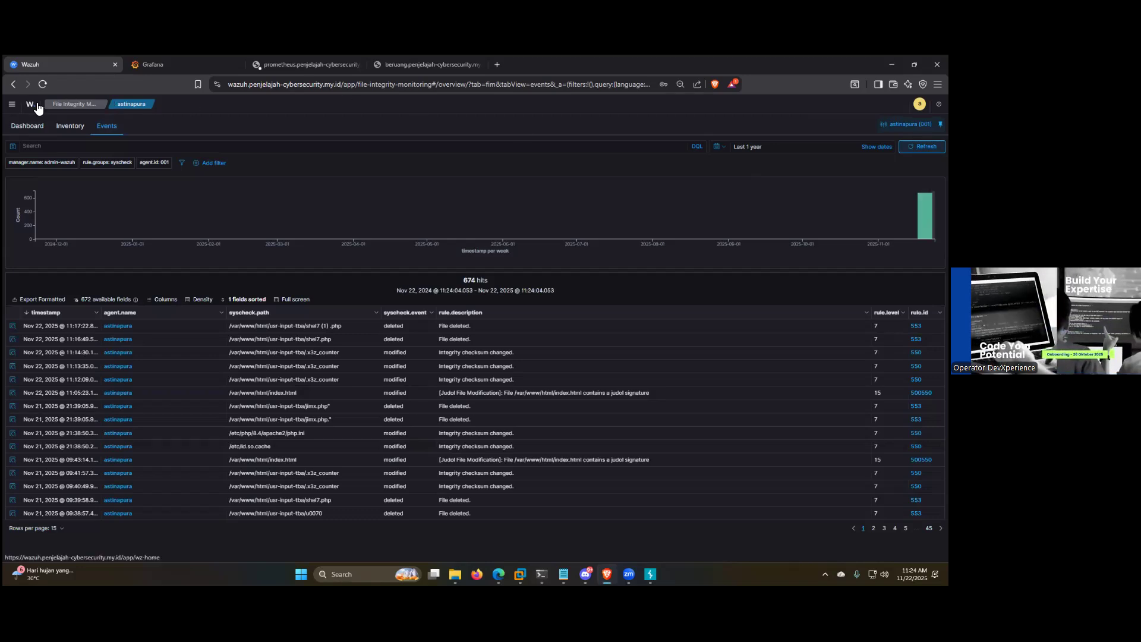
click(31, 104)
click(538, 243)
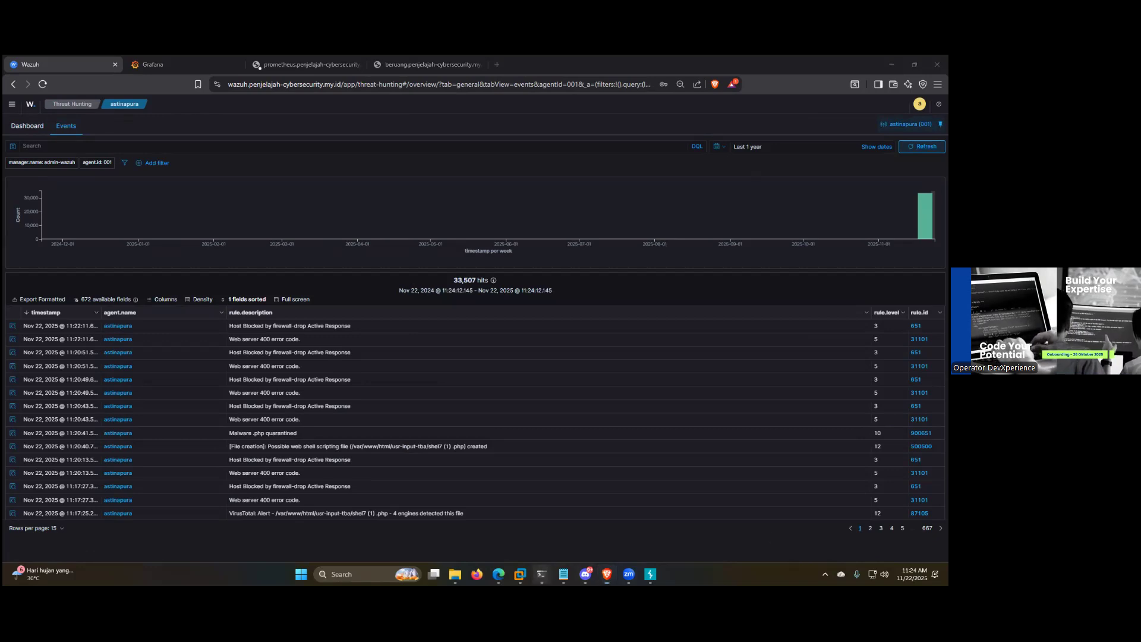
Step: List the contents of /var/www/html in the terminal and create a new file named testest there
mouse_move(541, 574)
click(598, 521)
text(ls)
key(Return)
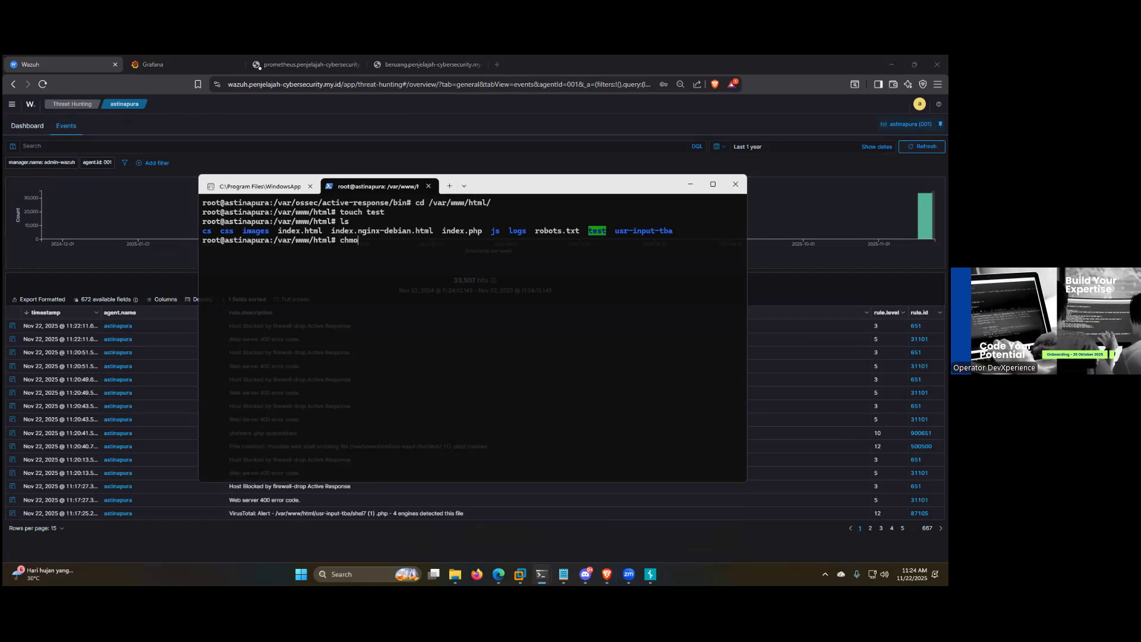
text(chmod)
key(BackSpace)
key(BackSpace)
key(BackSpace)
key(BackSpace)
key(BackSpace)
text(touch testest)
key(Return)
Step: Refresh the Threat Hunting events, then reopen the agent's File Integrity Monitoring events list
click(922, 147)
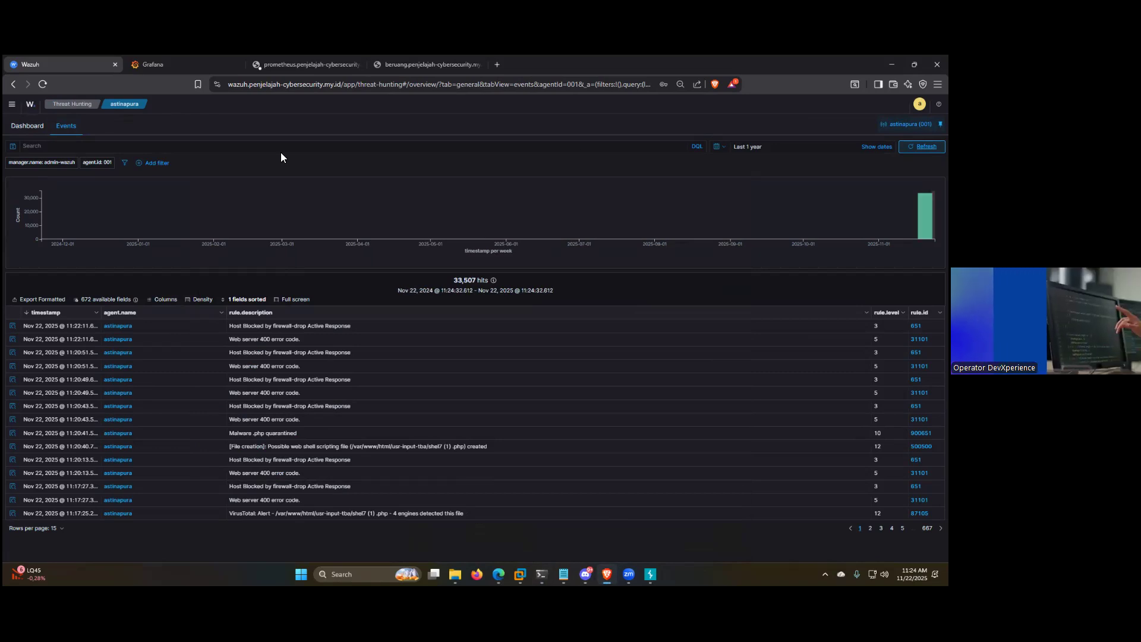
click(28, 105)
click(95, 300)
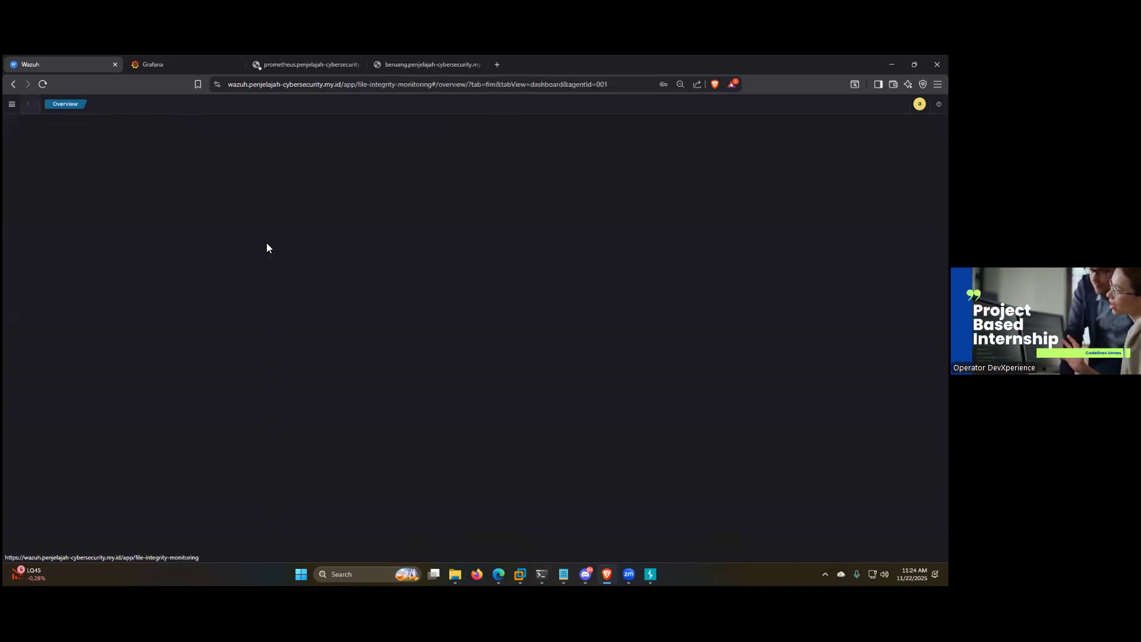
click(70, 126)
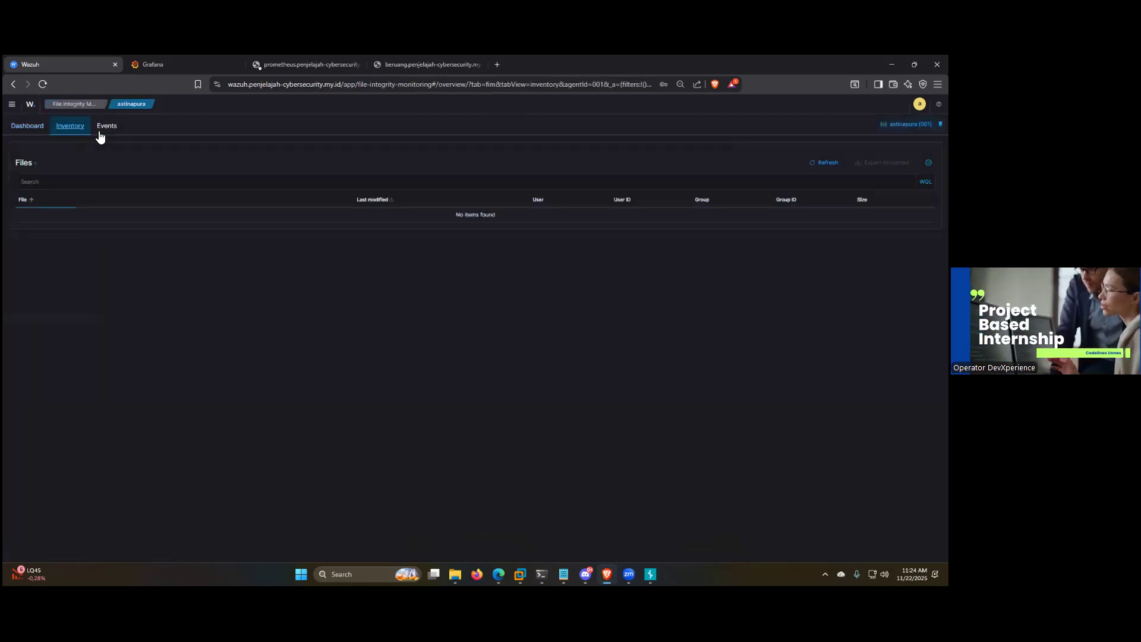
click(112, 129)
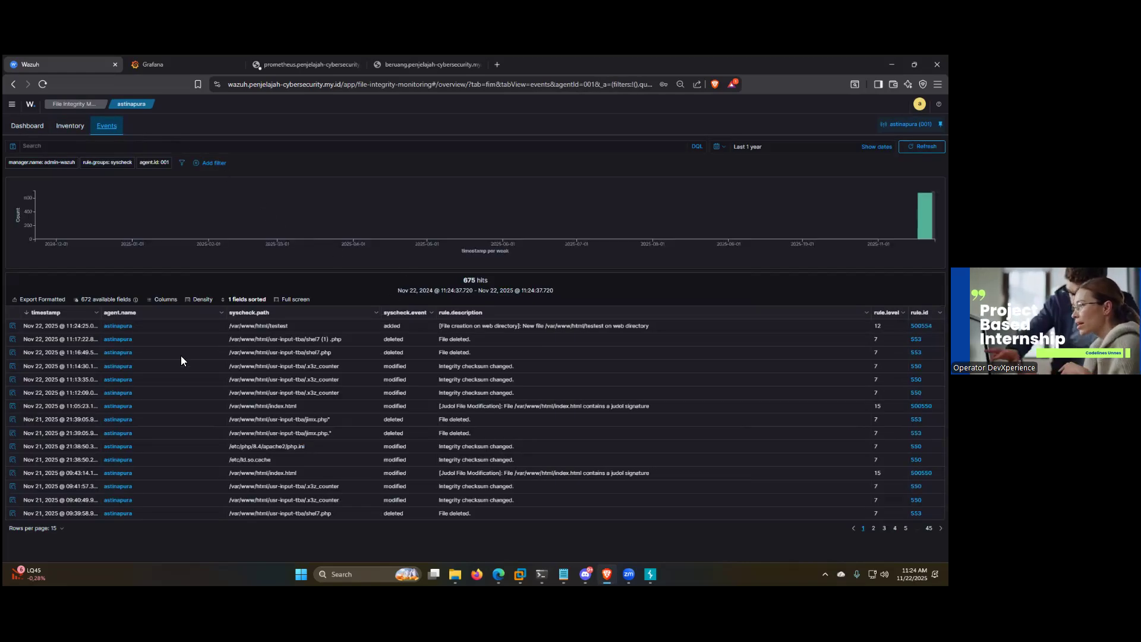
Step: Highlight the path and rule description of the /var/www/html/testest creation event and open its document details
drag(292, 325, 249, 325)
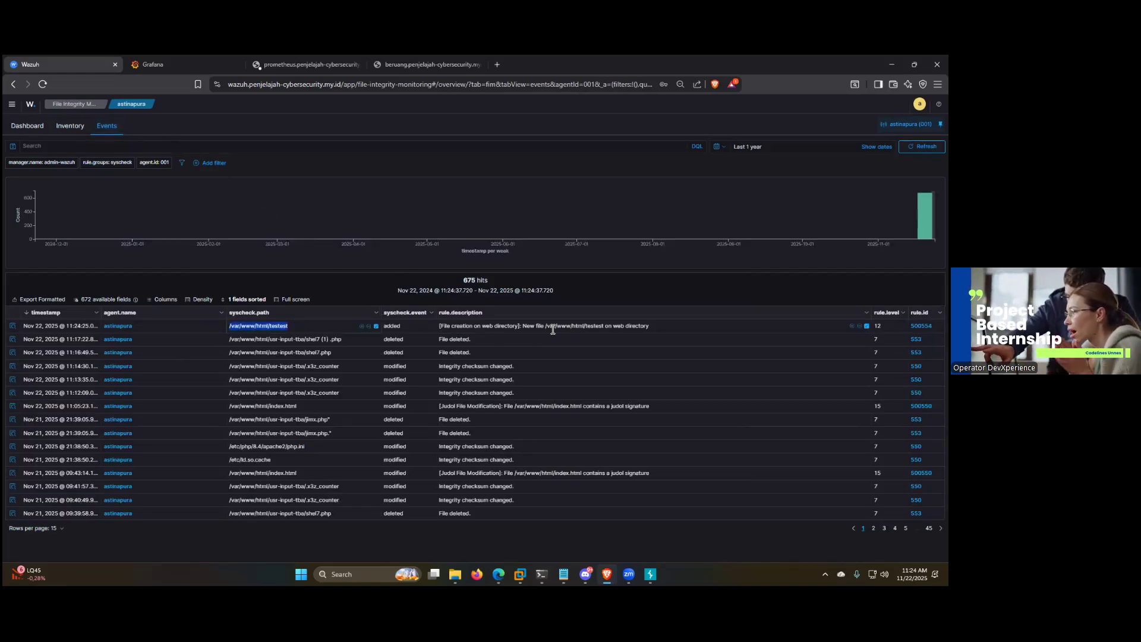
drag(685, 326, 442, 331)
click(528, 332)
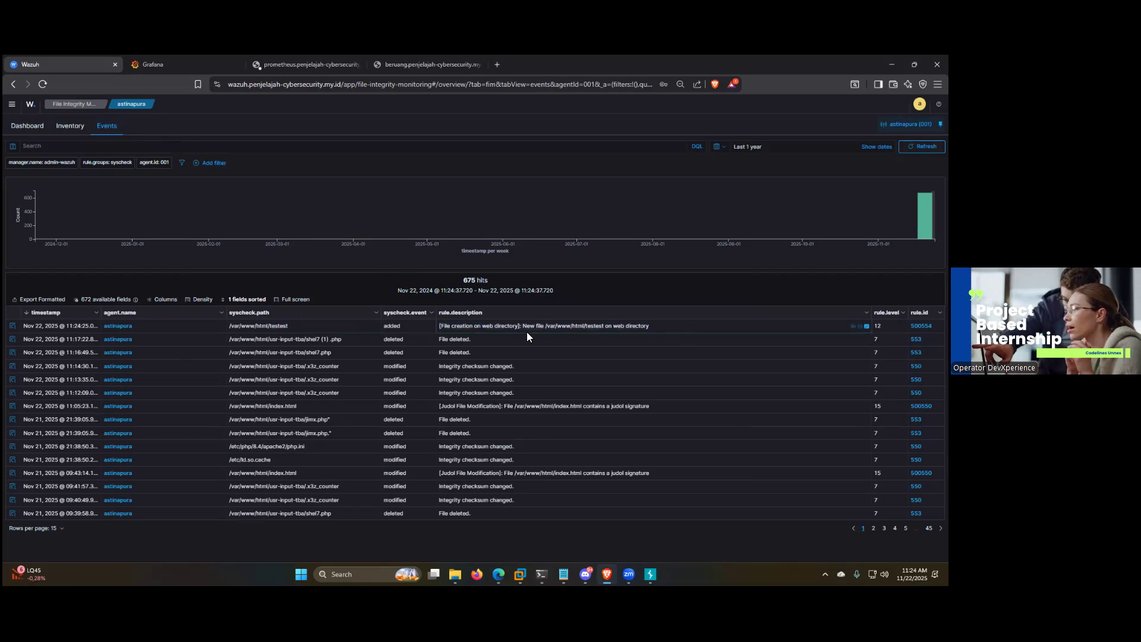
drag(671, 327, 440, 328)
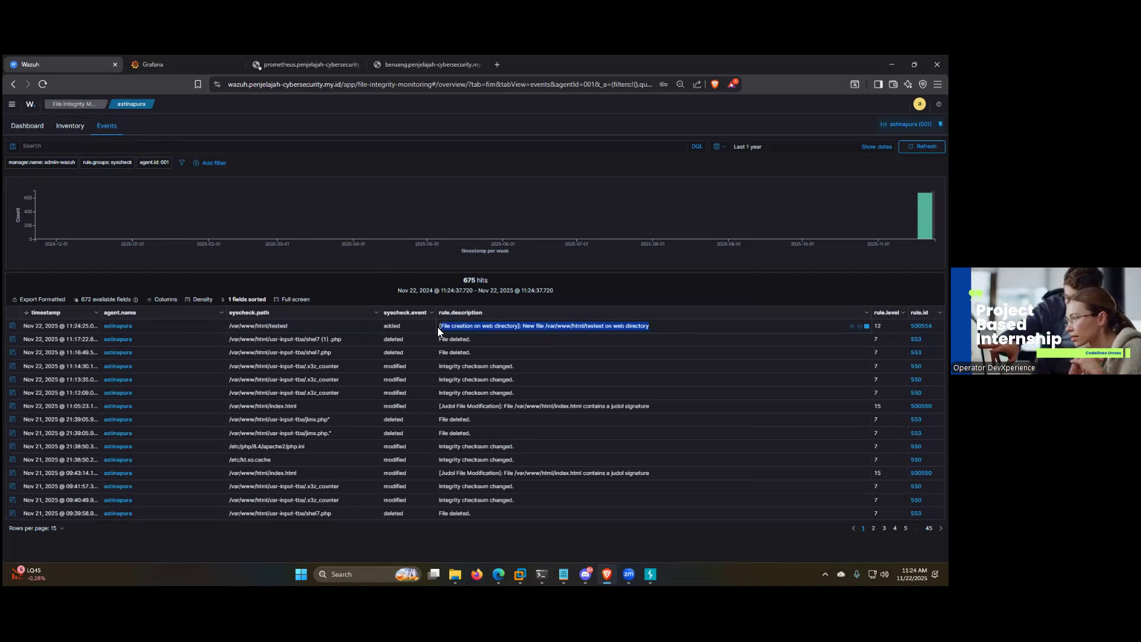
click(12, 327)
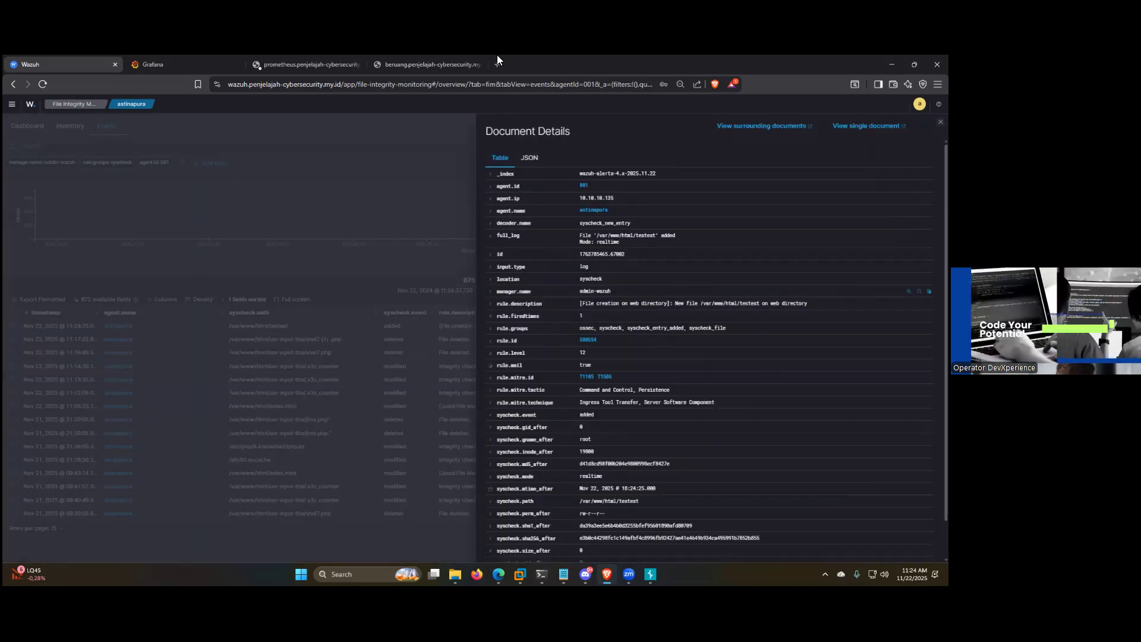
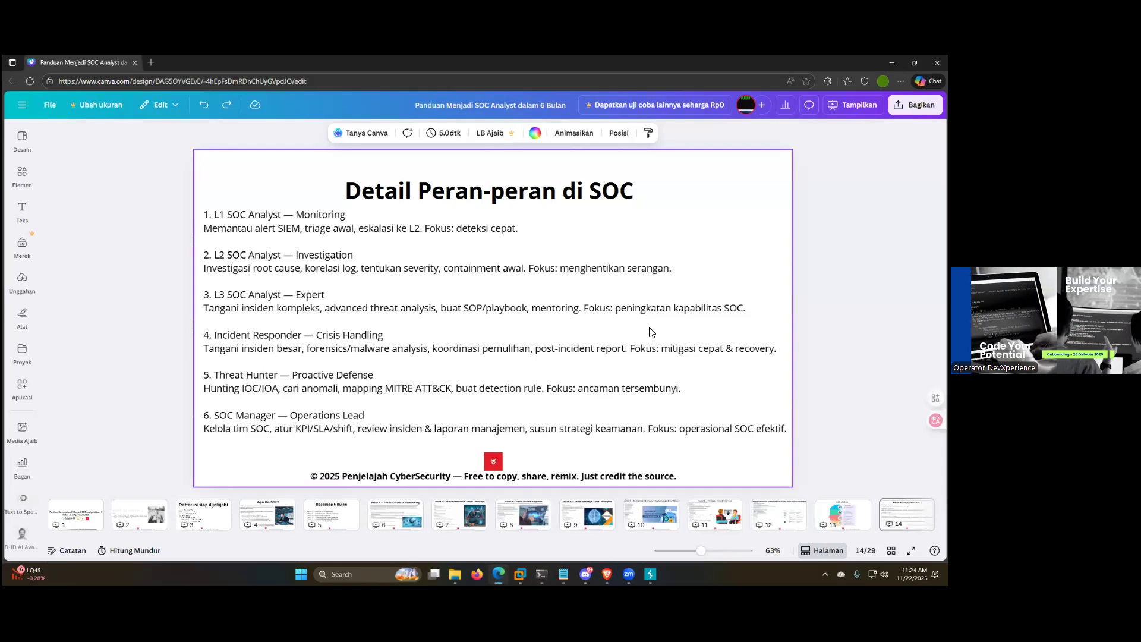
Step: Present the "Detail Peran-peran di SOC" slide in full screen with the free watermark option, then return to the editor
click(853, 105)
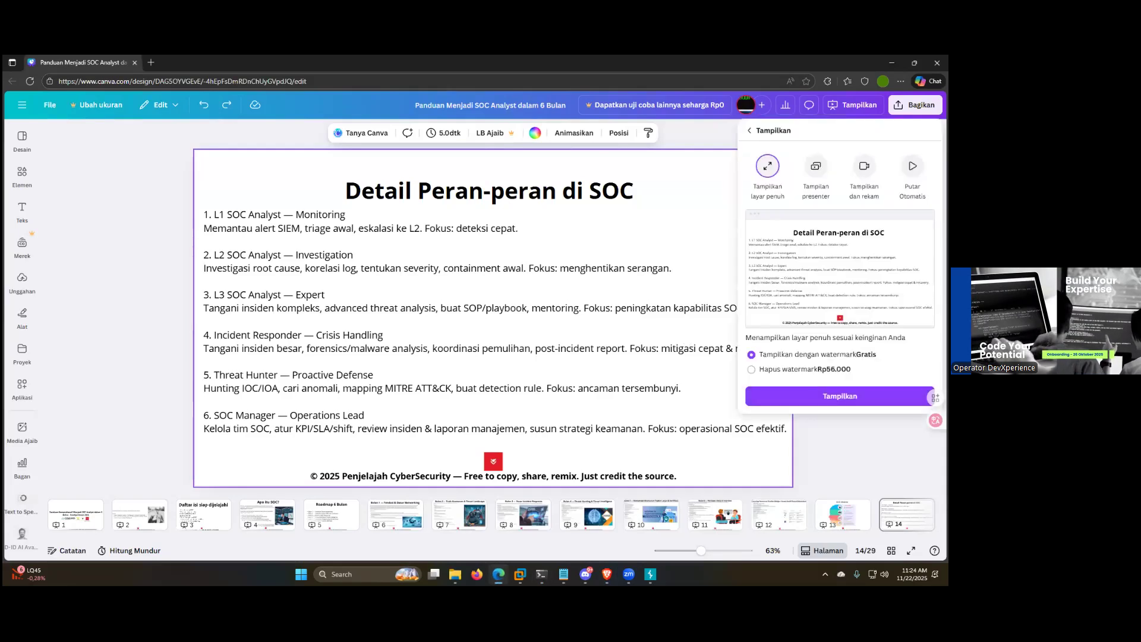
click(820, 397)
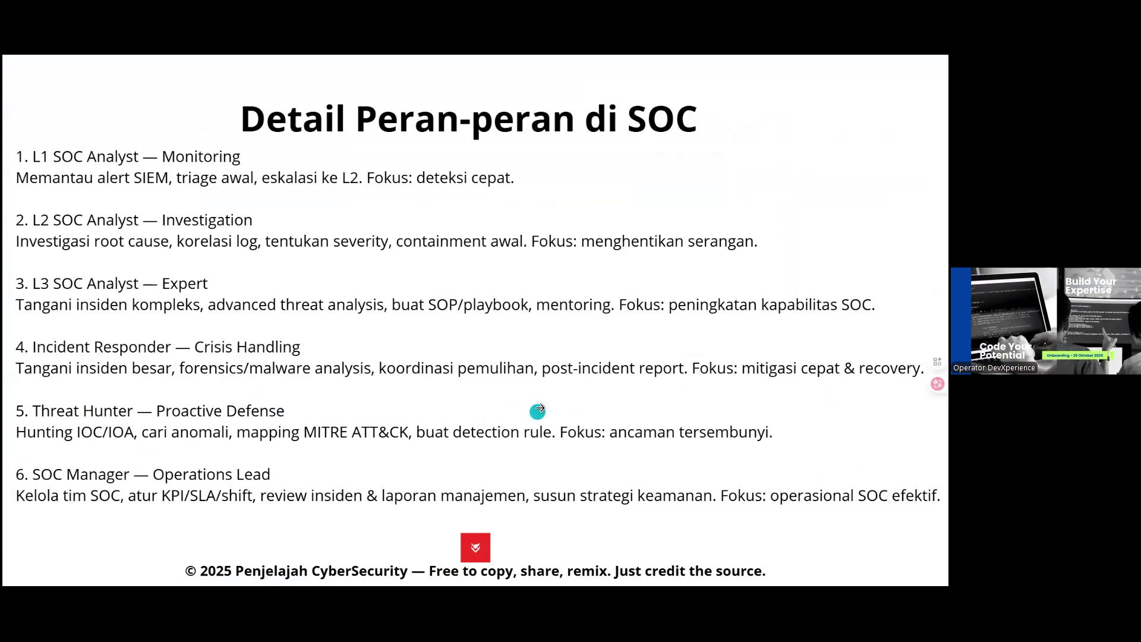
key(Escape)
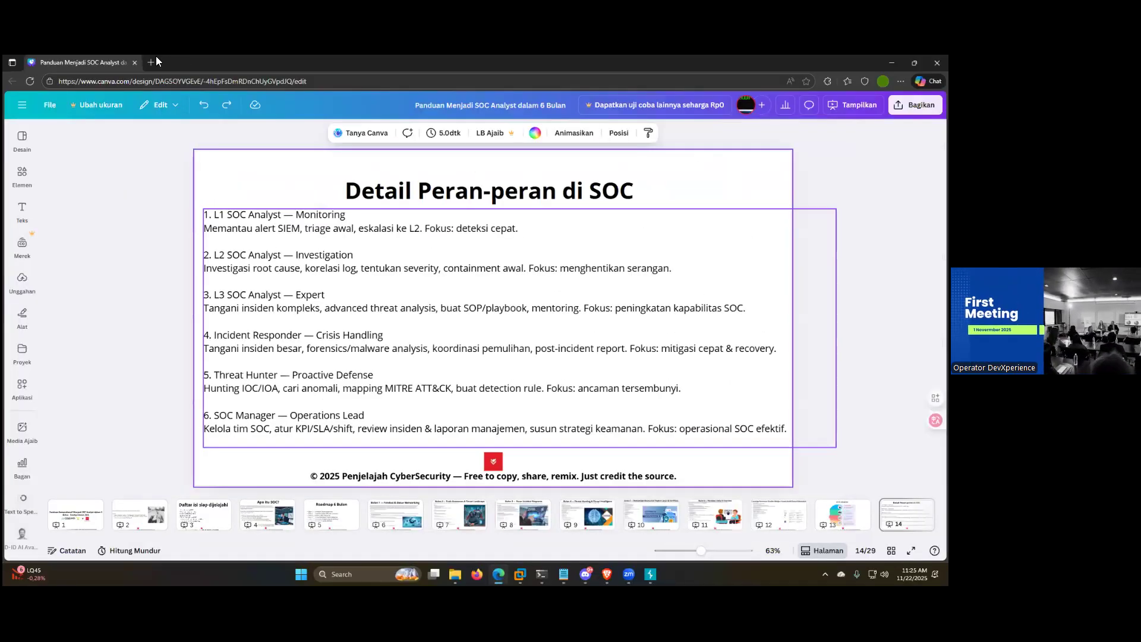
Step: Open the MITRE ATT&CK website, attack.mitre.org, in a new browser tab
click(156, 59)
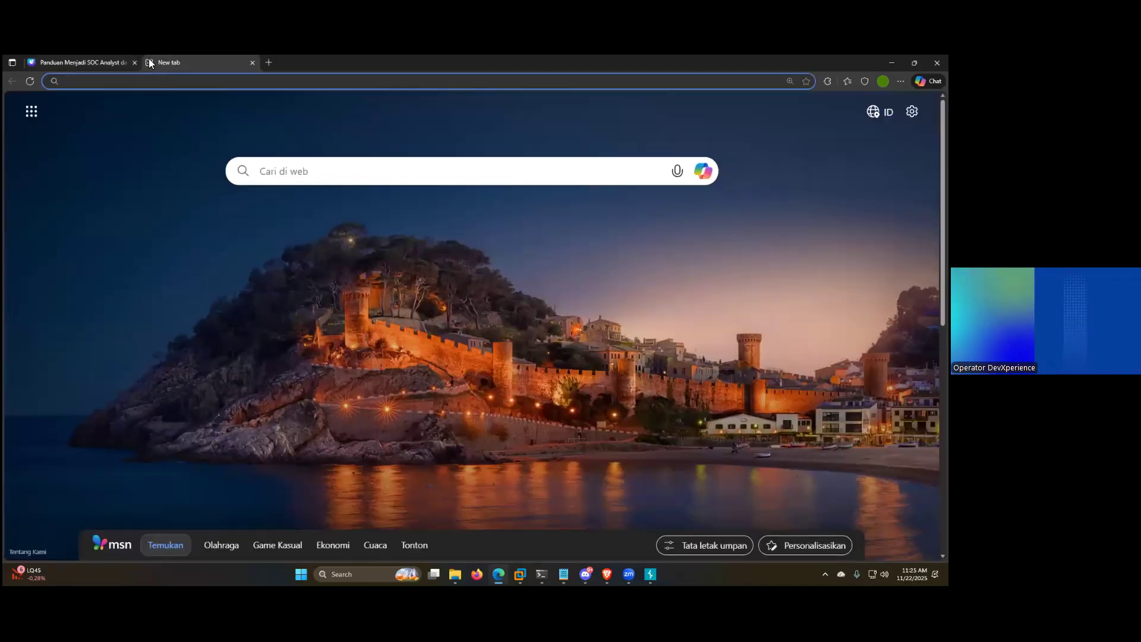
text(mit)
click(463, 104)
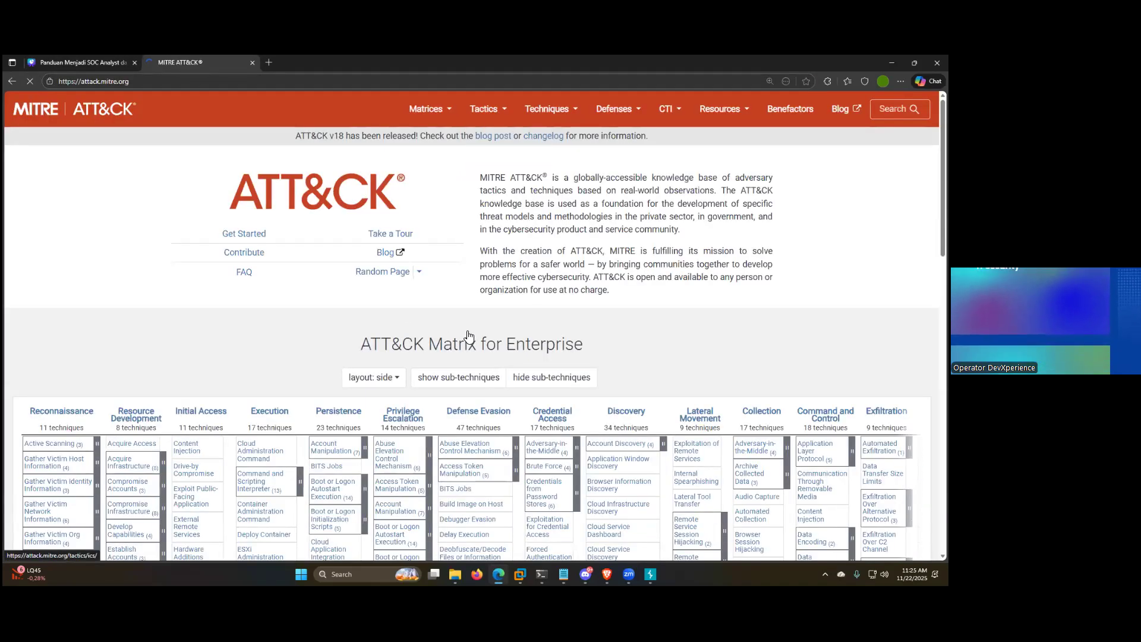
Step: Look through the tactics and techniques listed in the ATT&CK Matrix for Enterprise
scroll(468, 330, down, 5)
scroll(480, 325, down, 5)
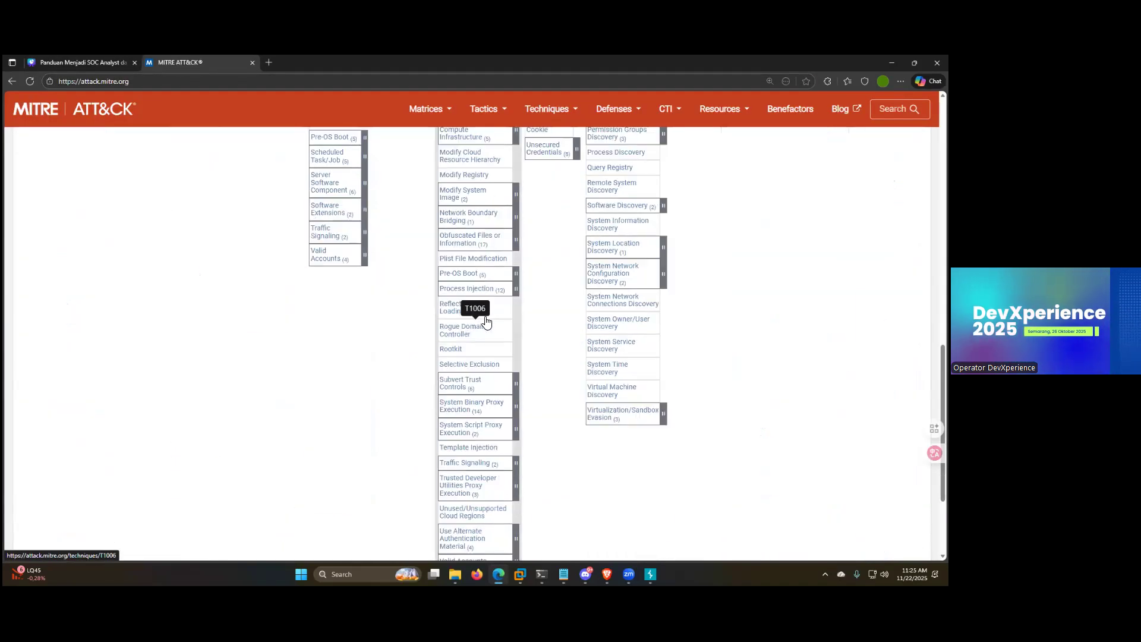
scroll(475, 314, up, 10)
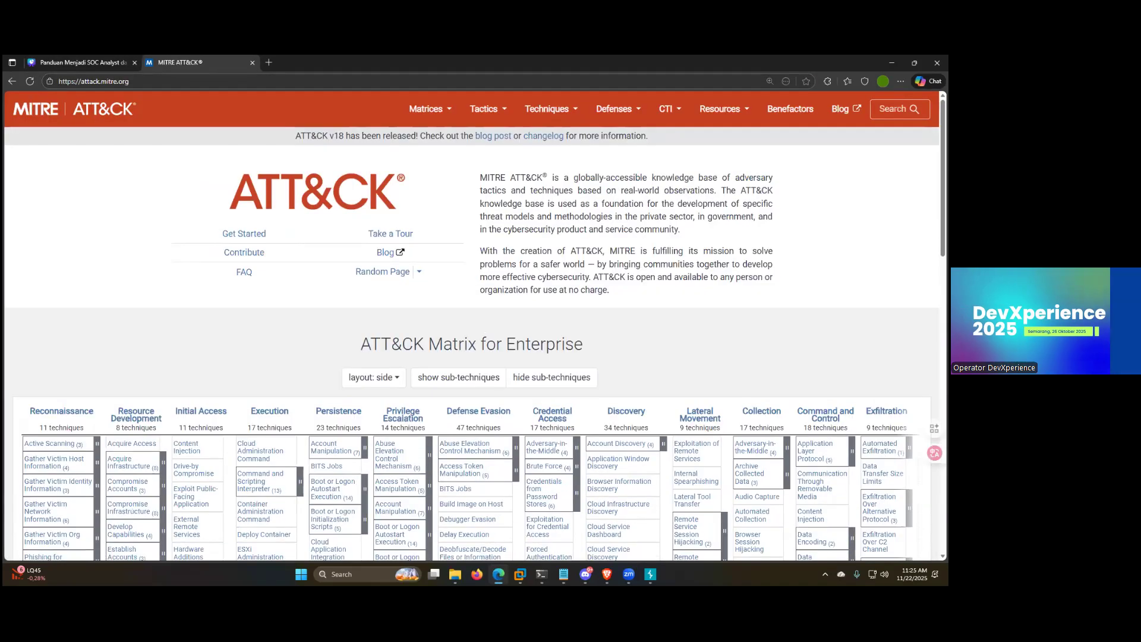
scroll(197, 285, down, 4)
scroll(72, 178, down, 7)
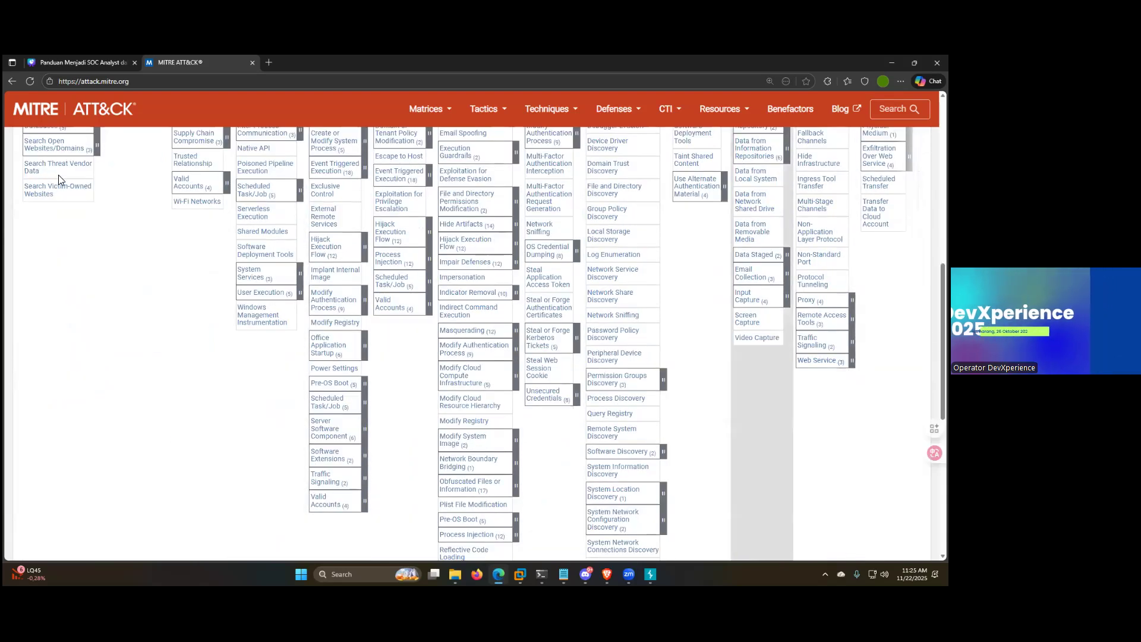
scroll(300, 250, up, 5)
scroll(590, 261, up, 6)
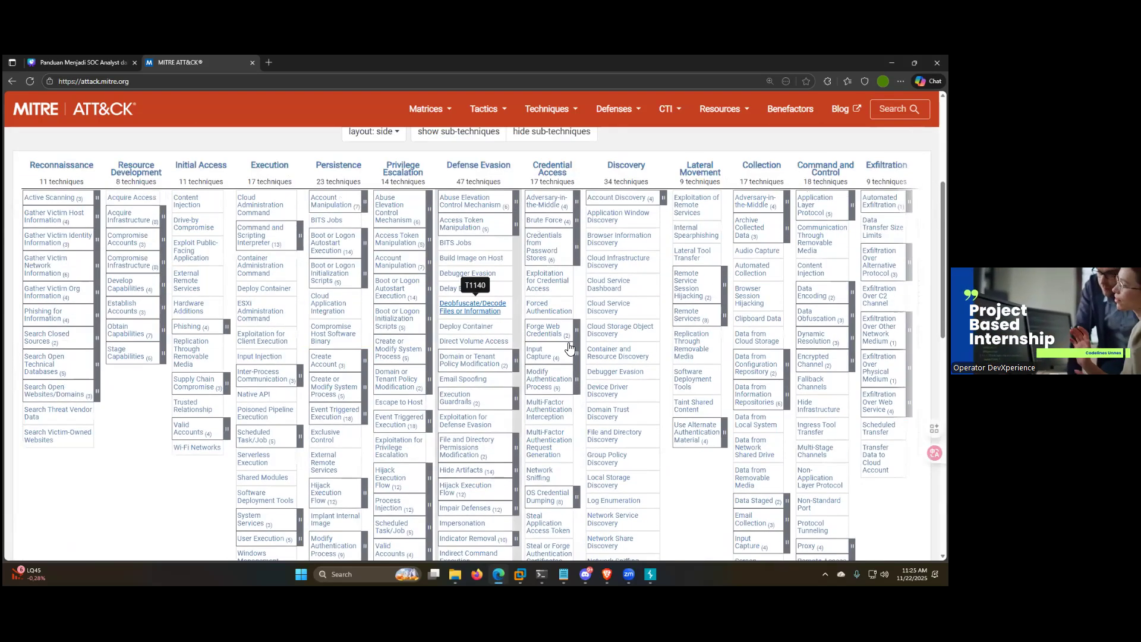
scroll(469, 262, down, 8)
scroll(350, 330, up, 10)
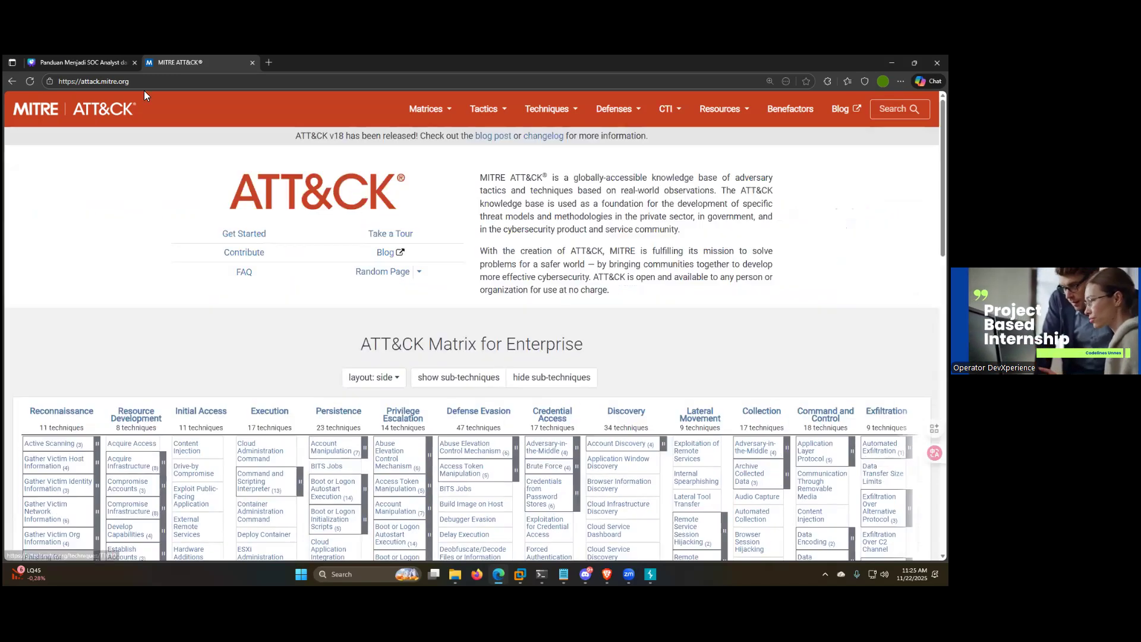
scroll(351, 330, down, 6)
scroll(253, 291, down, 6)
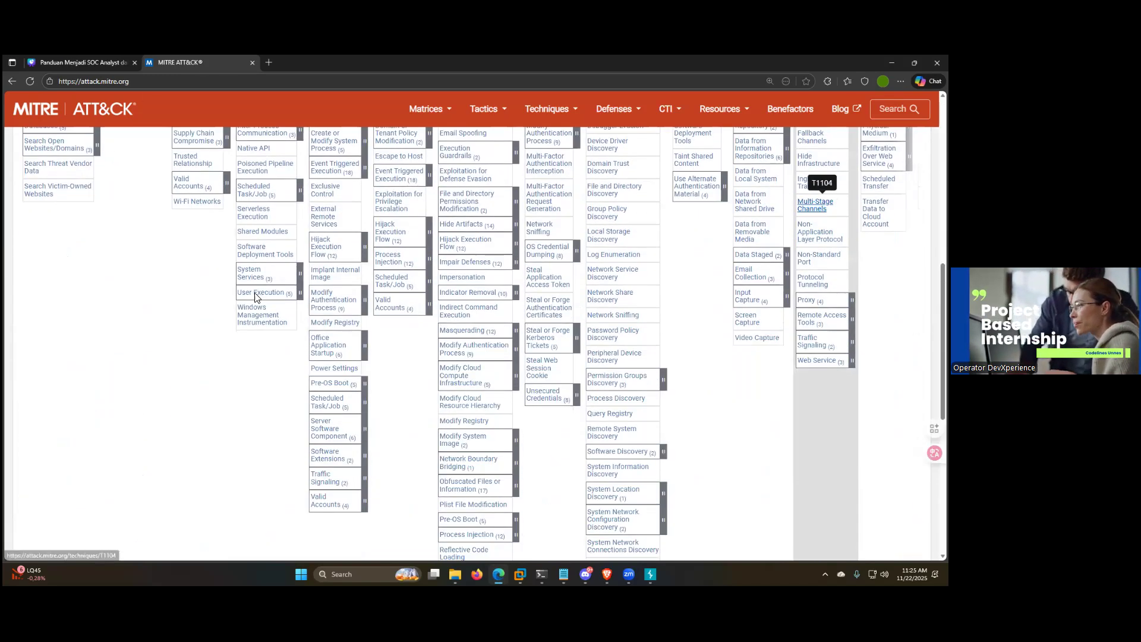
scroll(333, 357, up, 6)
Step: Return to the SOC roles slide and go over the Threat Hunter and SOC Manager descriptions in its text box
click(81, 62)
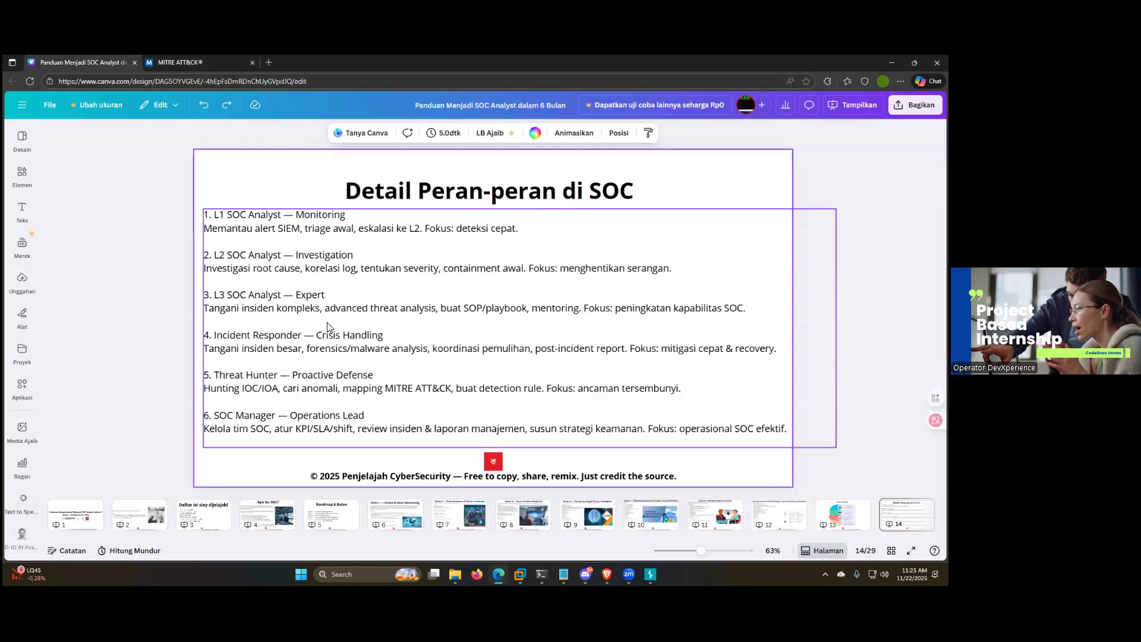
key(ctrl+Tab)
key(ctrl+Tab)
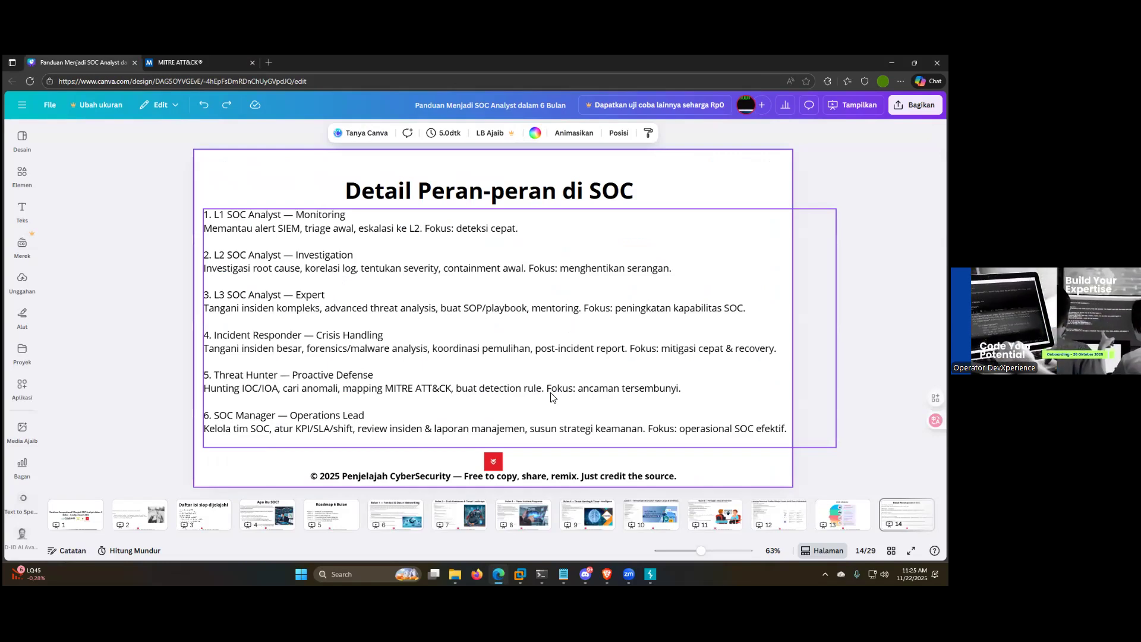
click(232, 382)
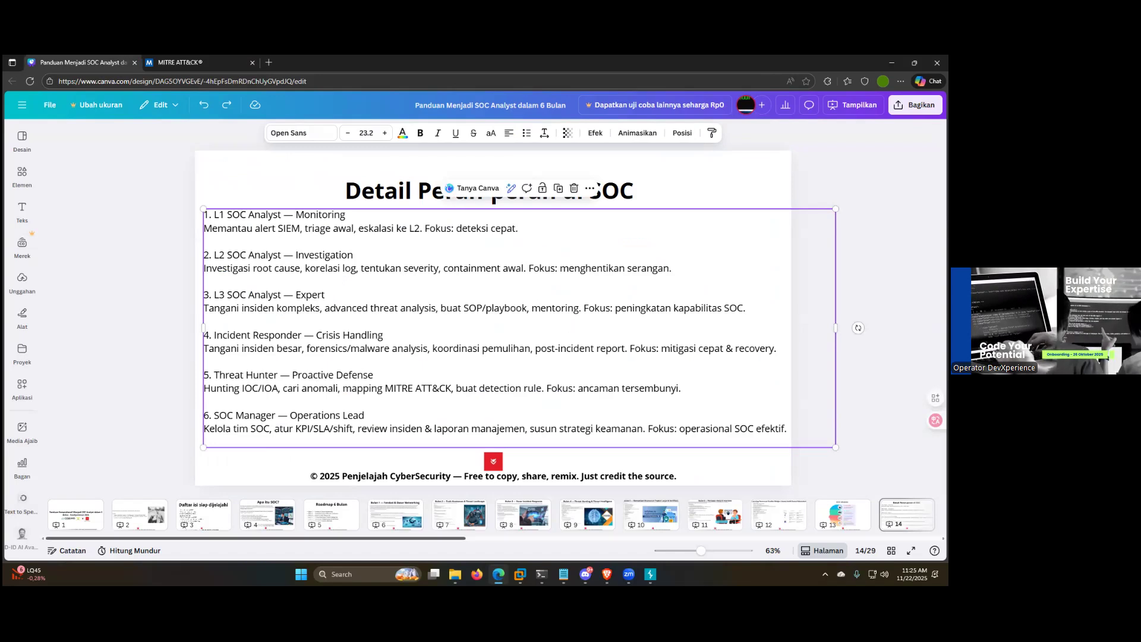
click(647, 379)
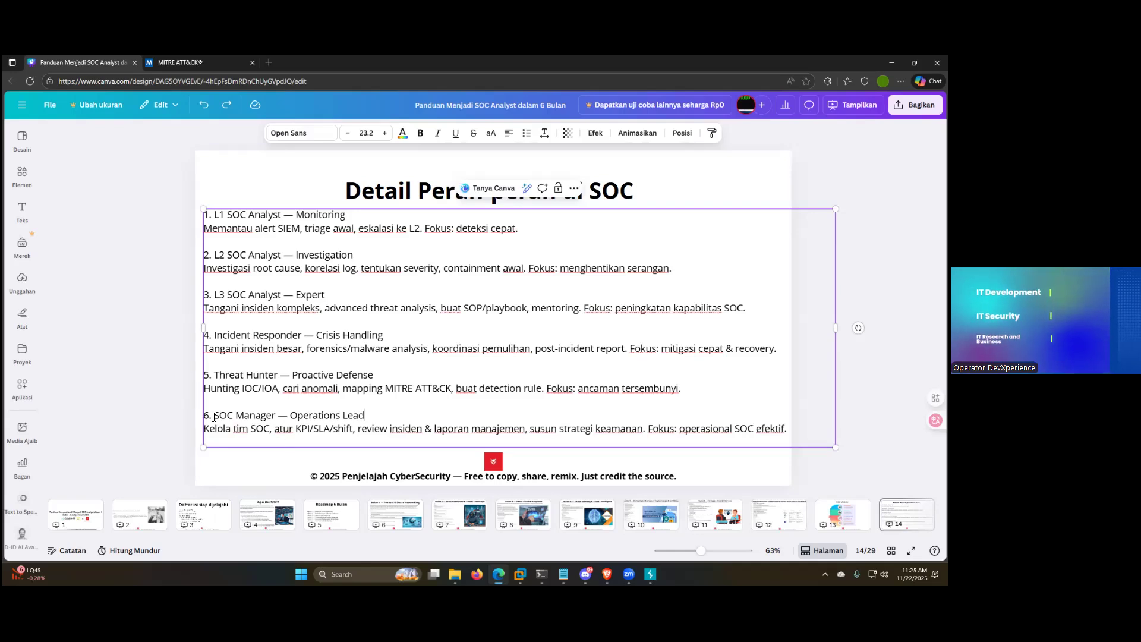
click(379, 429)
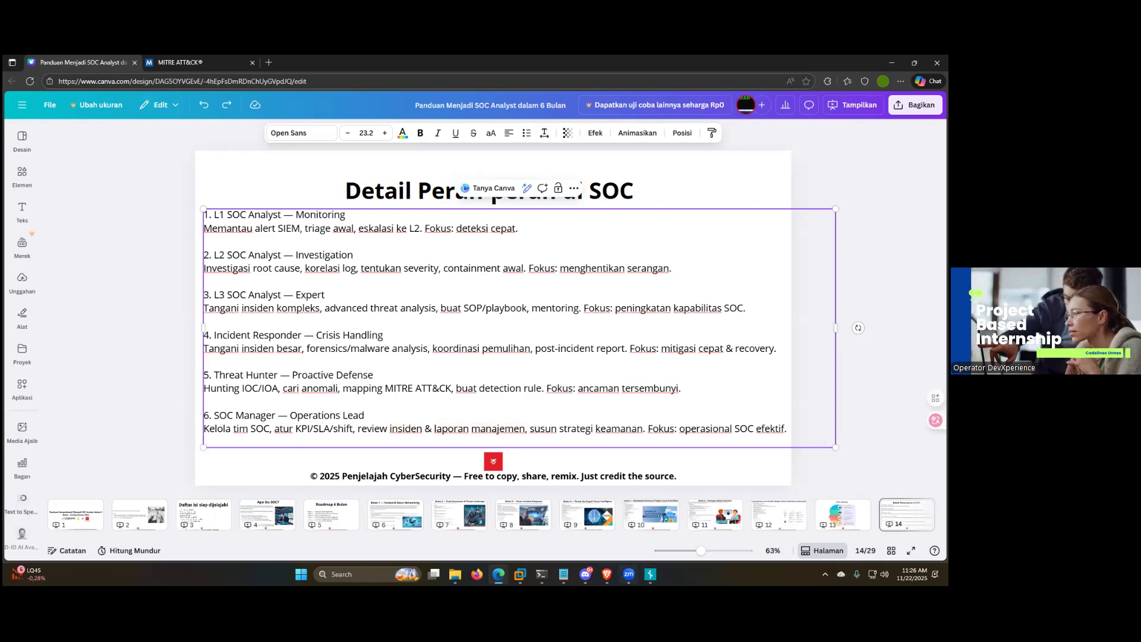
Step: Switch to Wazuh in the Brave browser, open the Penjelajah CyberSecurity dashboard and look over its charts
click(606, 575)
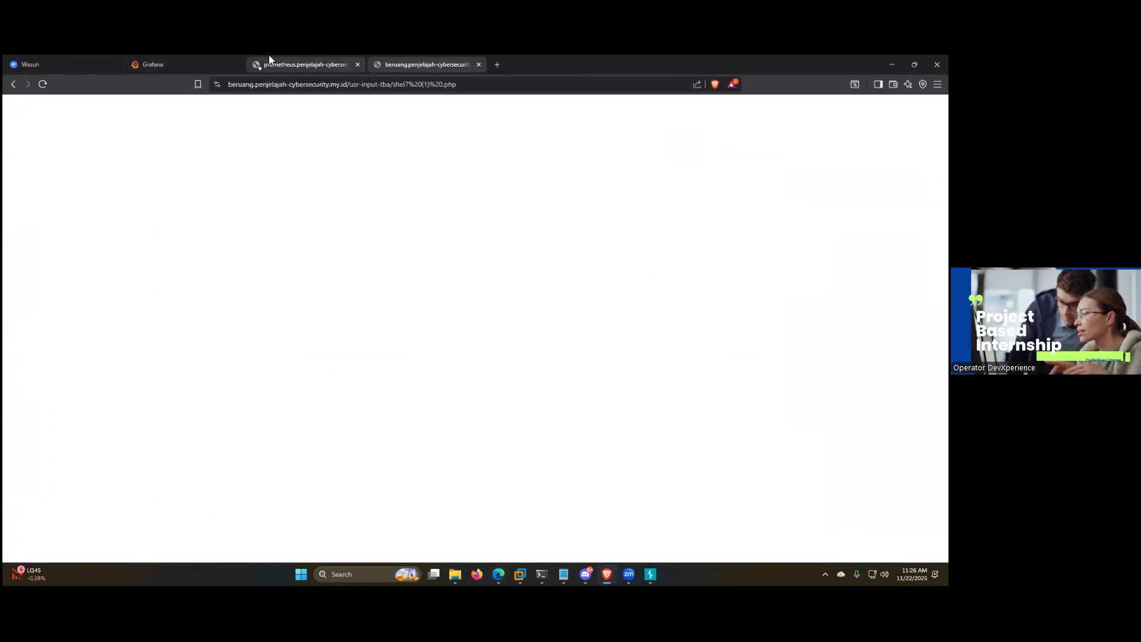
click(85, 62)
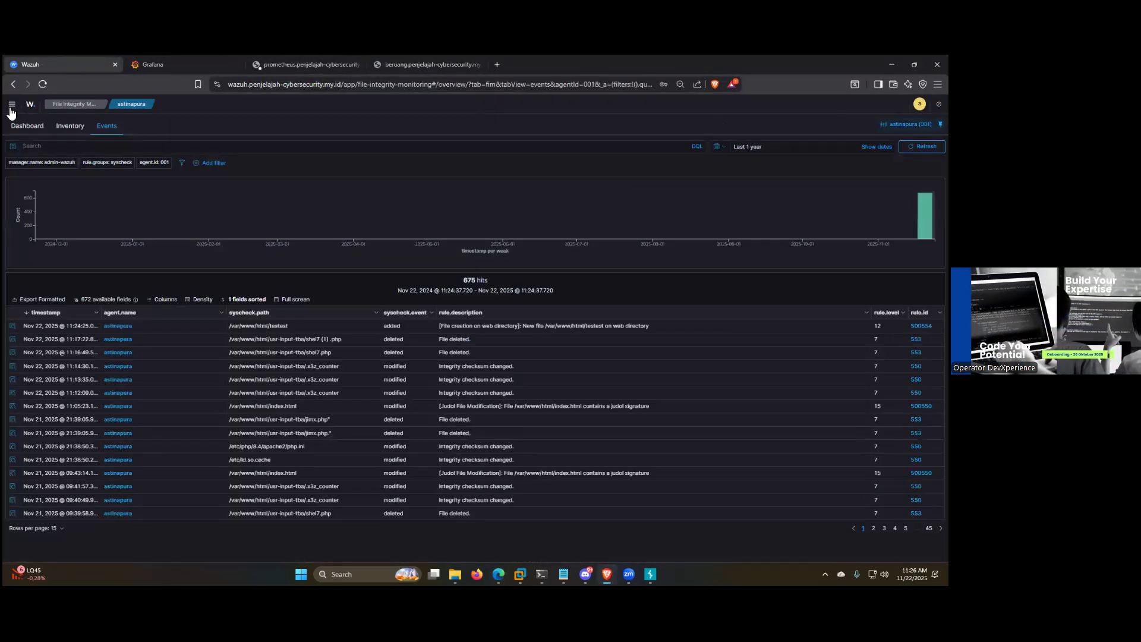
click(12, 107)
click(24, 215)
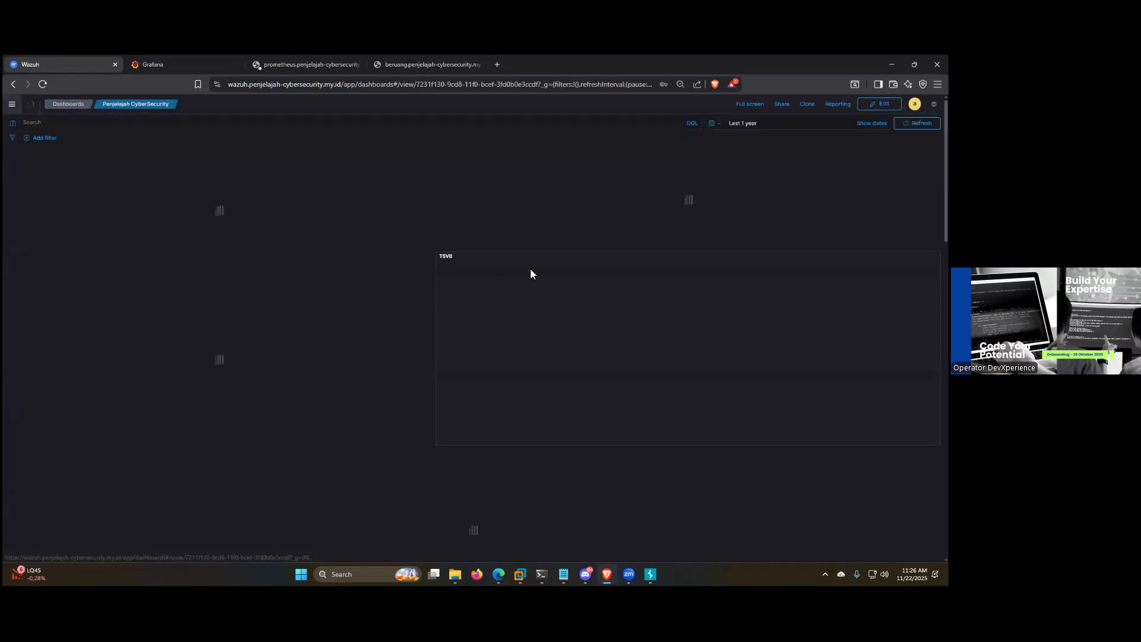
scroll(697, 343, down, 1)
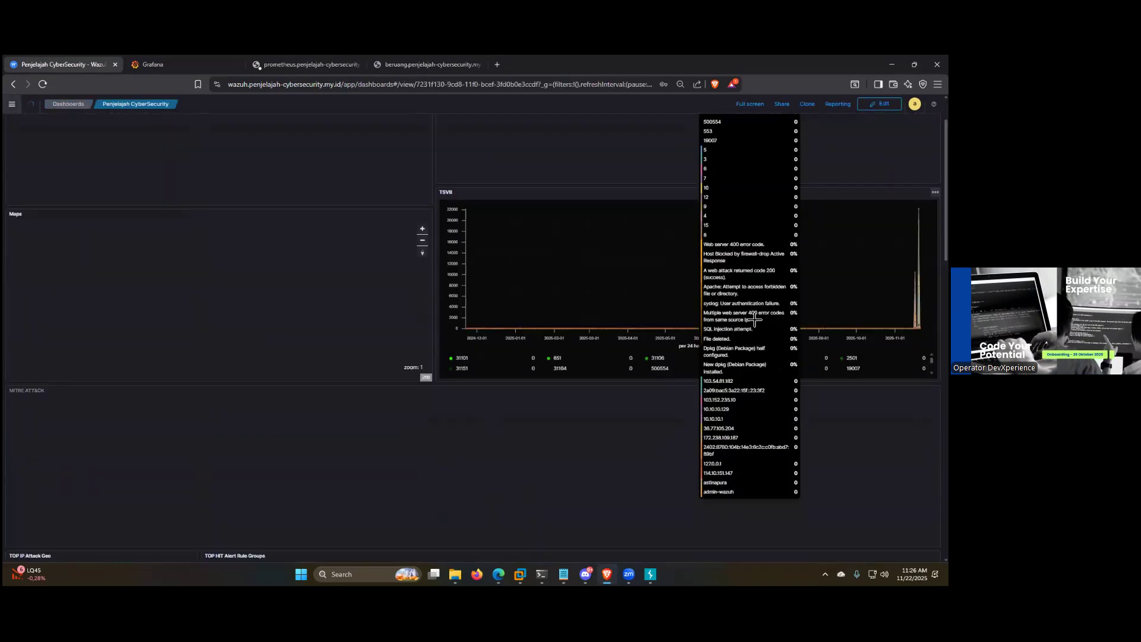
scroll(507, 387, down, 4)
scroll(523, 381, down, 9)
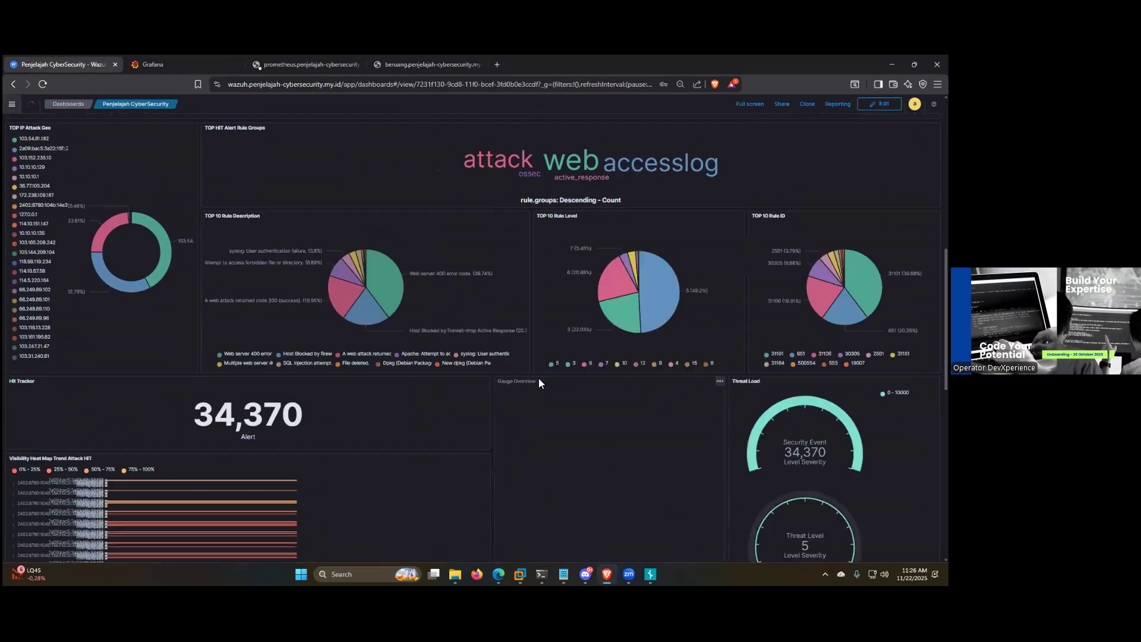
scroll(713, 238, up, 14)
Step: Check the start setting of the dashboard's time range and highlight the Hit Tracker alert count
click(771, 129)
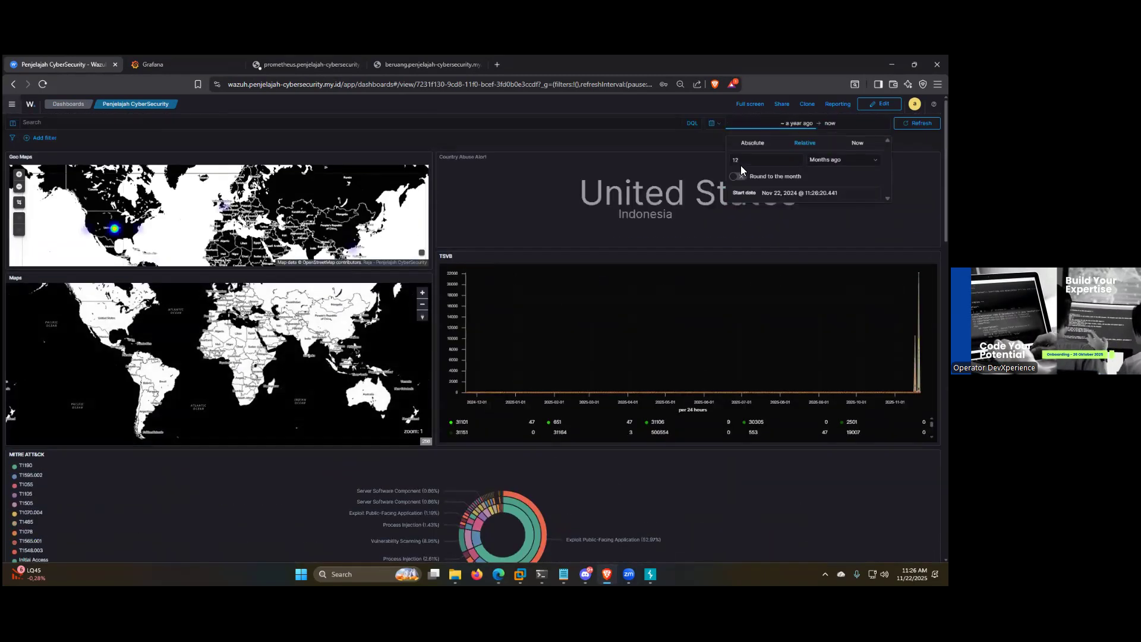
scroll(277, 370, down, 10)
scroll(275, 374, down, 4)
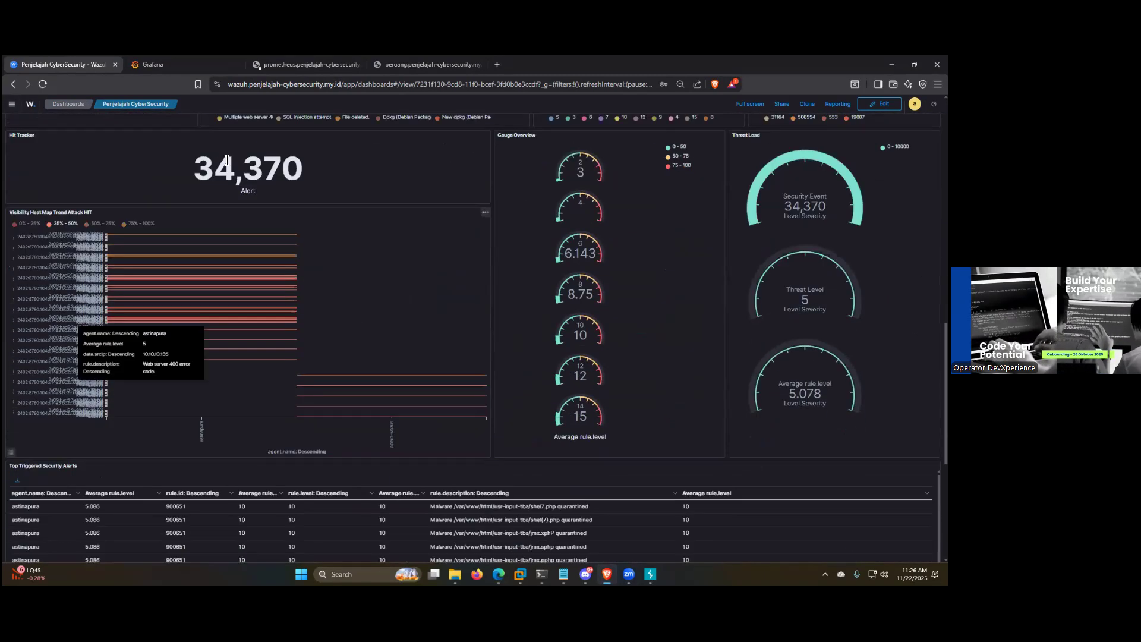
drag(310, 170, 191, 170)
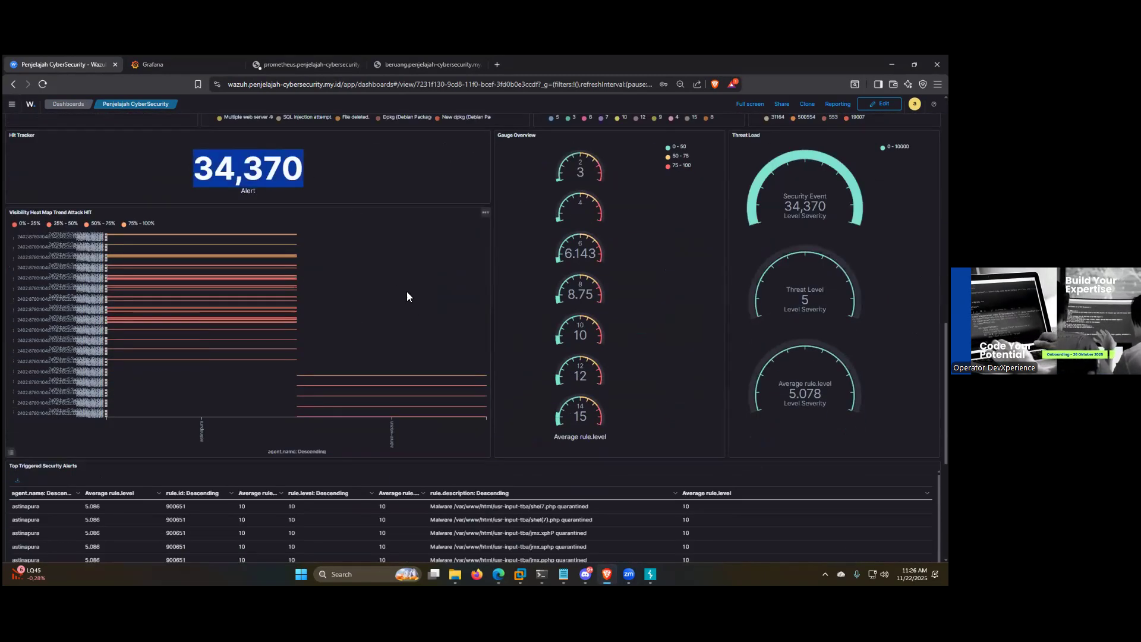
Step: Examine the dashboard's Top Triggered Security Alerts, its Alert event list and the MITRE ATTACK chart
scroll(424, 321, down, 5)
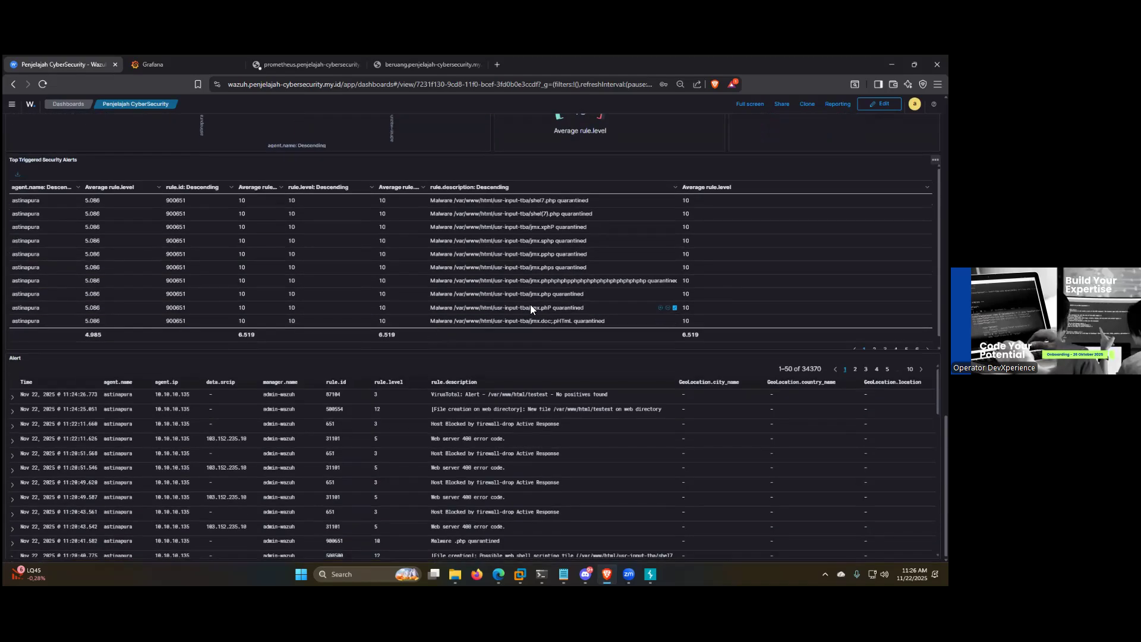
scroll(530, 306, up, 8)
scroll(517, 320, down, 3)
drag(372, 365, 160, 361)
click(534, 356)
scroll(387, 377, up, 8)
scroll(459, 382, down, 3)
scroll(459, 381, up, 4)
scroll(459, 380, down, 4)
mouse_move(525, 268)
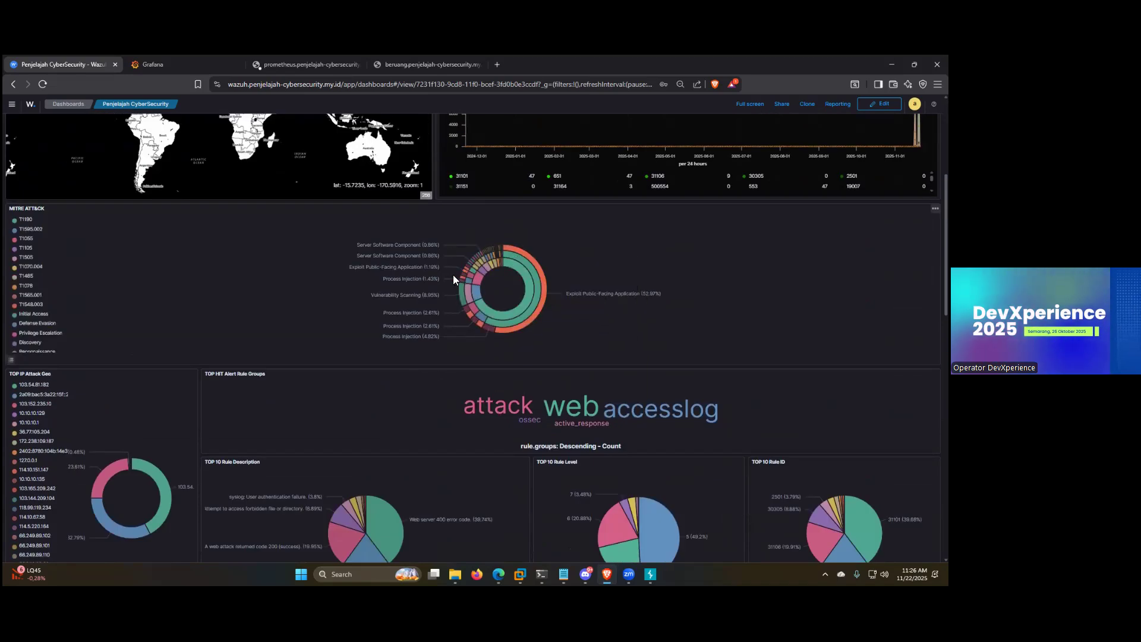
scroll(411, 302, down, 4)
scroll(368, 335, up, 10)
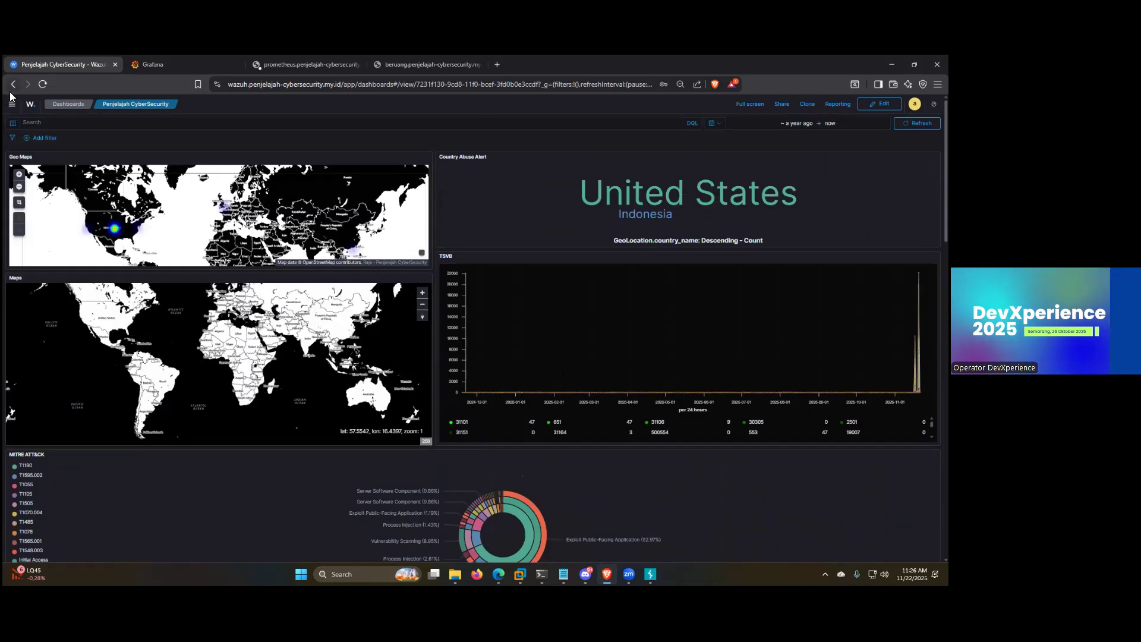
Step: Look through Wazuh's available sections and open Discover for the wazuh-alerts-* events
click(13, 107)
click(332, 338)
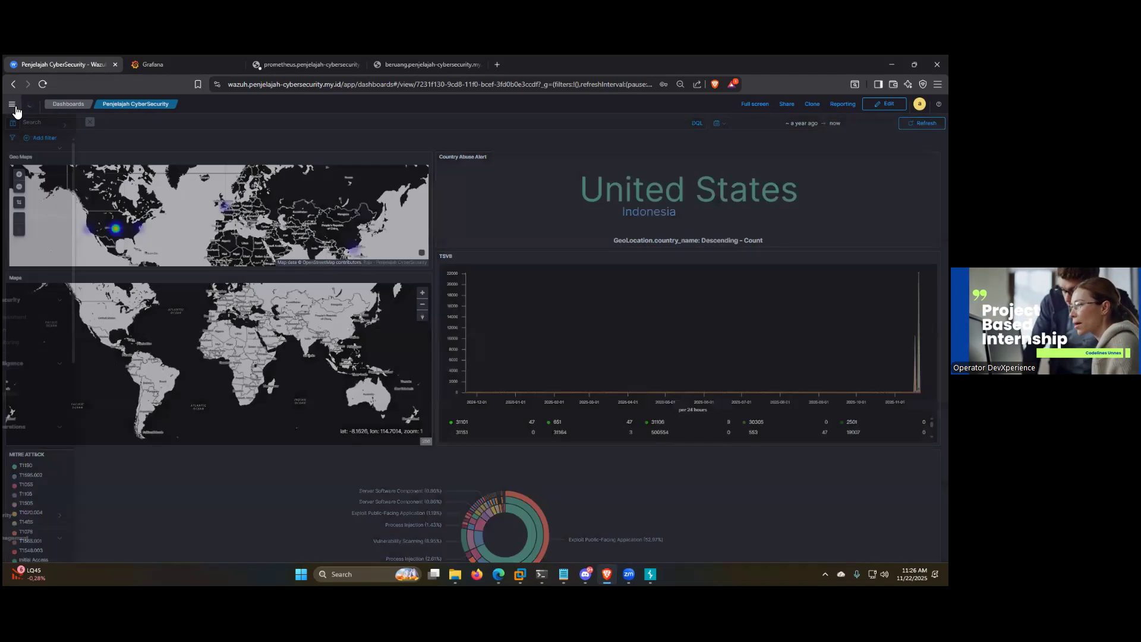
click(13, 106)
scroll(42, 316, down, 5)
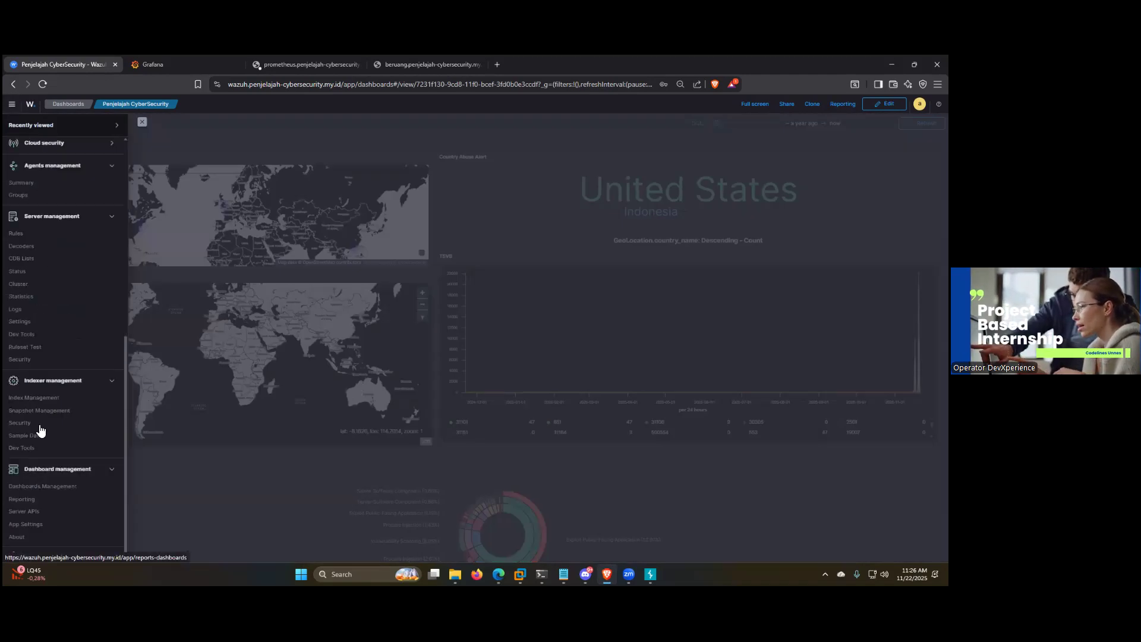
scroll(33, 297, up, 6)
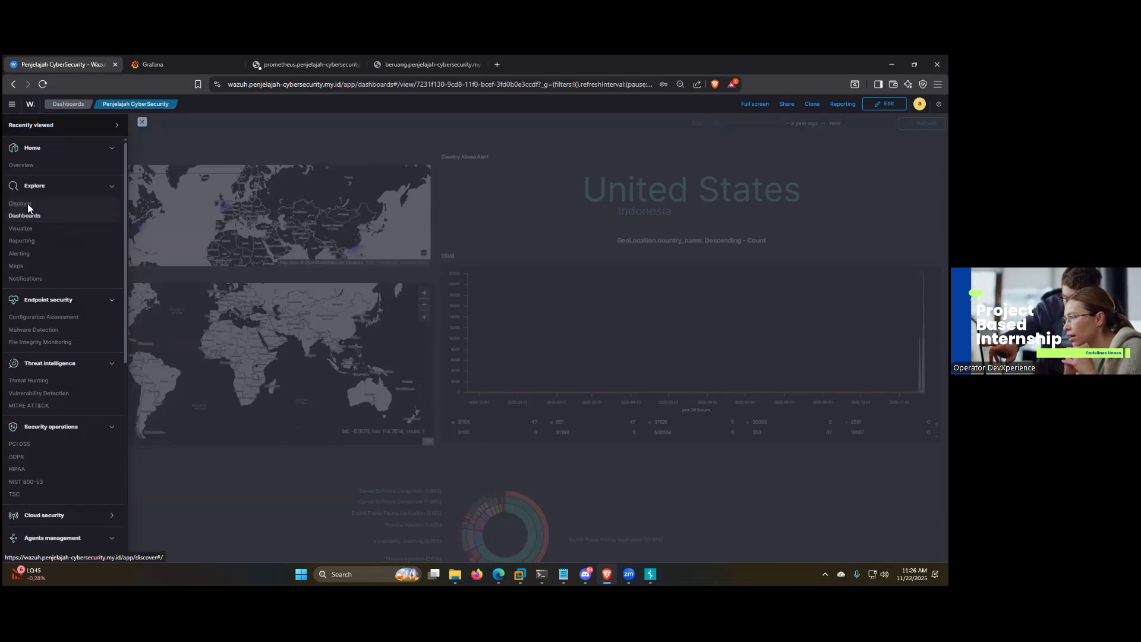
click(27, 203)
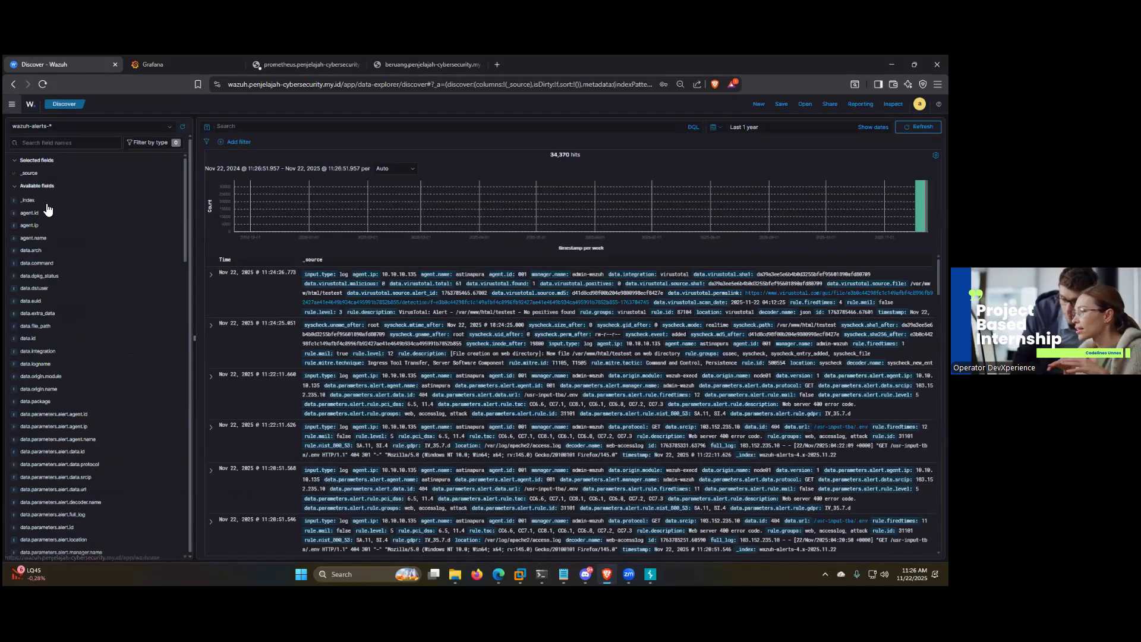
Step: Return to the Wazuh Overview, check the active agents, and open the Configuration Assessment
click(12, 104)
click(33, 166)
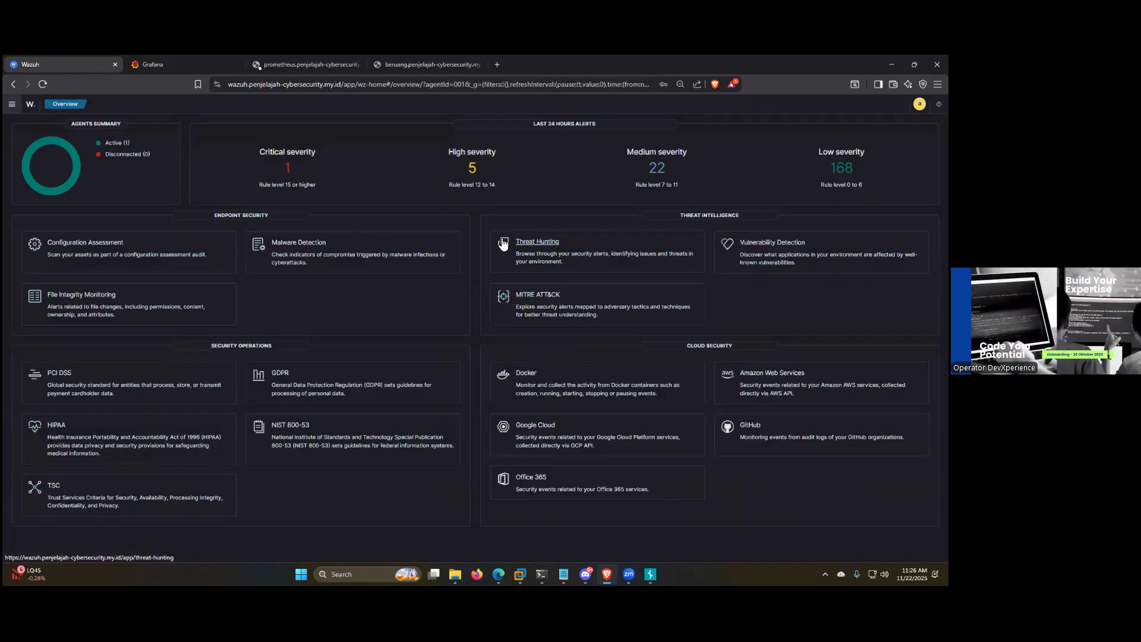
click(113, 142)
click(12, 84)
click(99, 242)
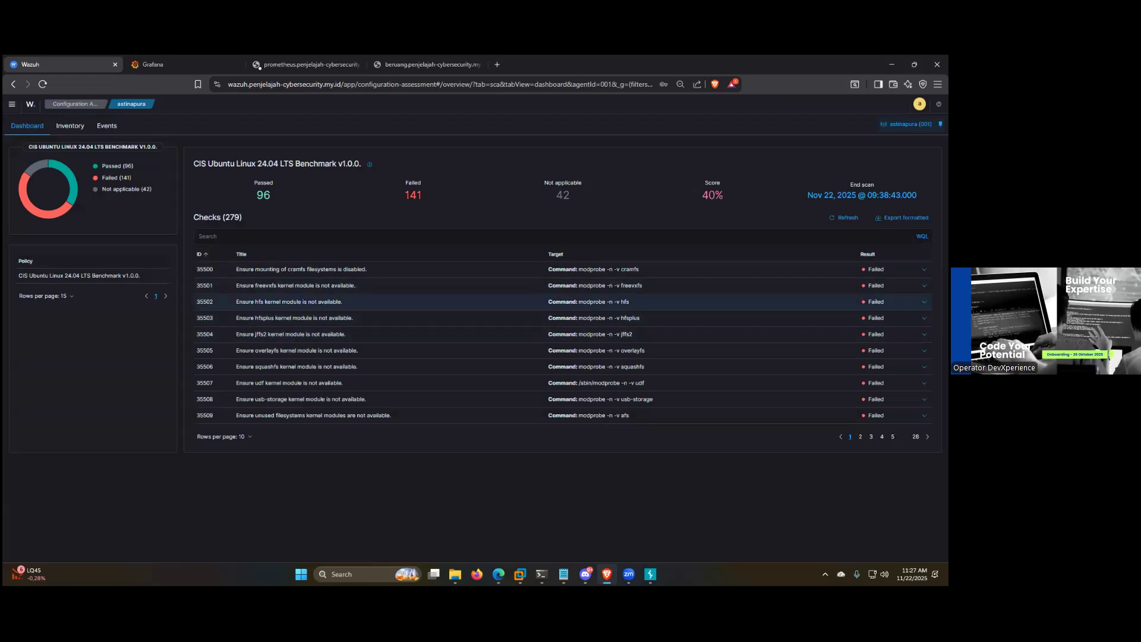
Step: Expand and collapse the details of the hfs kernel module check in the CIS Ubuntu Linux 24.04 benchmark
click(357, 302)
click(357, 302)
click(356, 302)
click(356, 302)
Step: Go to page 28 of the benchmark checks, view the details of the /etc/security/opasswd permissions check and collapse them
click(915, 437)
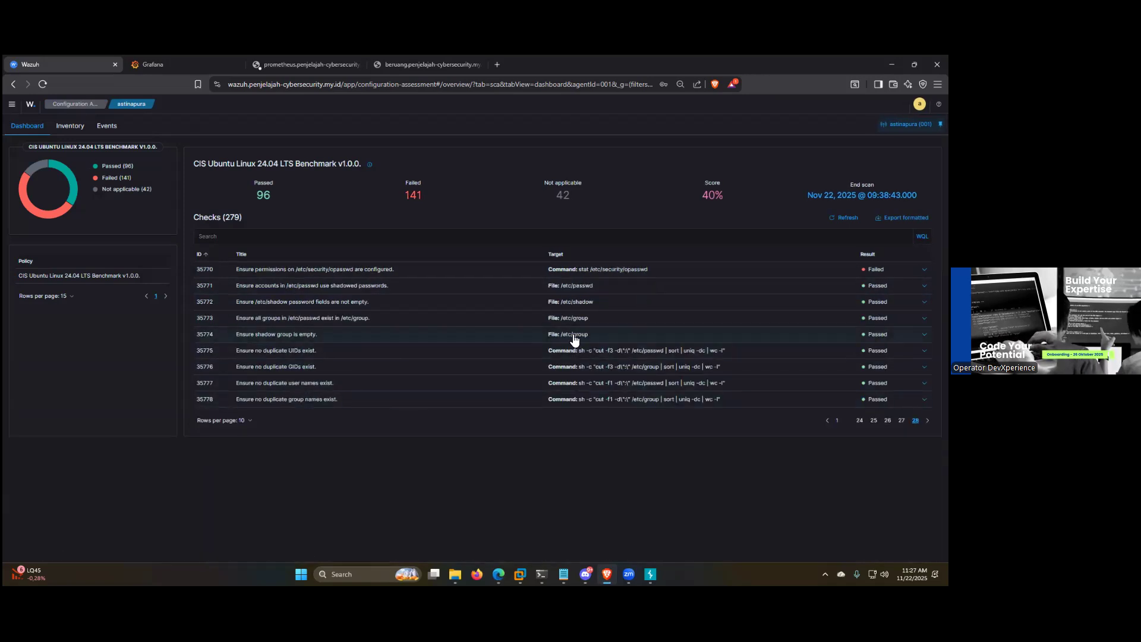
click(668, 277)
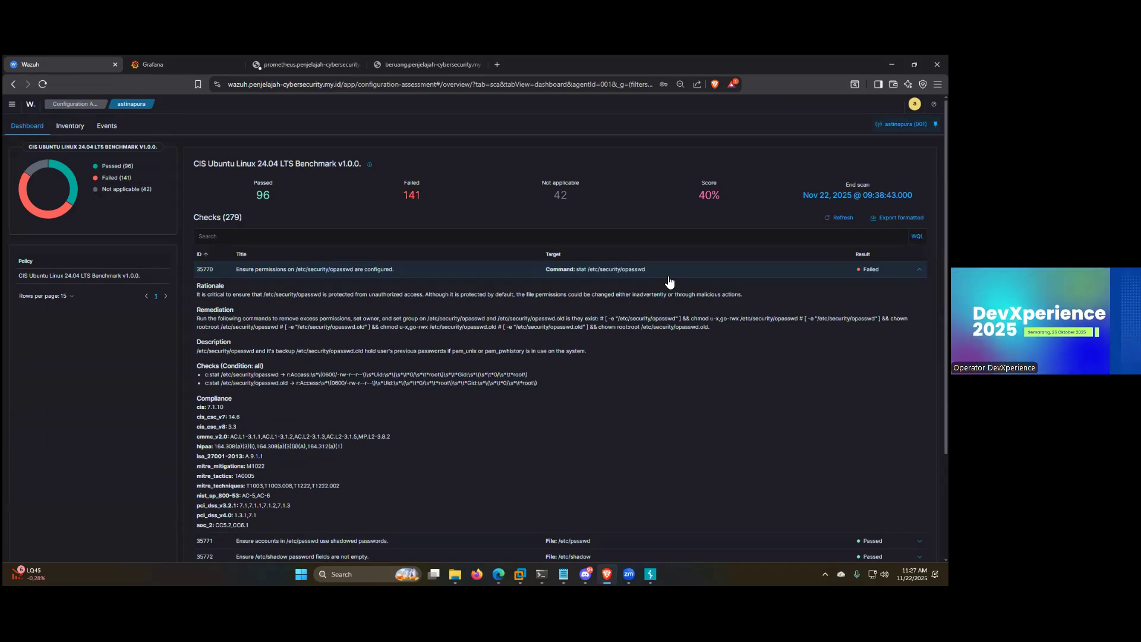
click(291, 271)
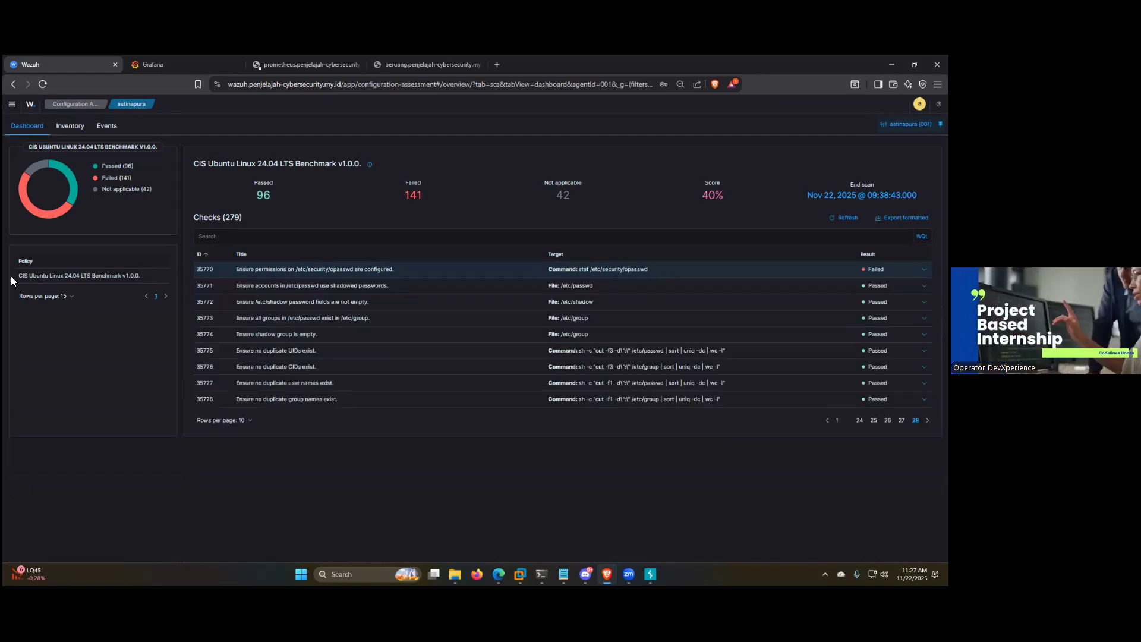
Step: Search the web for "cis framework", view The 18 CIS Critical Security Controls page, return to the results and close the tab
click(499, 60)
text(CIS F)
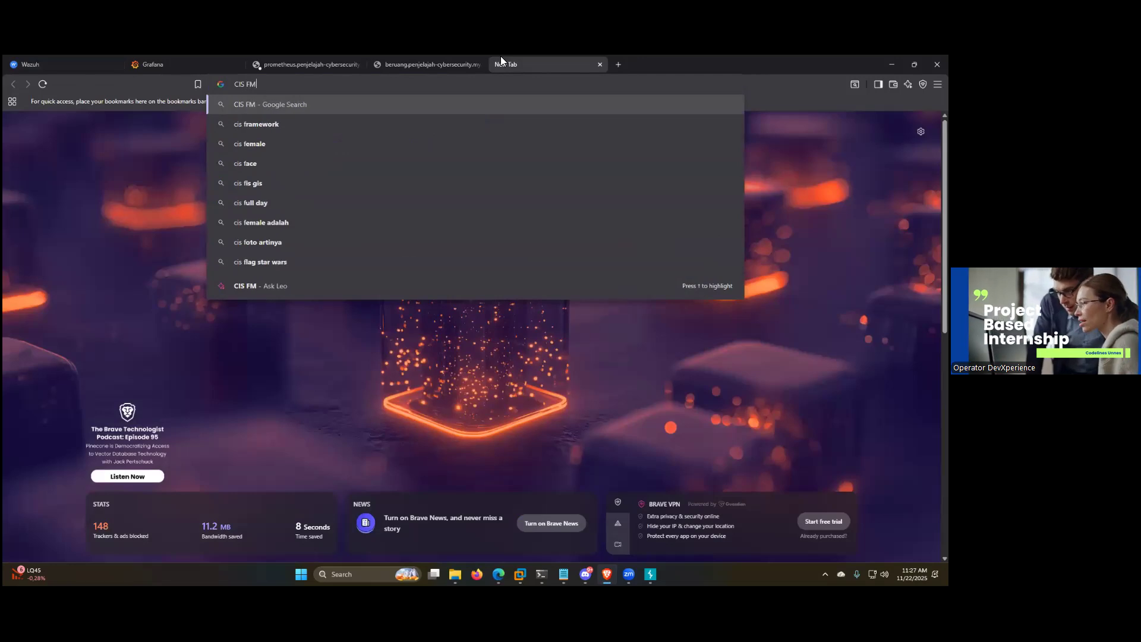
key(Down)
key(Return)
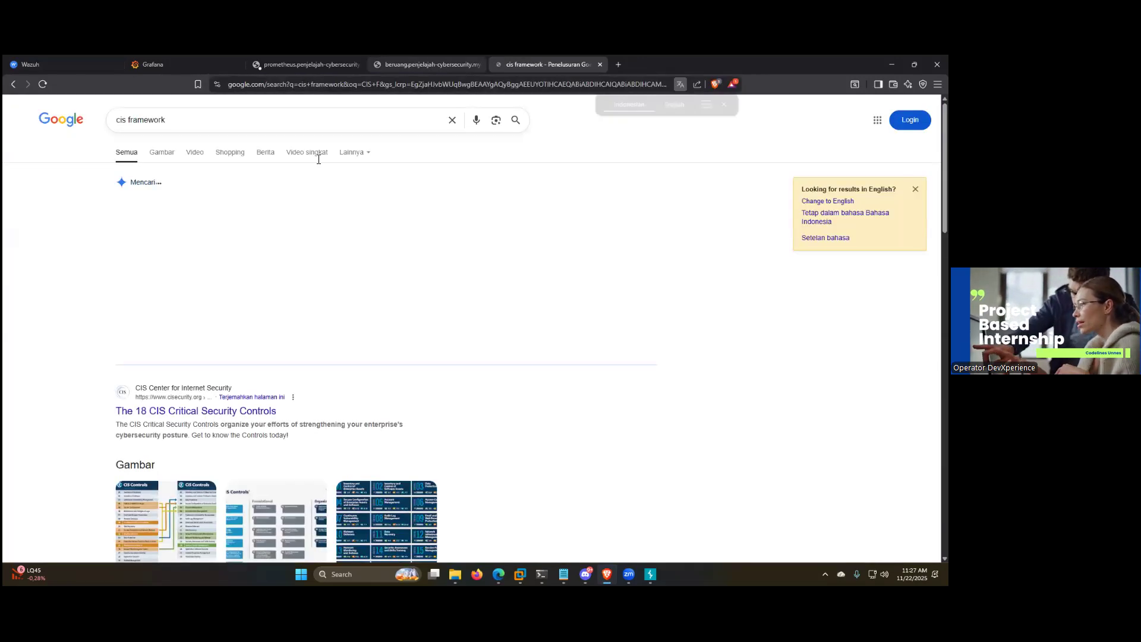
click(167, 411)
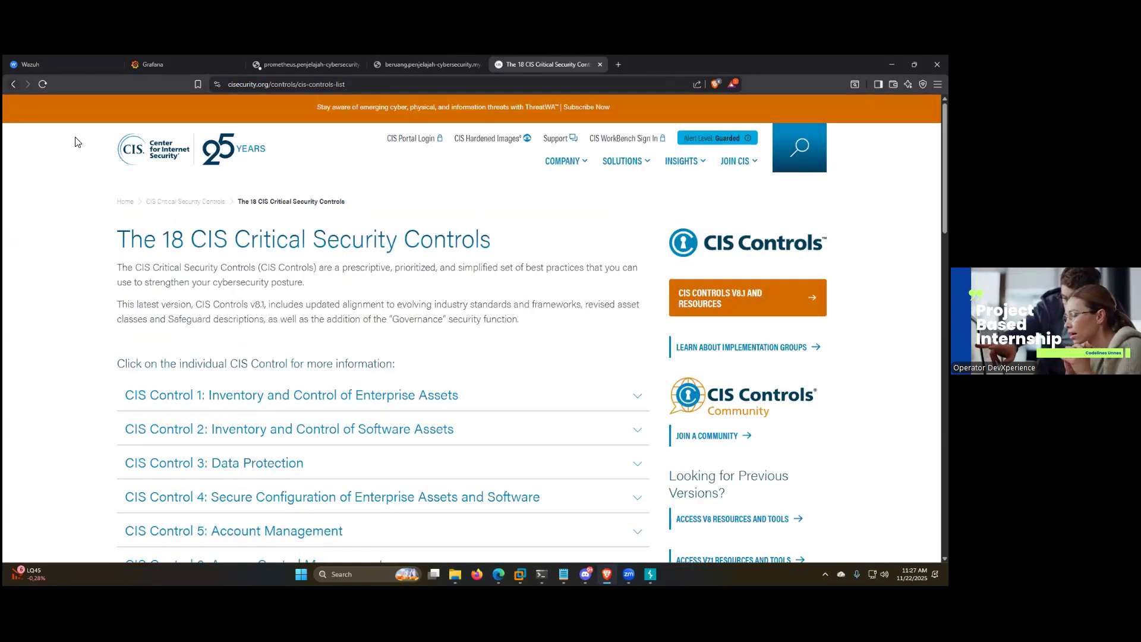
key(alt+Left)
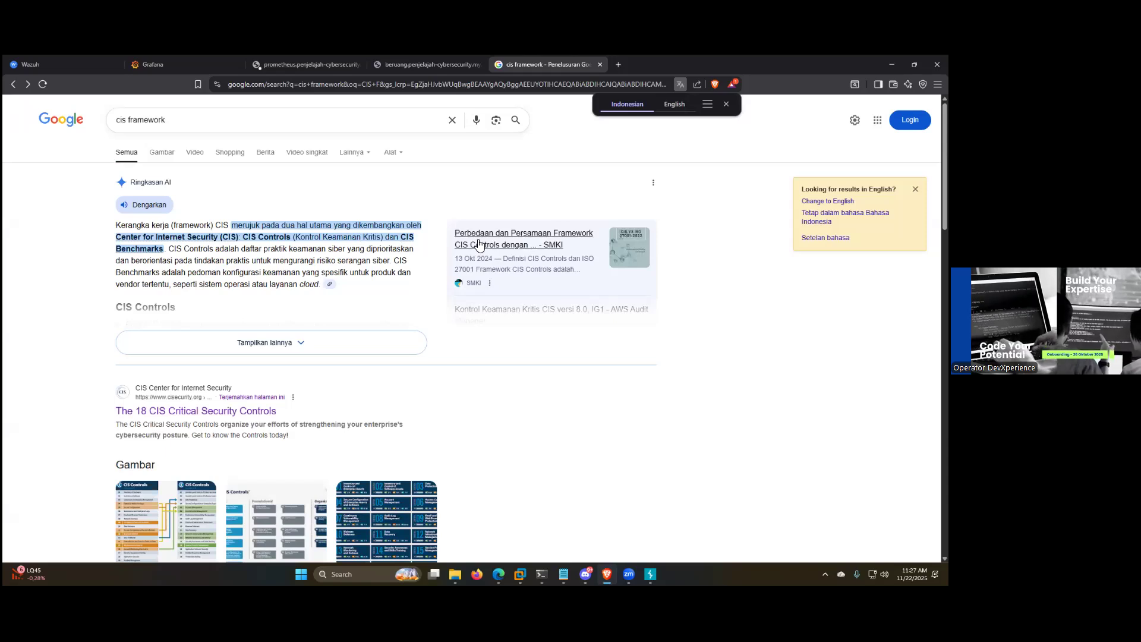
click(599, 64)
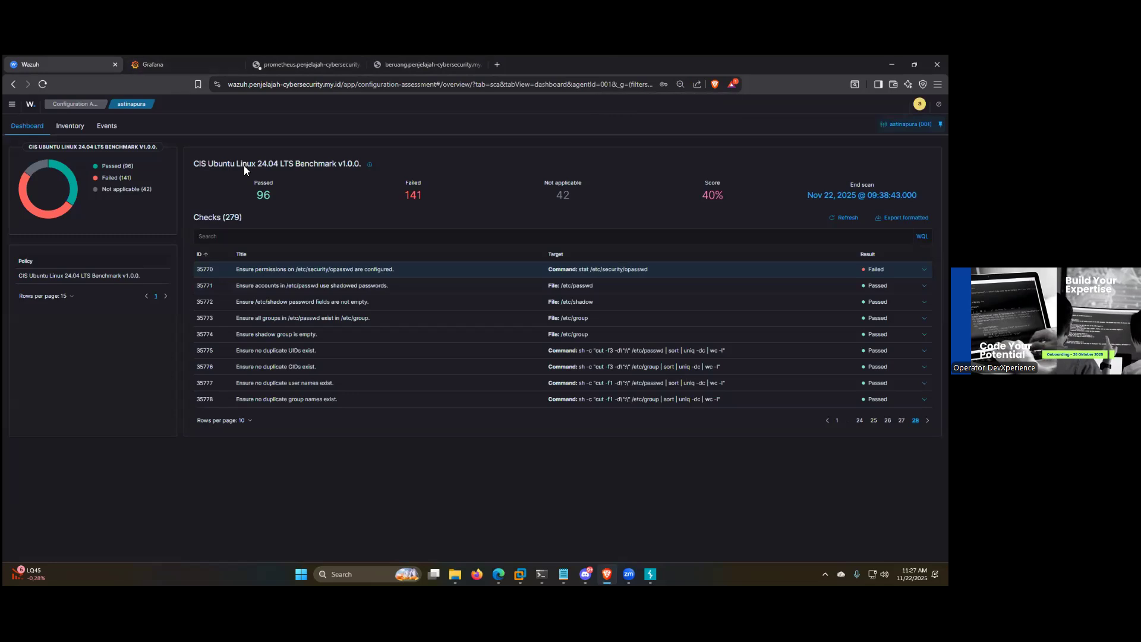
Step: Open the active agent astinapura from the Wazuh Overview, look over its Configuration page and return to the agent summary
click(37, 110)
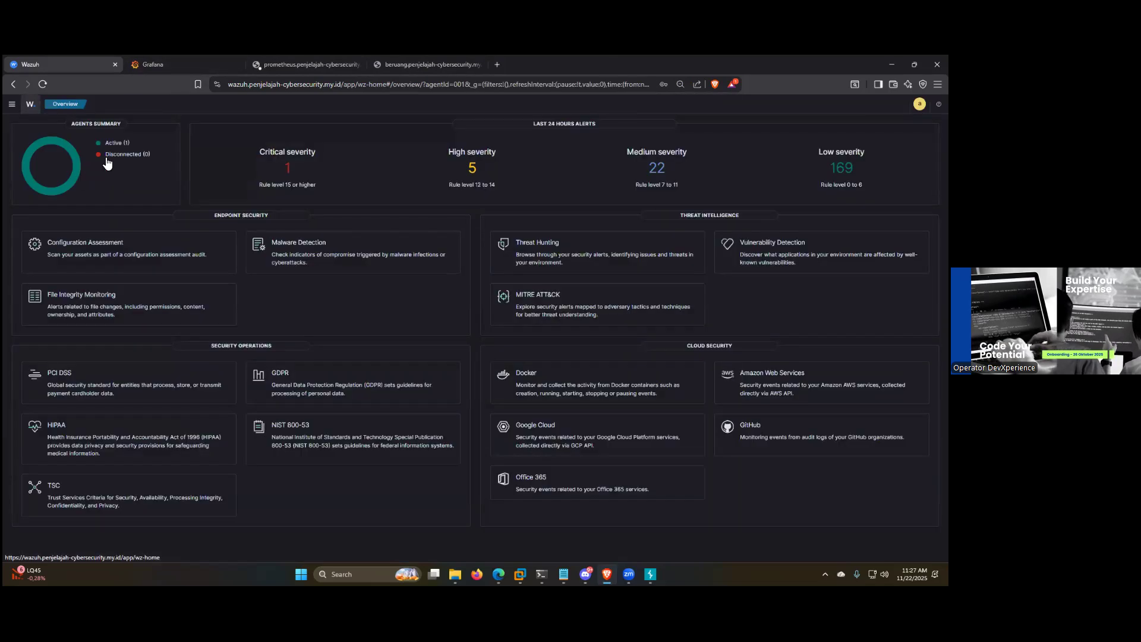
click(113, 141)
click(168, 280)
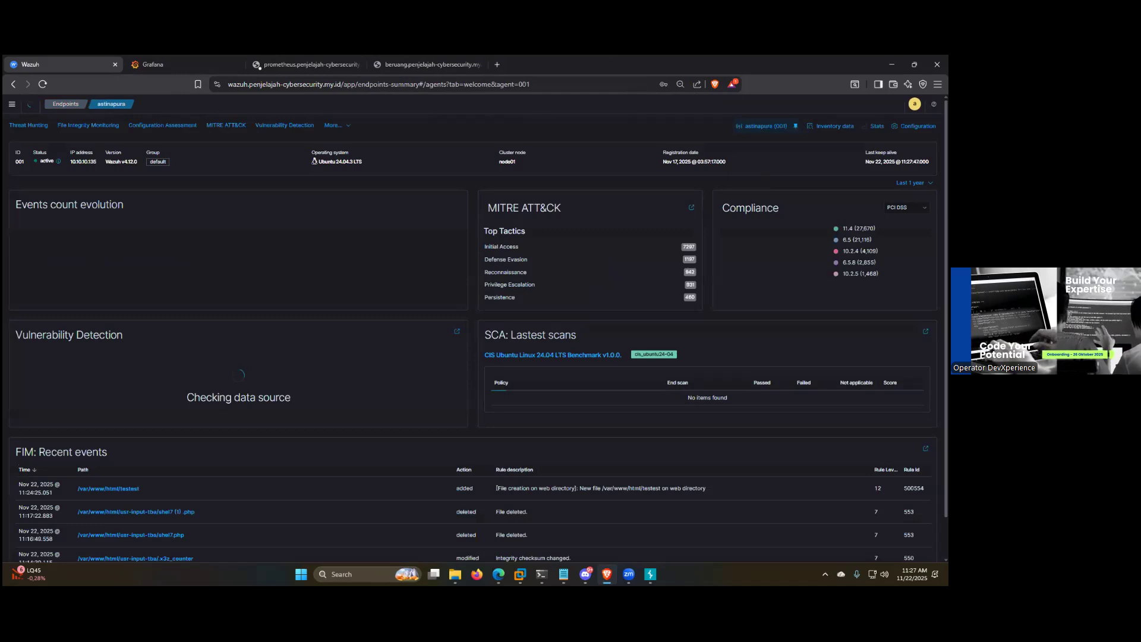
click(915, 126)
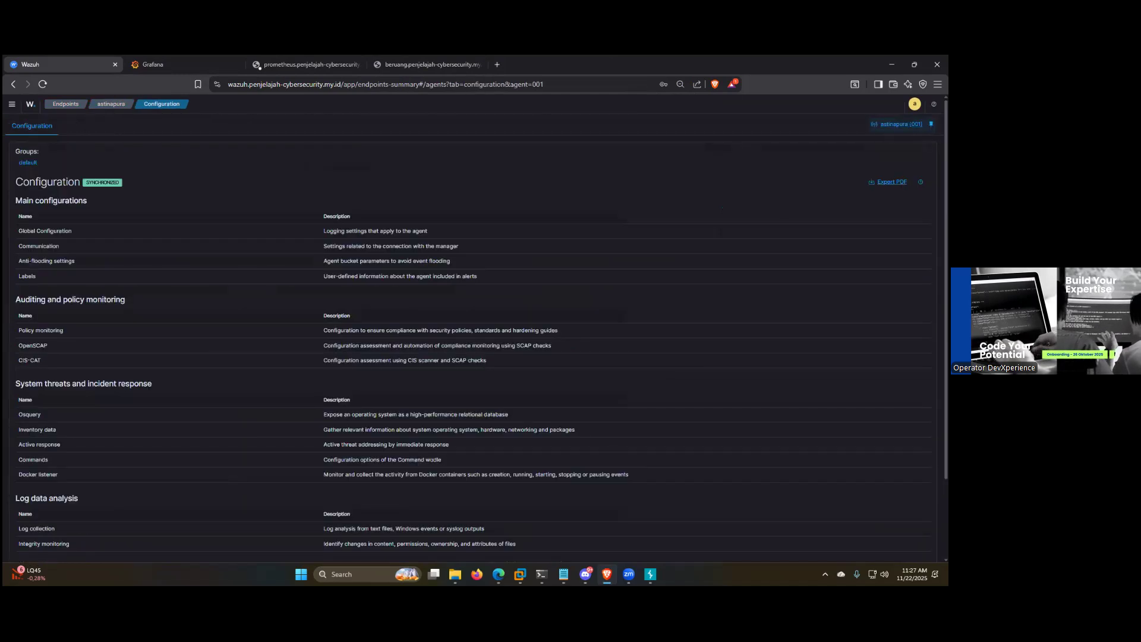
scroll(525, 255, down, 2)
scroll(426, 234, up, 2)
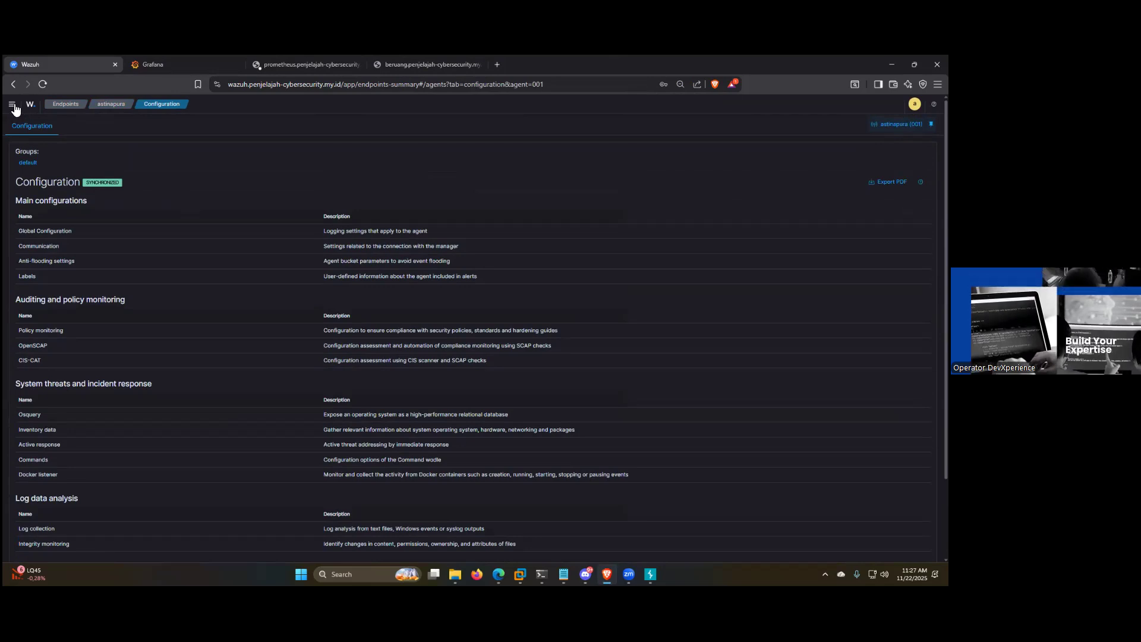
click(13, 84)
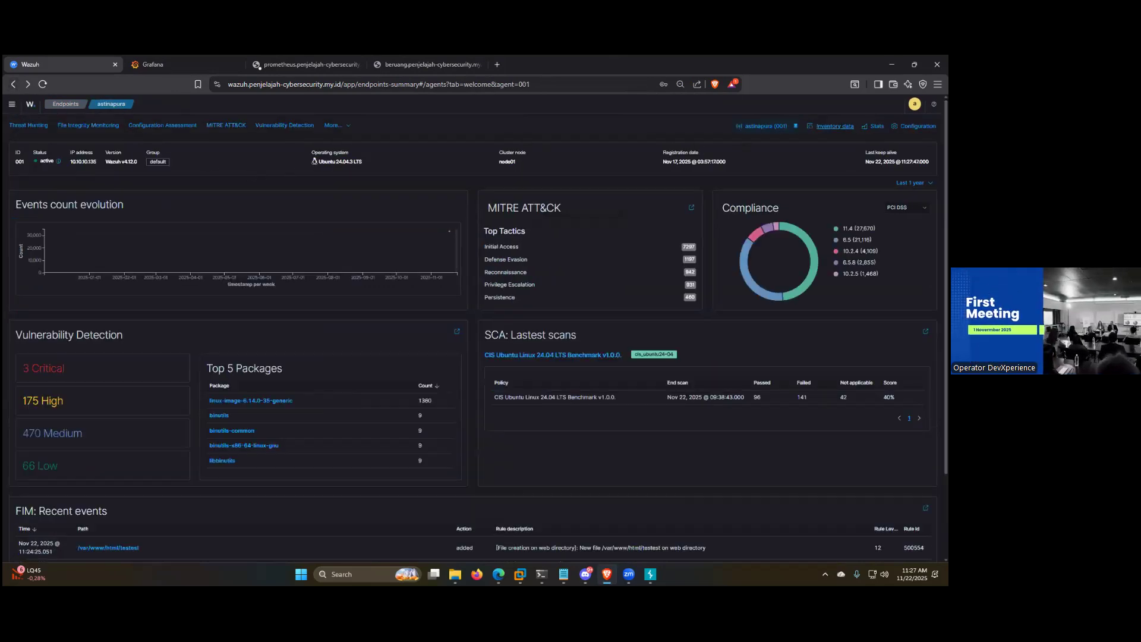
Step: Open astinapura's inventory data, check its processes, network and software, and generate the inventory report
click(835, 126)
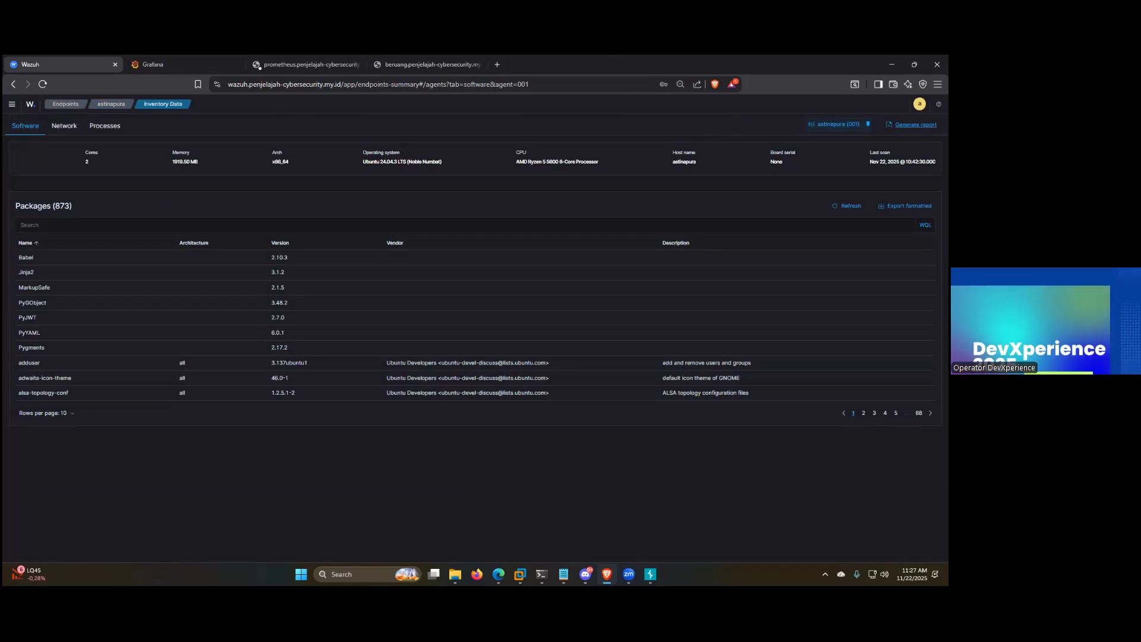
click(105, 126)
click(65, 125)
click(26, 125)
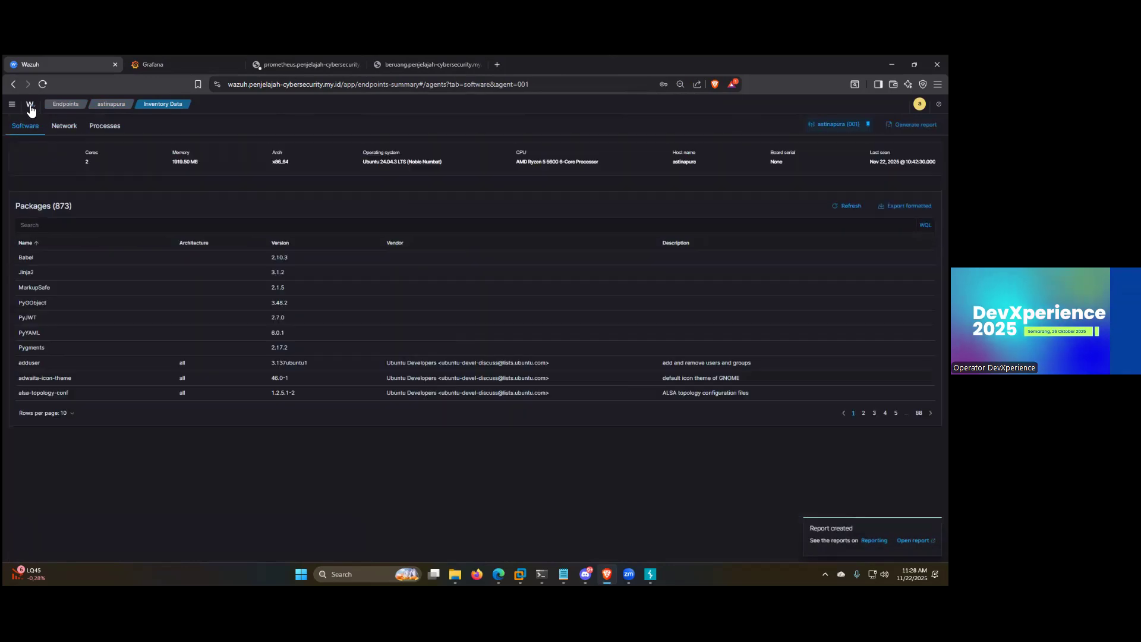
Step: Open the generated inventory data report and review its packages, processes, network interfaces and network settings through the last page
click(913, 540)
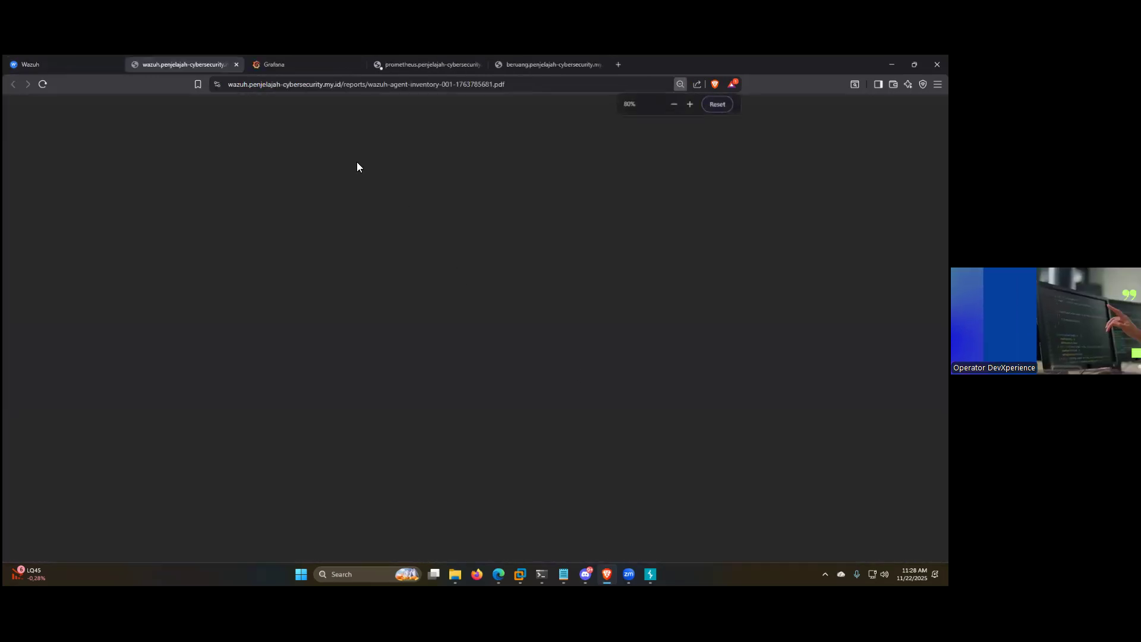
scroll(409, 216, down, 6)
scroll(428, 211, up, 6)
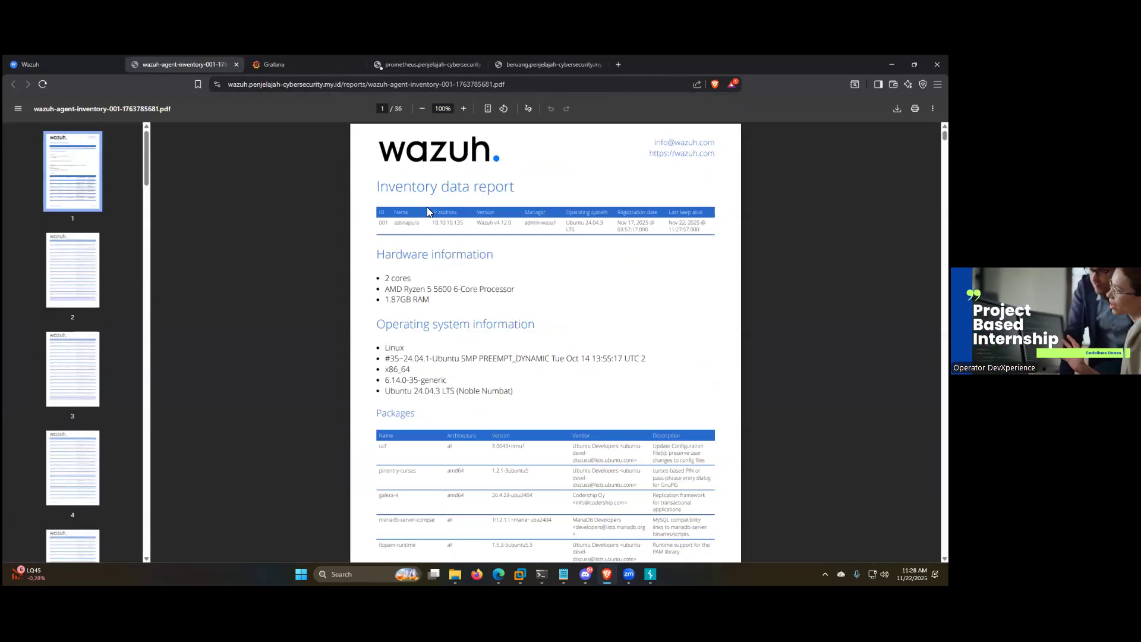
scroll(468, 214, down, 20)
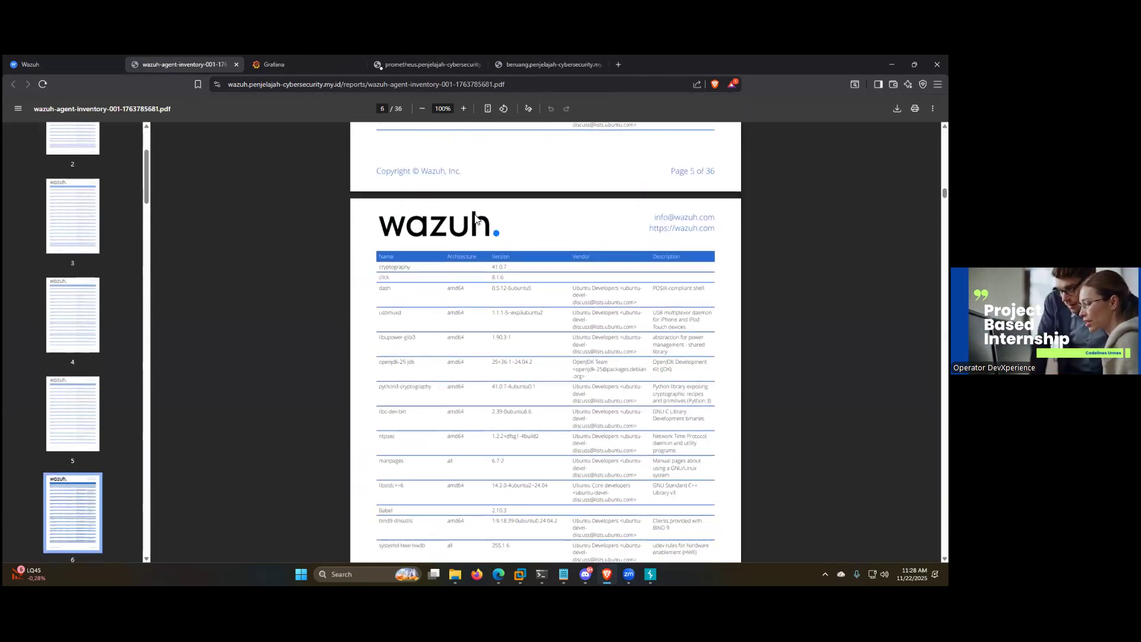
scroll(476, 217, down, 20)
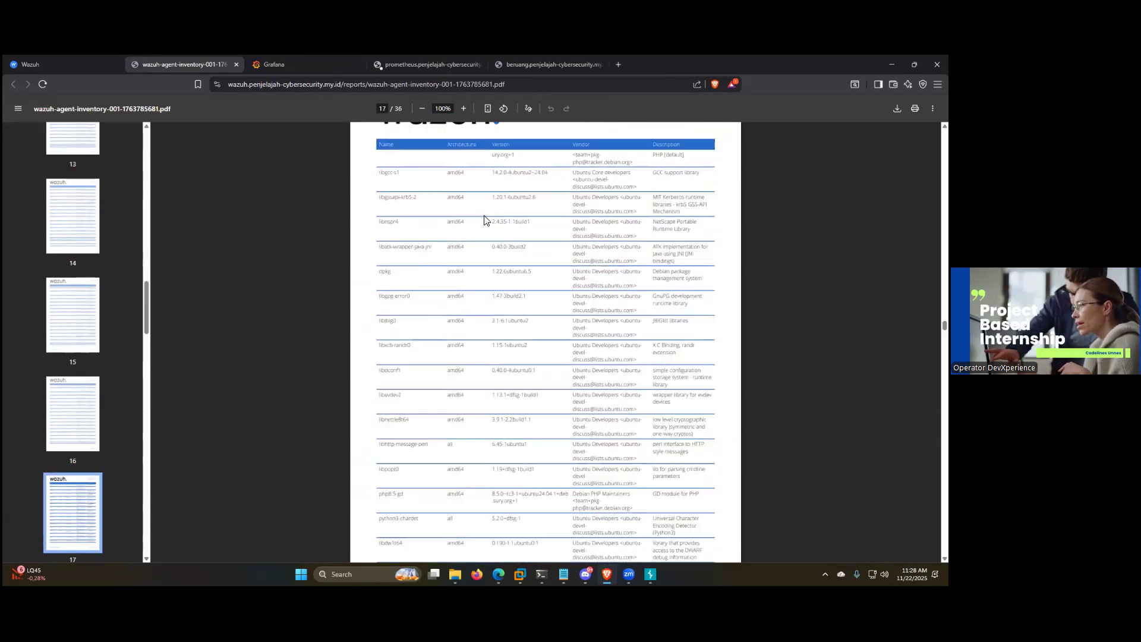
scroll(484, 220, down, 20)
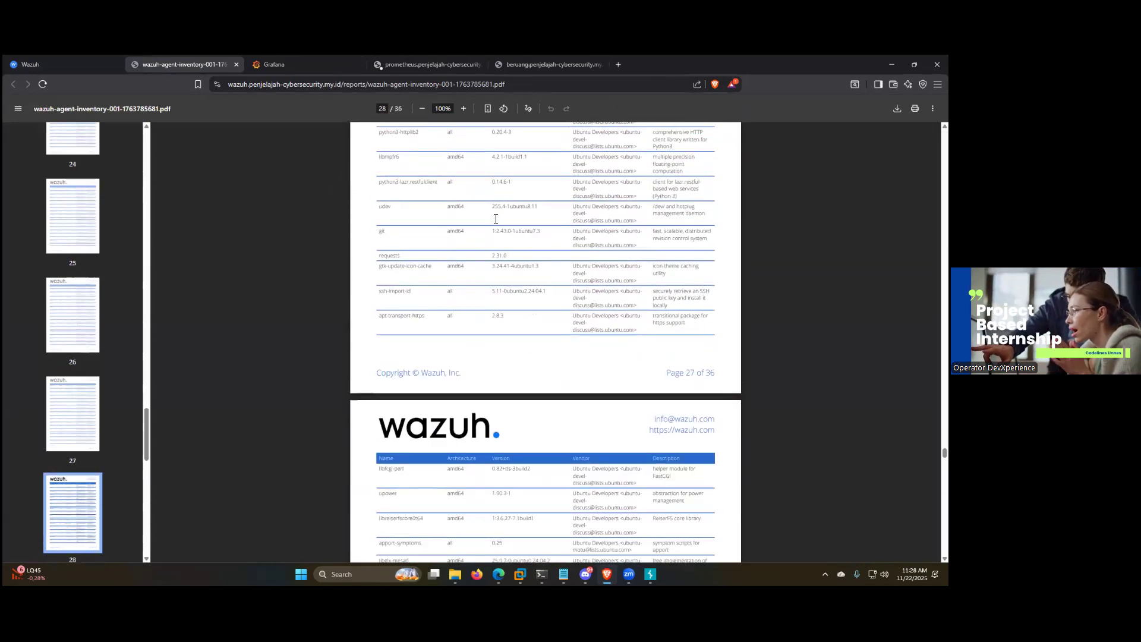
scroll(496, 219, down, 20)
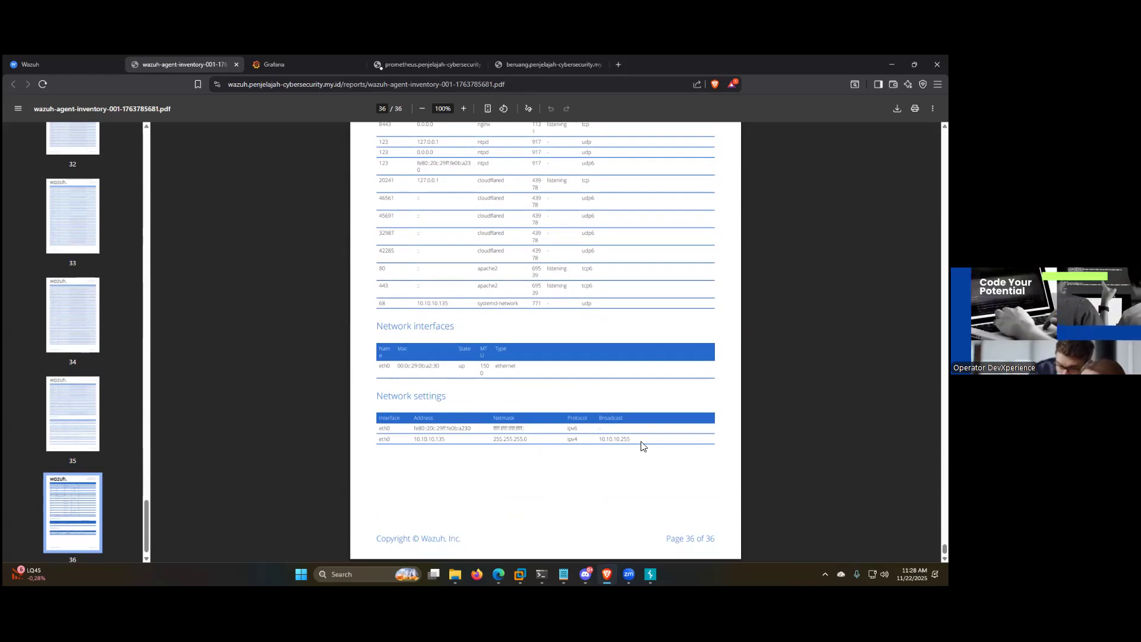
scroll(406, 374, up, 4)
scroll(469, 363, down, 4)
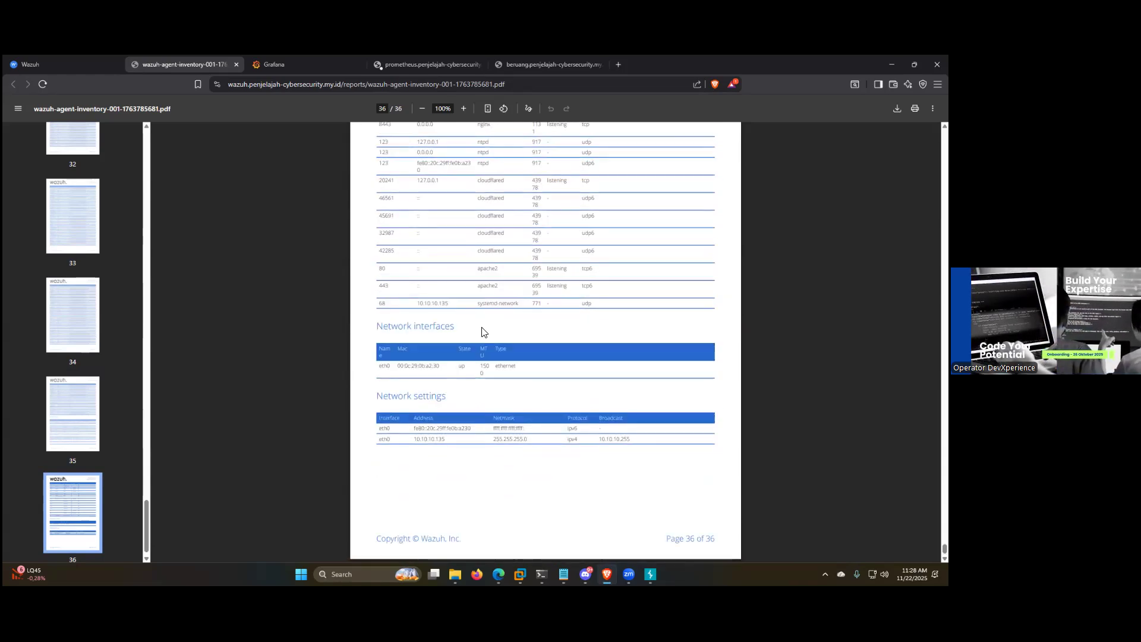
scroll(598, 304, up, 20)
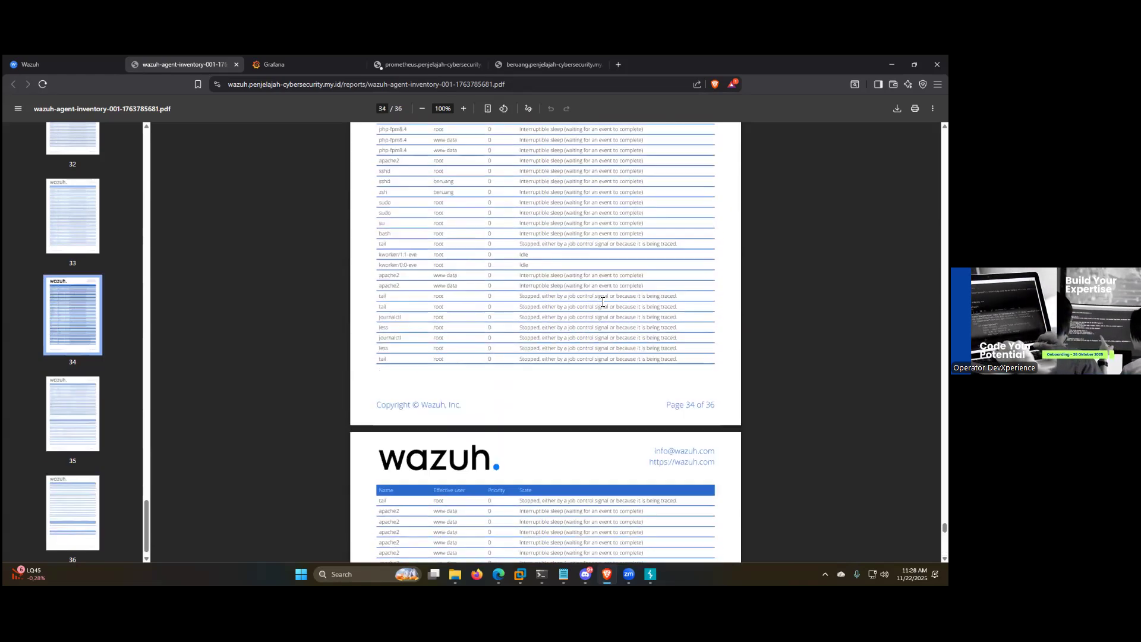
scroll(602, 302, up, 20)
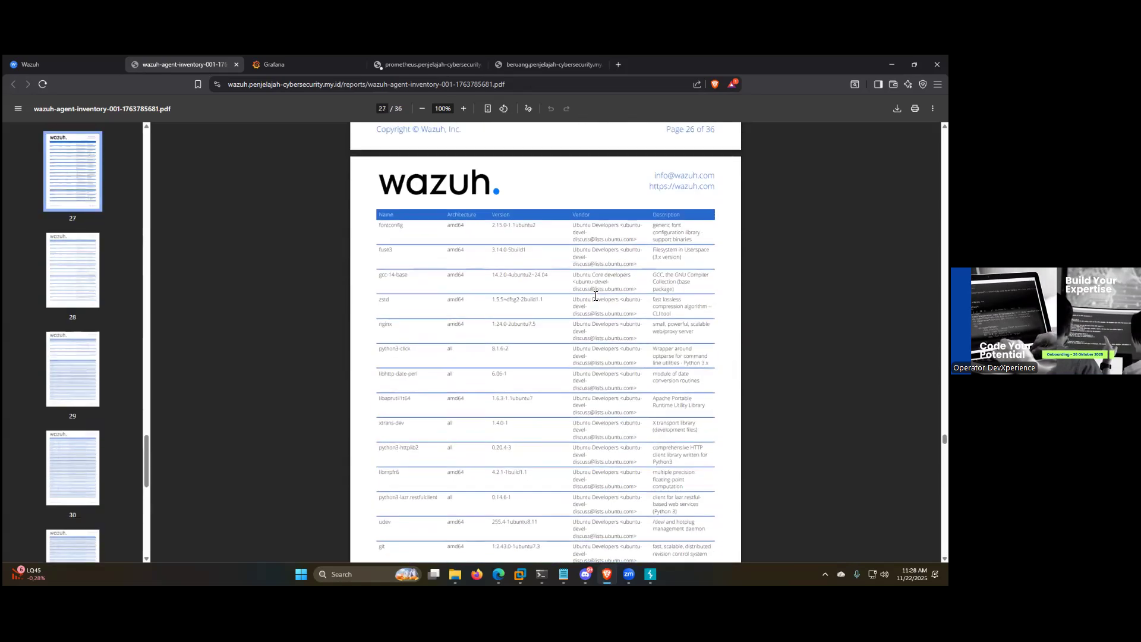
Step: Return to Wazuh's endpoints, open Threat Hunting for the astinapura agent and generate its report
click(78, 64)
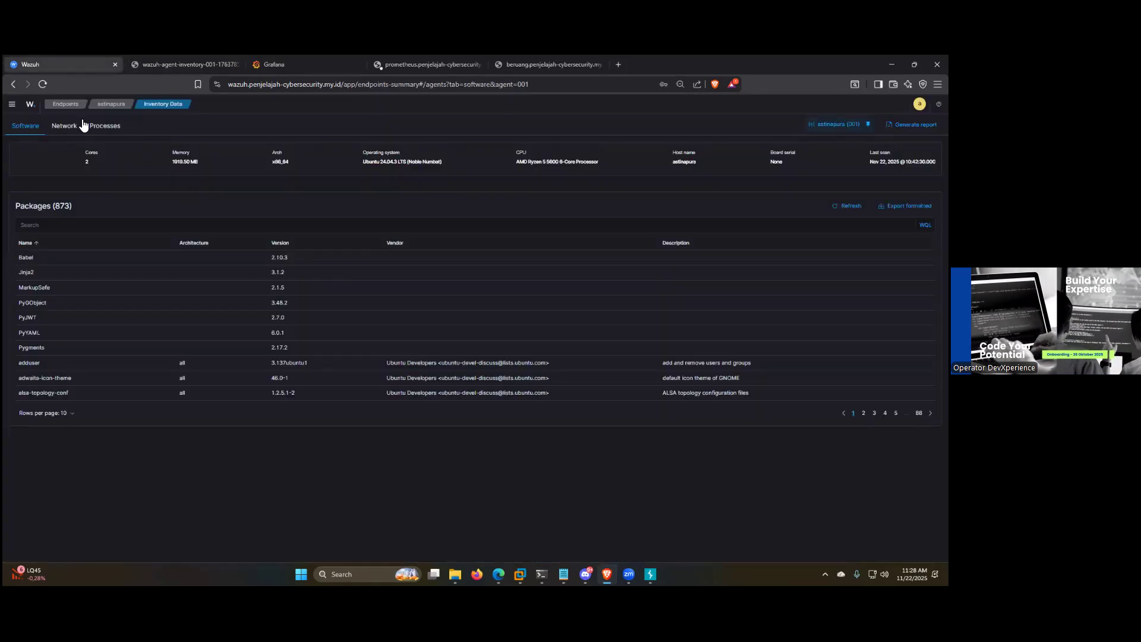
click(68, 104)
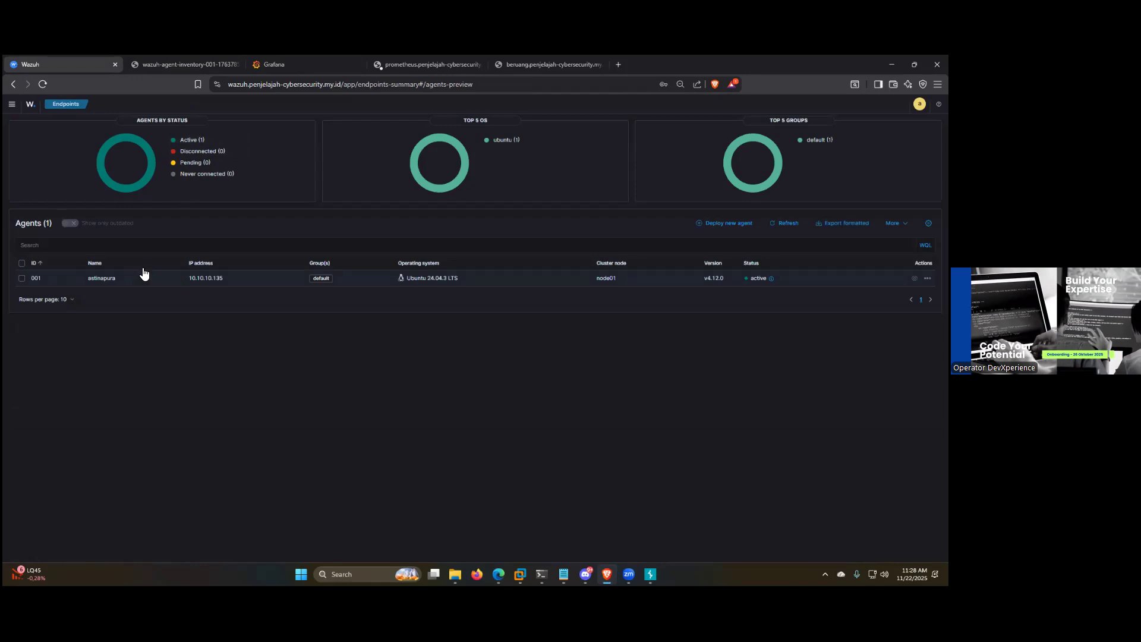
click(143, 275)
click(328, 127)
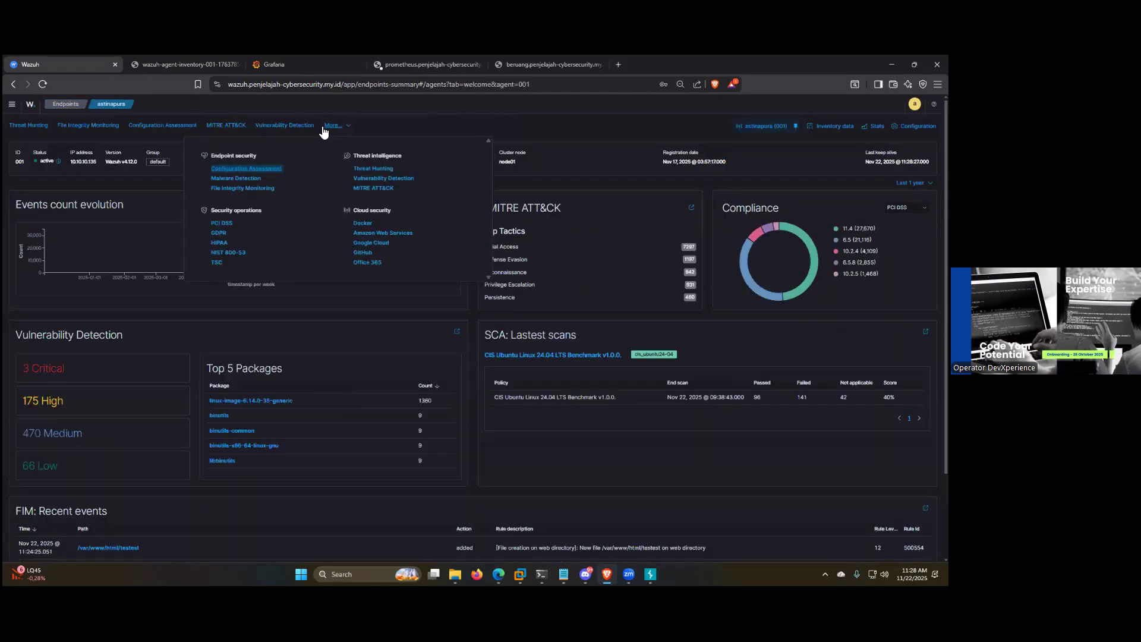
click(375, 168)
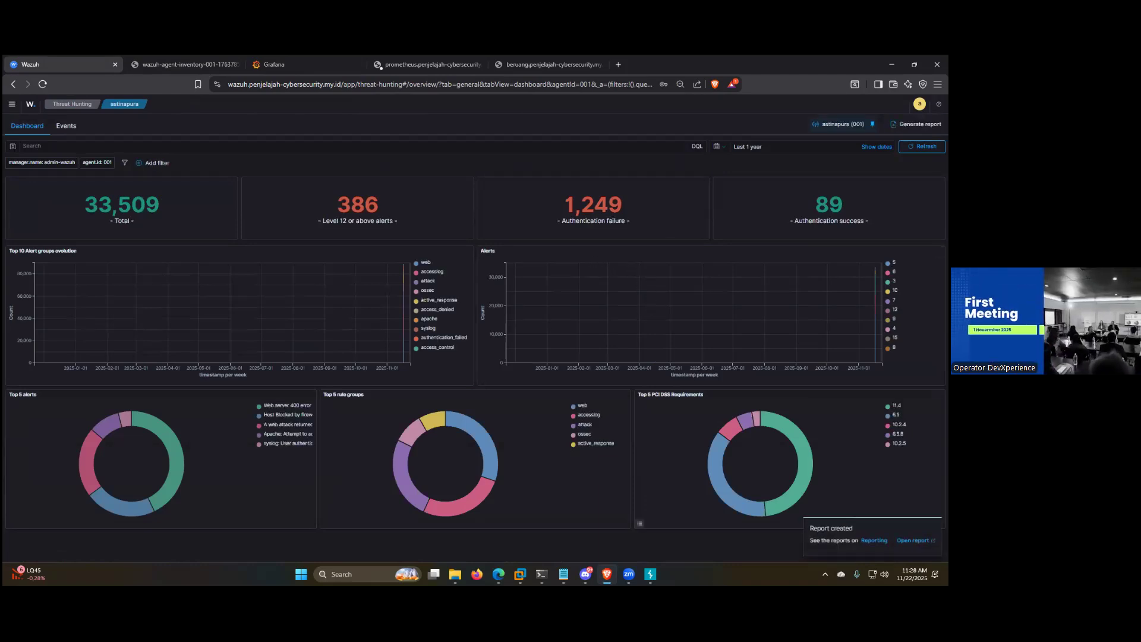
Step: Open the generated threat hunting report, review its charts, alerts summary and groups summary, and close the report
click(912, 540)
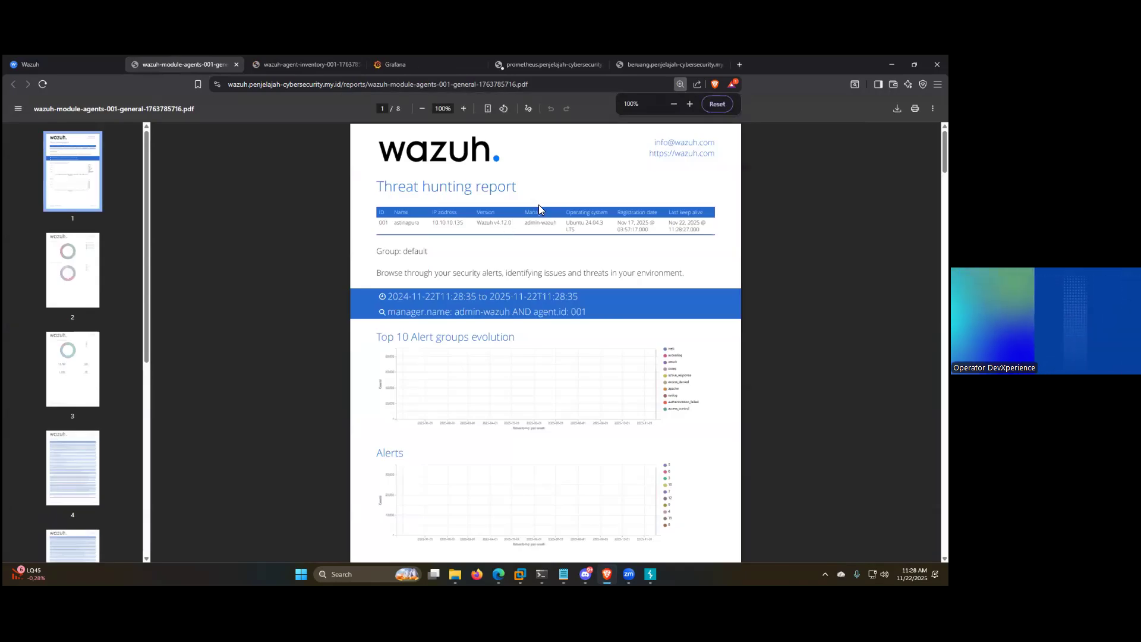
scroll(539, 204, down, 15)
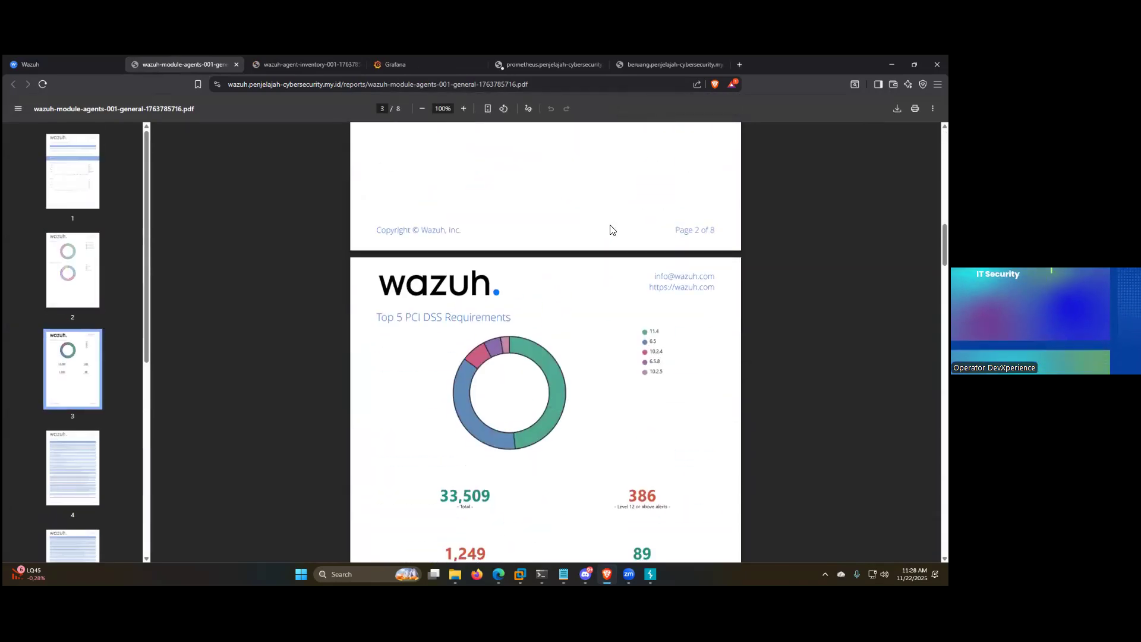
scroll(612, 230, down, 12)
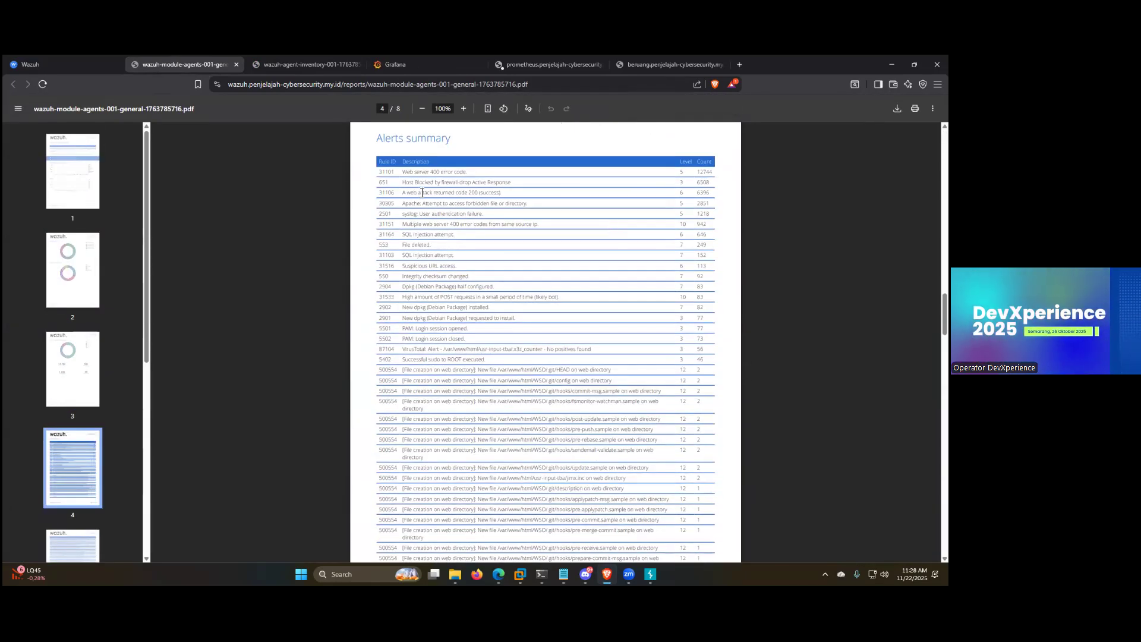
scroll(582, 215, down, 20)
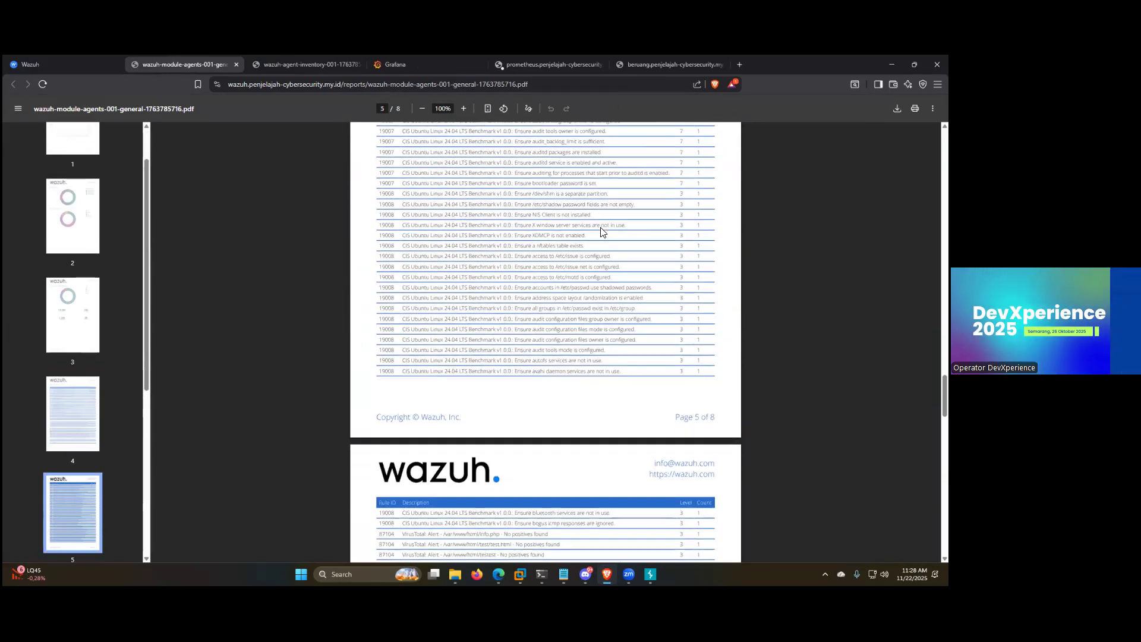
scroll(606, 239, down, 10)
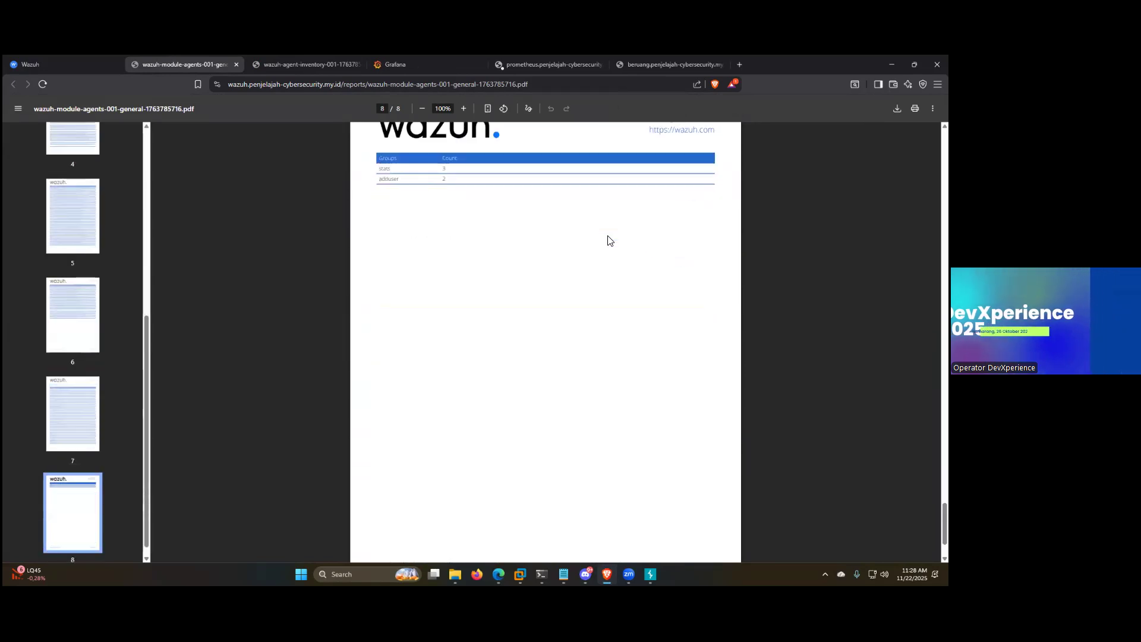
scroll(606, 239, up, 13)
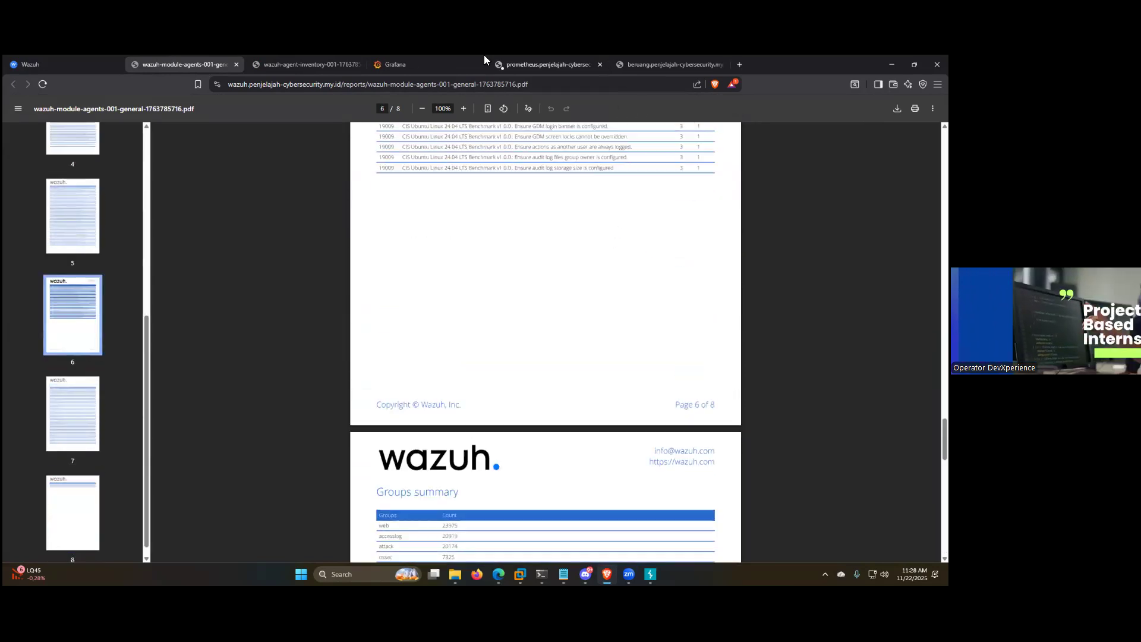
click(235, 65)
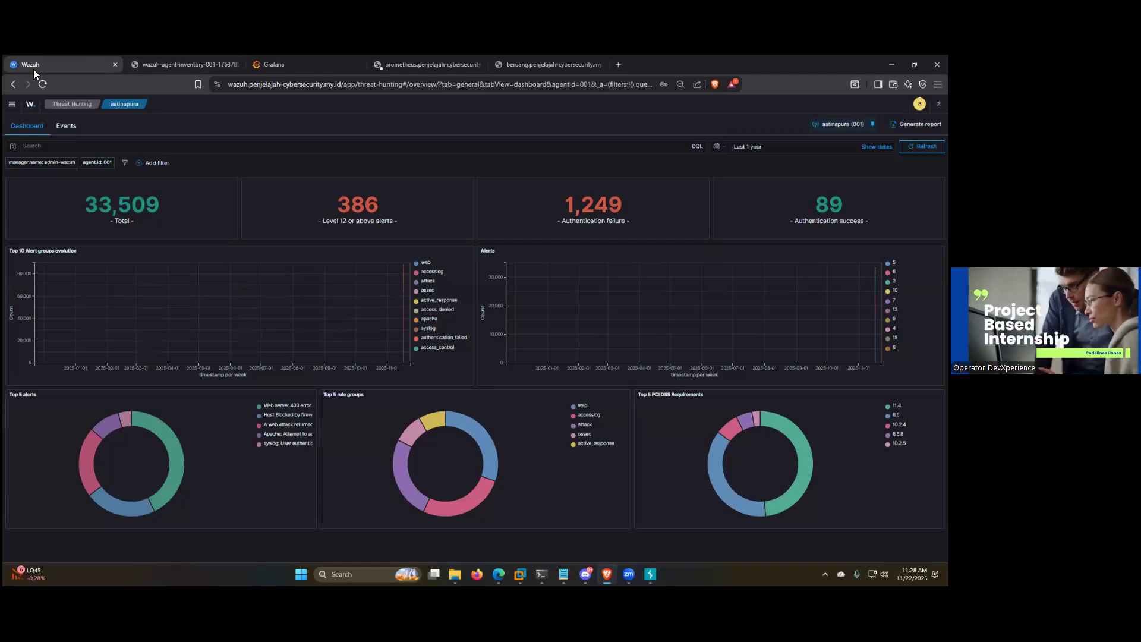
Step: Open the MITRE ATT&CK events for astinapura from the Wazuh Overview, and close the inventory report's browser tab
click(31, 105)
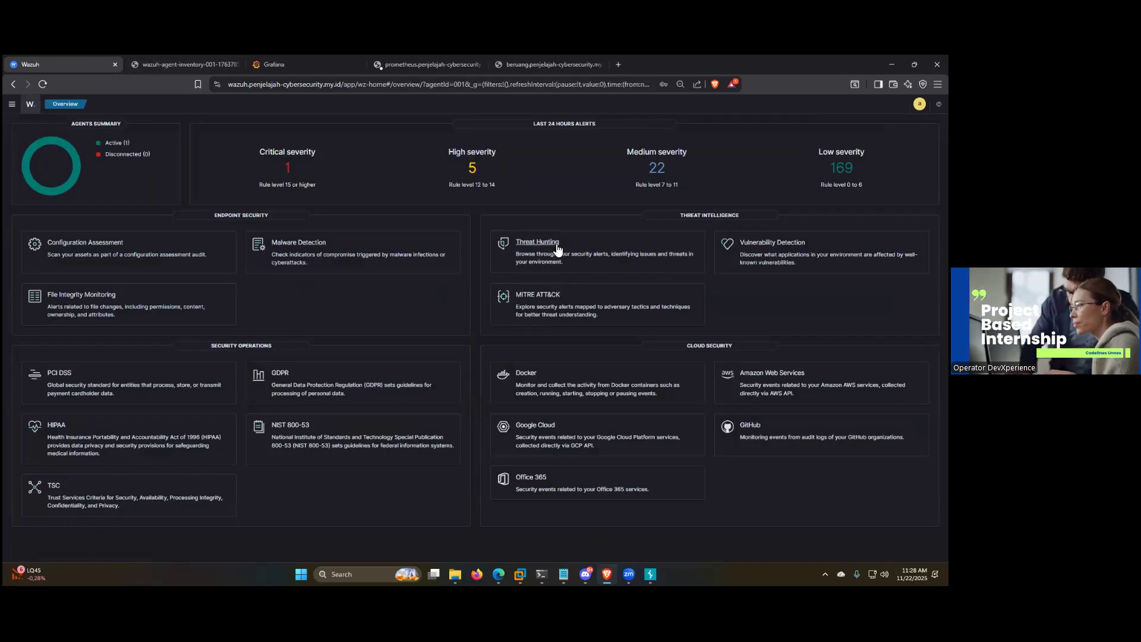
click(542, 298)
click(158, 128)
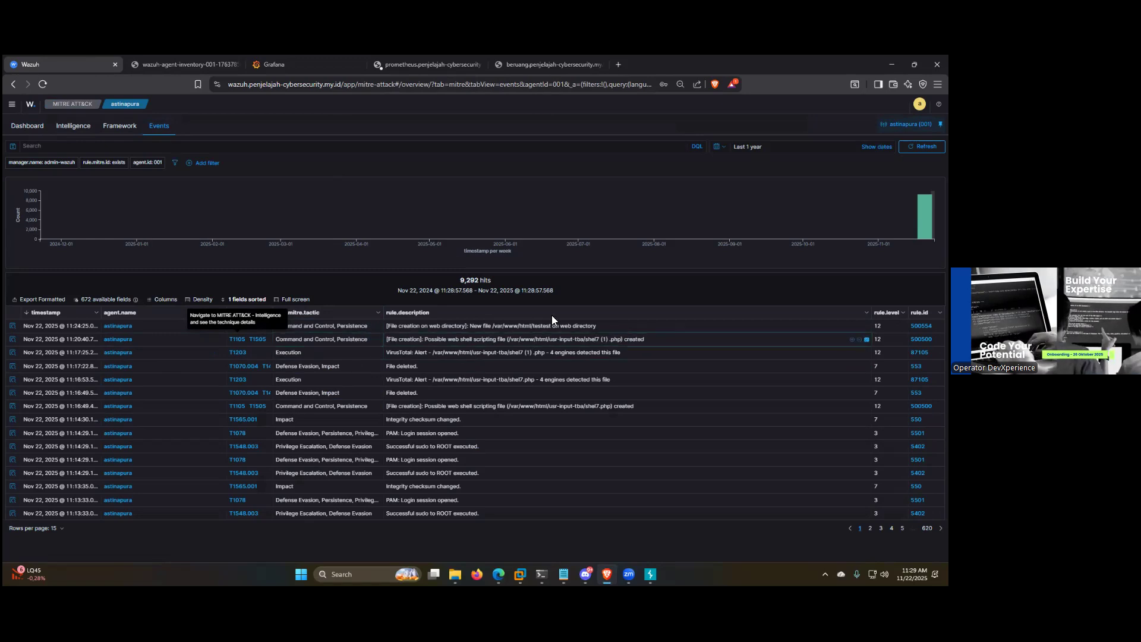
click(191, 67)
click(233, 66)
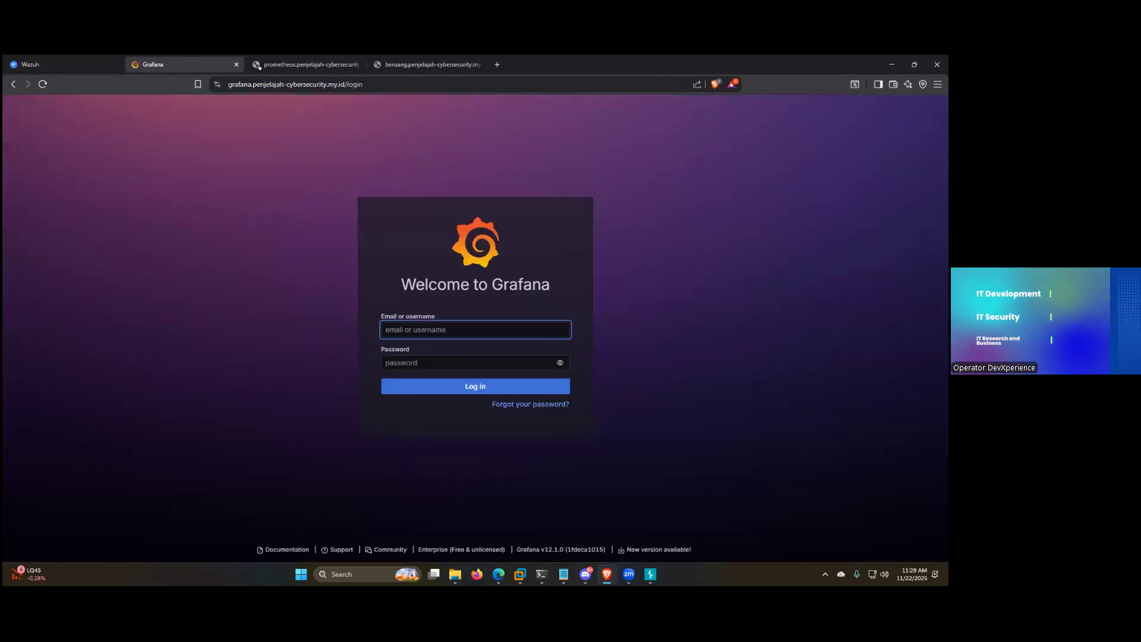
Step: Switch to the Canva presentation and present the "Detail Peran-peran di SOC" slide in full screen
key(alt+Tab)
click(854, 105)
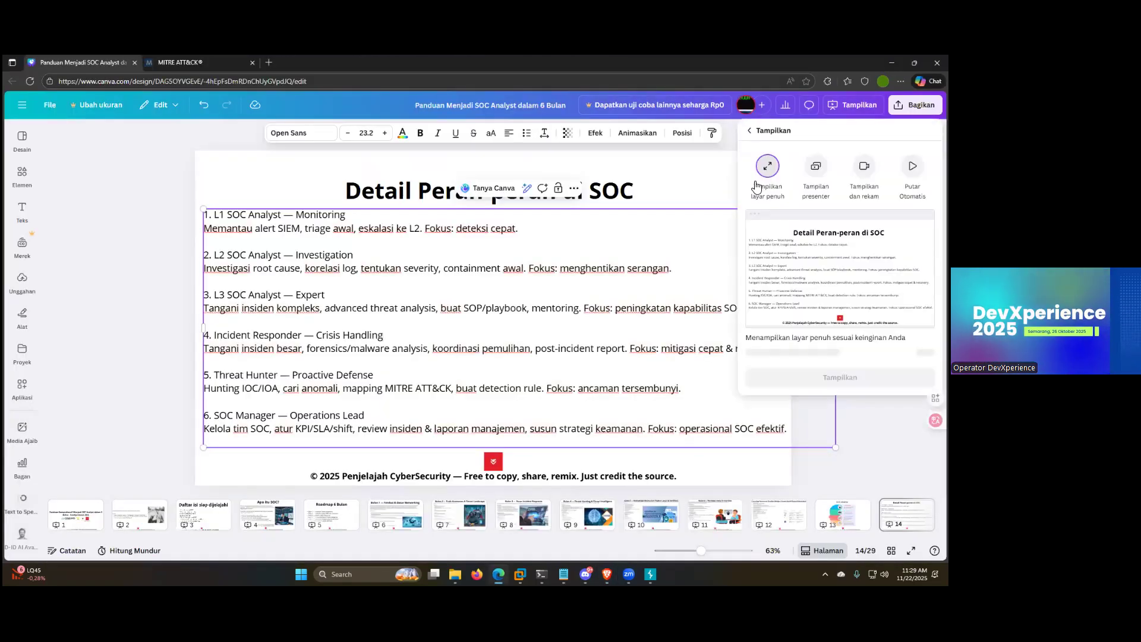
click(767, 395)
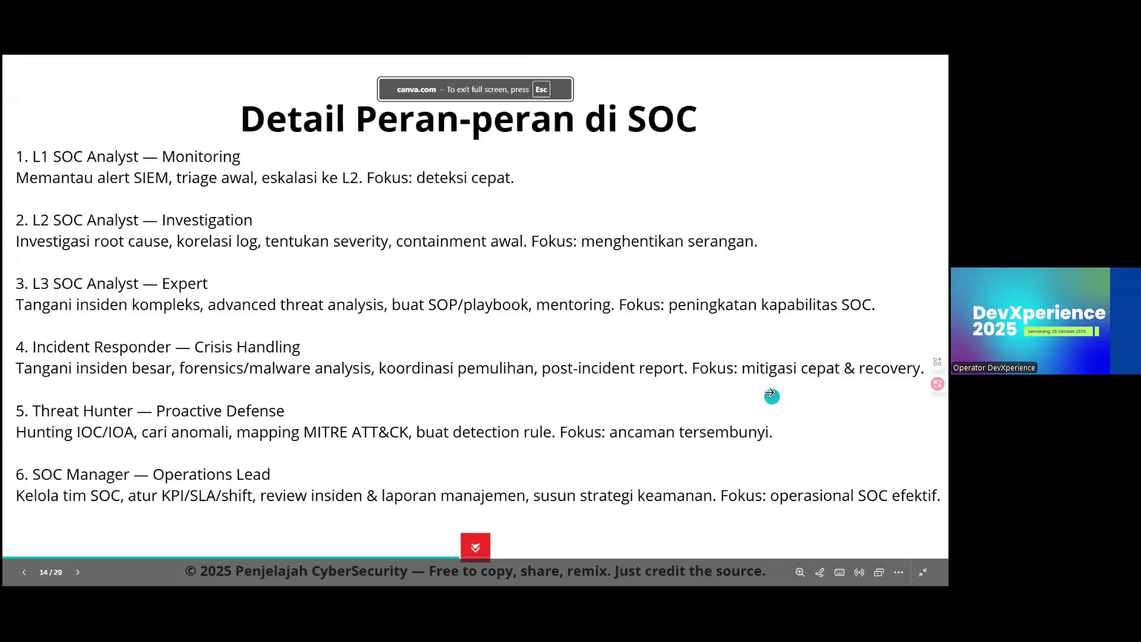
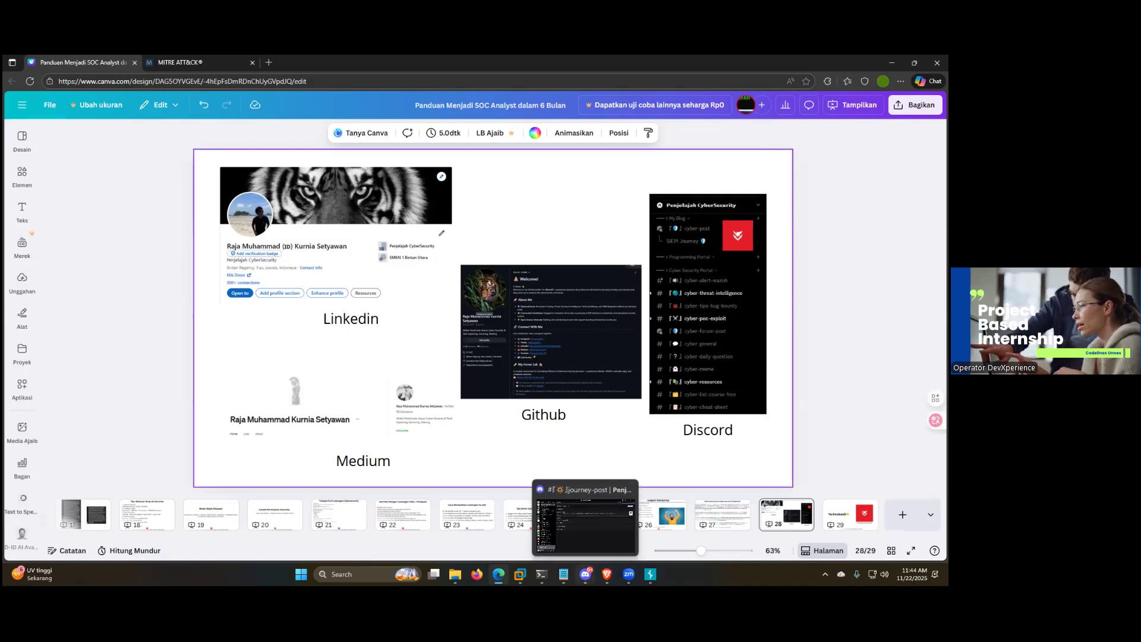
Step: Switch to Discord, open the cyber-threat-intelligence channel, and preview the Ferrovie dello Stato data leak article's link without visiting the site
click(585, 574)
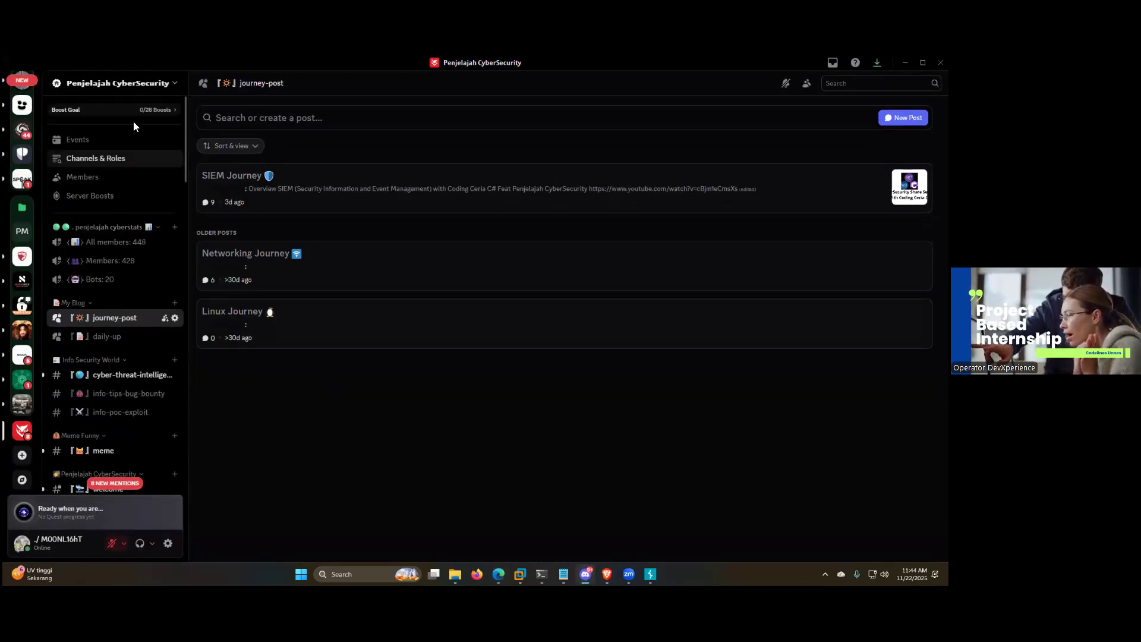
scroll(142, 213, down, 4)
scroll(142, 213, up, 4)
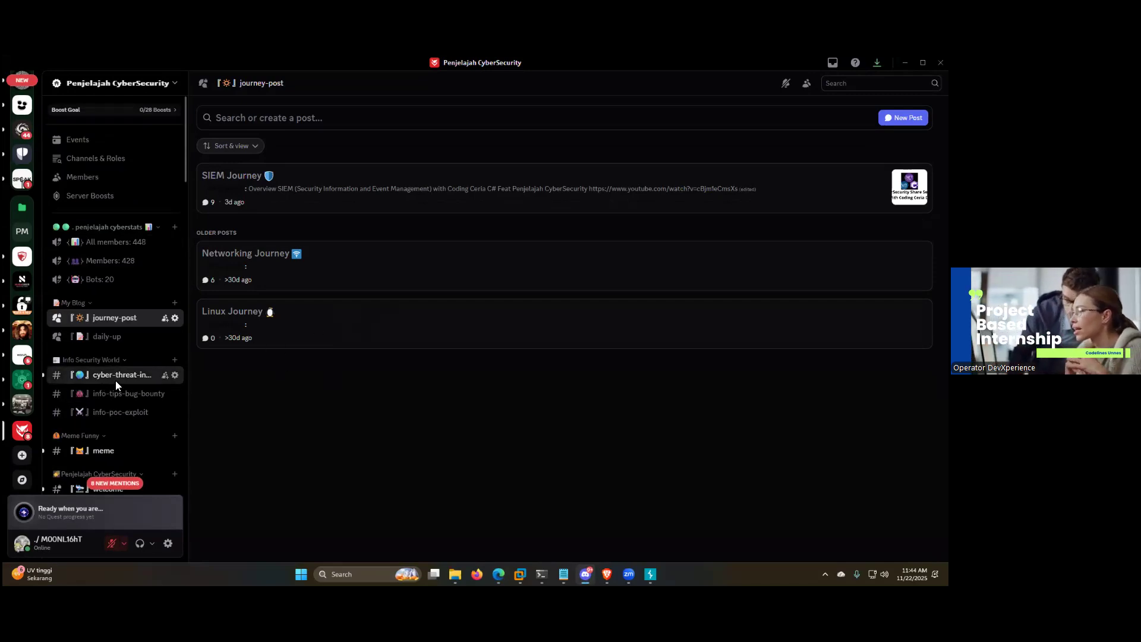
click(116, 380)
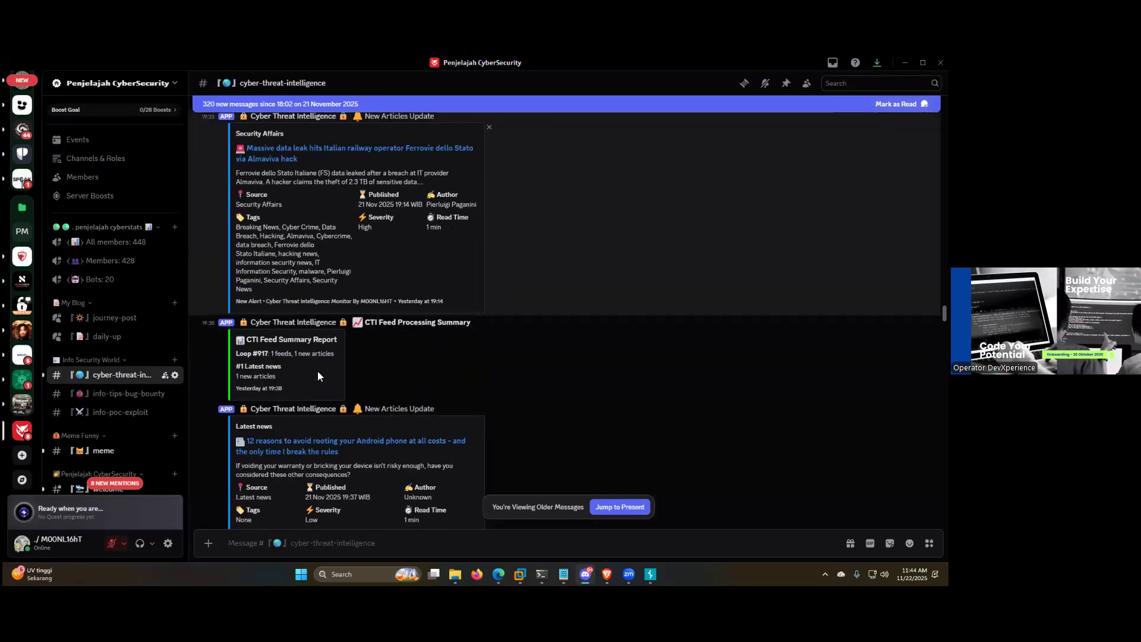
click(332, 148)
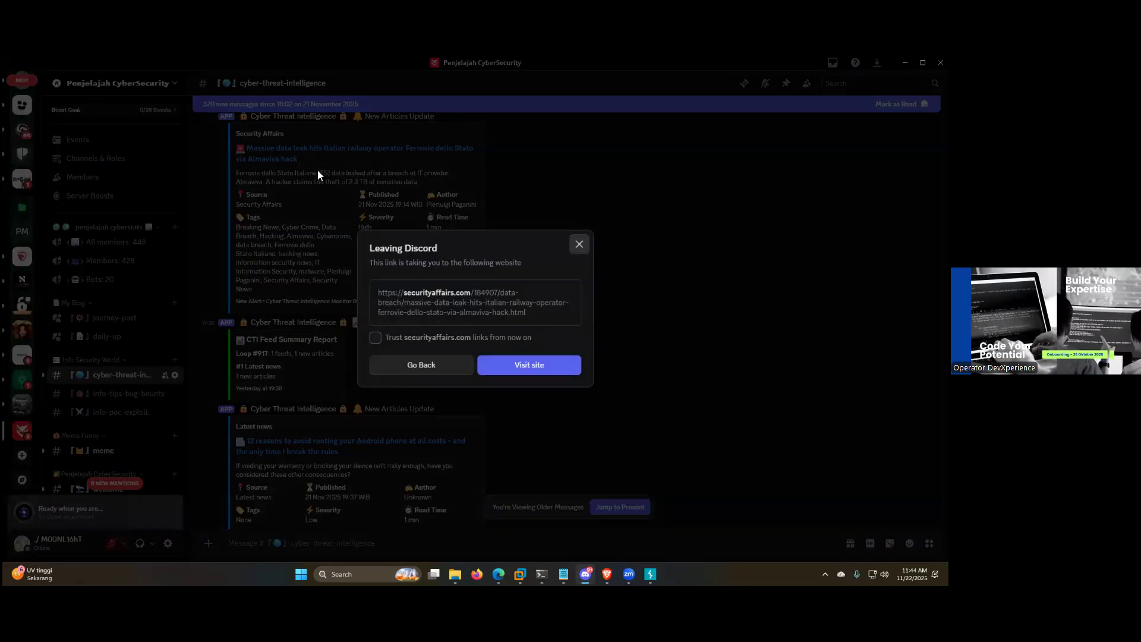
click(581, 244)
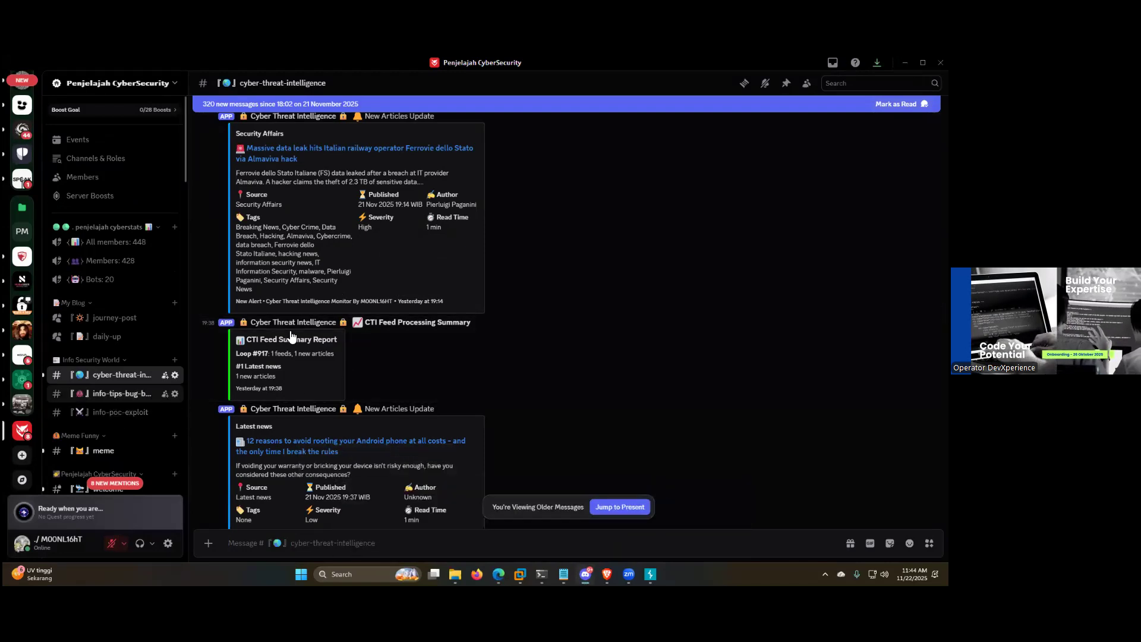
Step: Browse the feed updates in the info-tips-bug-bounty channel and open the info-poc-exploit channel
click(121, 394)
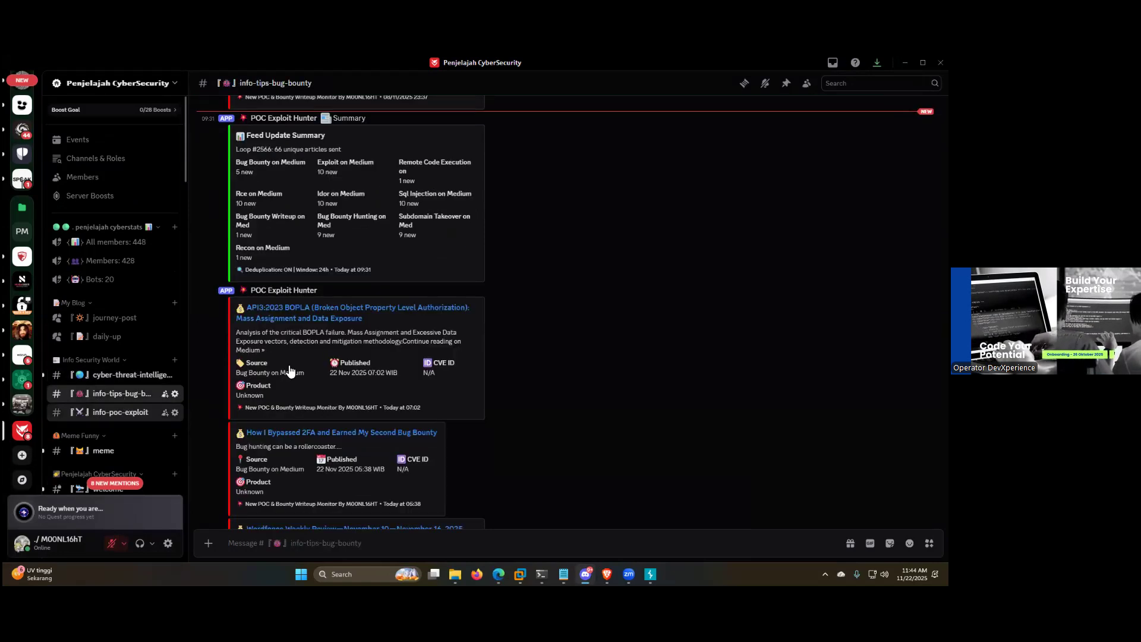
scroll(379, 362, down, 5)
scroll(379, 362, up, 5)
scroll(399, 307, down, 10)
scroll(399, 305, up, 10)
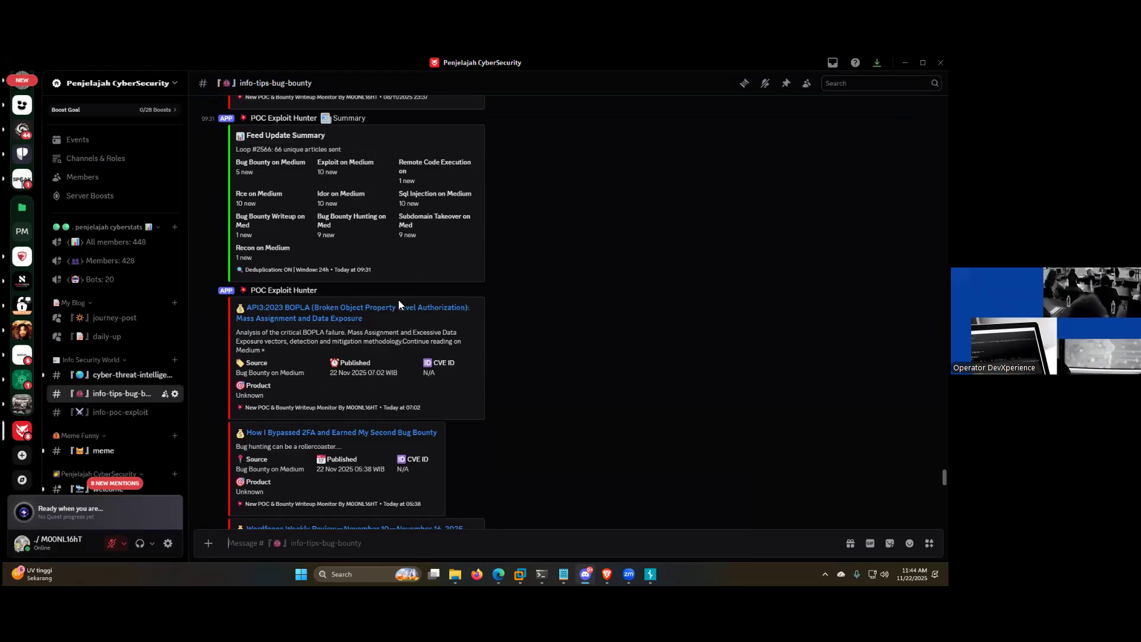
scroll(223, 350, down, 10)
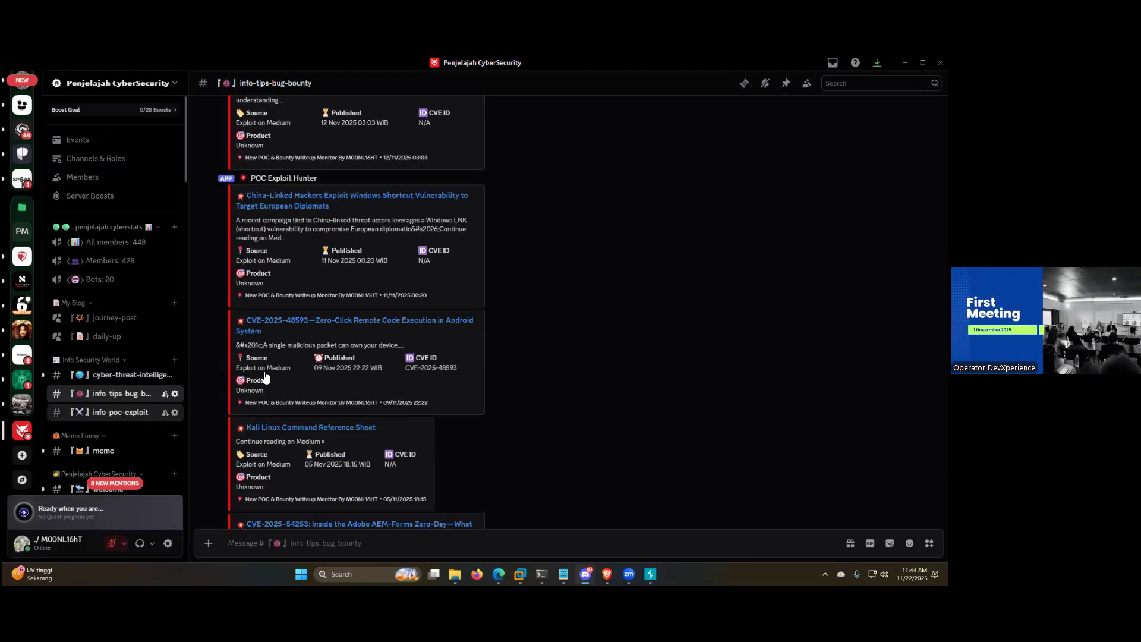
key(alt+Down)
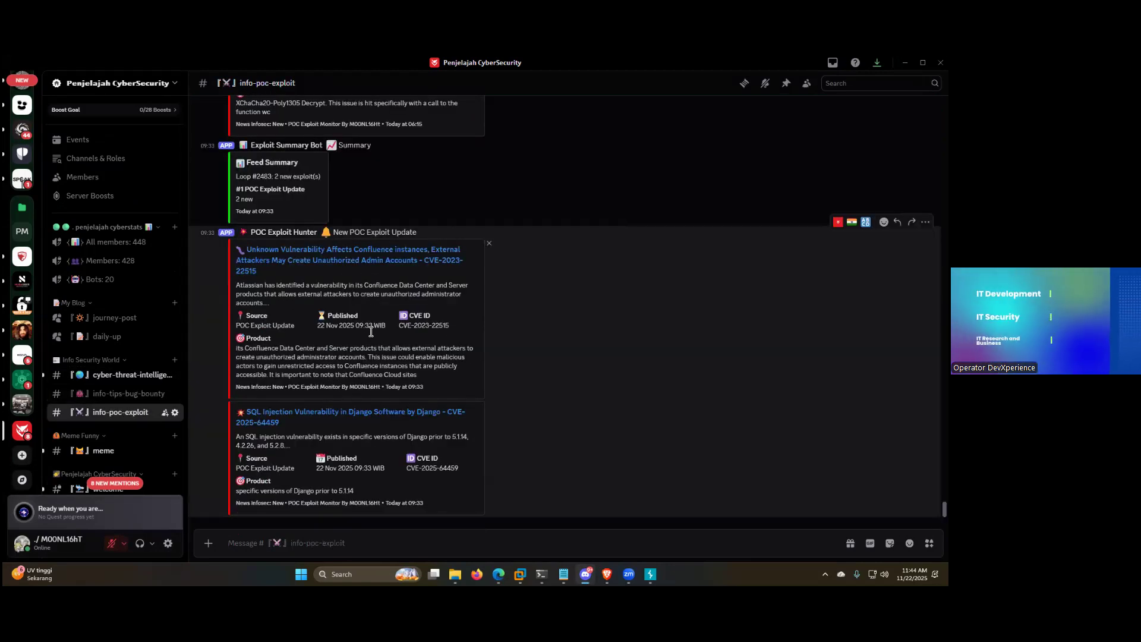
Step: Review the astinapura alerts in the log-wazuh channel, including the new web directory file alert, and open the log-ip-blacklist channel
scroll(172, 339, down, 5)
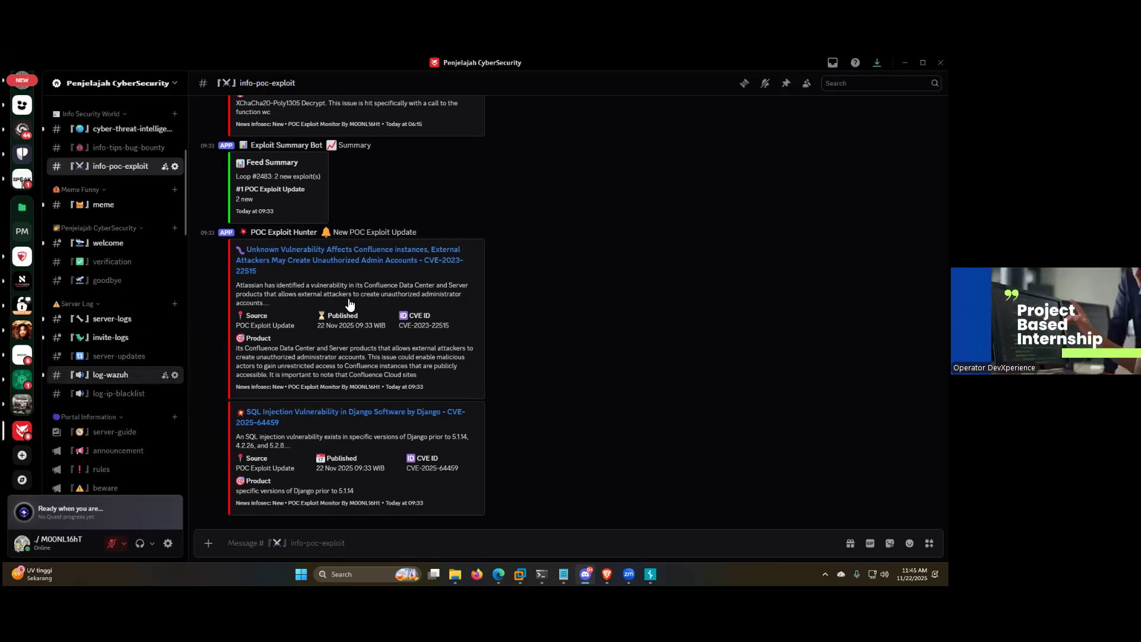
click(110, 375)
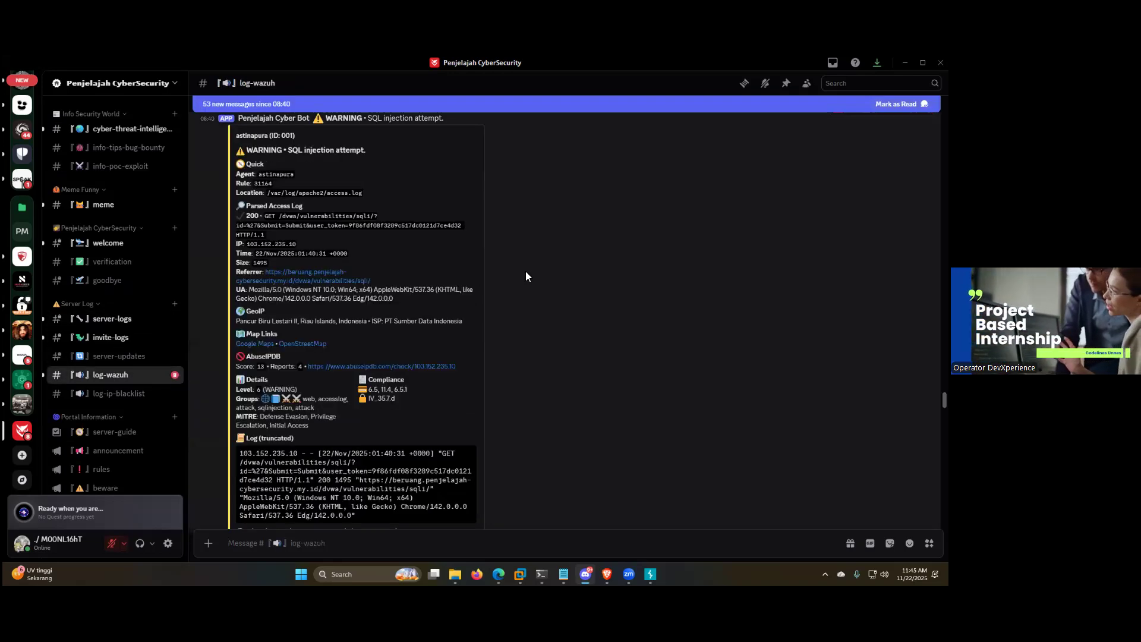
scroll(528, 269, up, 10)
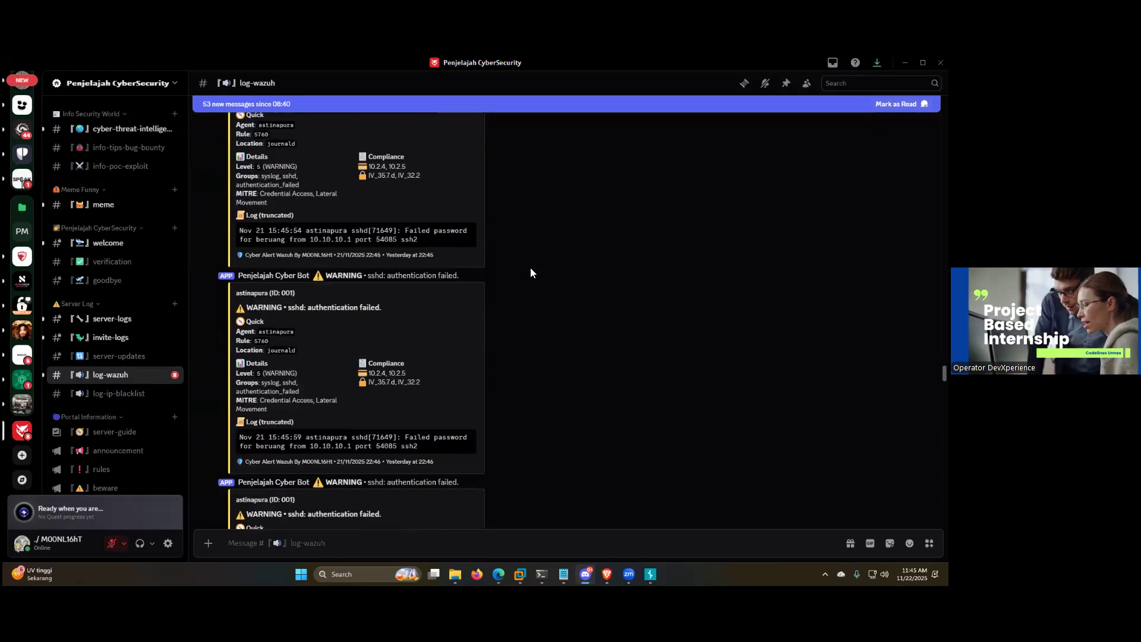
scroll(298, 263, down, 10)
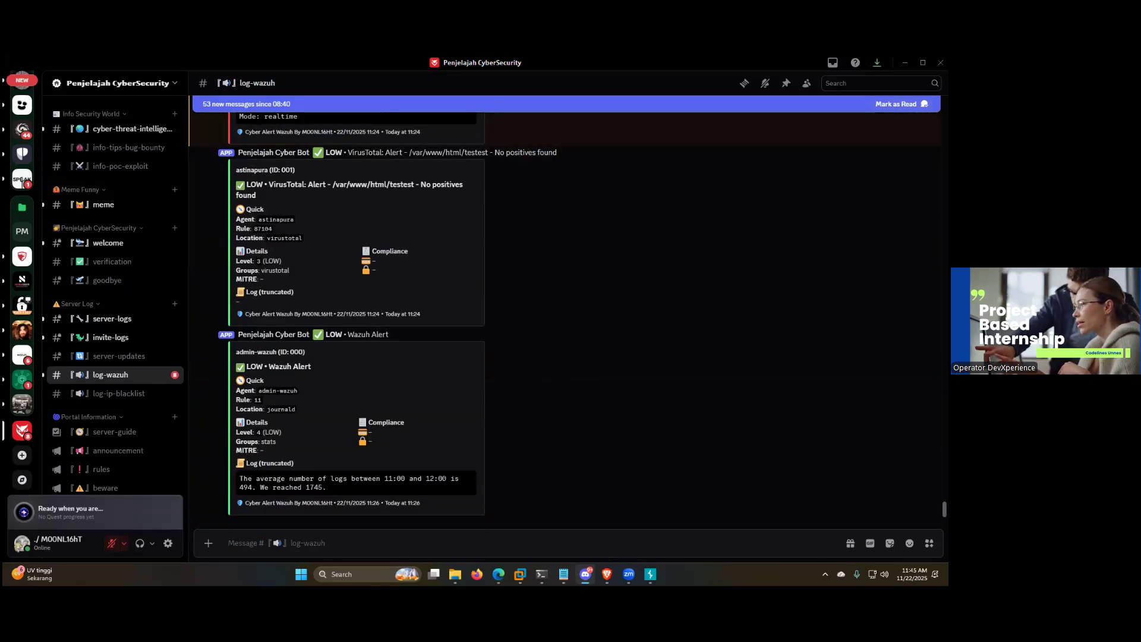
drag(379, 243, 246, 237)
click(395, 295)
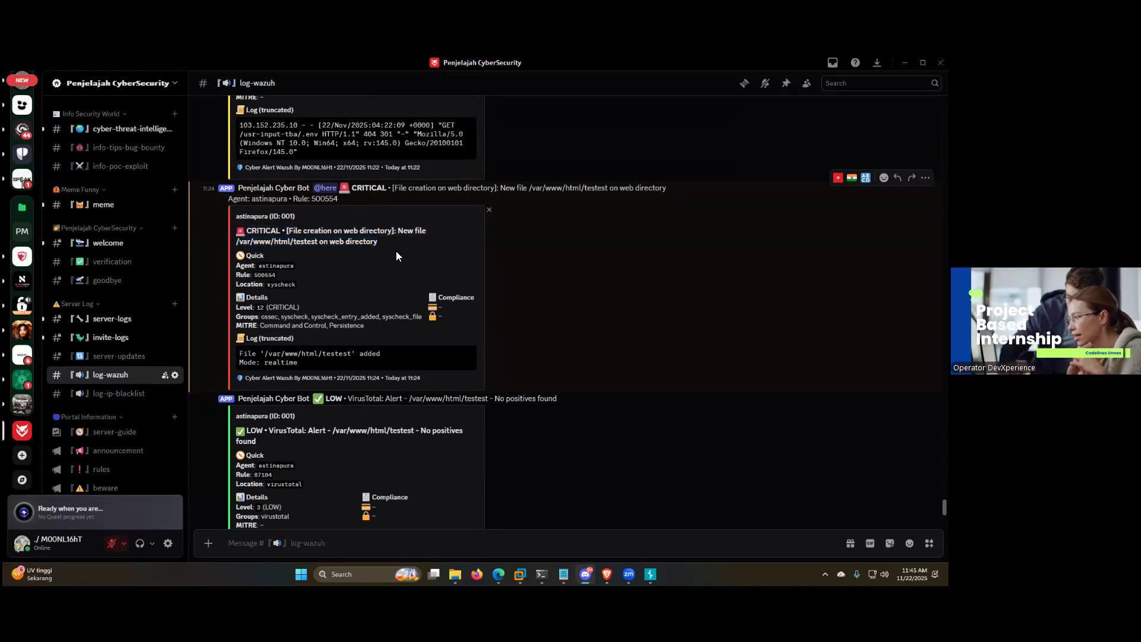
click(147, 394)
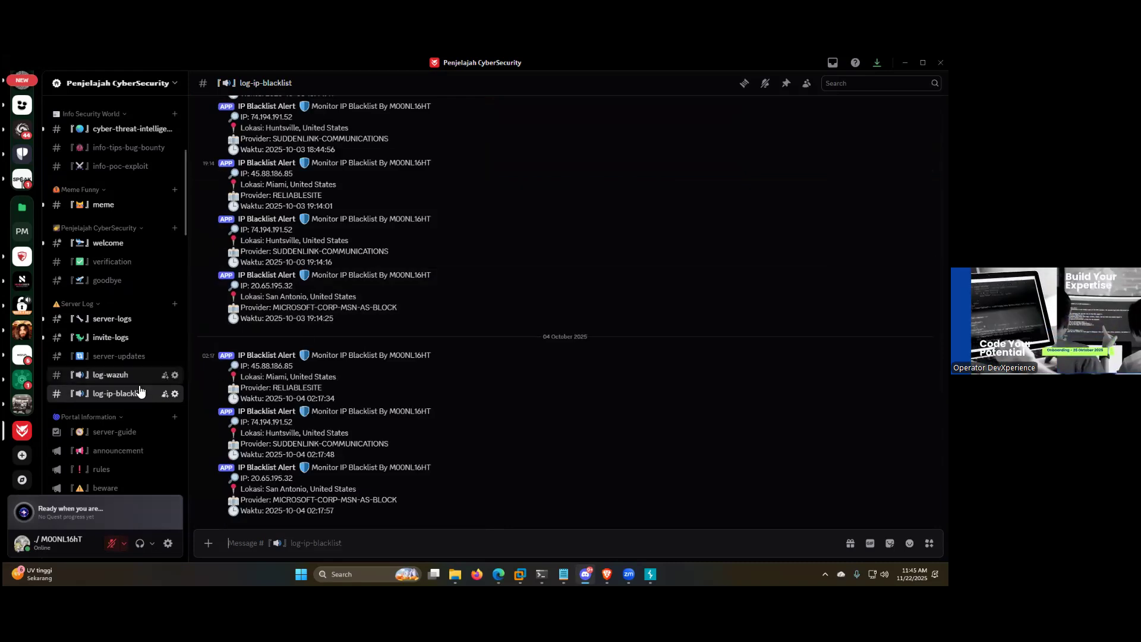
Step: Look through the random library channels and the Programming Portal's library, forum, free course and cheat sheet channels
scroll(133, 375, down, 5)
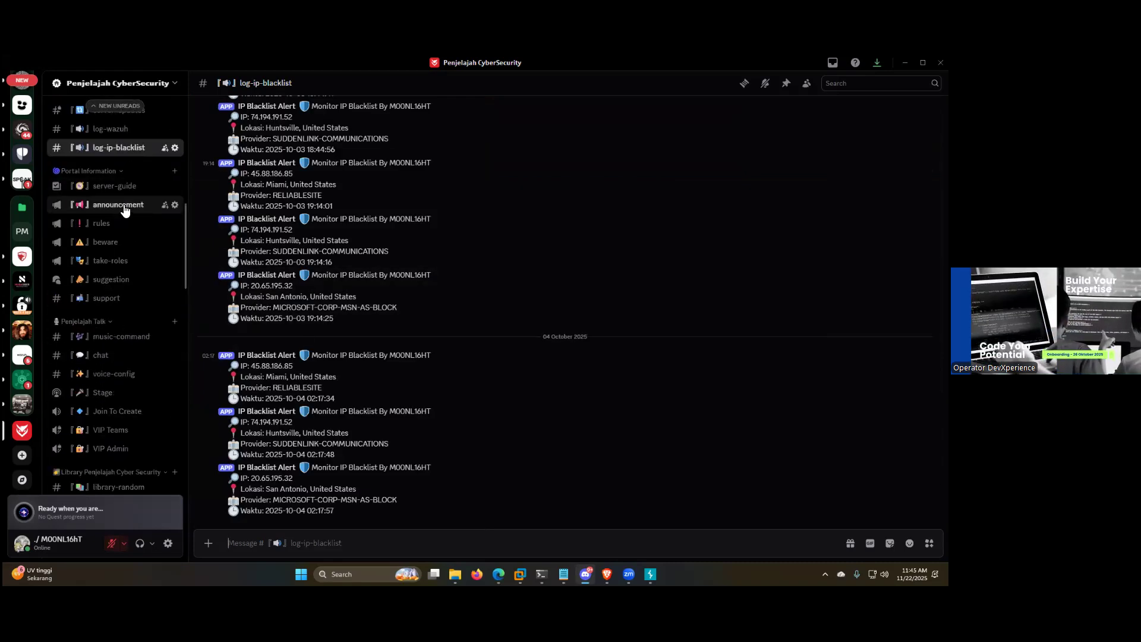
scroll(119, 350, down, 5)
click(122, 258)
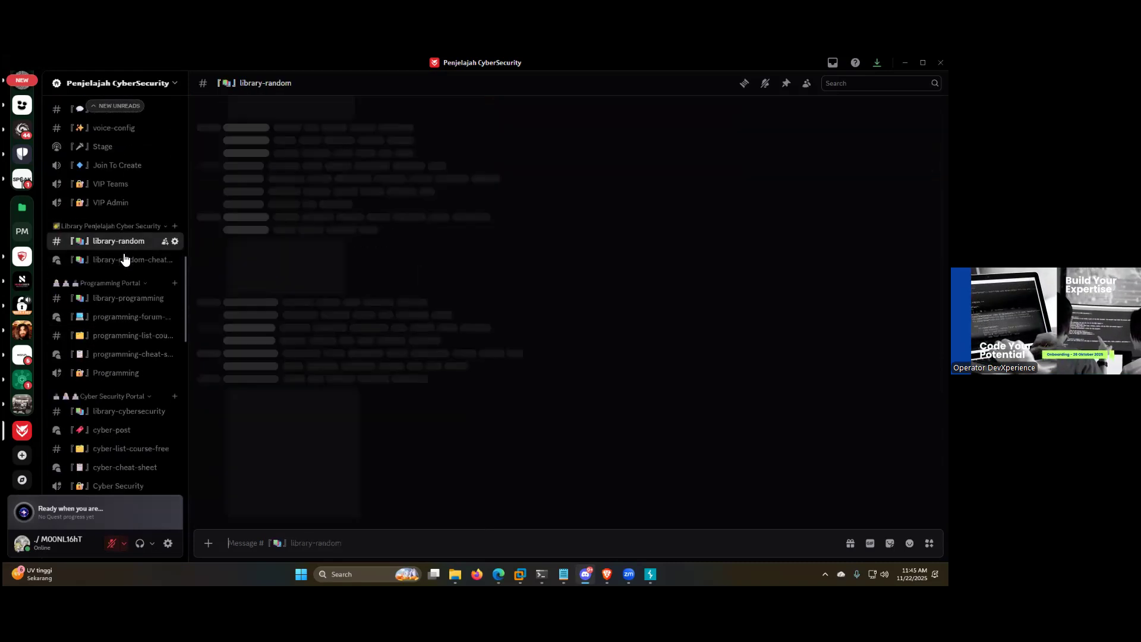
click(124, 261)
click(116, 241)
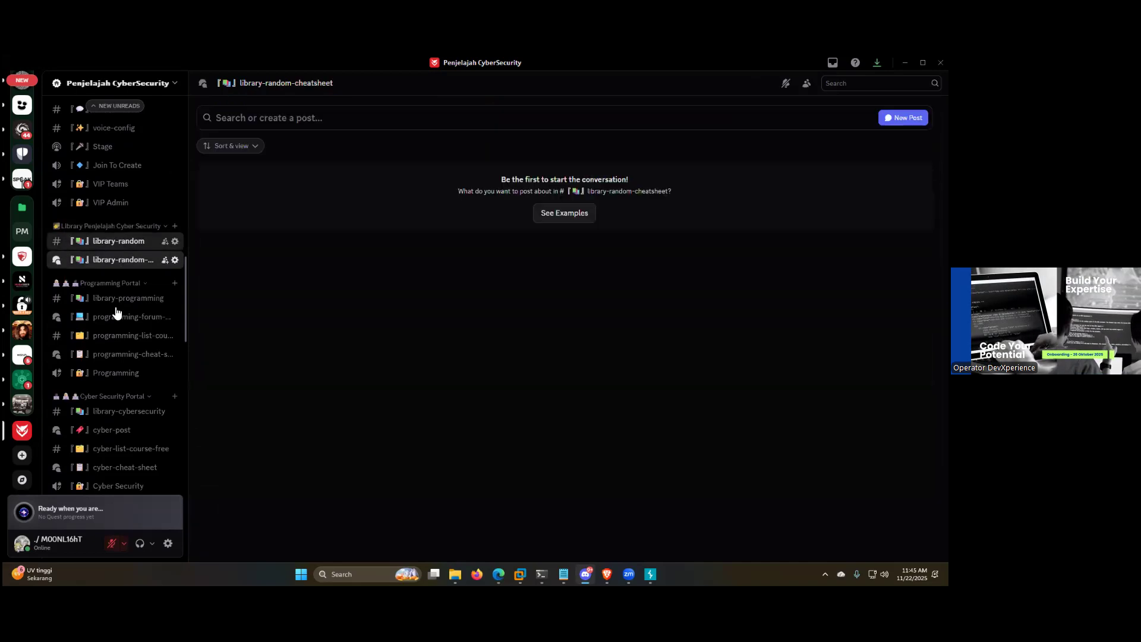
click(122, 298)
click(122, 317)
click(121, 335)
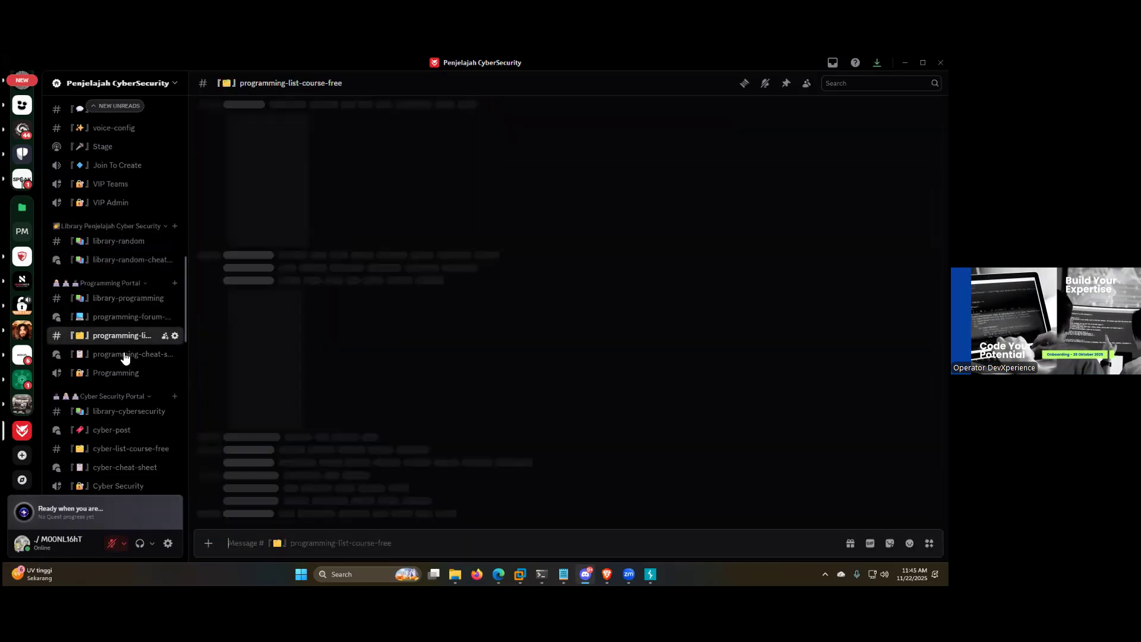
click(119, 359)
click(117, 373)
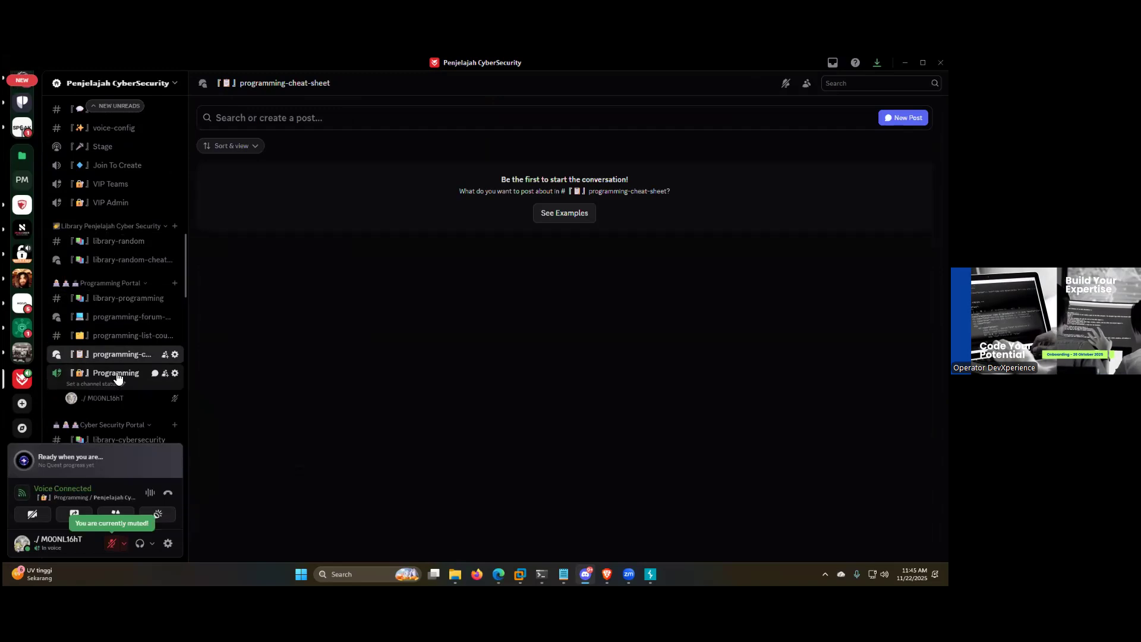
click(651, 540)
scroll(138, 315, up, 5)
scroll(138, 315, down, 5)
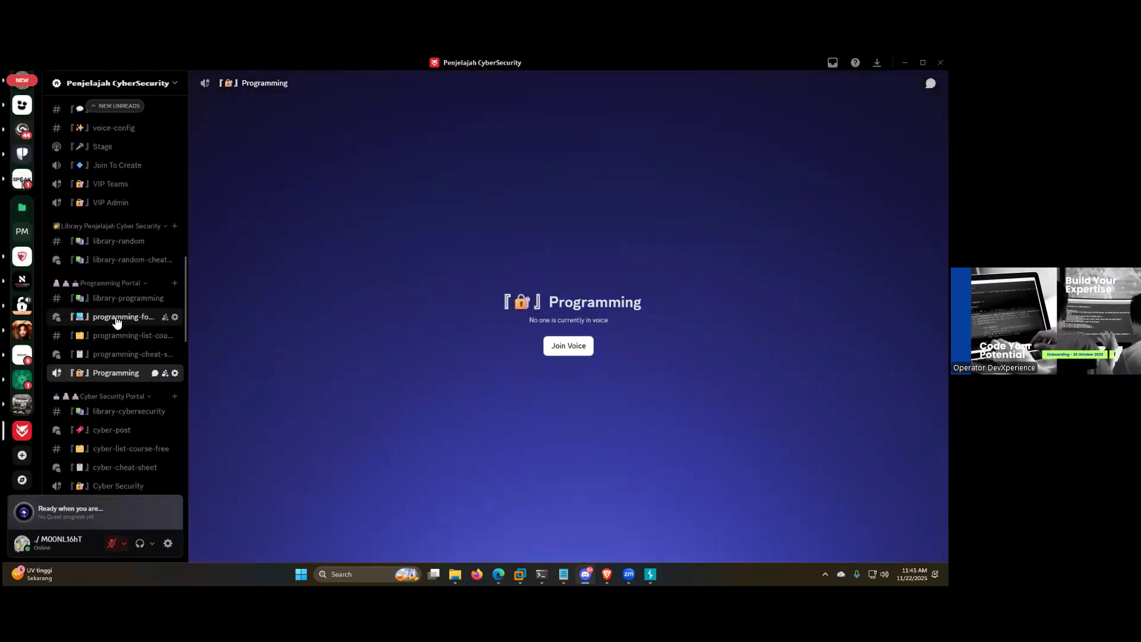
Step: Open the programming-forum-post channel and the Defensive Security section's defensive-security-post forum, and look over its list of posts
click(122, 317)
scroll(137, 357, down, 4)
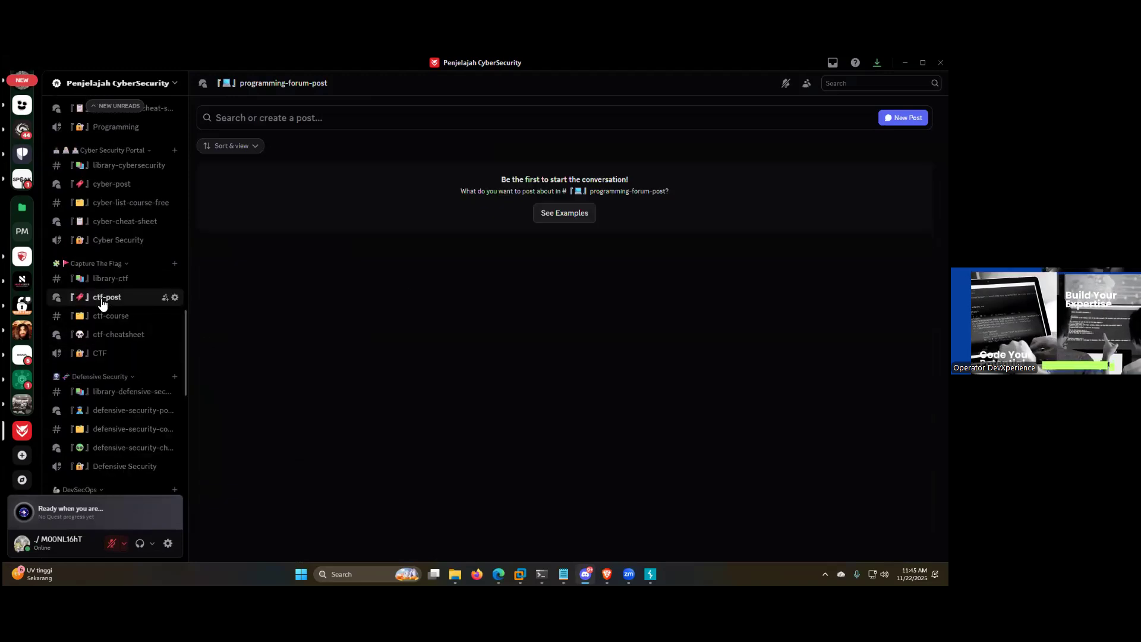
click(119, 392)
click(122, 411)
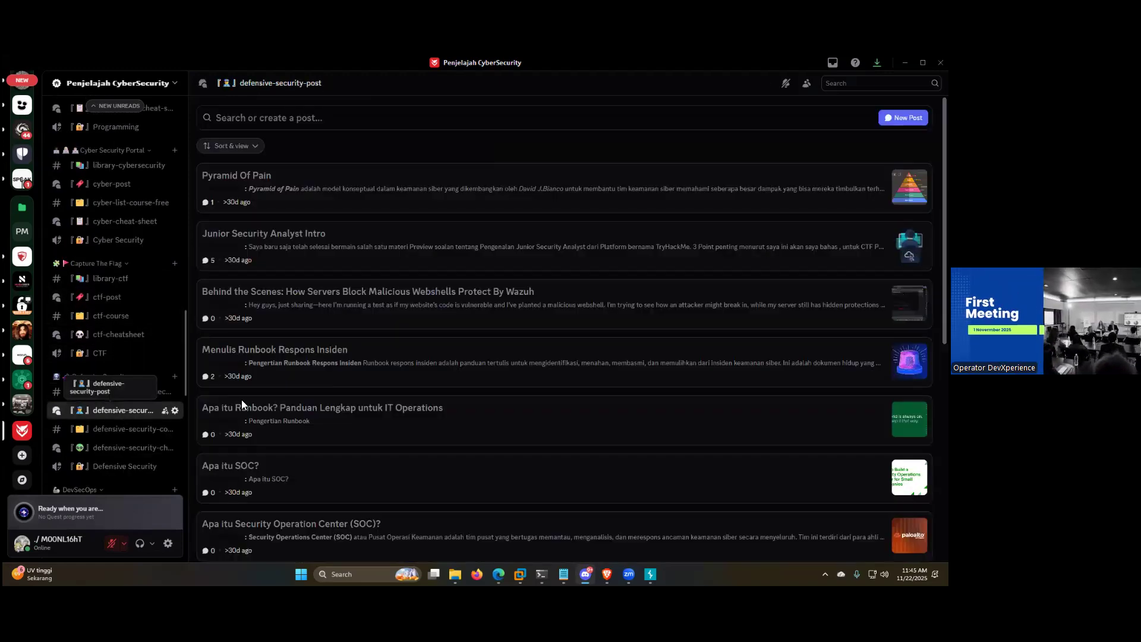
scroll(393, 296, down, 2)
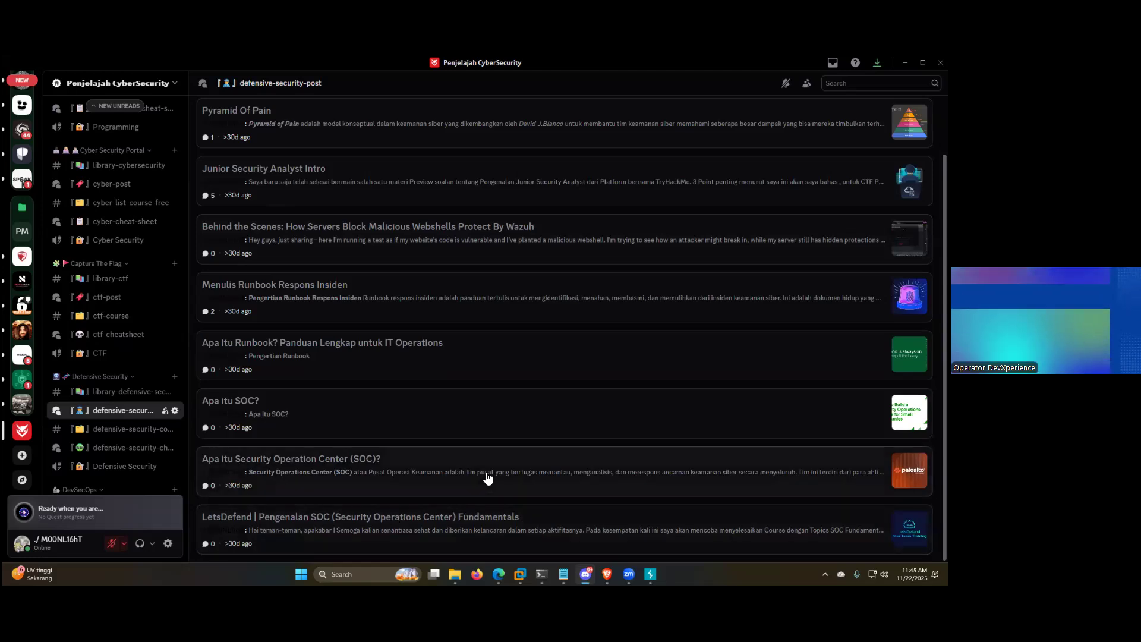
scroll(537, 458, up, 2)
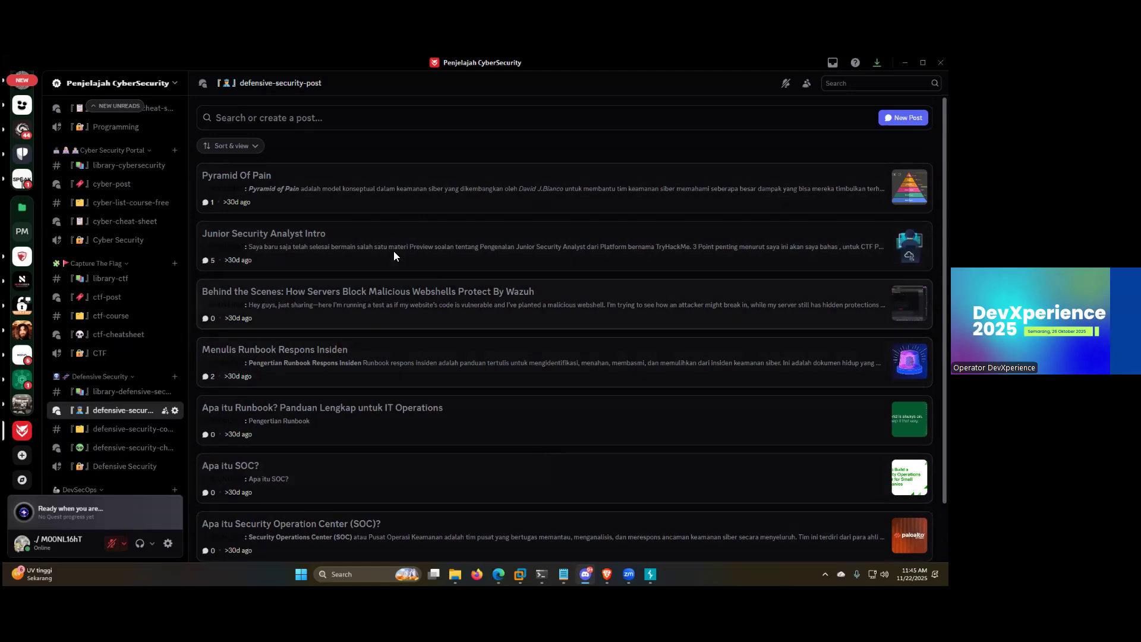
Step: Open the "Pyramid Of Pain" and "Junior Security Analyst Intro" posts and view their contents
click(638, 207)
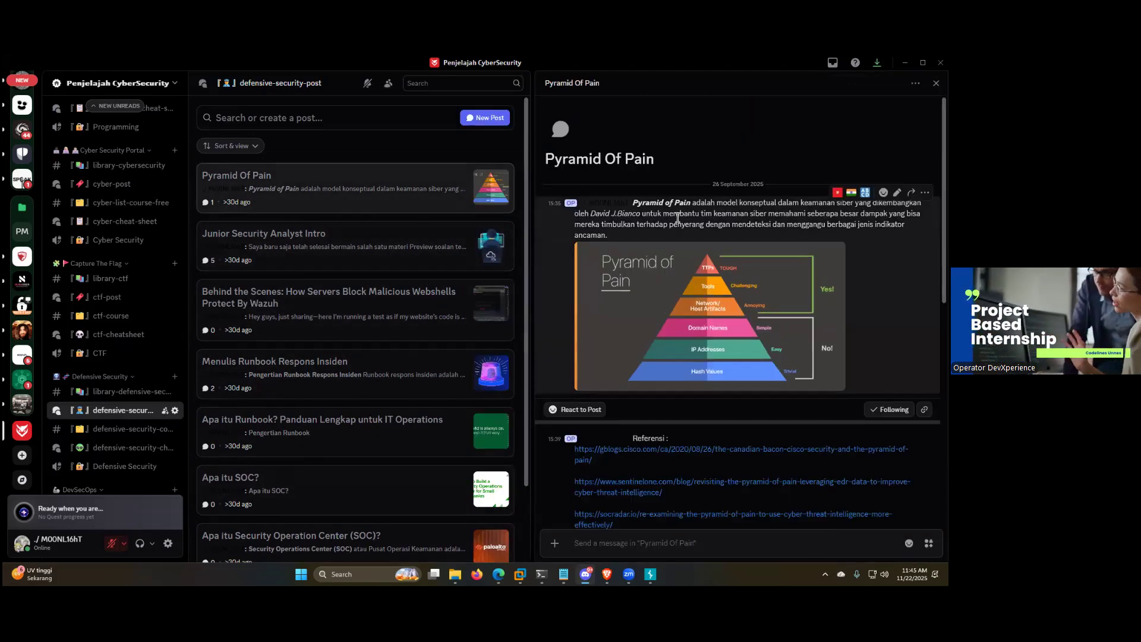
click(379, 254)
click(365, 191)
scroll(693, 229, up, 3)
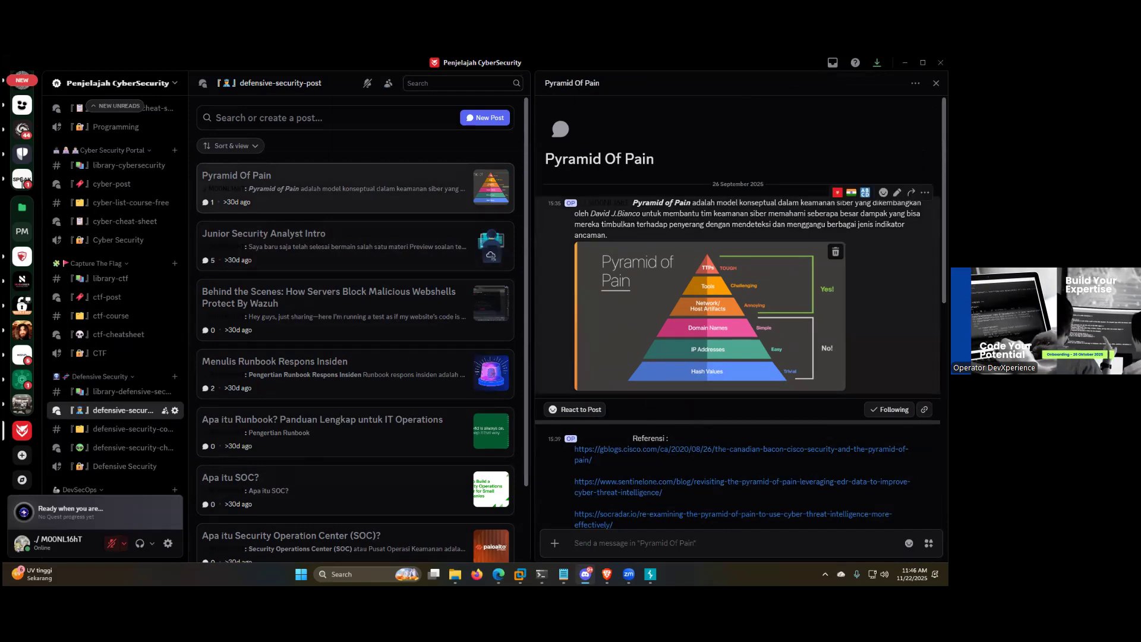
click(256, 247)
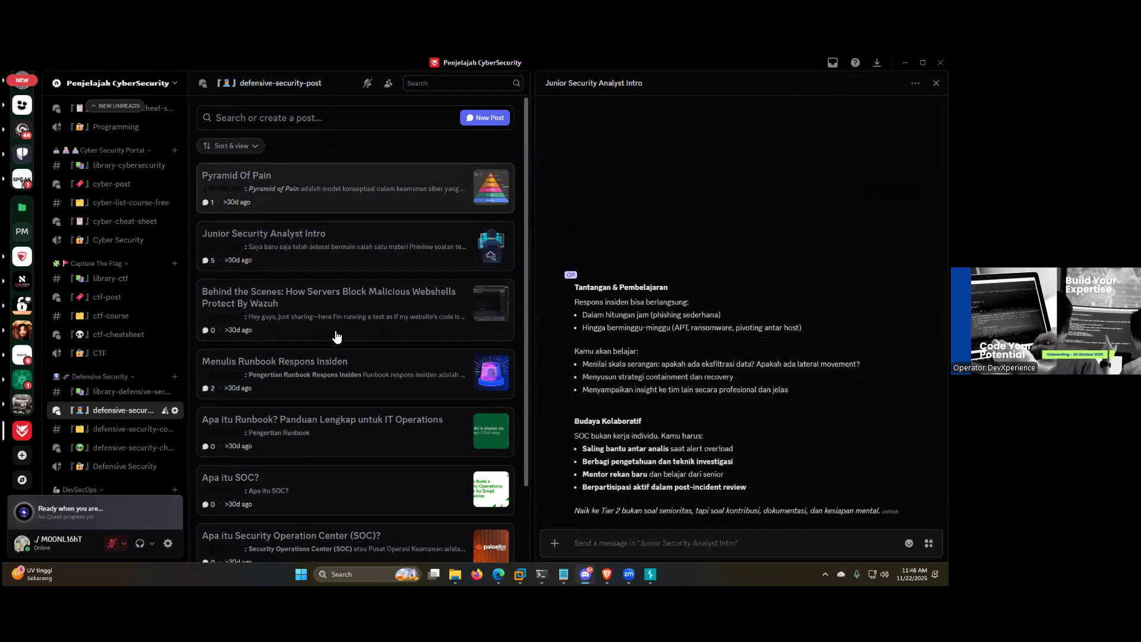
scroll(687, 323, down, 5)
scroll(688, 323, up, 10)
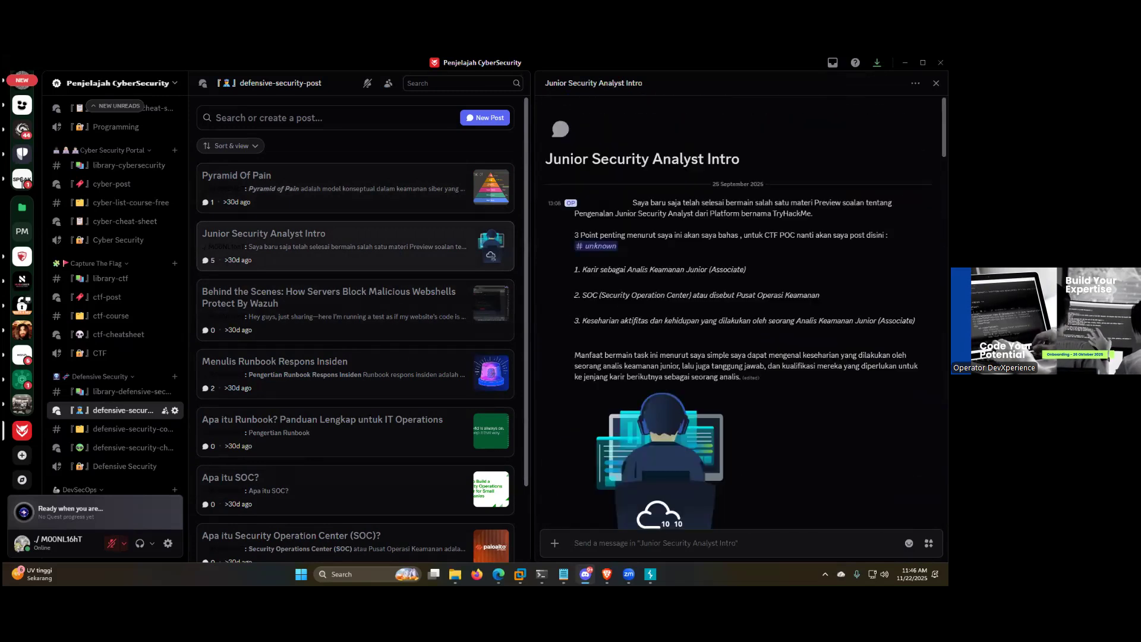
Step: Minimize Discord and show the closing "Terimakasih" slide of the Canva presentation
click(904, 63)
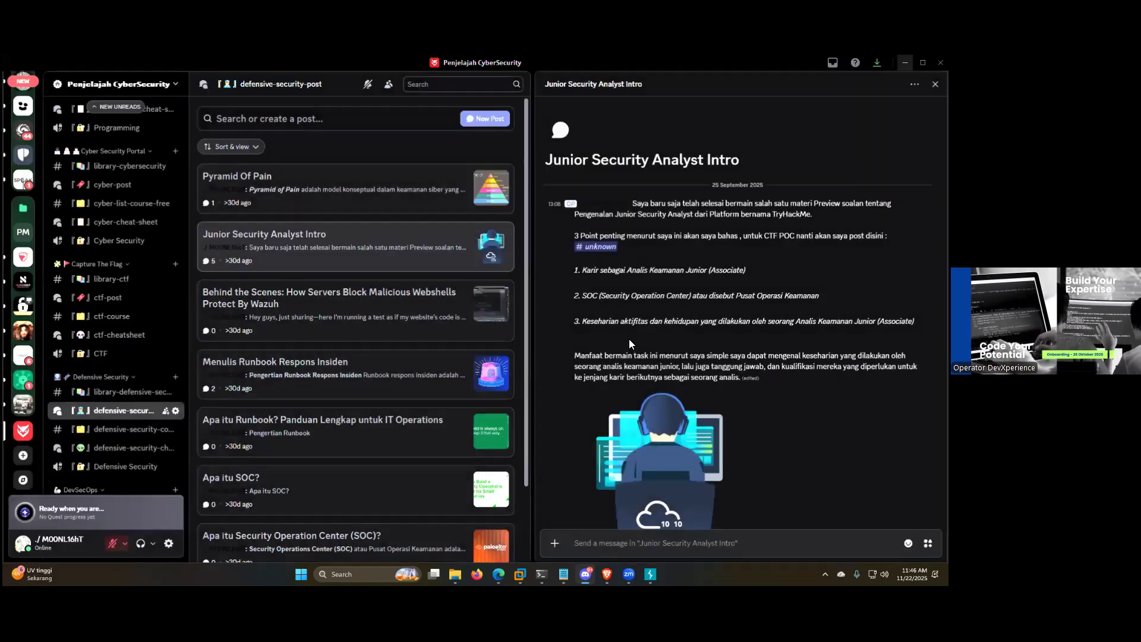
scroll(654, 357, down, 2)
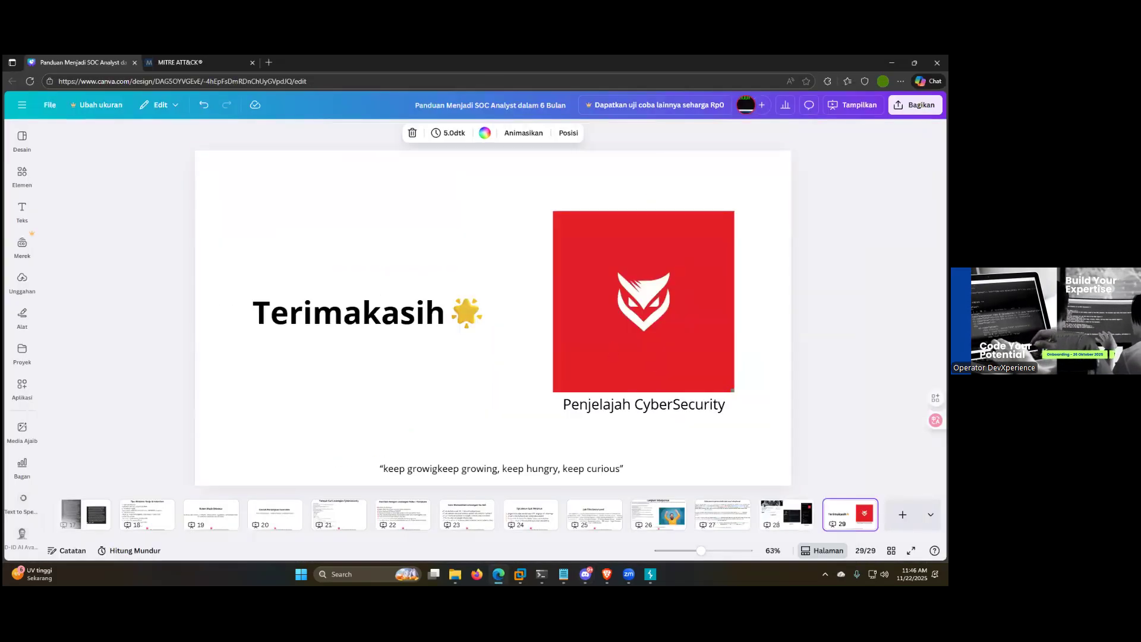
Step: Switch to Notepad and bring the last open files, such as modsec.txt and shell7.php, into view
click(563, 574)
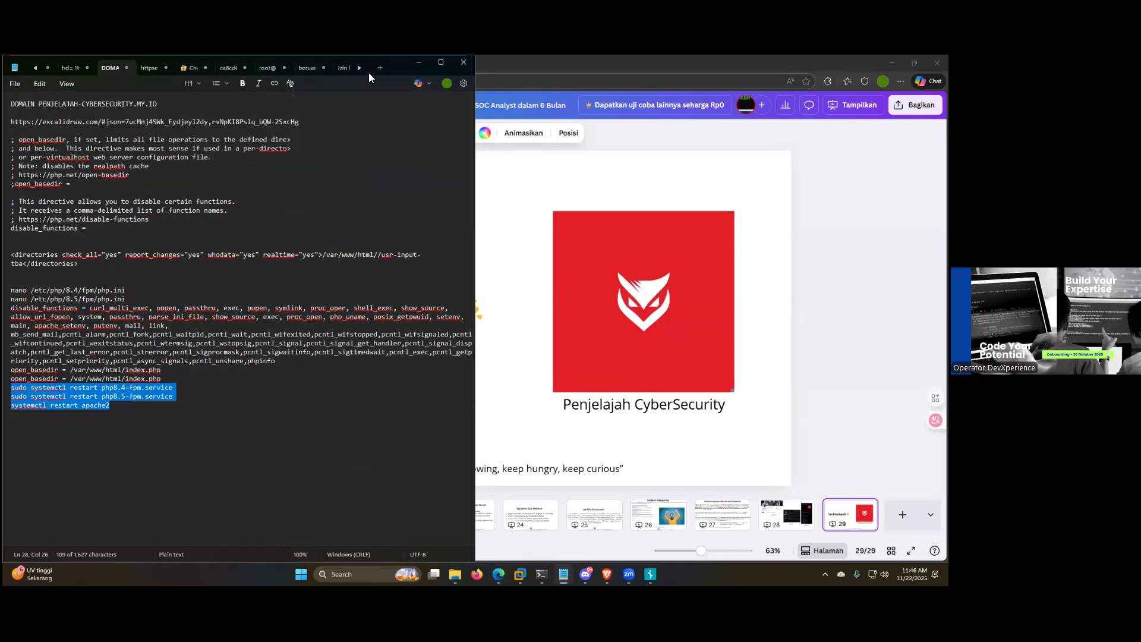
click(358, 68)
click(358, 68)
click(357, 67)
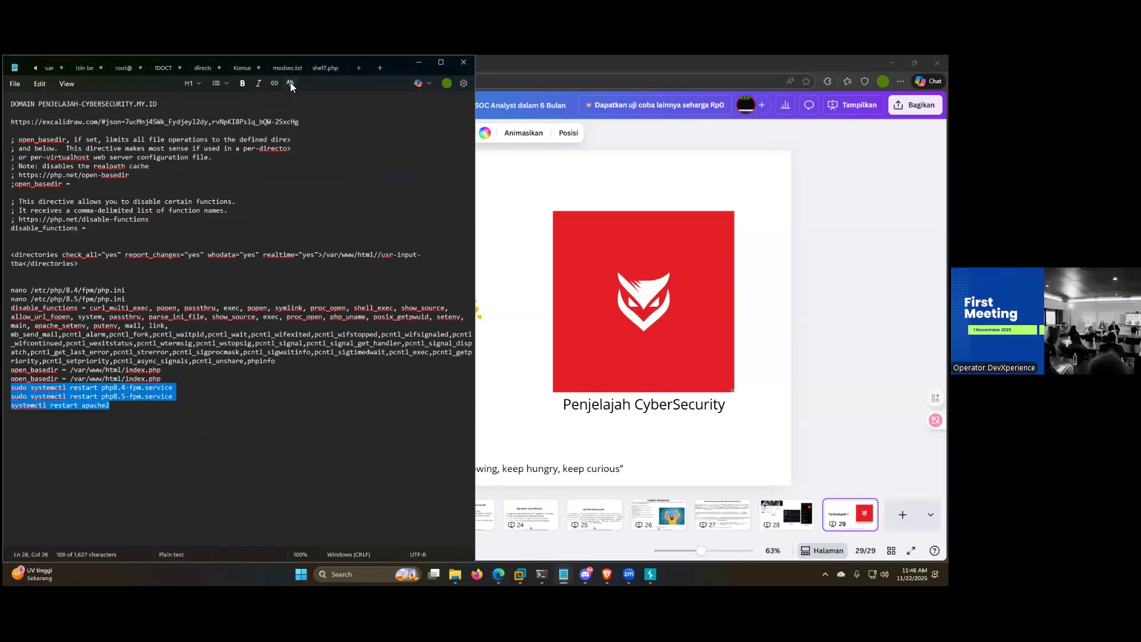
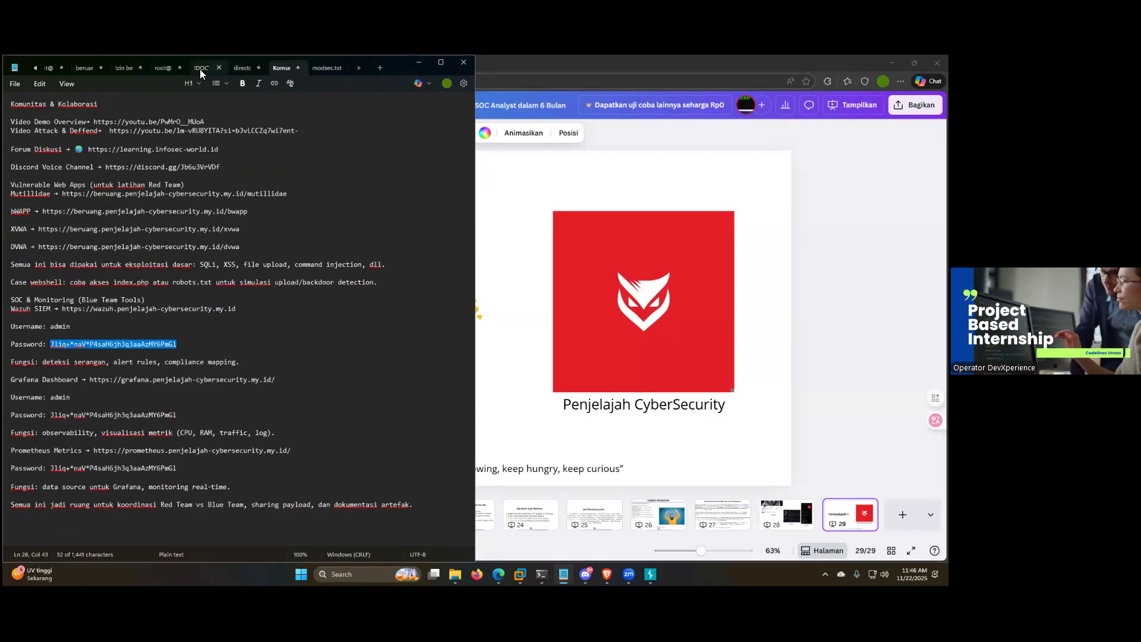
Step: Look through the open Notepad notes and select the whole text of the "Komunitas & Kolaborasi" note
click(200, 69)
click(162, 67)
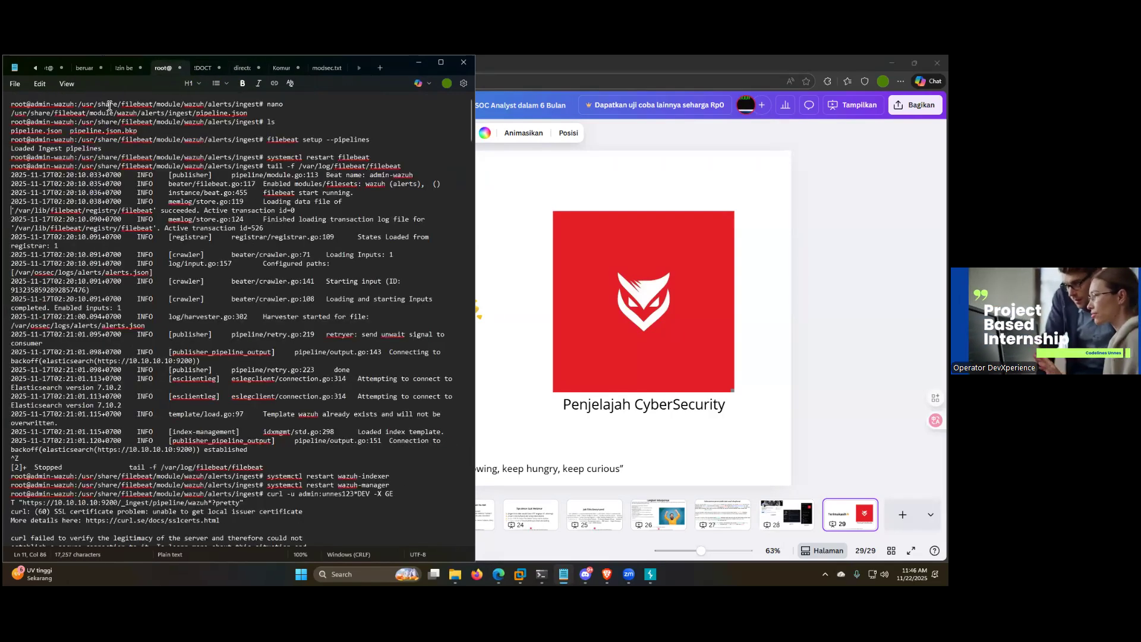
click(38, 69)
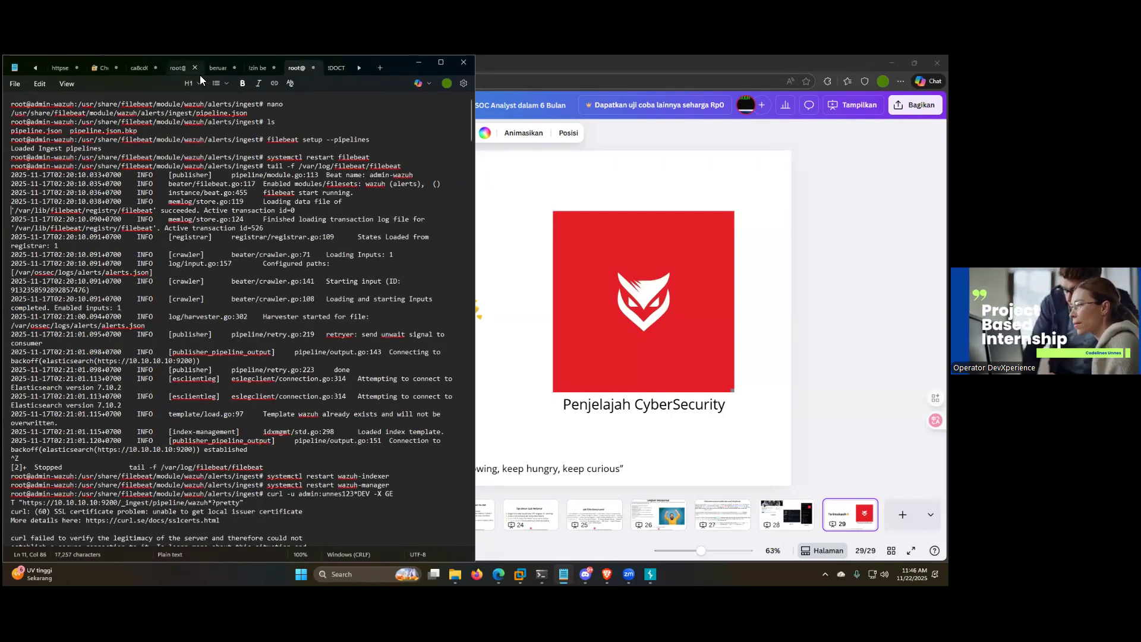
click(218, 68)
click(259, 69)
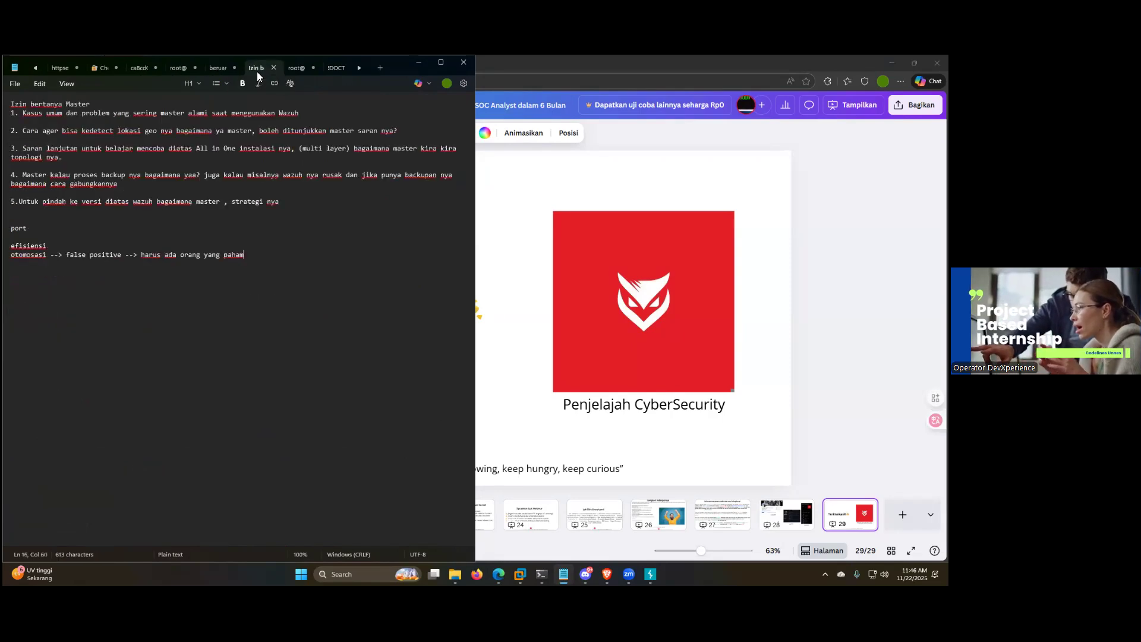
click(309, 75)
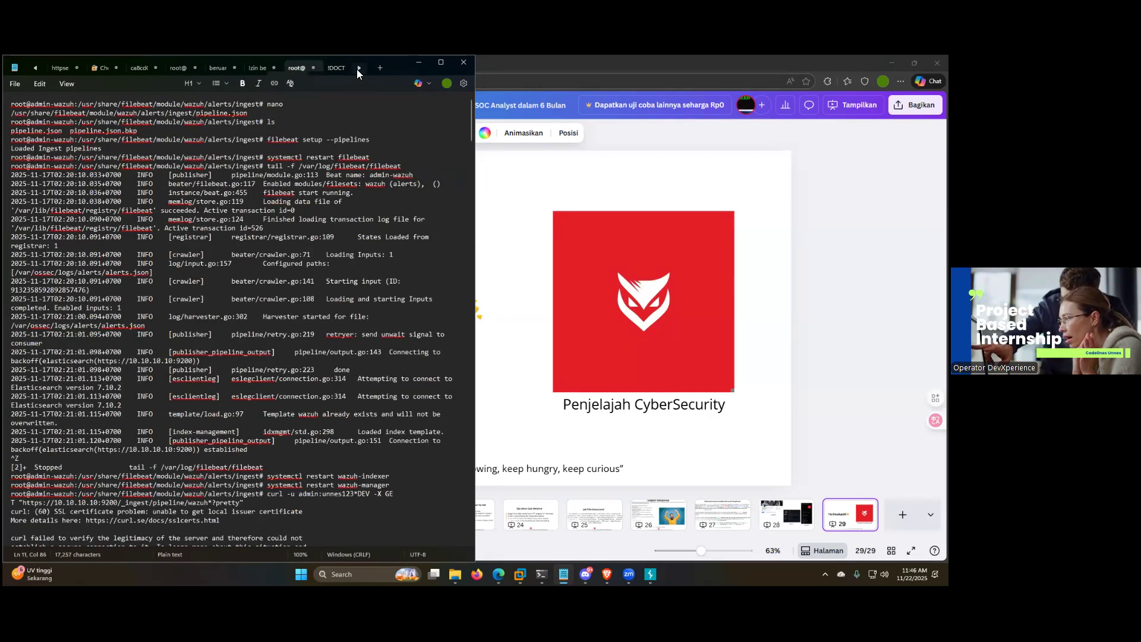
click(356, 69)
click(325, 70)
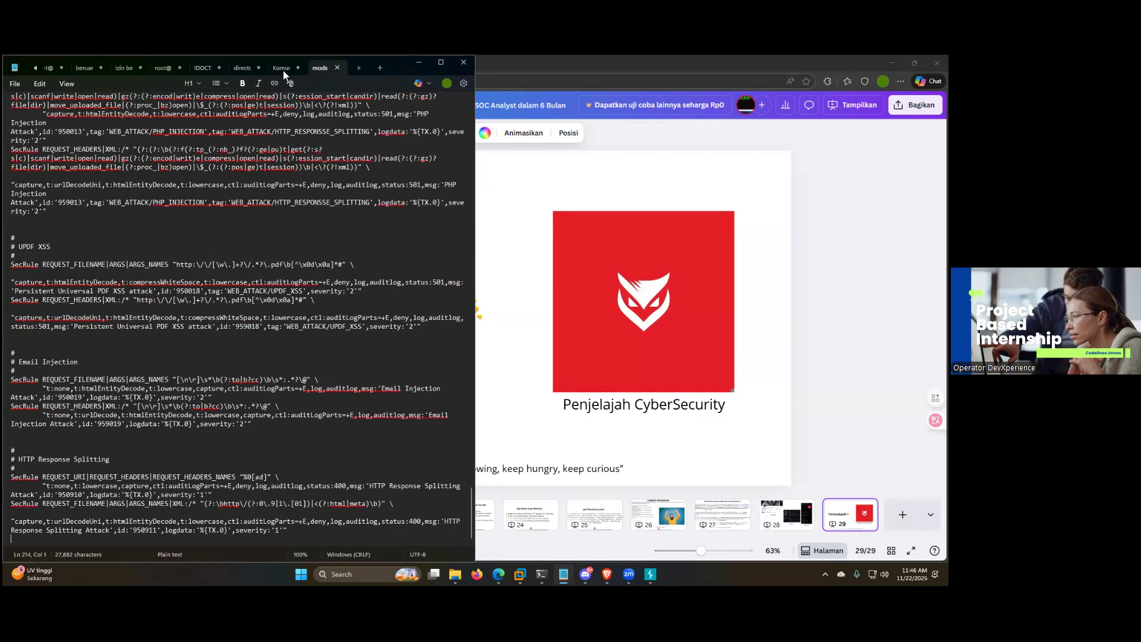
click(283, 70)
key(ctrl+a)
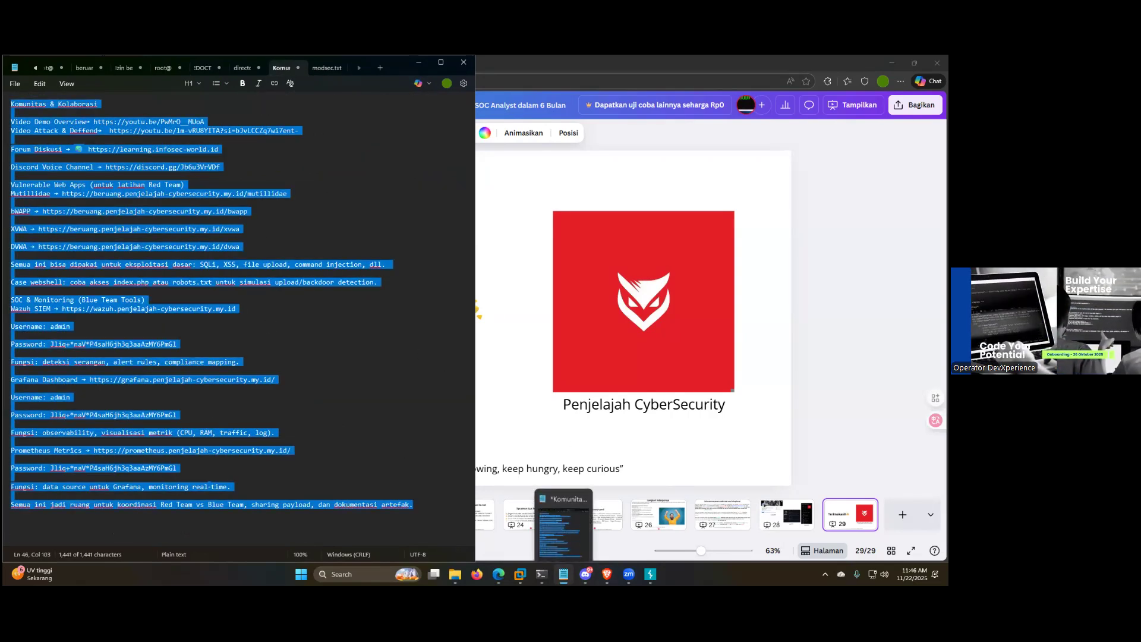
Step: Switch back to the closing "Terimakasih" slide in Canva and select all of its elements
click(638, 486)
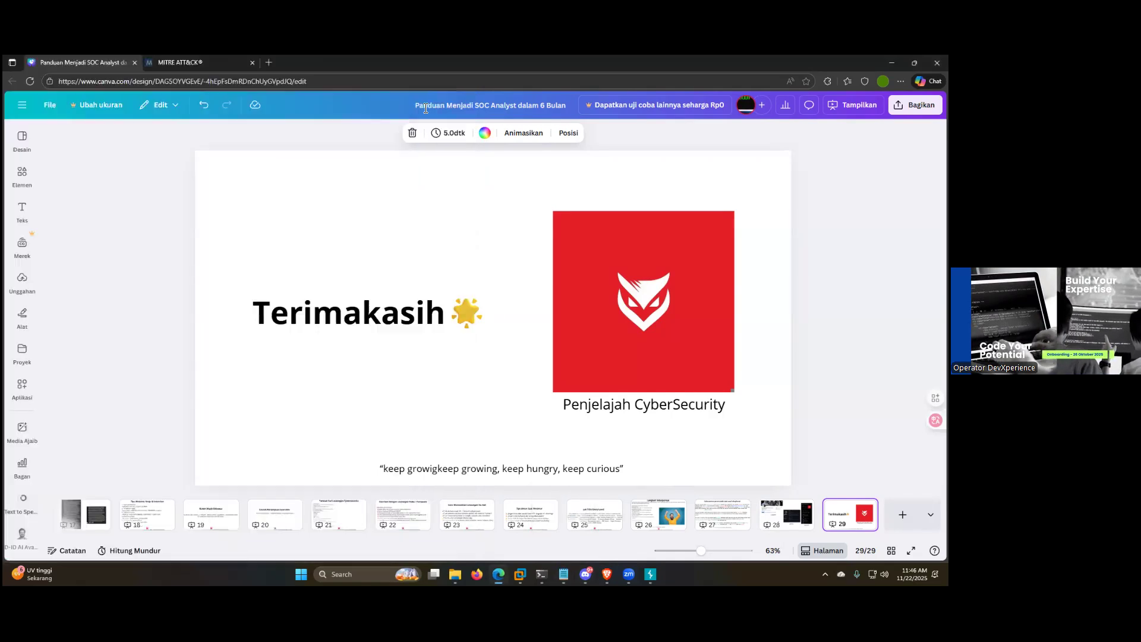
key(Tab)
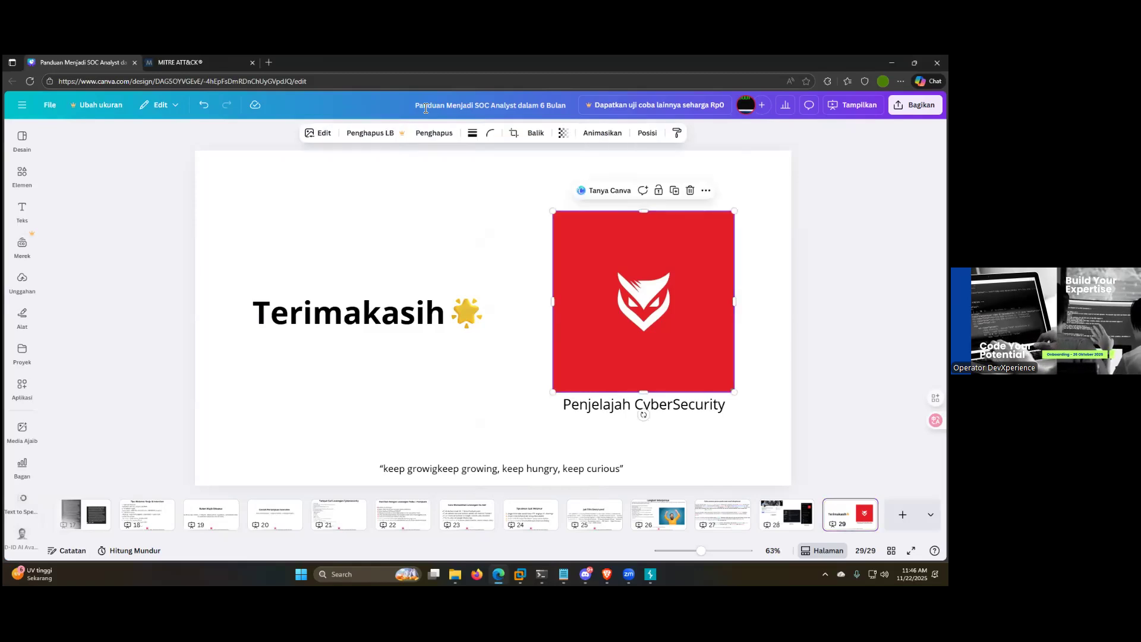
key(ctrl+a)
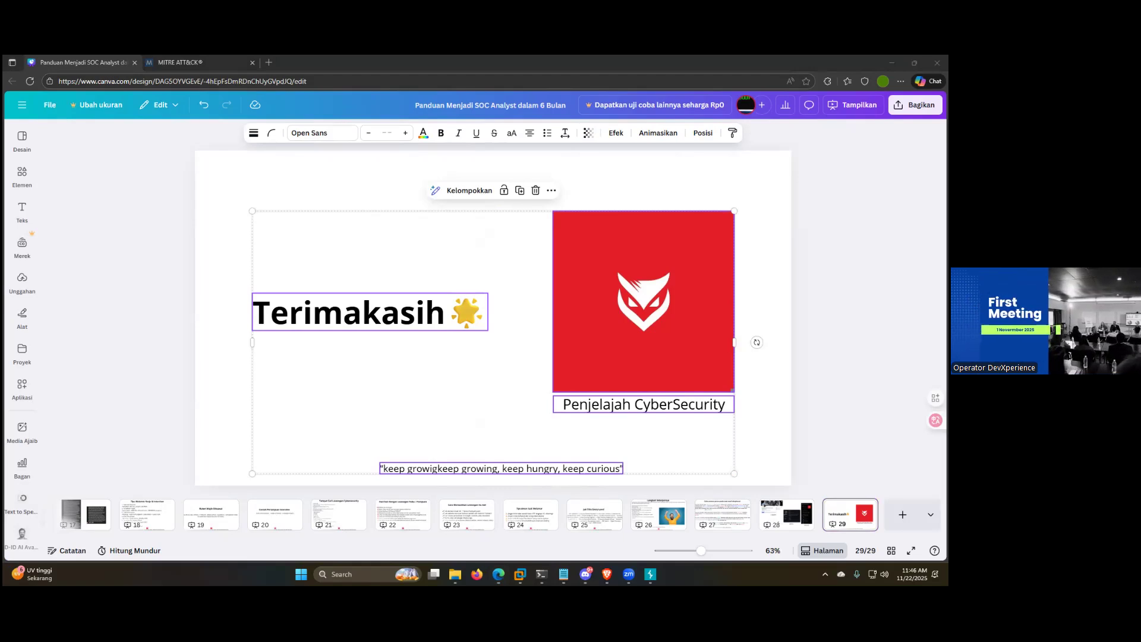
click(498, 574)
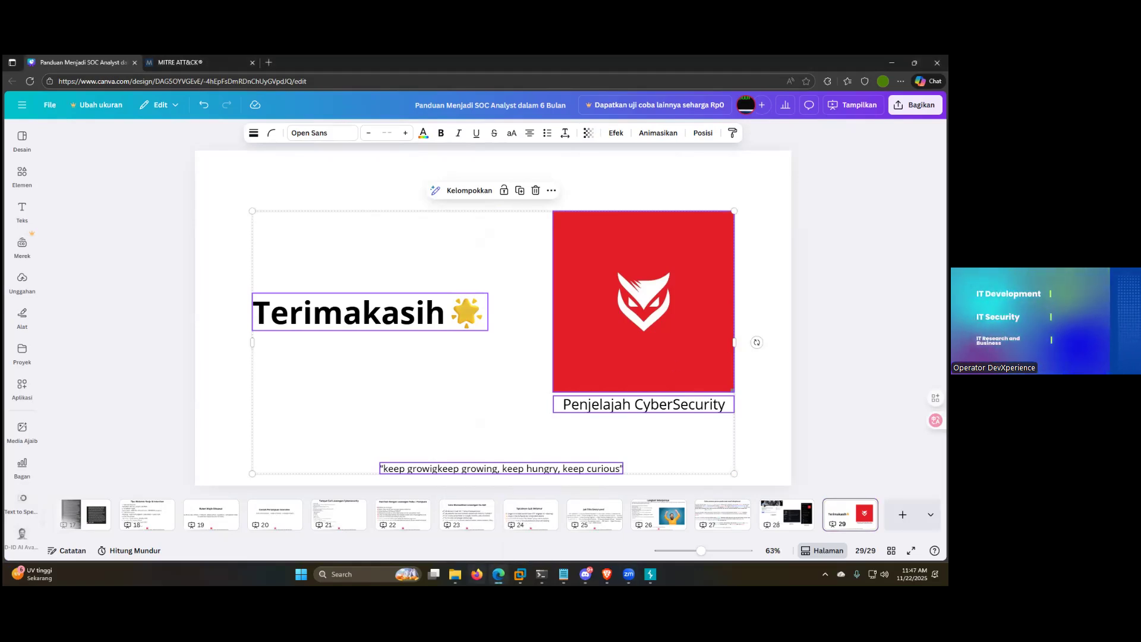
Step: Switch to the Brave browser and log in to Grafana as admin, with the account password taken from the Notepad note
click(607, 574)
click(402, 328)
text(admin)
key(Tab)
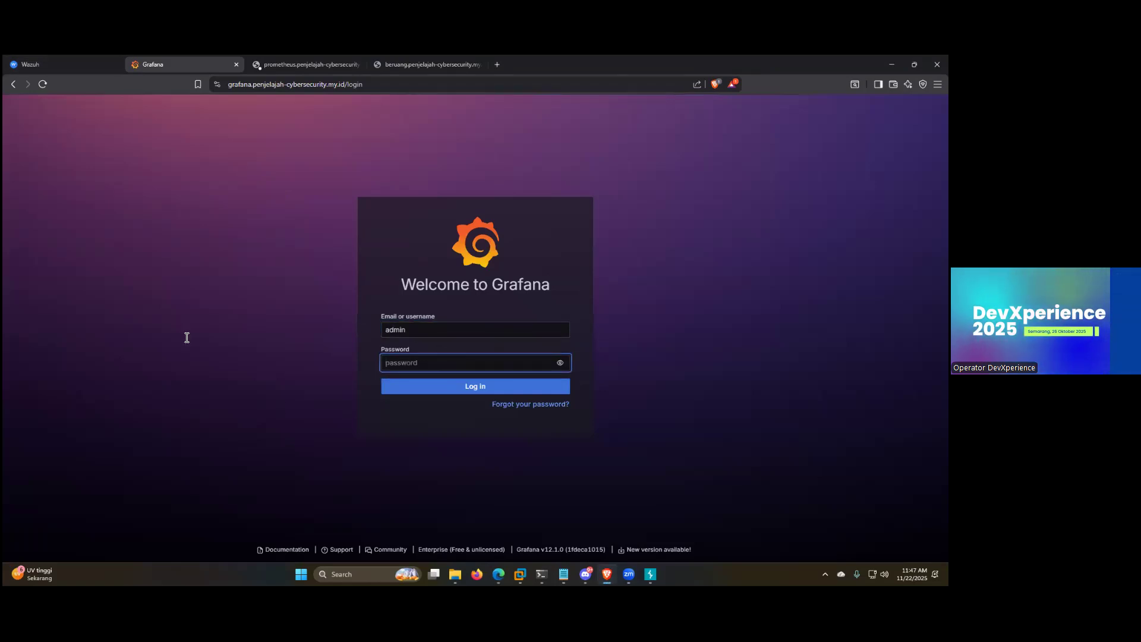
key(alt+Tab)
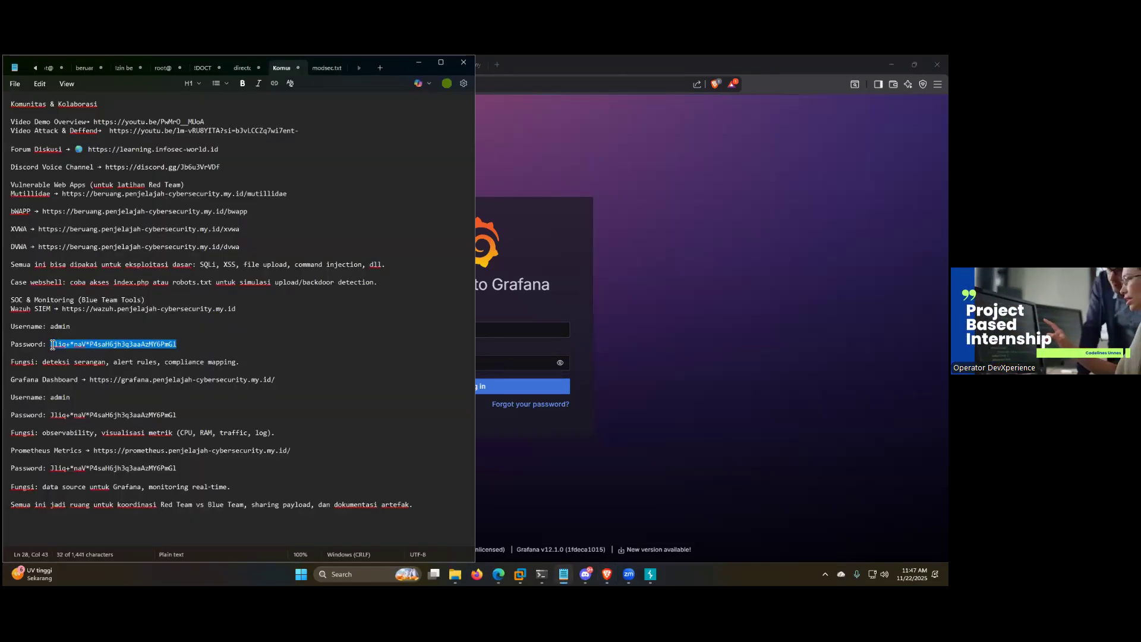
key(alt+Tab)
key(ctrl+v)
click(493, 387)
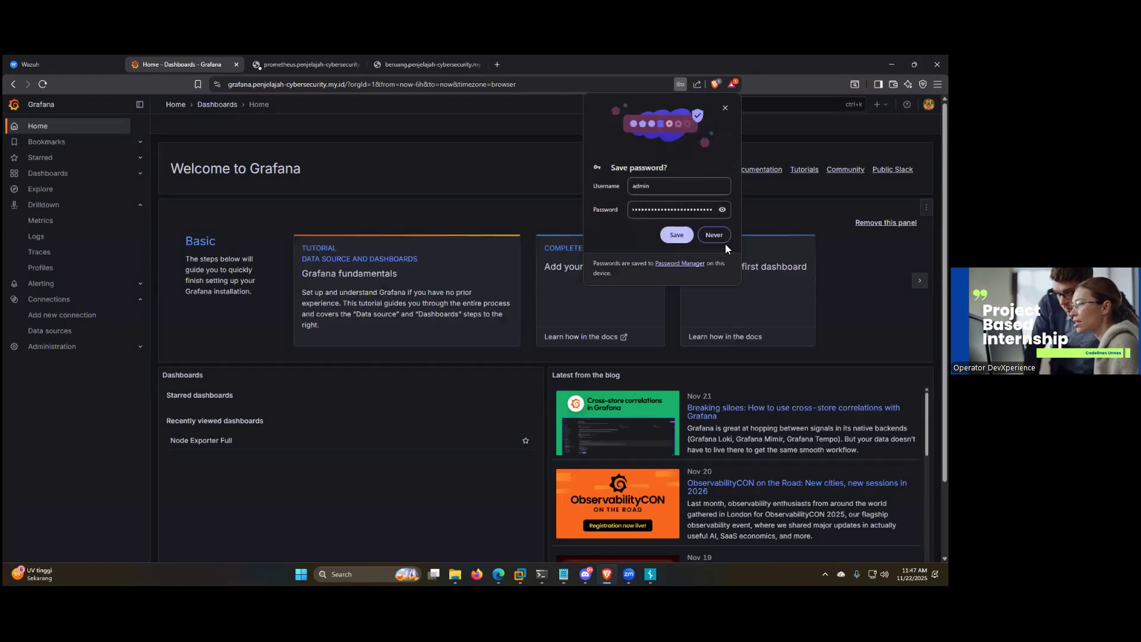
Step: Open the Beruang Cyber Dashboard in Grafana, set its time range to Last 7 days and look over its panels
click(48, 173)
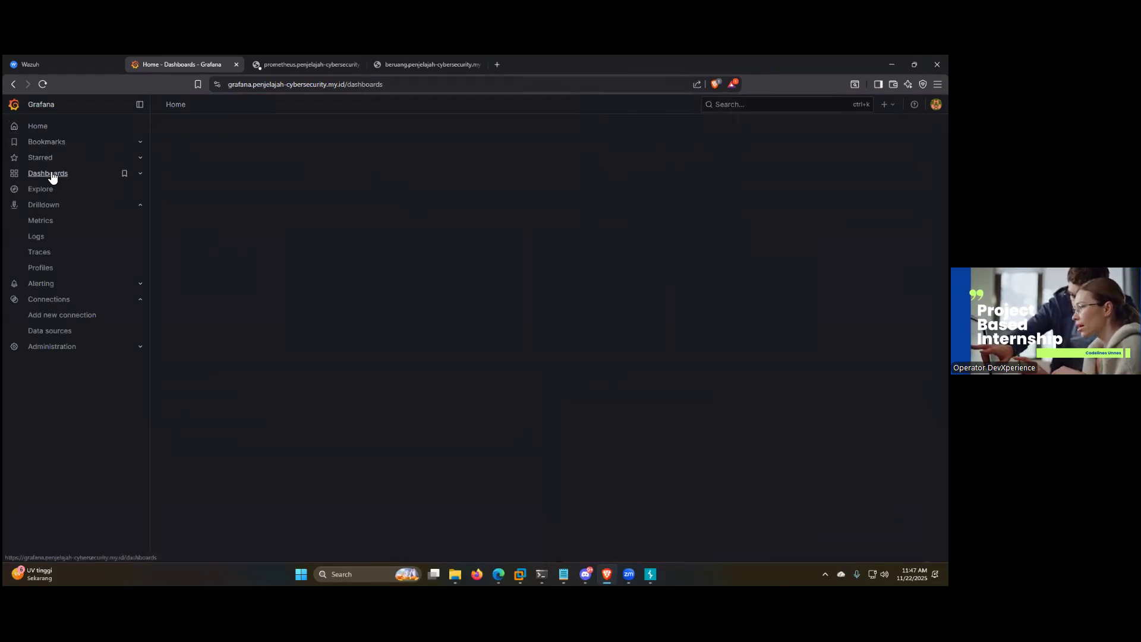
click(245, 235)
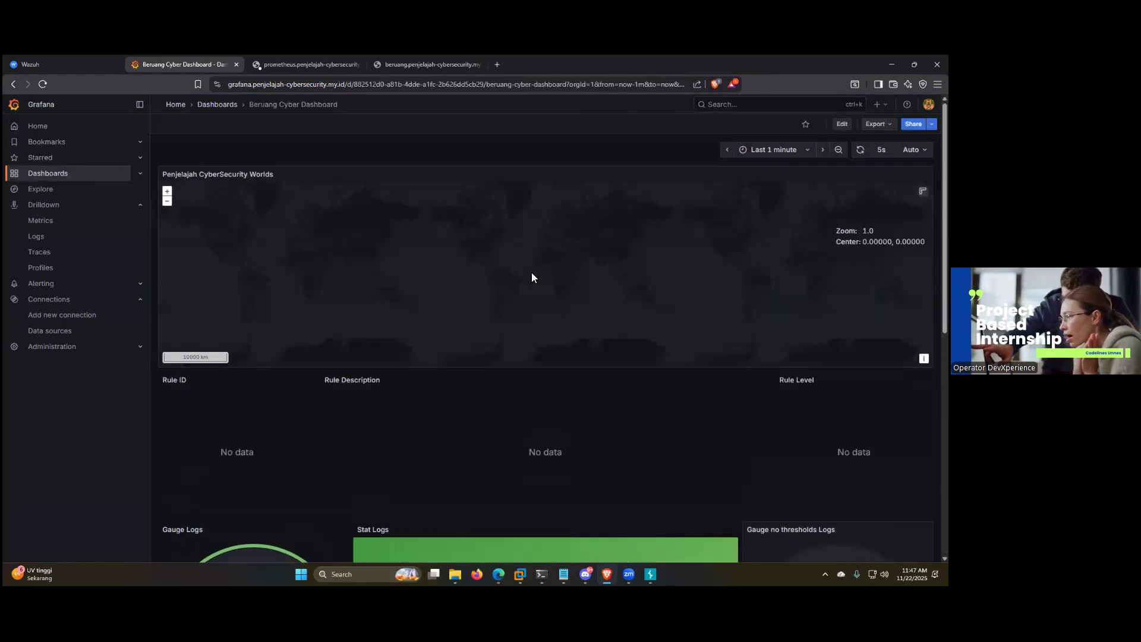
click(773, 149)
scroll(791, 285, down, 3)
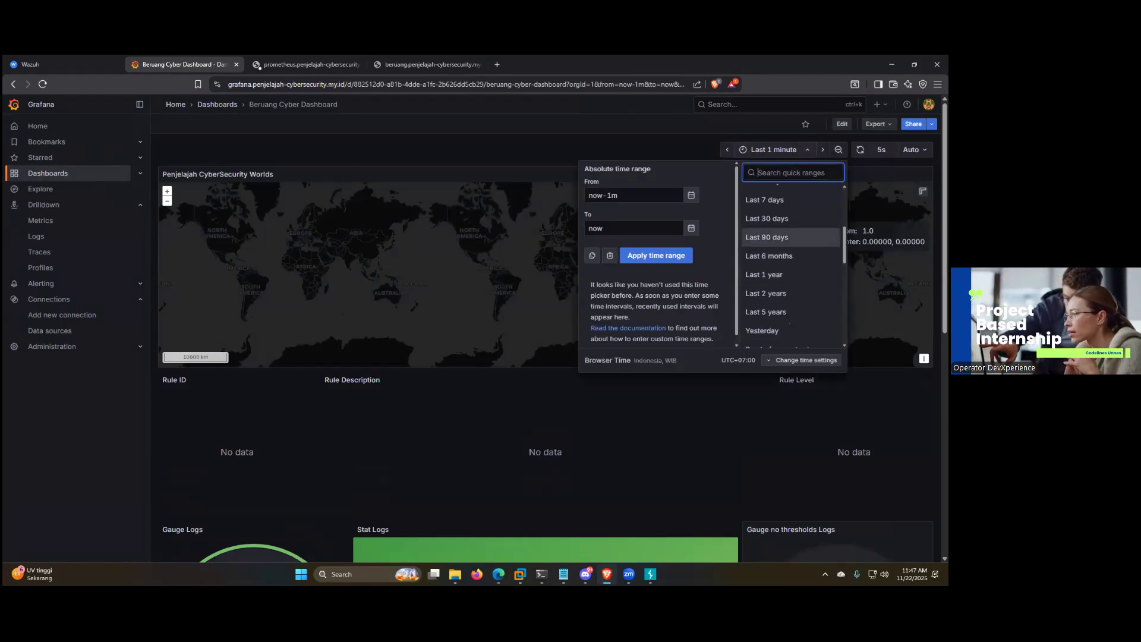
click(764, 200)
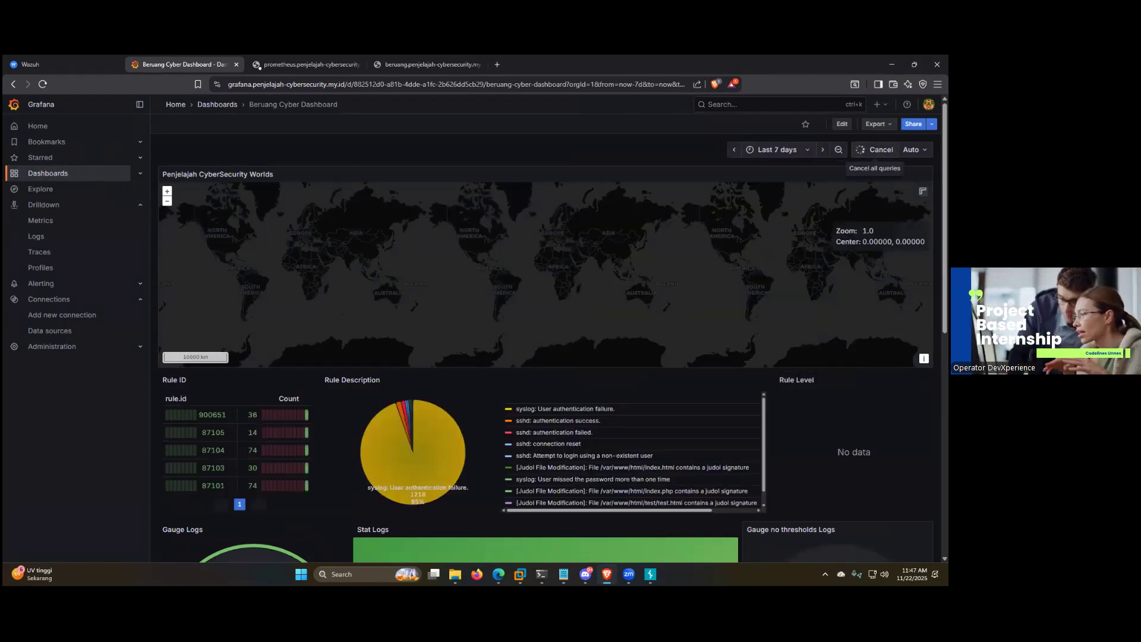
scroll(387, 454, down, 5)
scroll(546, 406, up, 5)
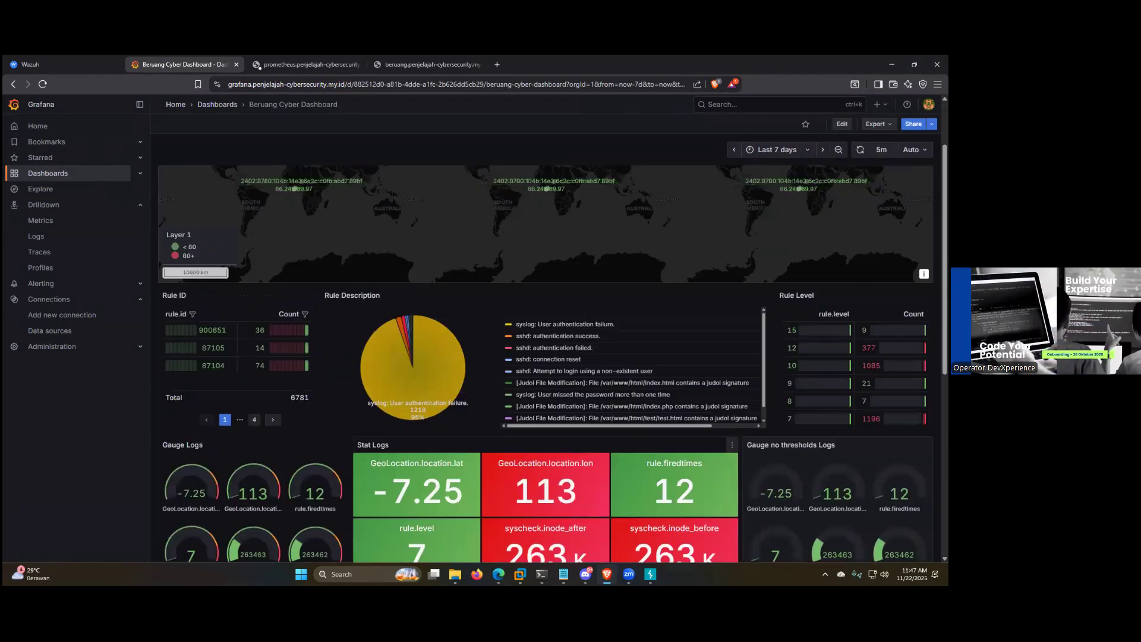
Step: Set the Beruang Cyber Dashboard's time range to Last 24 hours and open the Node Exporter Full dashboard
click(772, 150)
click(768, 327)
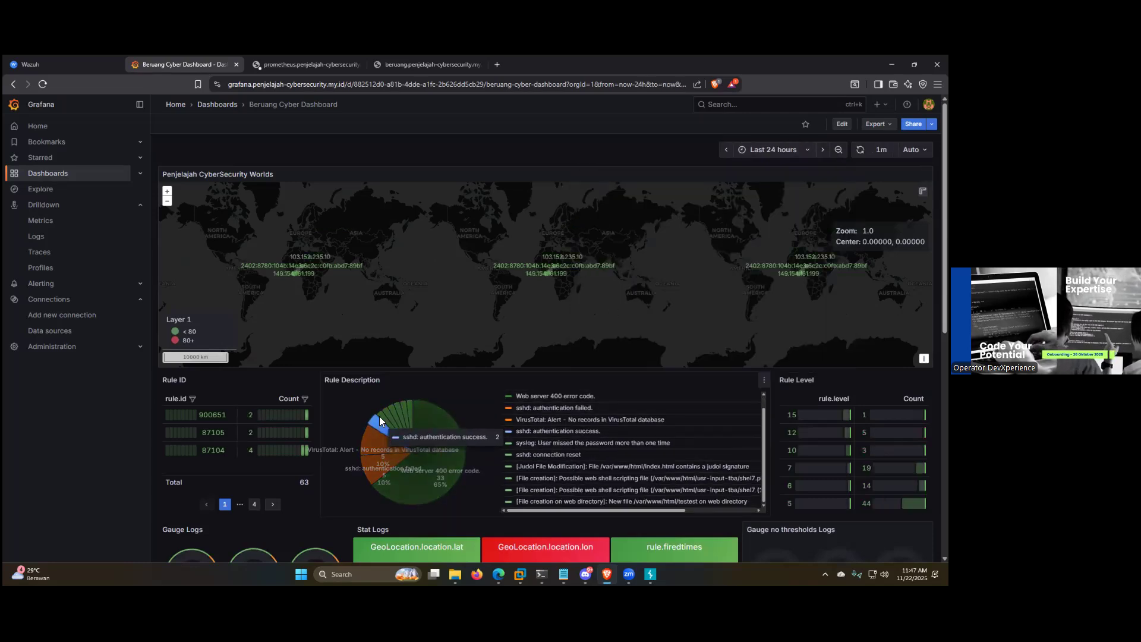
click(53, 179)
click(241, 252)
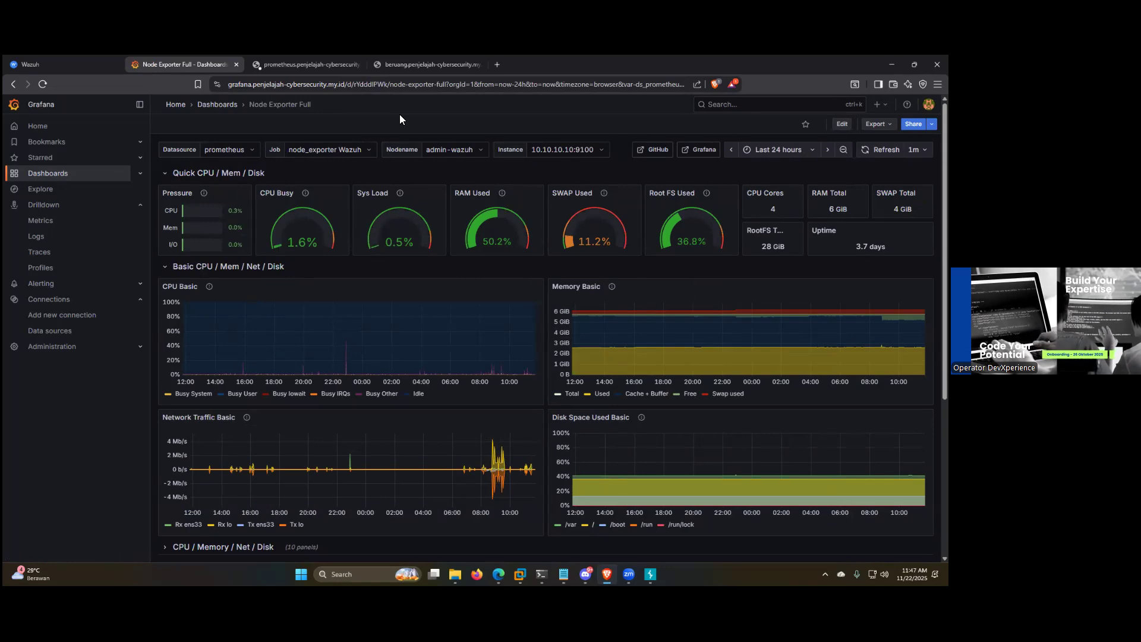
Step: Sign in to Prometheus as admin with the account password and open the metrics endpoint of the node_exporter Wazuh target
click(300, 64)
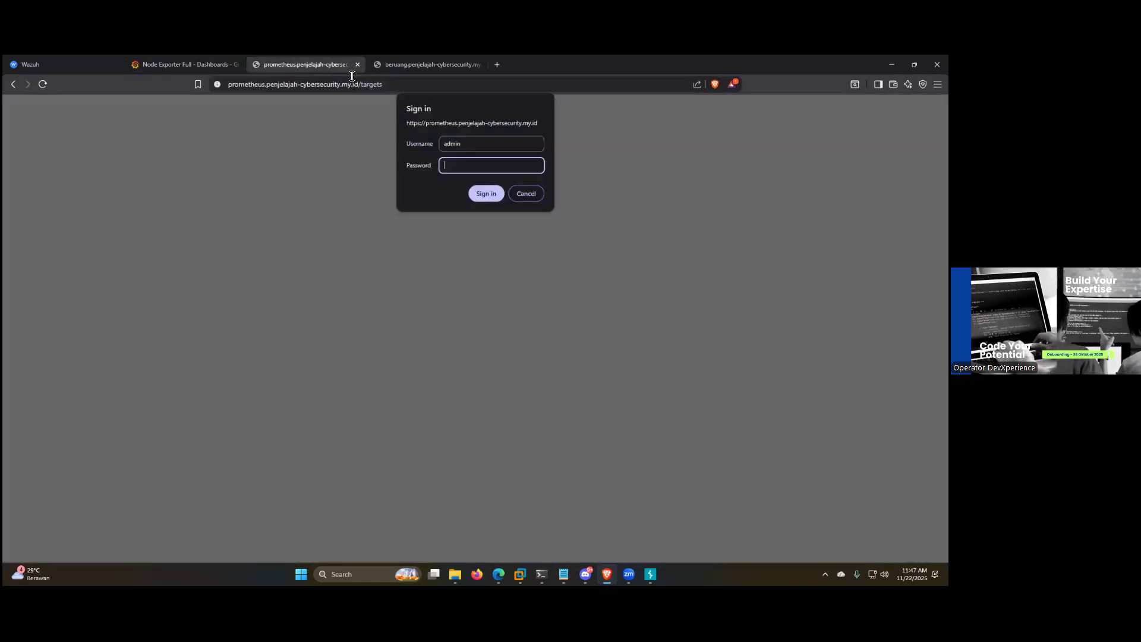
click(489, 194)
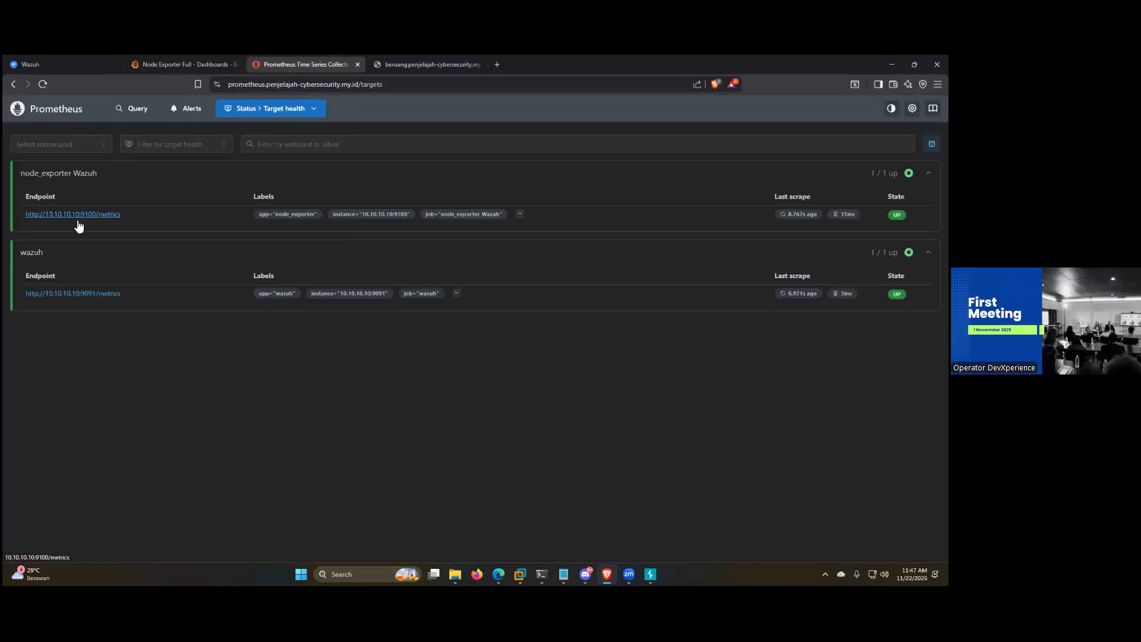
click(96, 222)
Step: Look through the raw metrics at 10.10.10.10:9100, with a brief check of the Manager Wazuh virtual machine in VMware Workstation
scroll(321, 236, down, 20)
scroll(497, 331, down, 20)
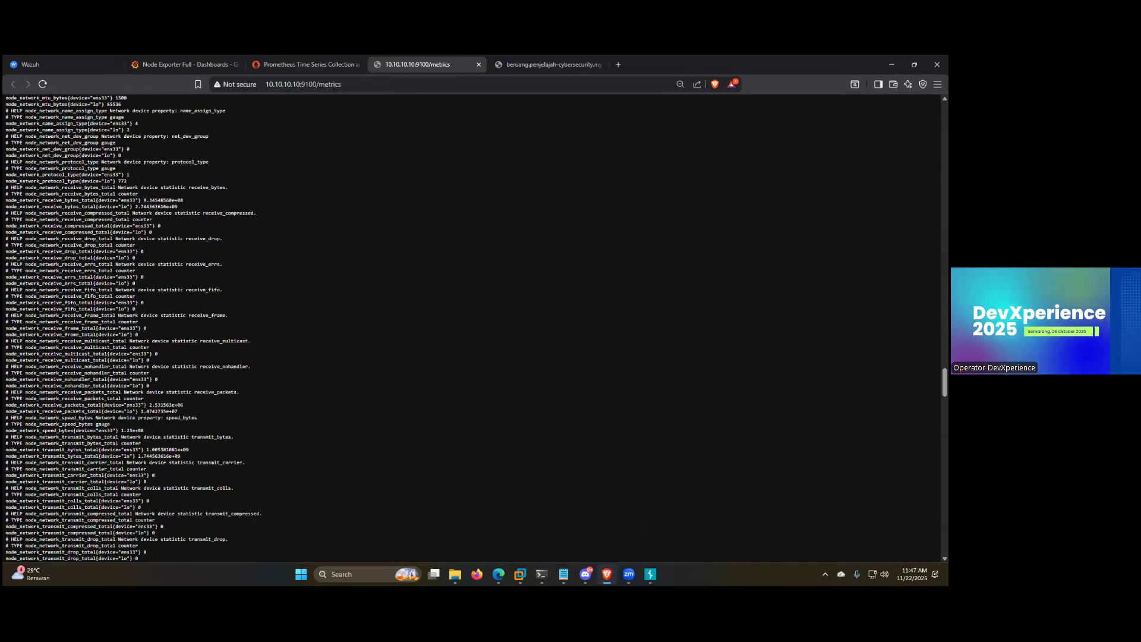
click(520, 574)
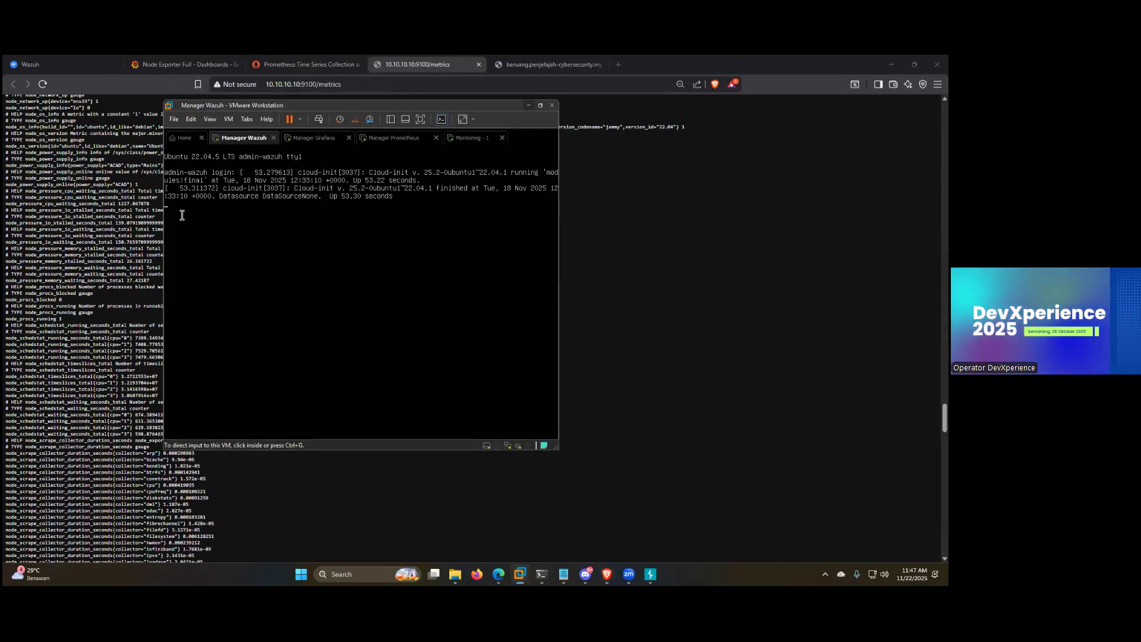
click(520, 574)
scroll(156, 339, down, 15)
scroll(158, 343, up, 20)
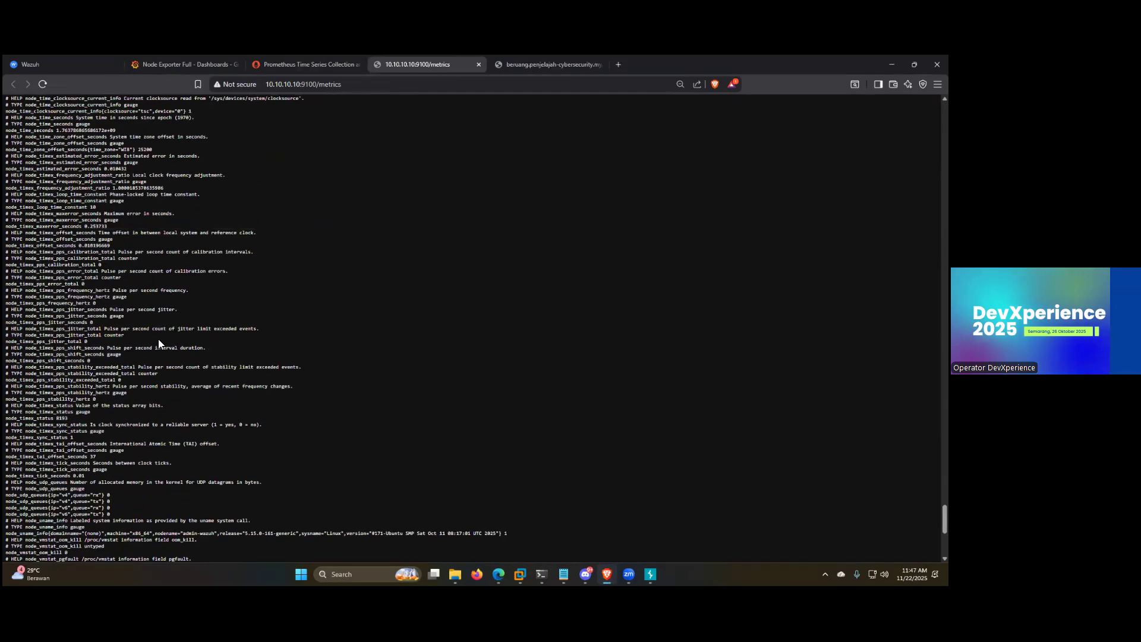
scroll(177, 366, up, 20)
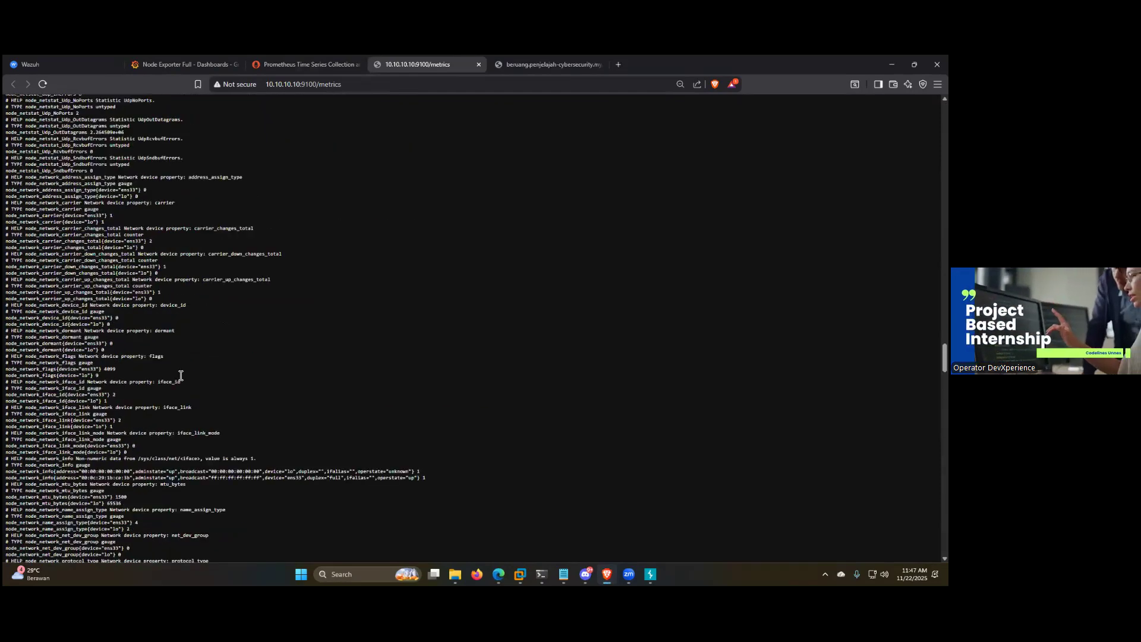
scroll(300, 113, up, 5)
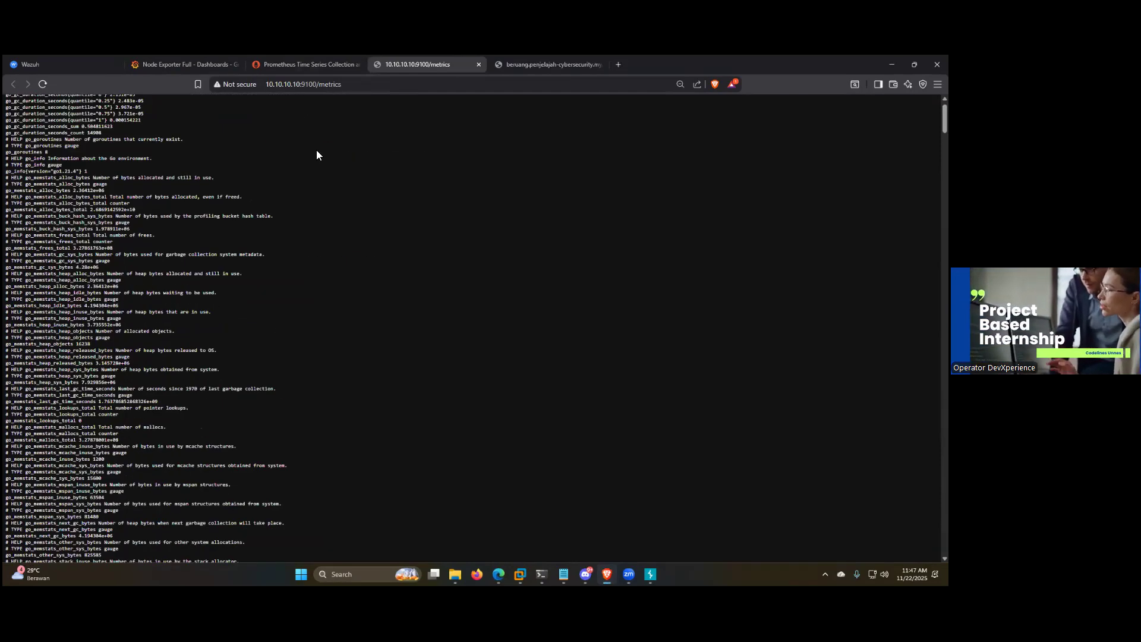
Step: Open the wazuh target's 10.10.10.10:9091 metrics from Prometheus, look over them and return to the Grafana dashboard
key(ctrl+shift+Tab)
key(ctrl+shift+Tab)
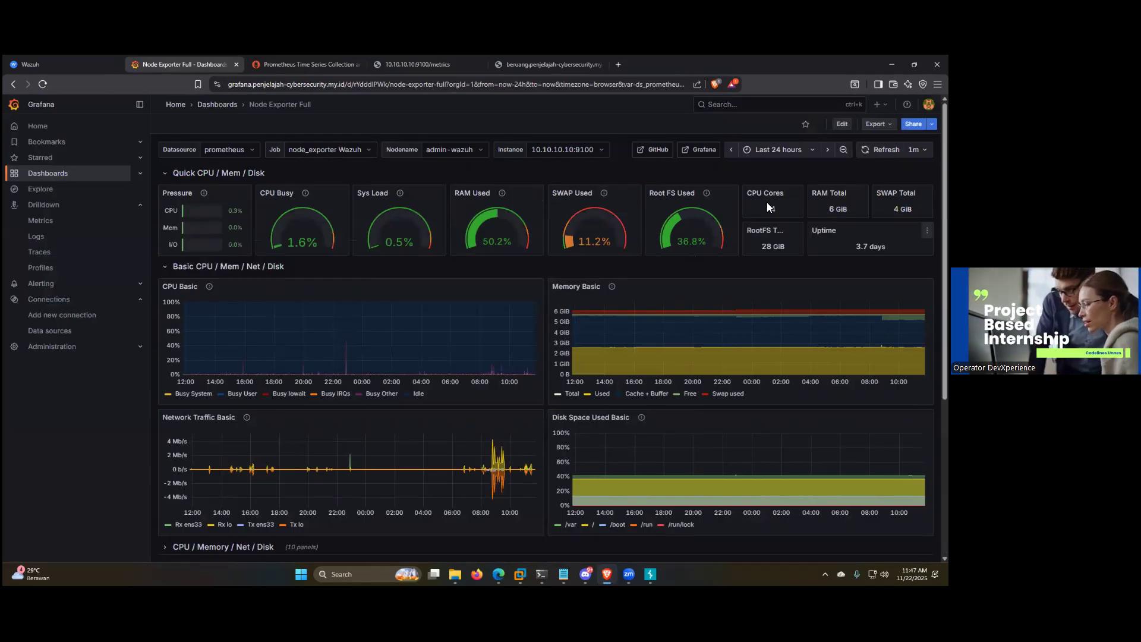
click(304, 64)
click(66, 296)
scroll(236, 330, down, 15)
key(ctrl+shift+Tab)
key(ctrl+shift+Tab)
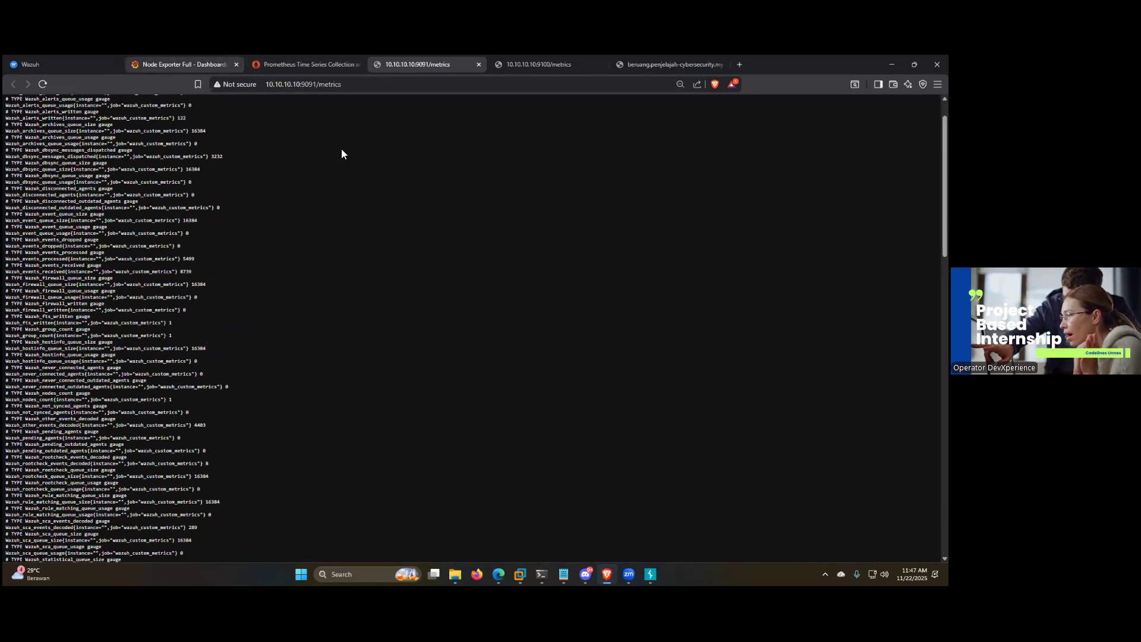
Step: Open Grafana's Metrics drilldown, filter the metrics by the Wazuh prefix and examine the resulting graphs
click(36, 225)
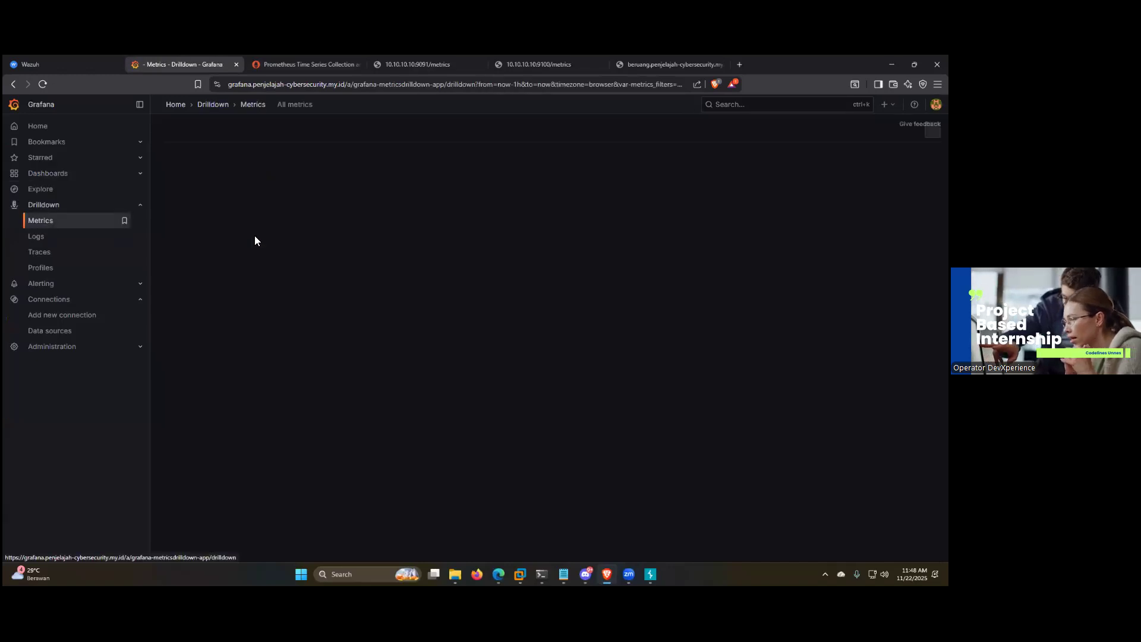
click(169, 195)
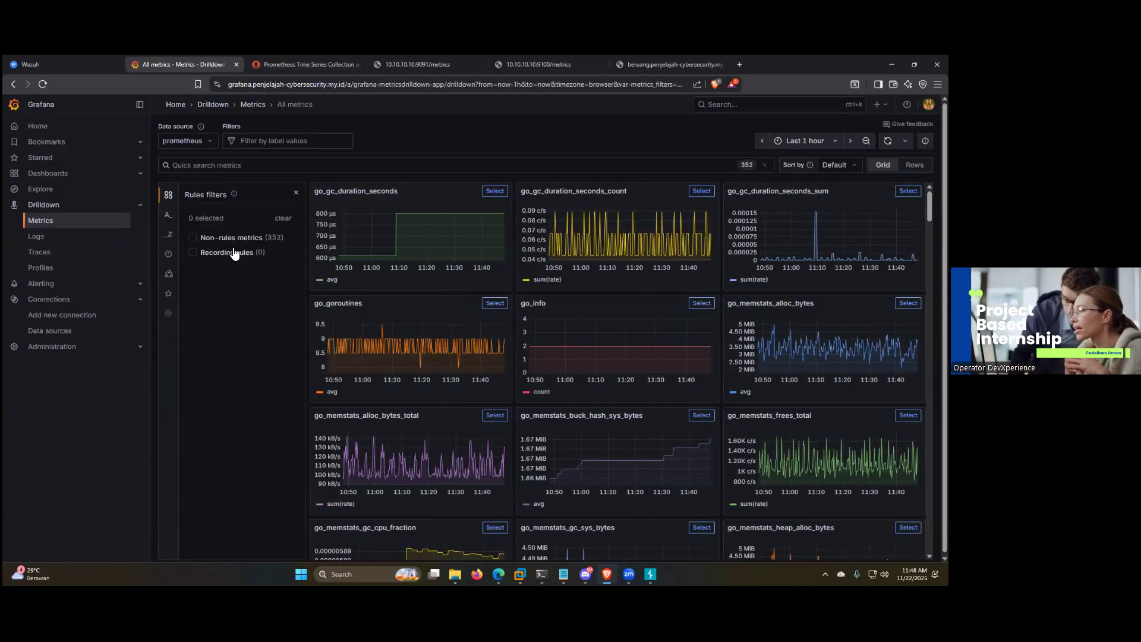
click(169, 215)
click(211, 292)
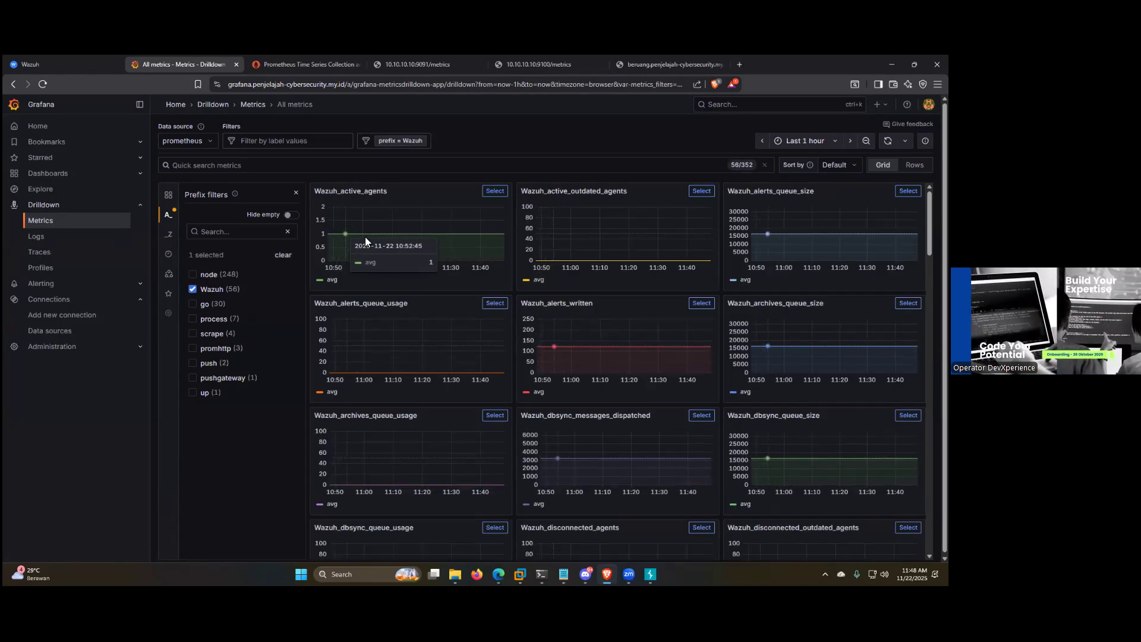
scroll(697, 236, down, 15)
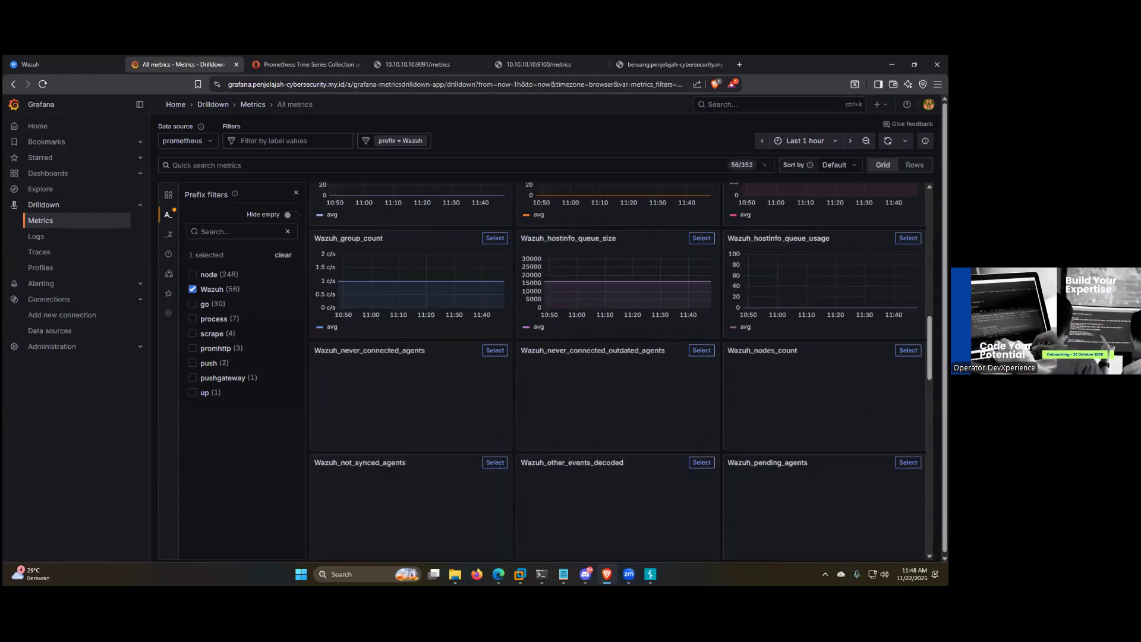
scroll(448, 549, down, 10)
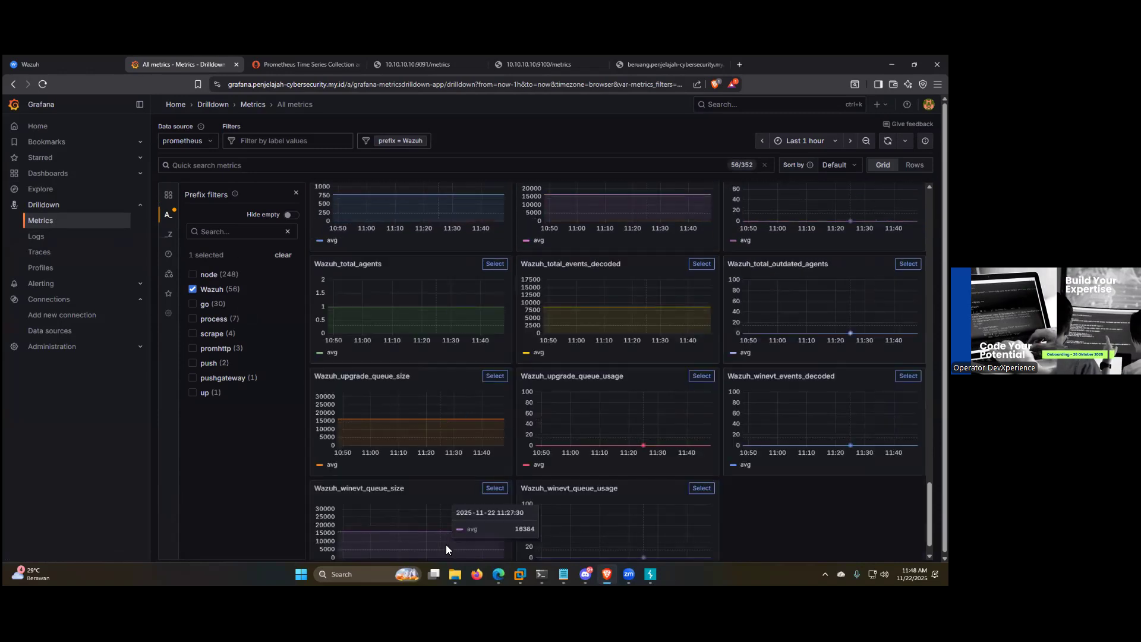
scroll(530, 485, up, 15)
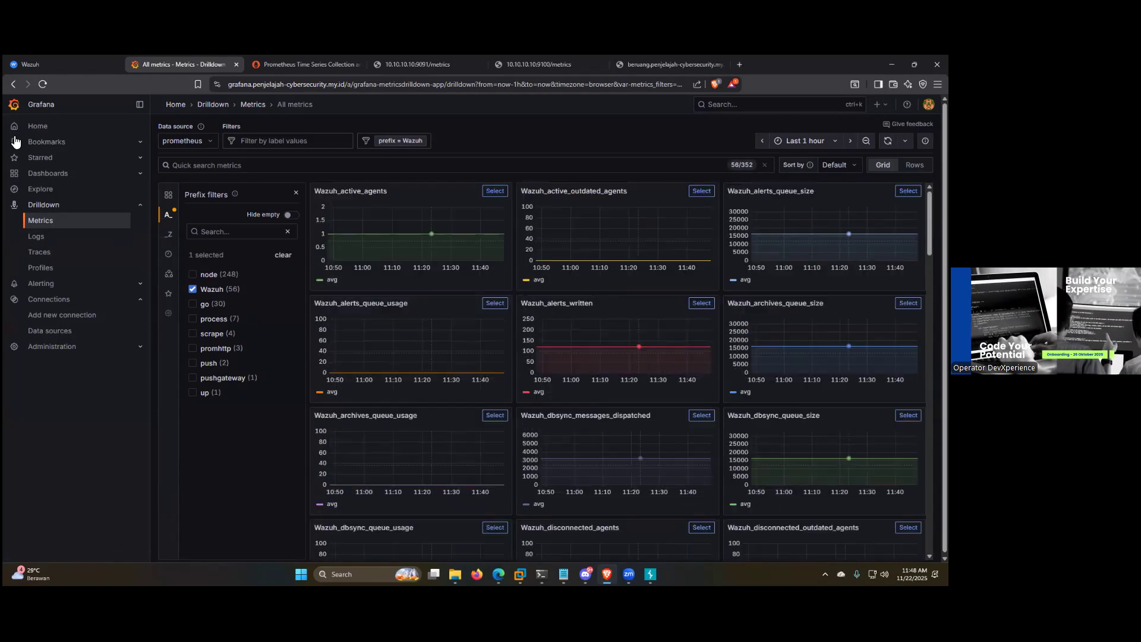
Step: Return Grafana to its home page, revisit the Prometheus target list and show the 10.10.10.10:9091 metrics page again
click(38, 125)
click(304, 59)
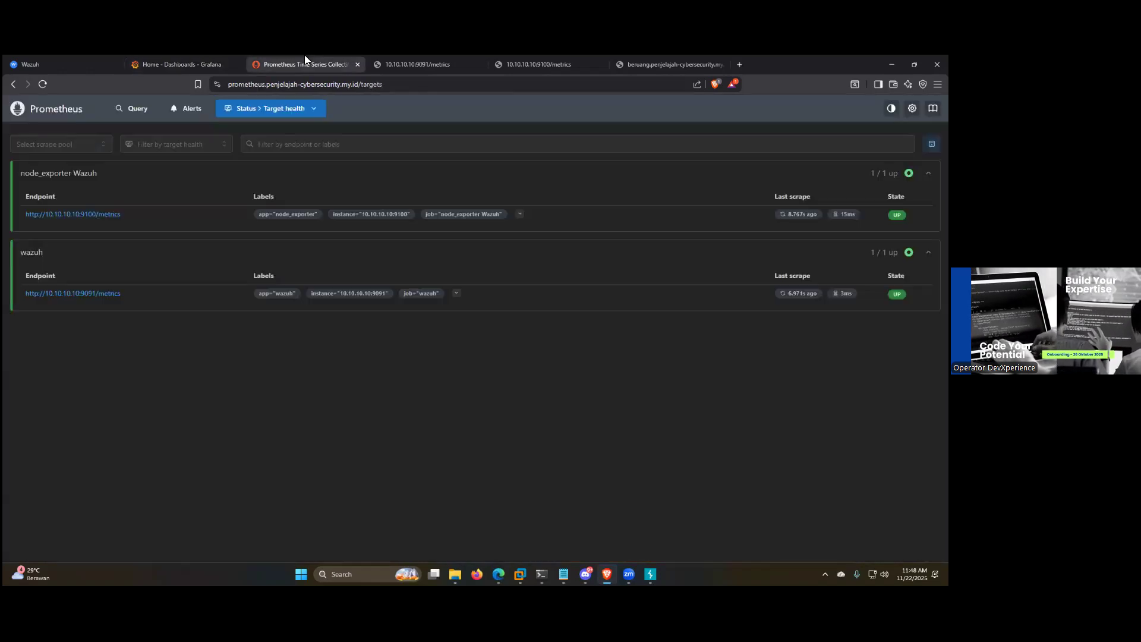
click(383, 60)
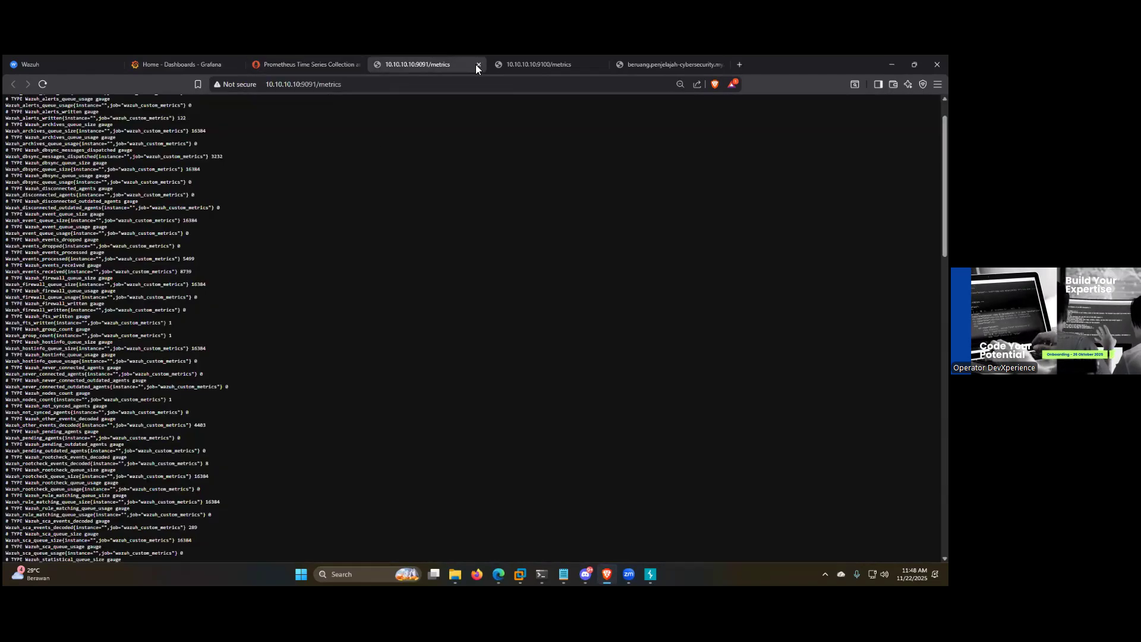
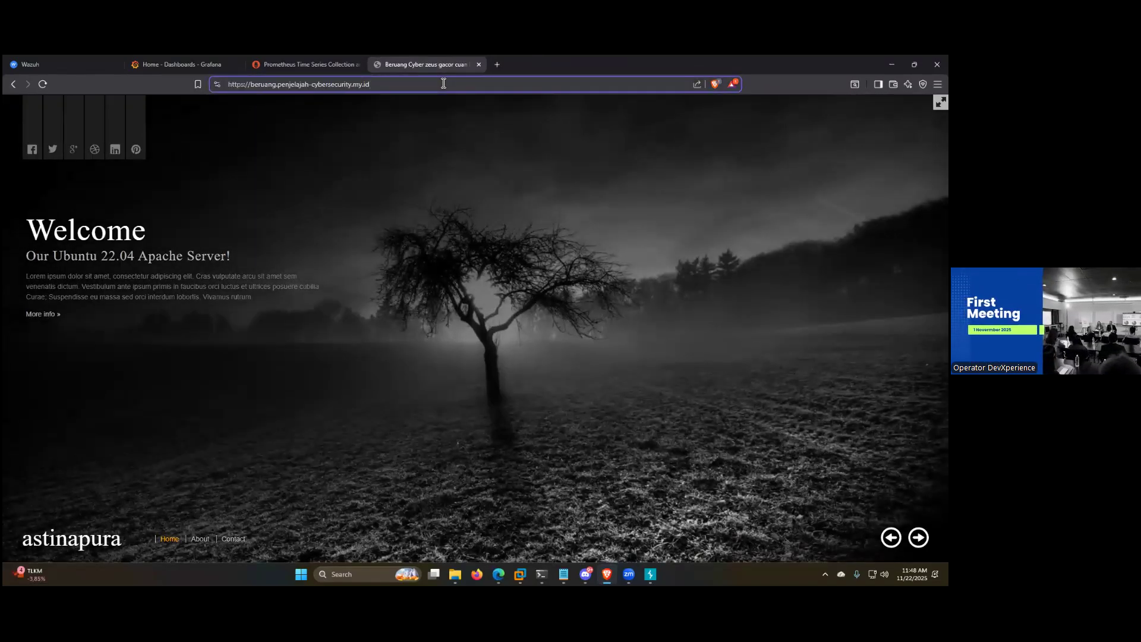
Step: Try the /mutillid path on beruang.penjelajah-cybersecurity.my.id and open the site's /dvwa login page
text(/mutili)
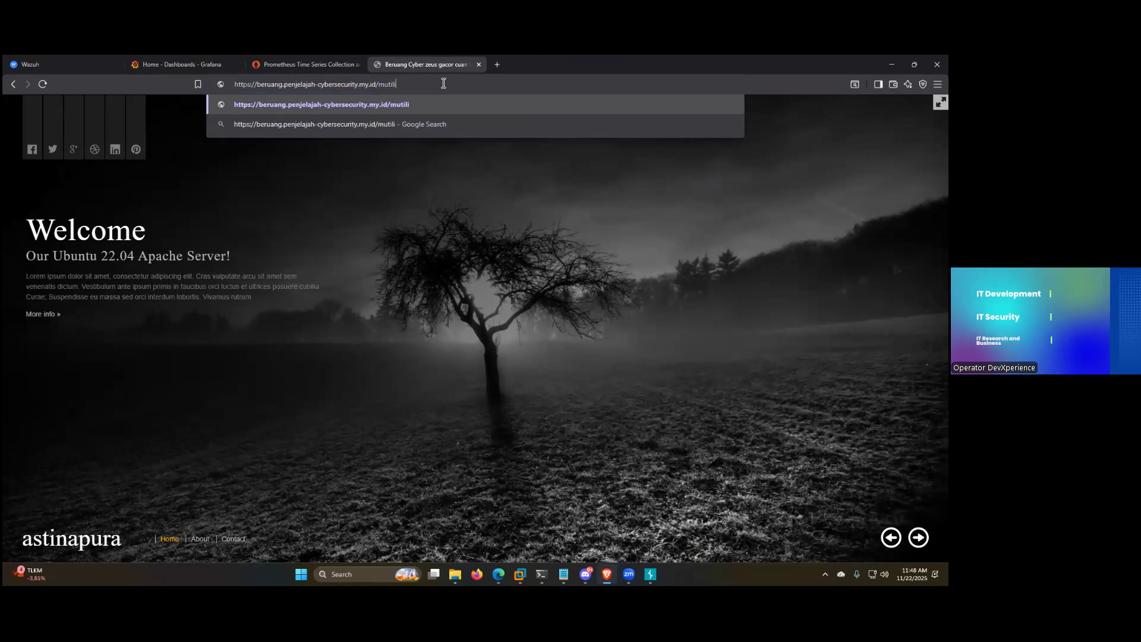
text(d)
key(Return)
double_click(356, 84)
text(dv)
key(Return)
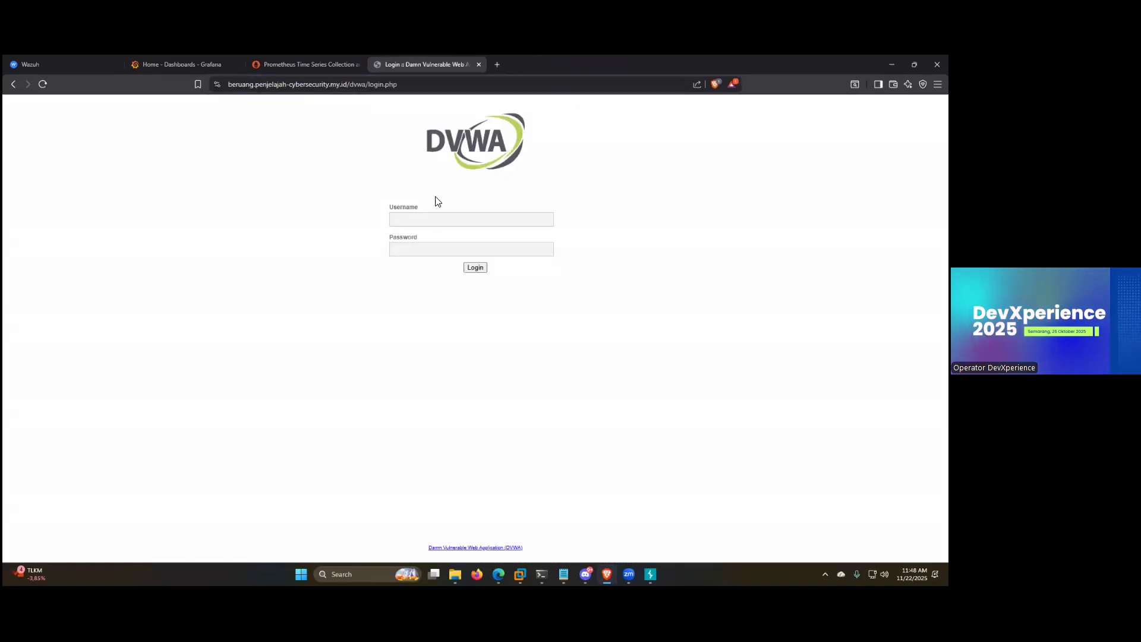
Step: Log in to DVWA with the username admin and the account password, retrying after the first attempt
click(442, 219)
text(admin)
key(Tab)
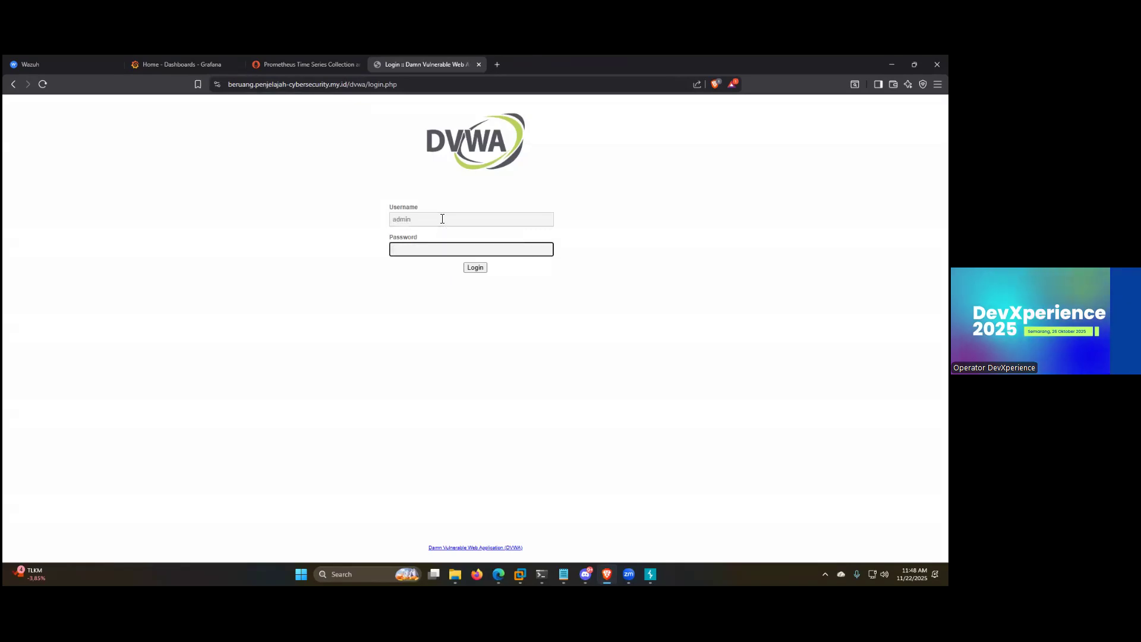
key(Return)
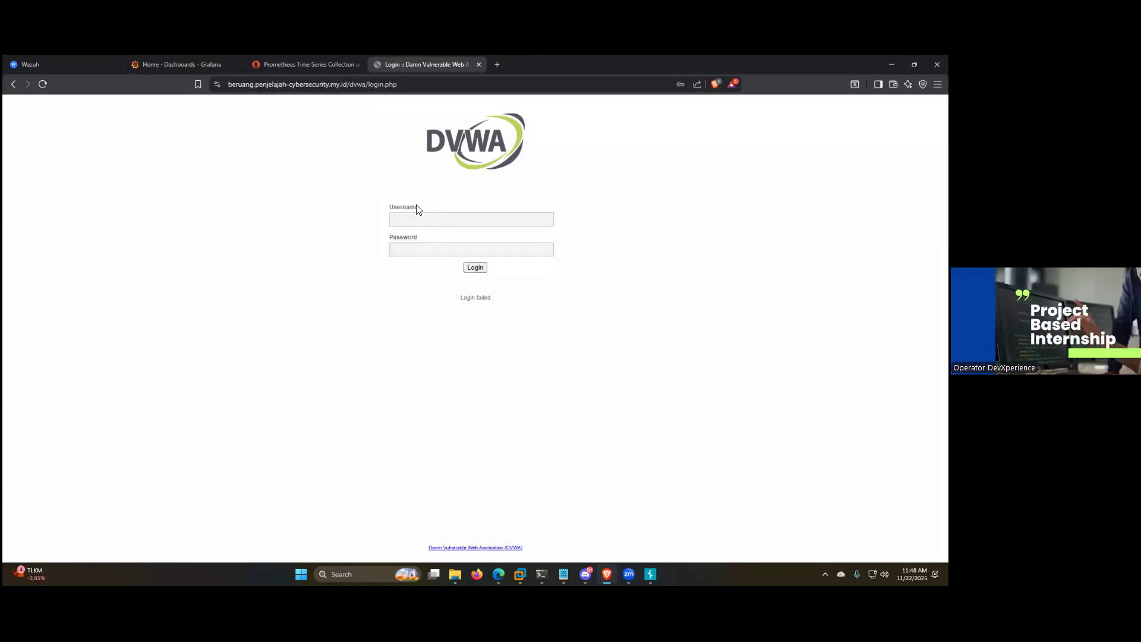
click(426, 219)
text(admin)
key(Tab)
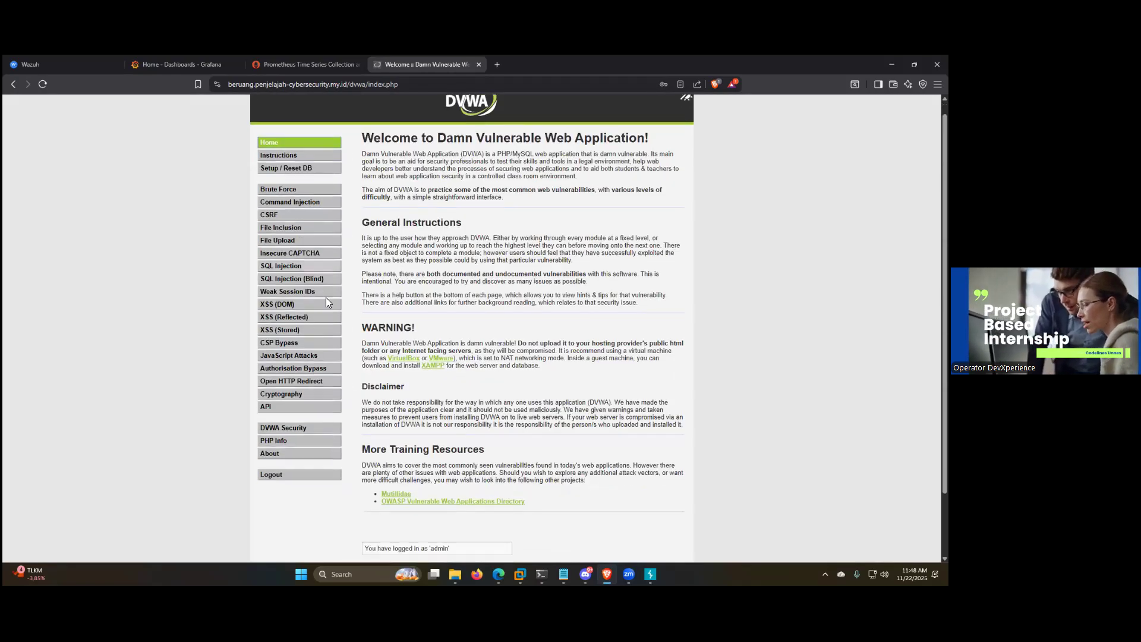
Step: Open the site's /bwapp login page and view the available security levels
drag(530, 88, 366, 97)
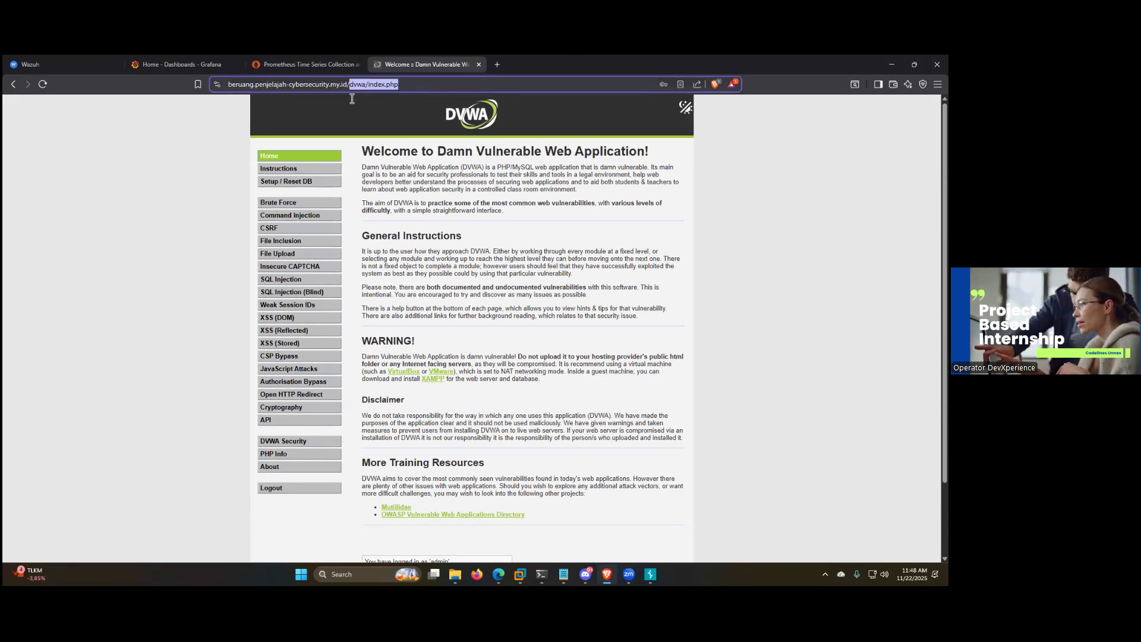
text(bwapp)
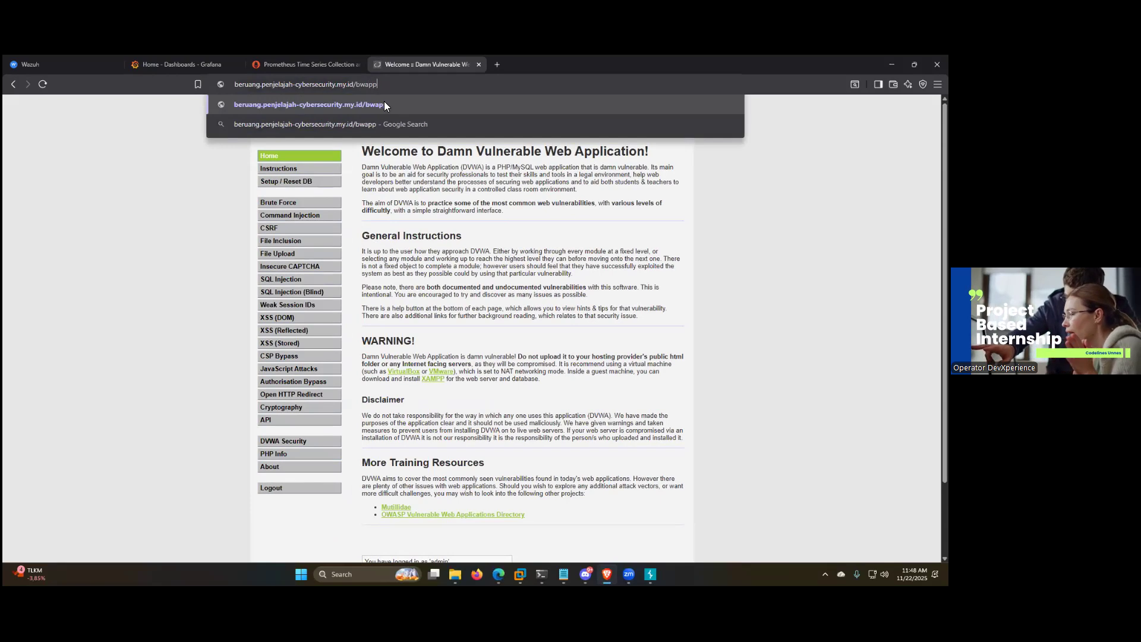
key(Return)
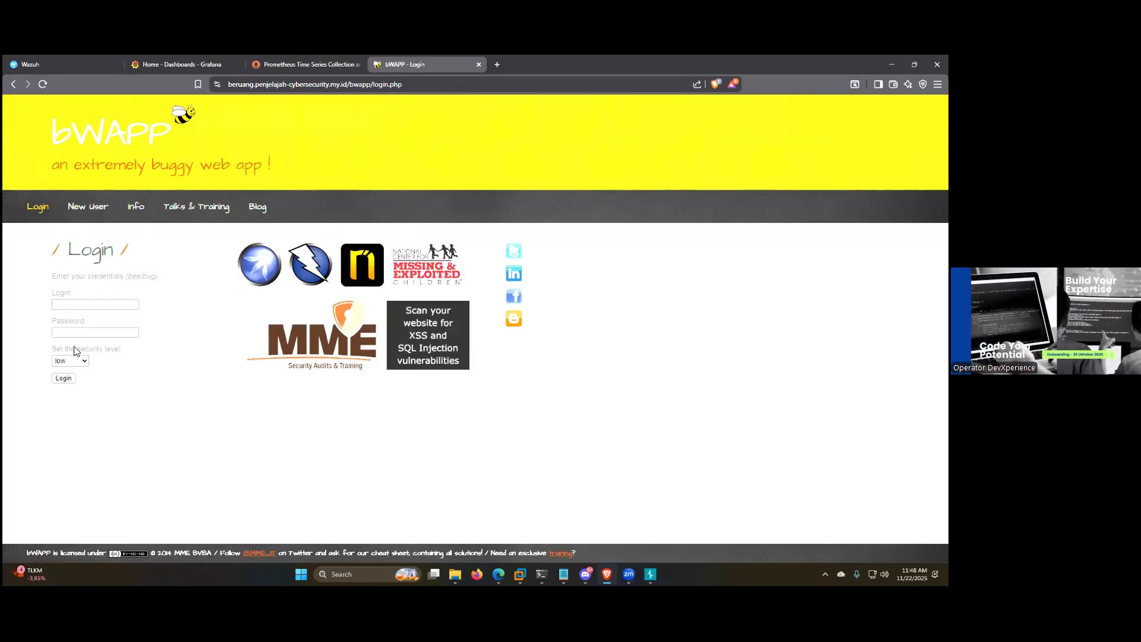
click(76, 362)
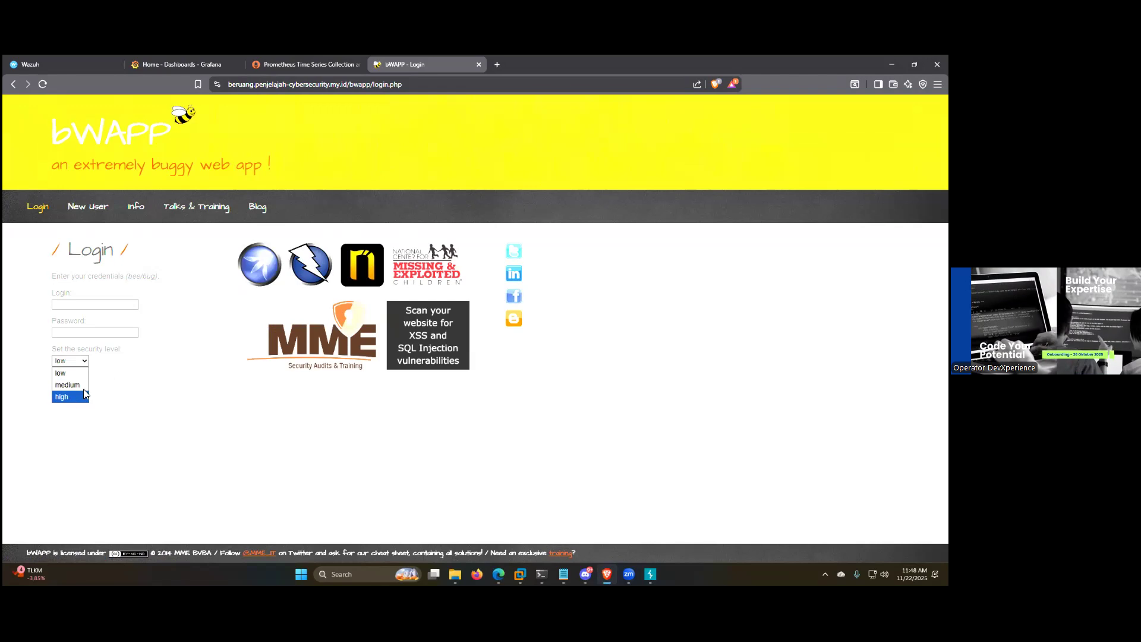
click(154, 337)
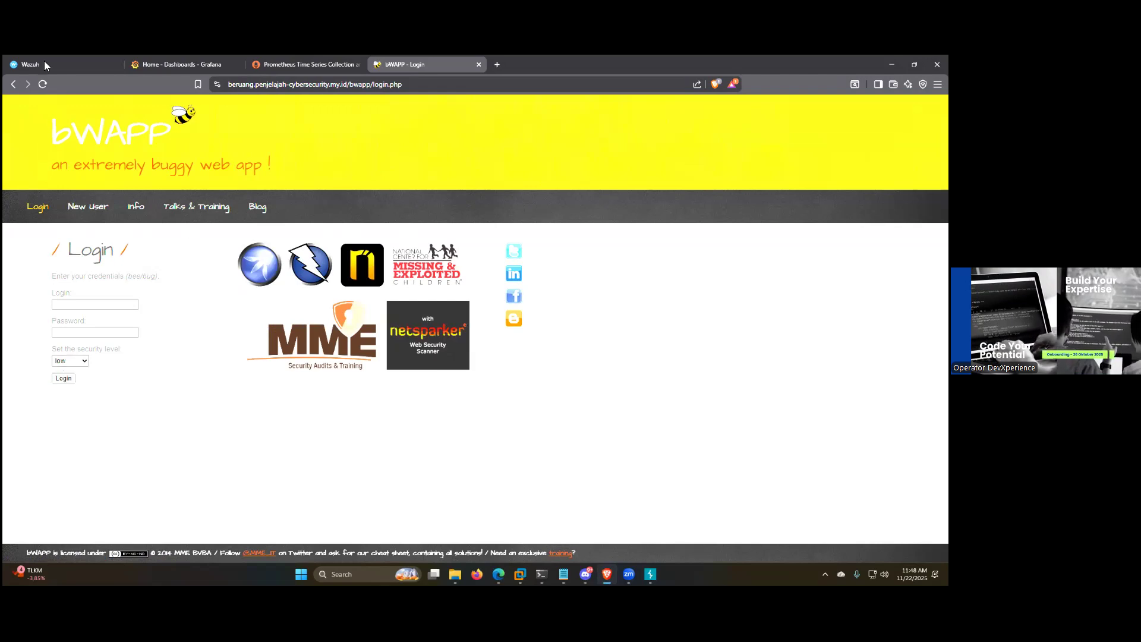
Step: Go back to the home page of beruang.penjelajah-cybersecurity.my.id and close its browser tab
click(14, 84)
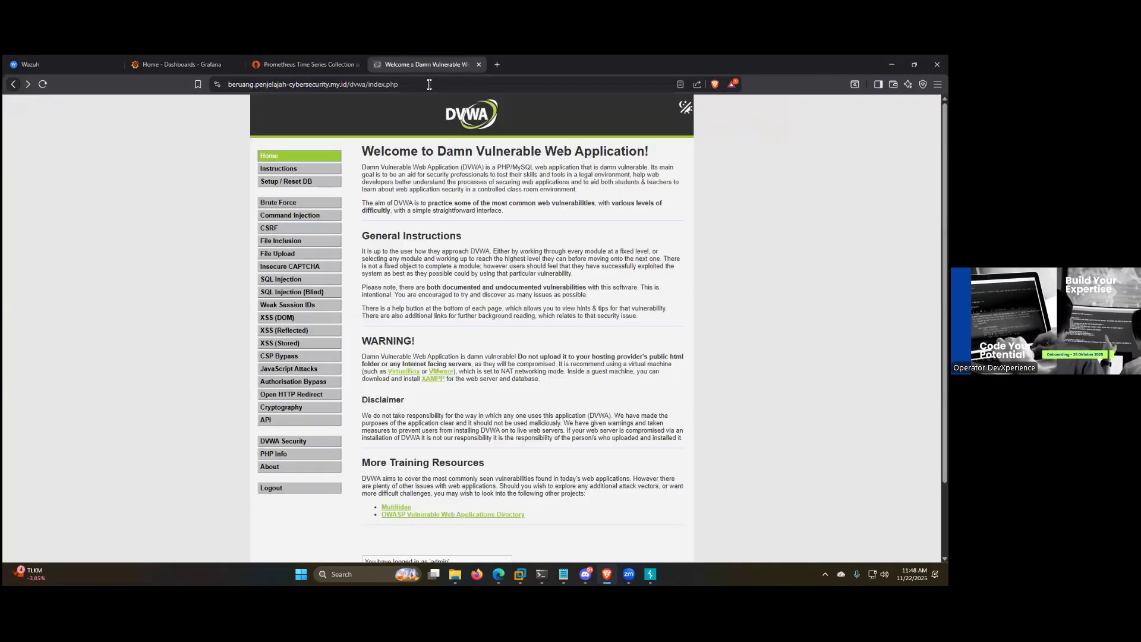
click(429, 84)
key(BackSpace)
key(BackSpace)
key(BackSpace)
key(BackSpace)
key(BackSpace)
key(BackSpace)
key(BackSpace)
key(BackSpace)
key(BackSpace)
key(BackSpace)
key(BackSpace)
key(BackSpace)
key(BackSpace)
key(BackSpace)
key(BackSpace)
key(Return)
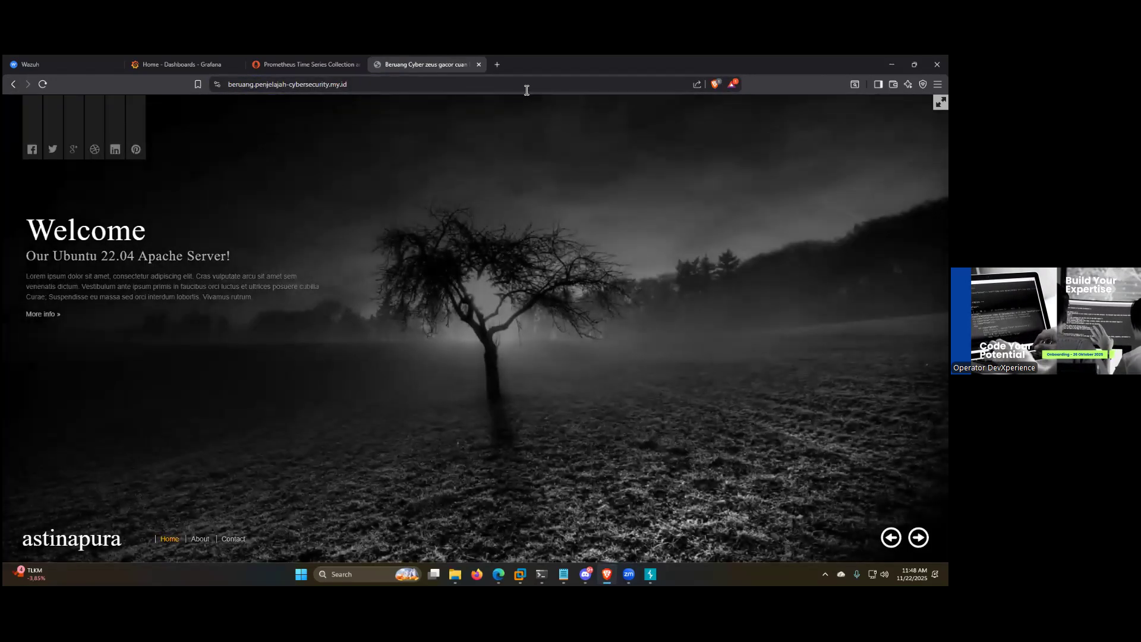
click(537, 85)
click(538, 88)
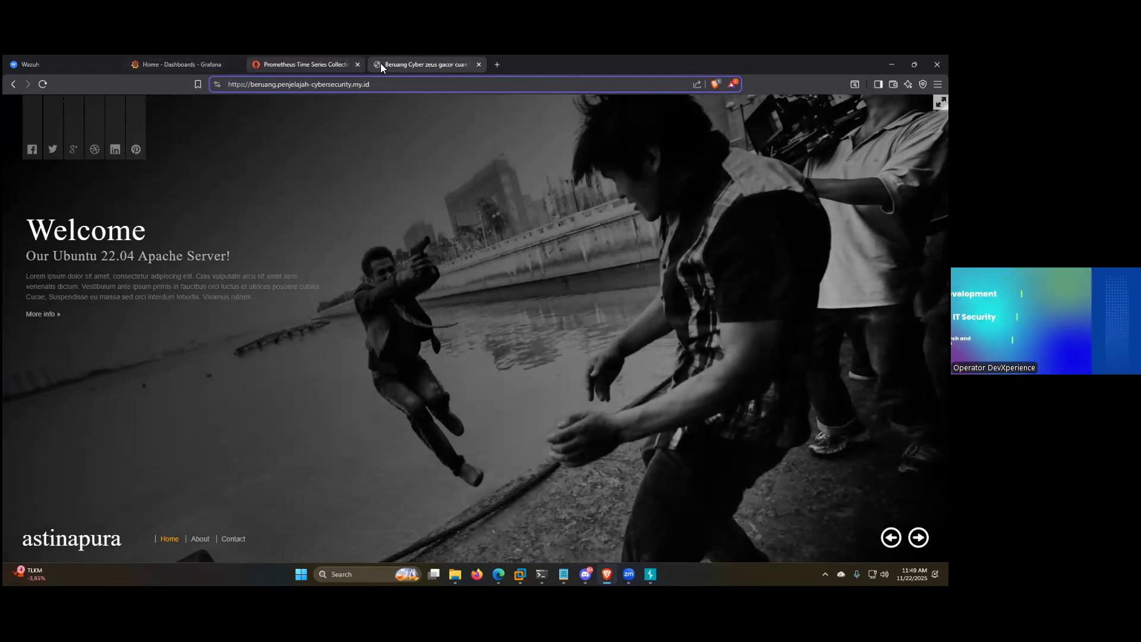
click(478, 64)
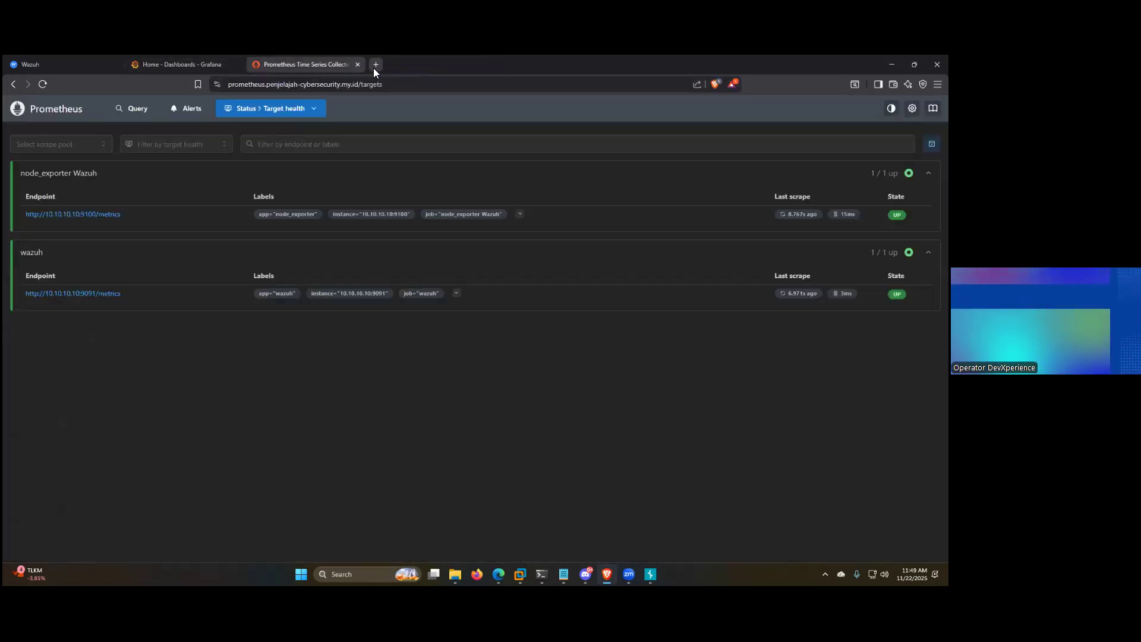
Step: Open beruang.penjelajah-cybersecurity.my.id/netdata in a new browser tab and look over its System Overview charts
click(373, 68)
text(b)
key(Right)
key(Up)
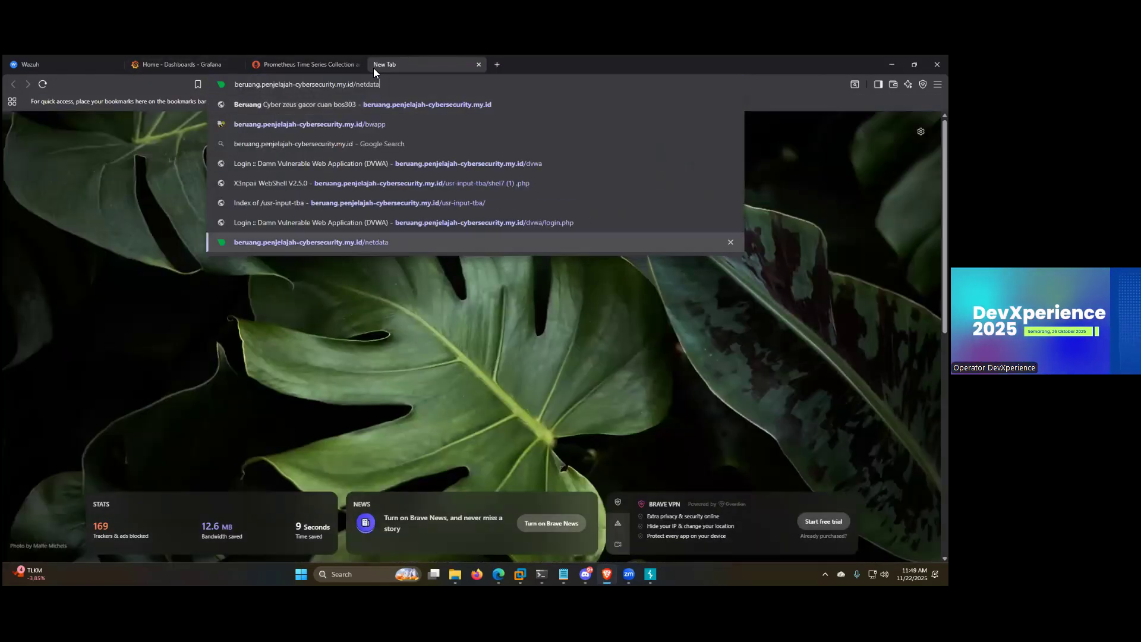
key(Return)
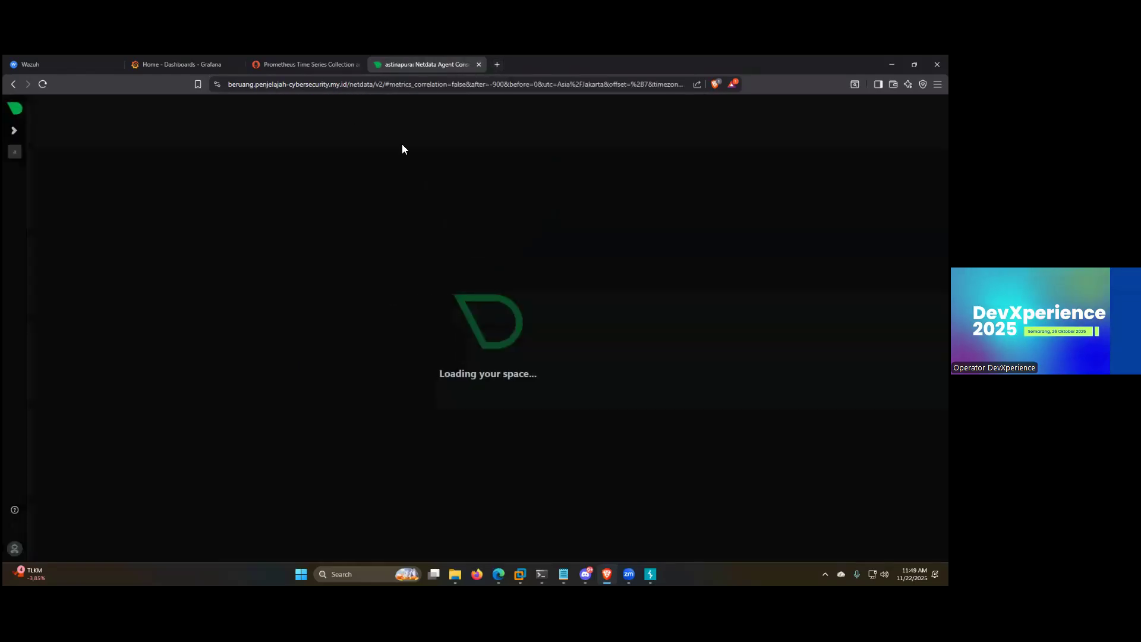
click(311, 68)
click(414, 57)
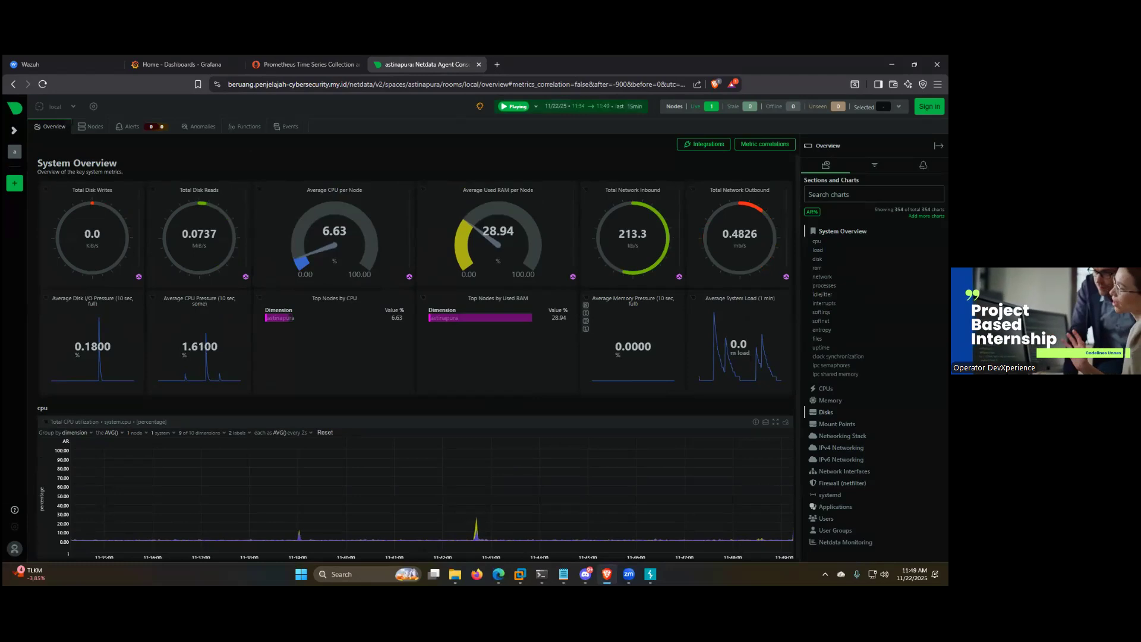
scroll(546, 377, down, 10)
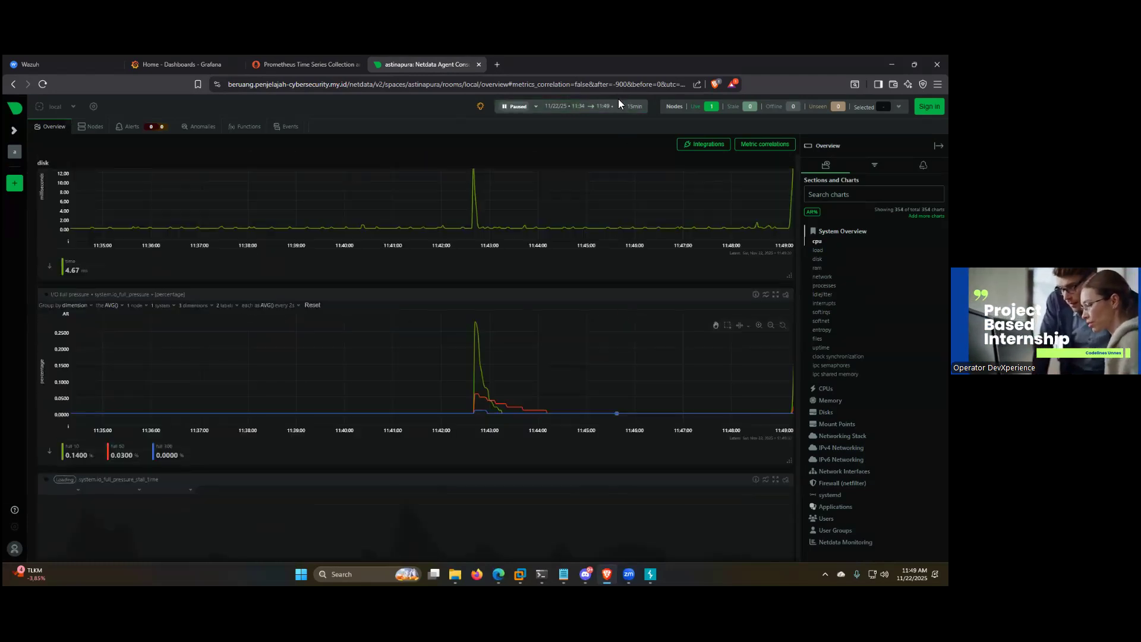
Step: Open netdata.penjelajah-cybersecurity.my.id in another browser tab and block its notification request
click(494, 67)
text(netdata.penjelajah-cybersecurity.my.id/#after=-540;before=0;=undefined;theme=slate;utc=Asia%2FJakarta)
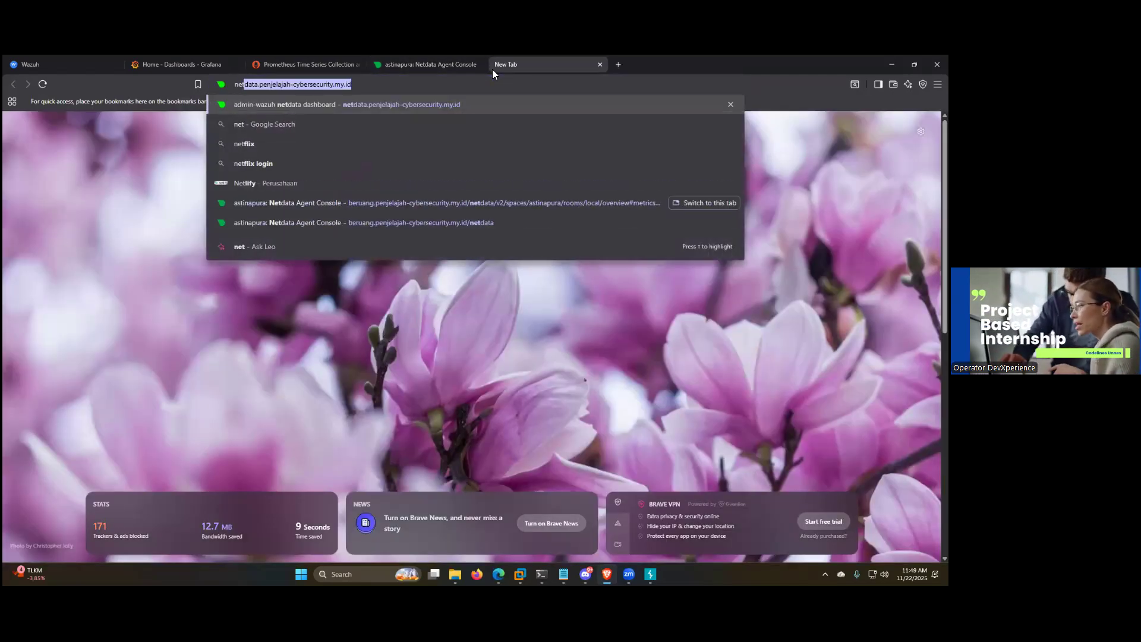
key(Return)
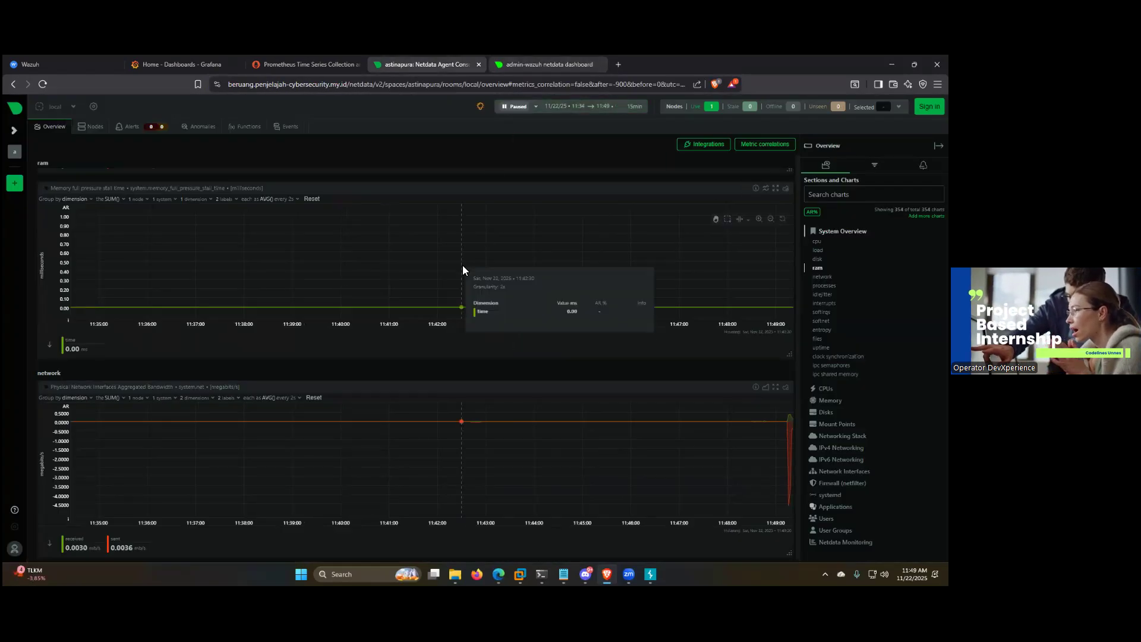
click(548, 65)
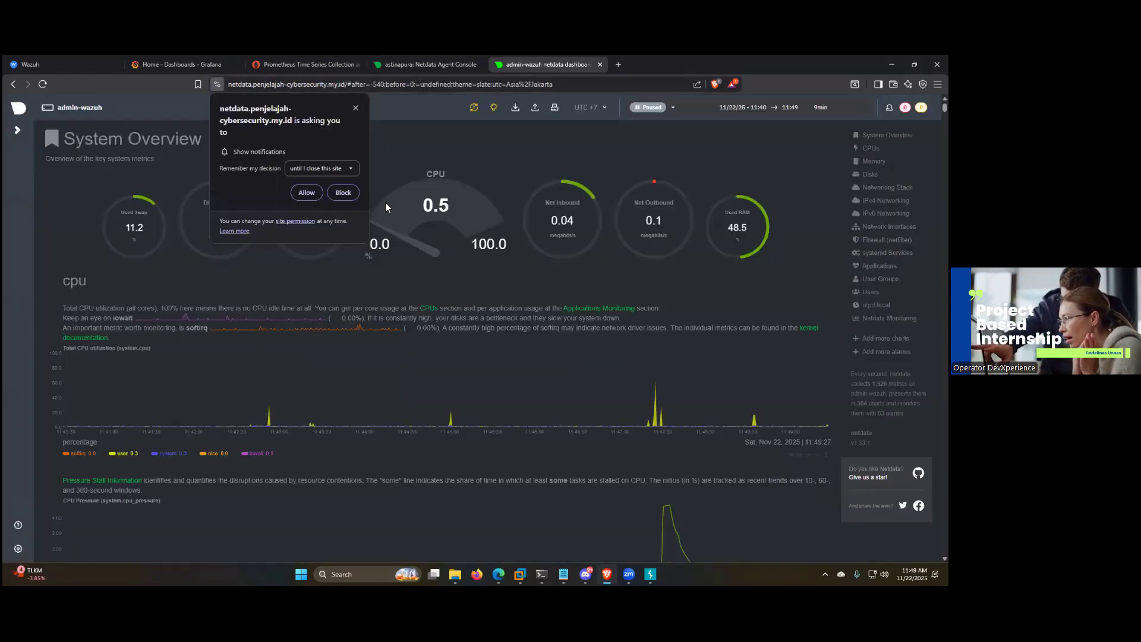
click(343, 194)
Step: Look through the admin-wazuh Netdata charts and return to the closing slide of the Canva presentation
scroll(467, 243, down, 8)
scroll(474, 258, up, 8)
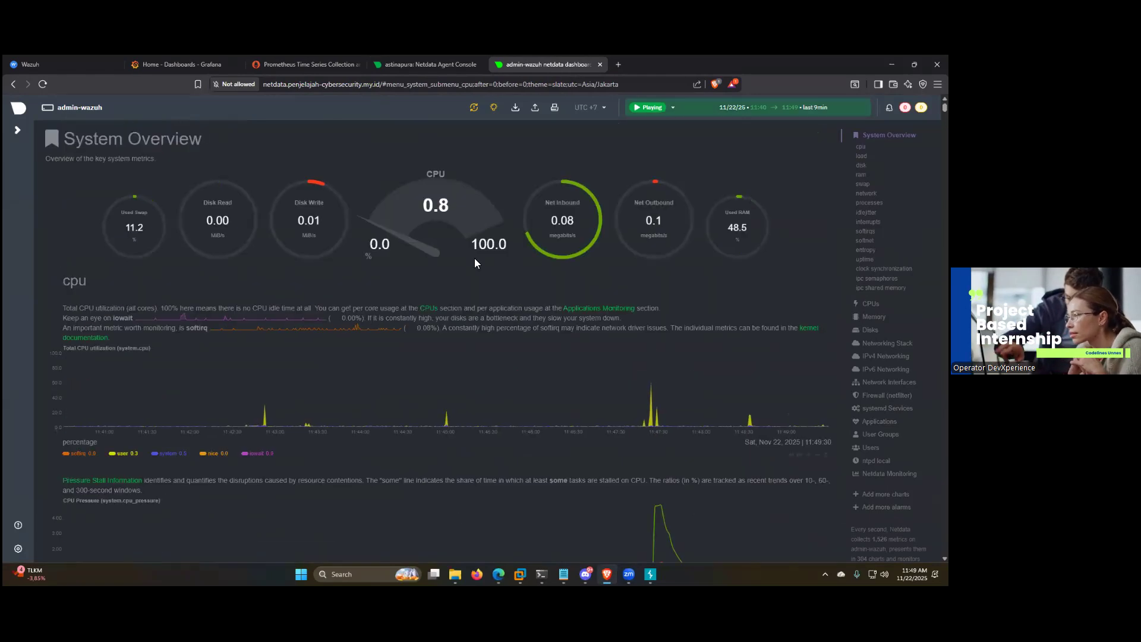
scroll(416, 299, down, 10)
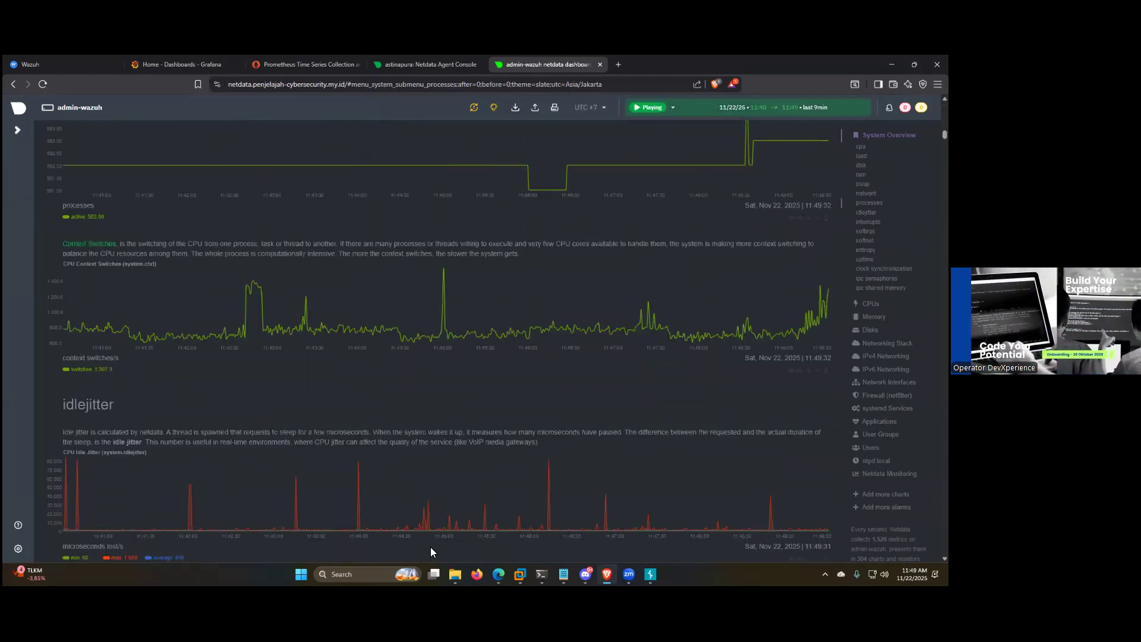
key(alt+Tab)
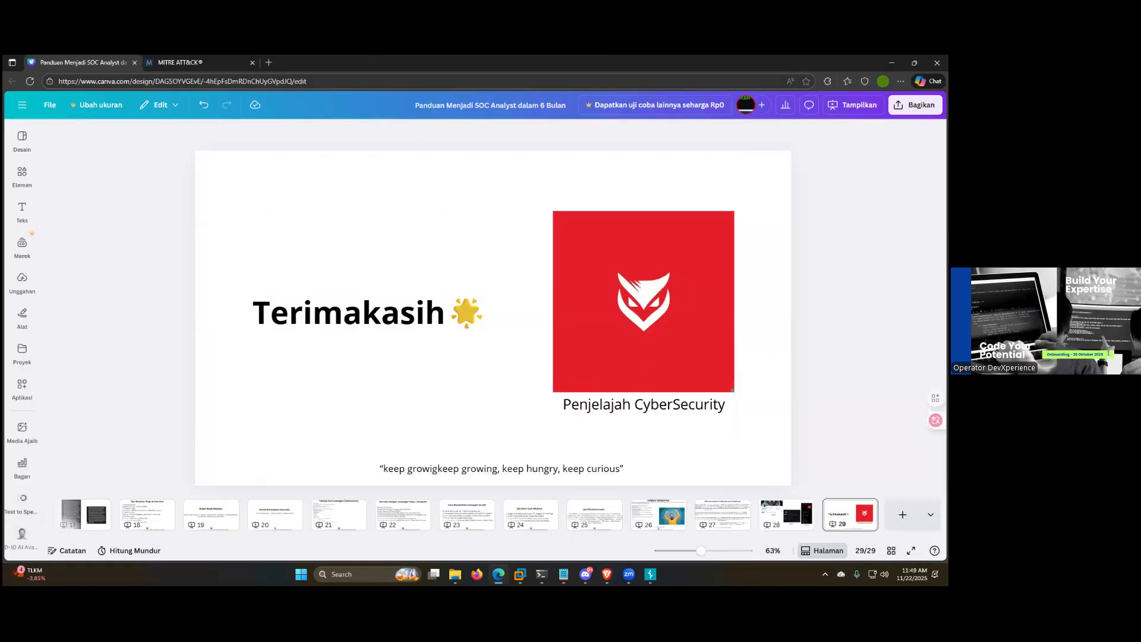